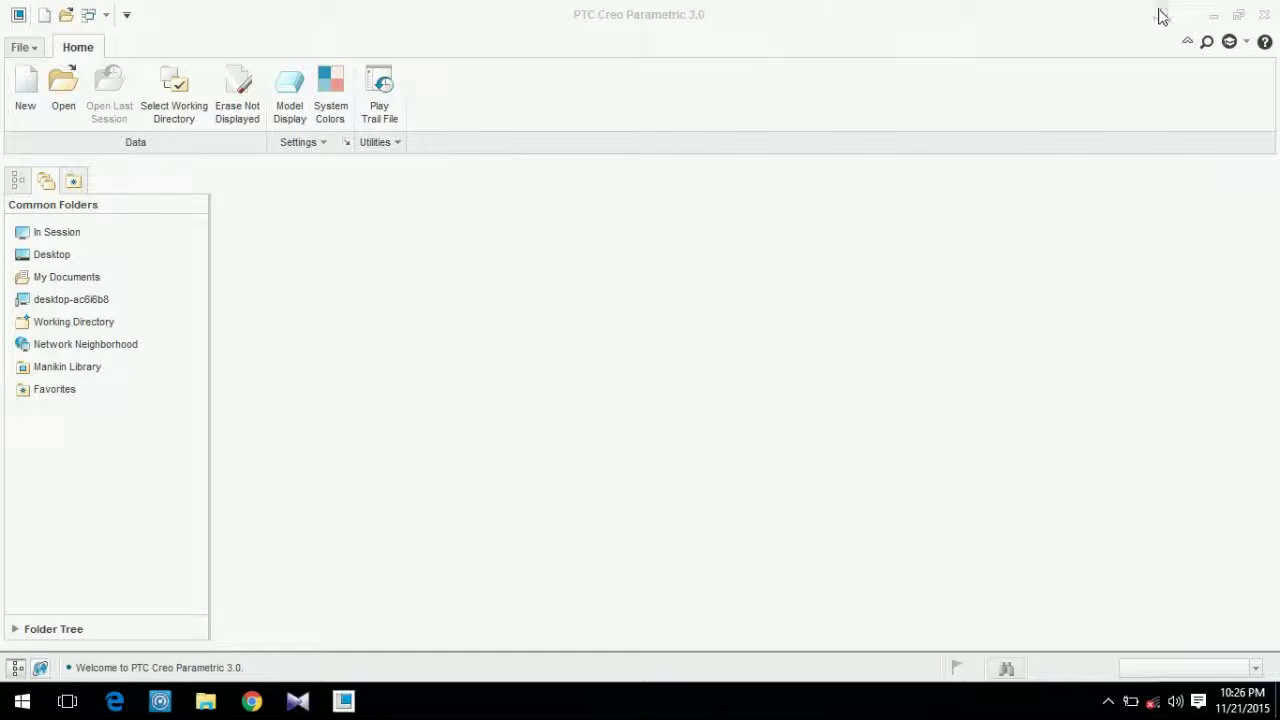
# - Open the Creo 3.0 folder under C:\Program Files\PTC in File Explorer
pyautogui.click(1210, 15)
pyautogui.doubleClick(38, 126)
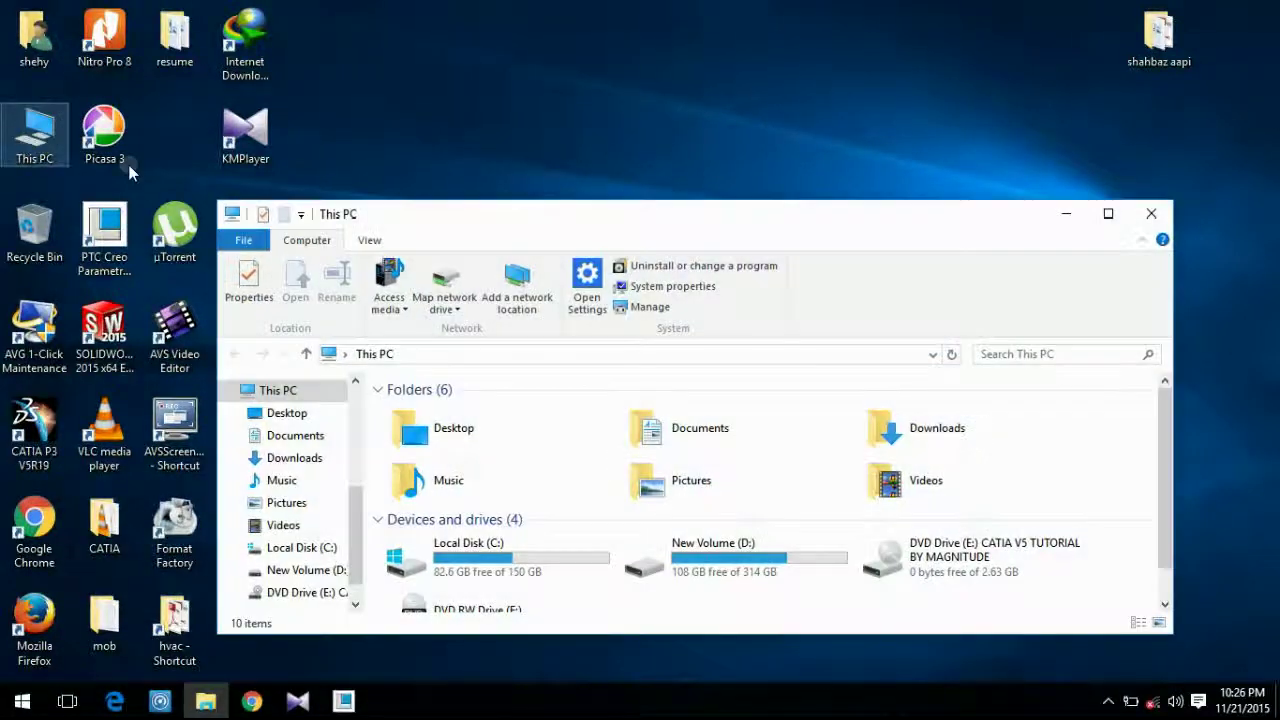
pyautogui.doubleClick(623, 200)
pyautogui.doubleClick(277, 337)
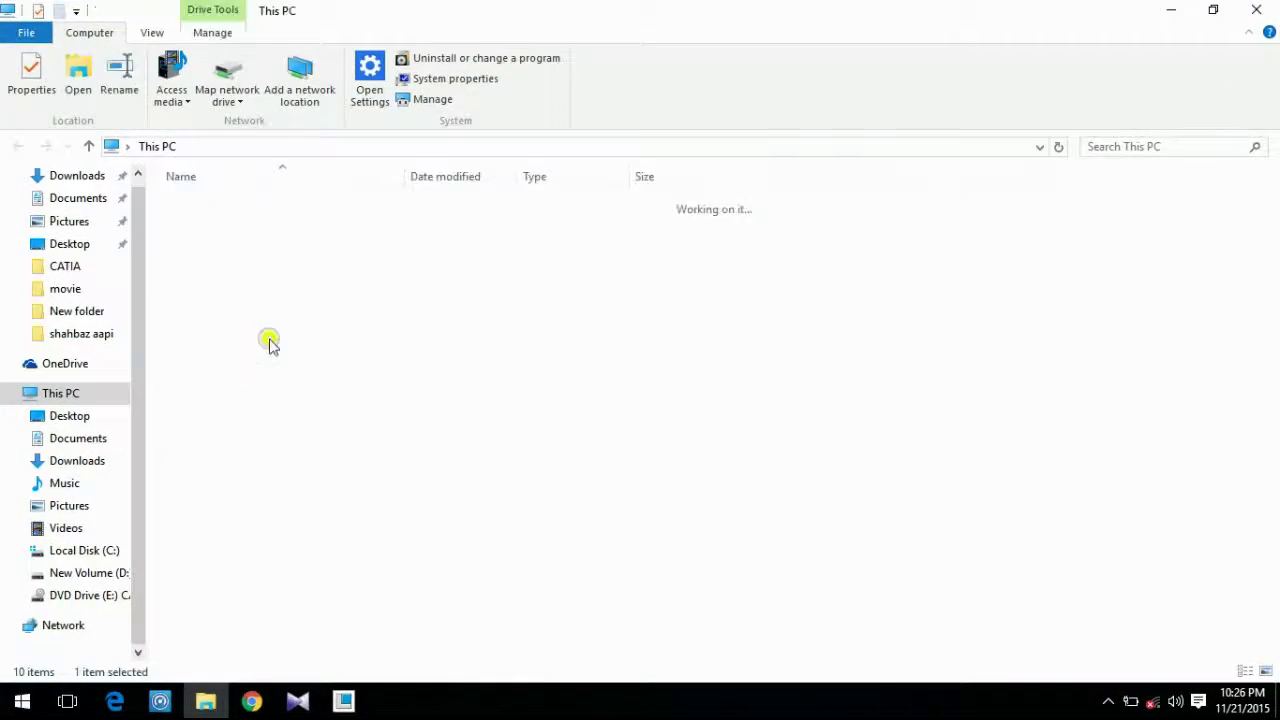
pyautogui.click(243, 401)
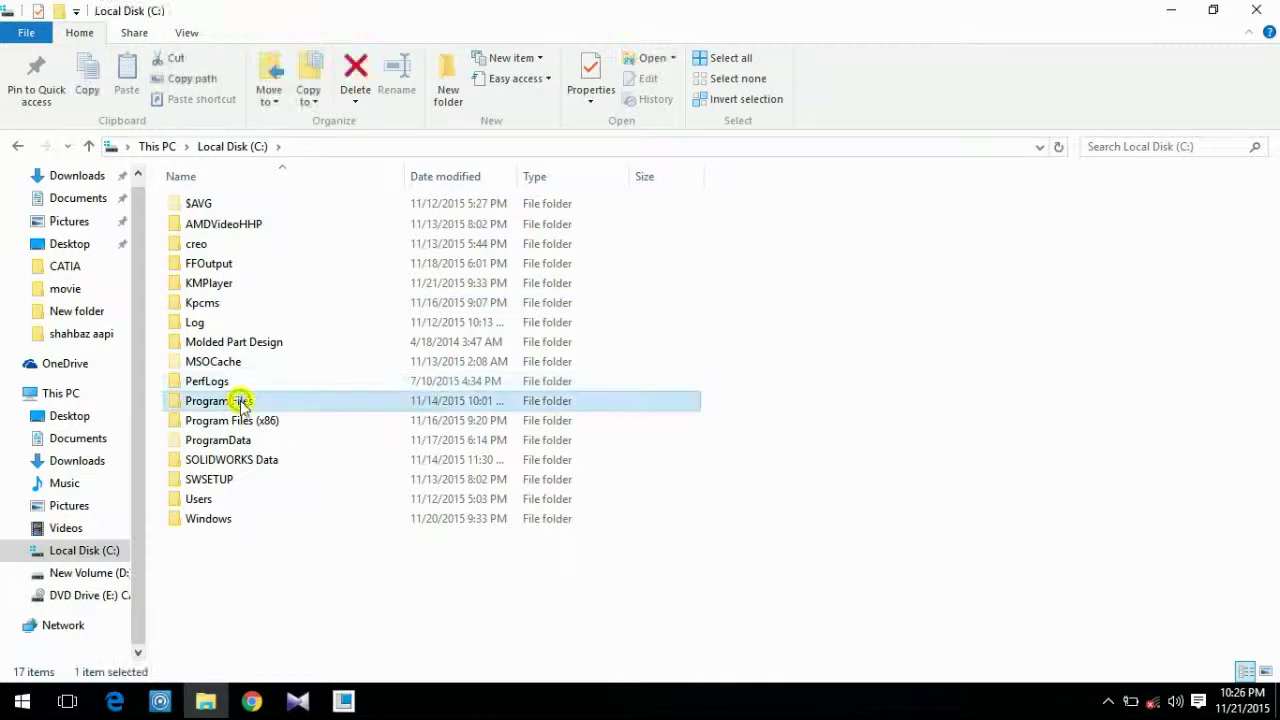
pyautogui.doubleClick(243, 401)
pyautogui.doubleClick(291, 466)
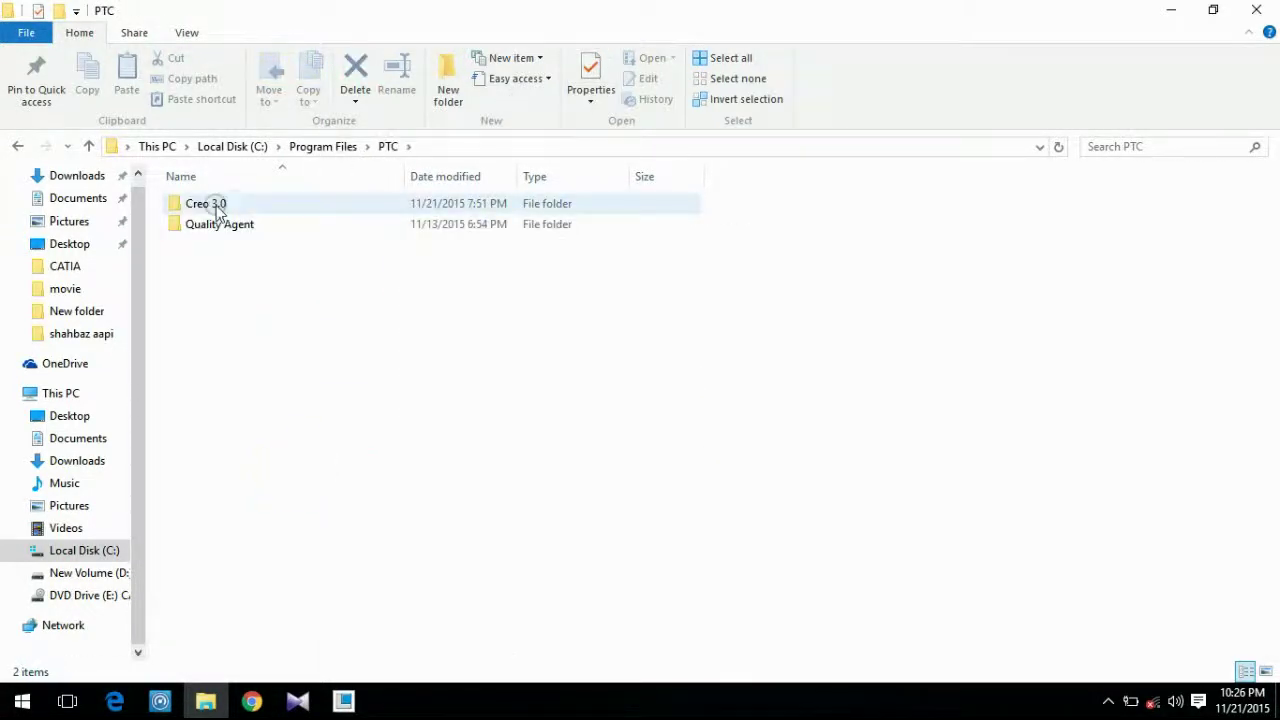
pyautogui.doubleClick(212, 210)
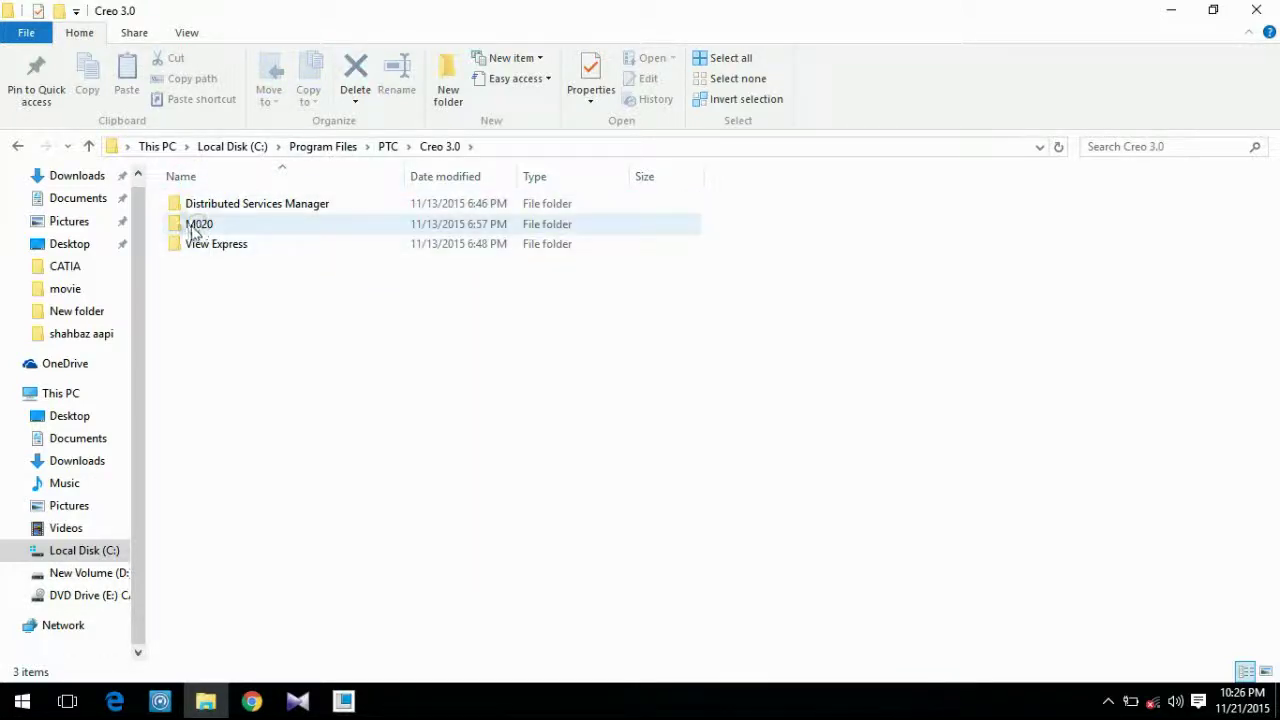
pyautogui.click(383, 148)
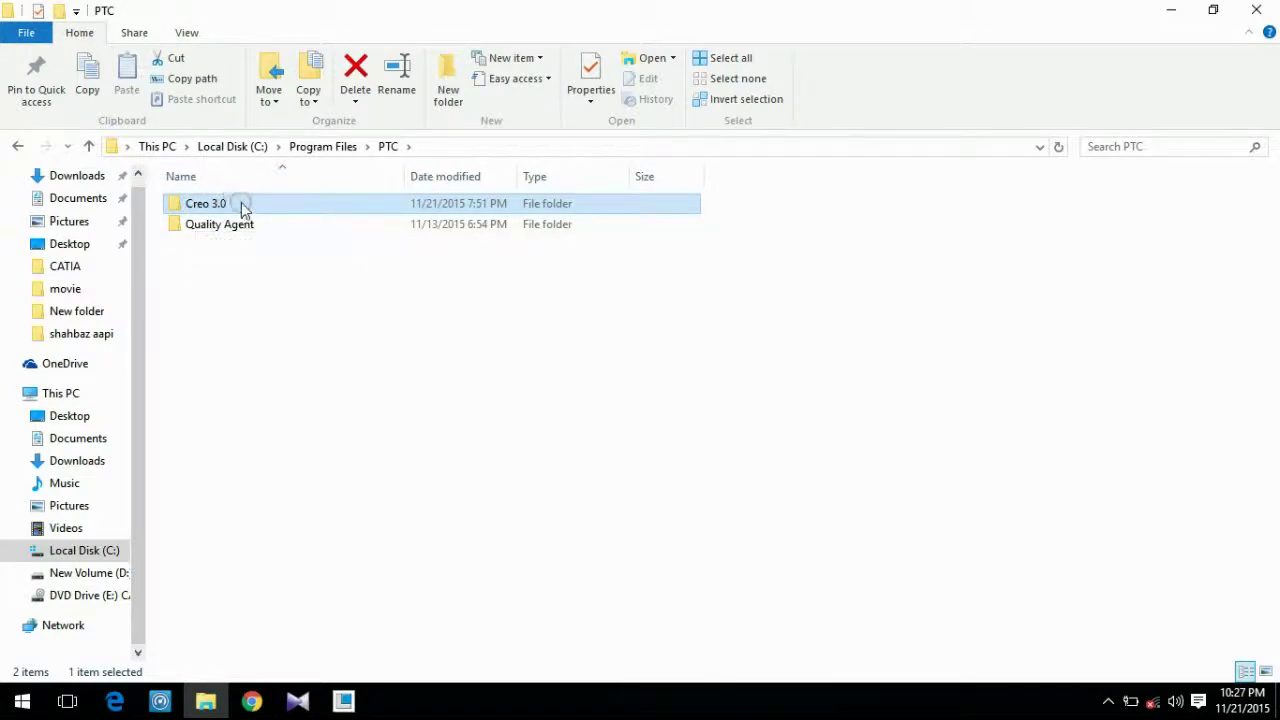
pyautogui.doubleClick(243, 204)
pyautogui.click(200, 224)
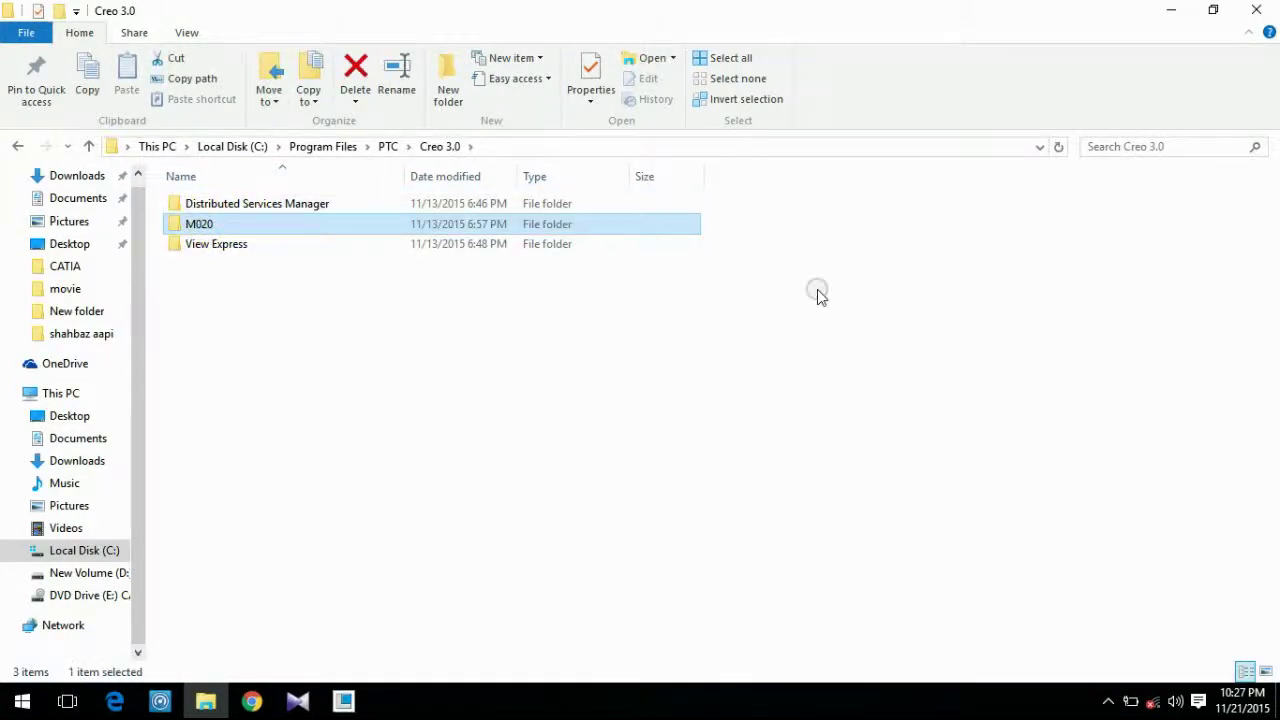
pyautogui.rightClick(211, 279)
pyautogui.click(175, 390)
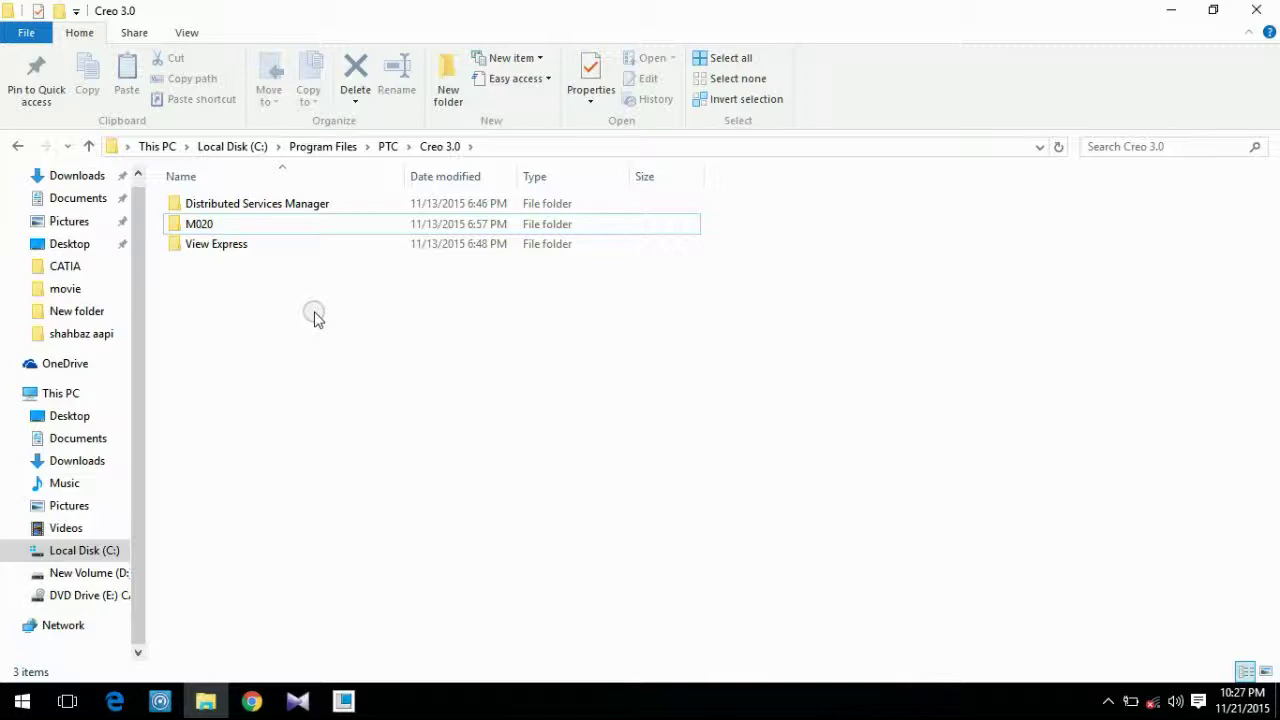
pyautogui.click(388, 147)
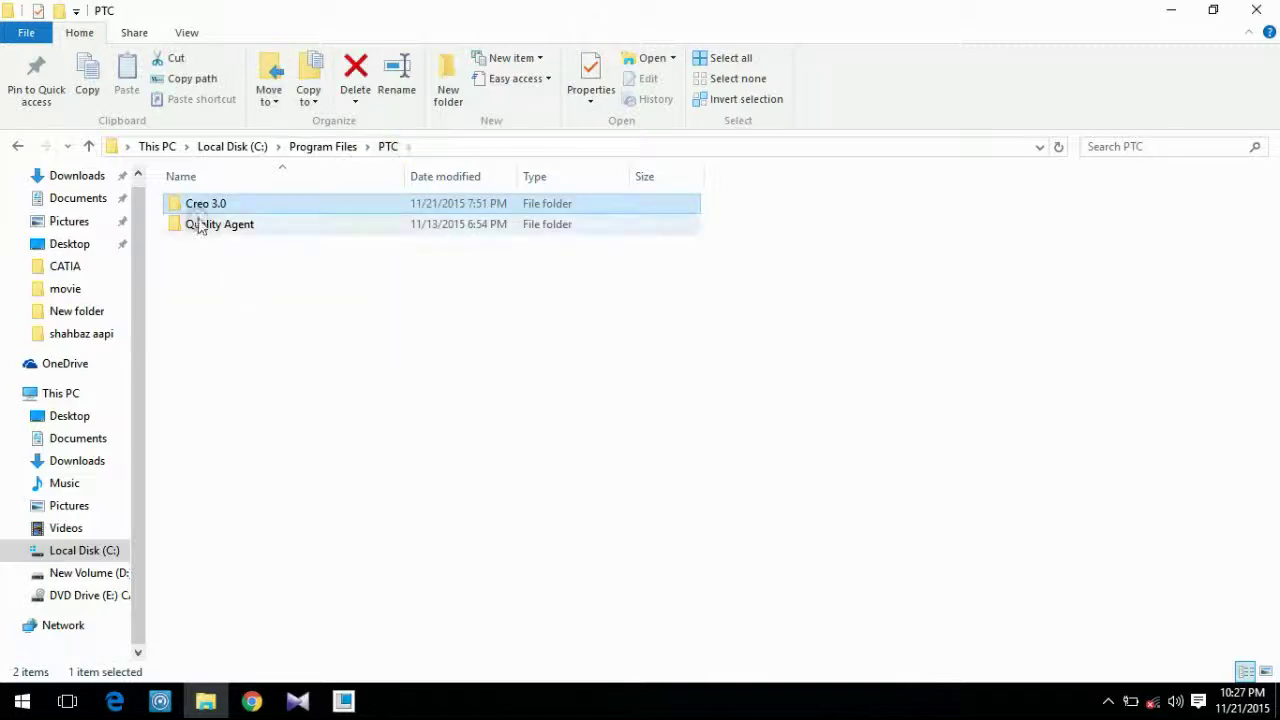
pyautogui.doubleClick(278, 206)
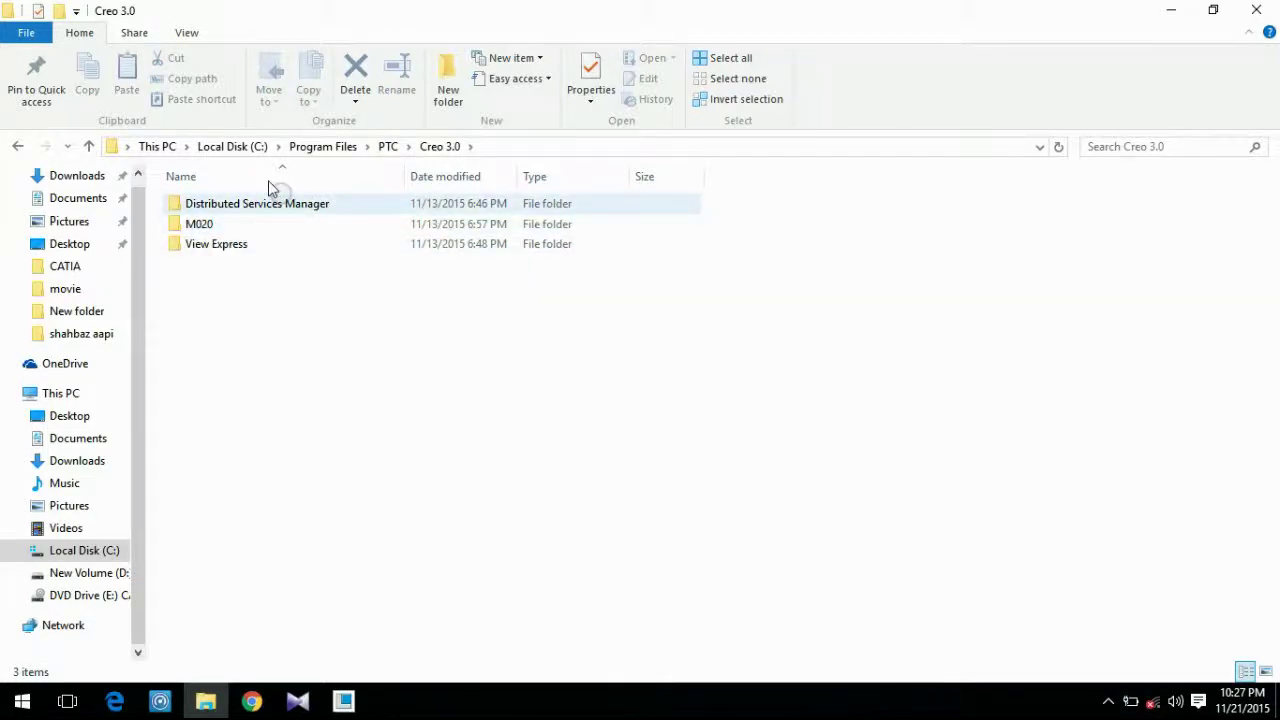
# - Switch to Creo Parametric and display its About information to check the release and date code
pyautogui.click(343, 700)
pyautogui.click(18, 48)
pyautogui.click(68, 466)
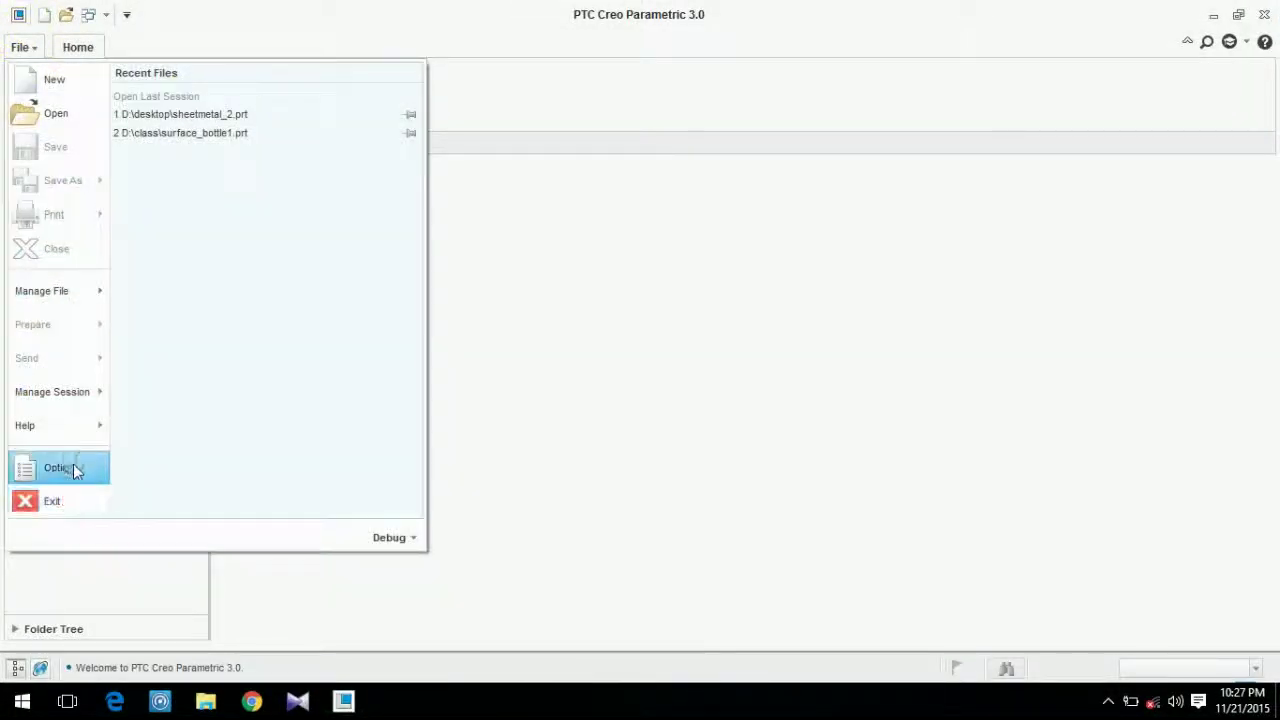
pyautogui.moveTo(70, 430)
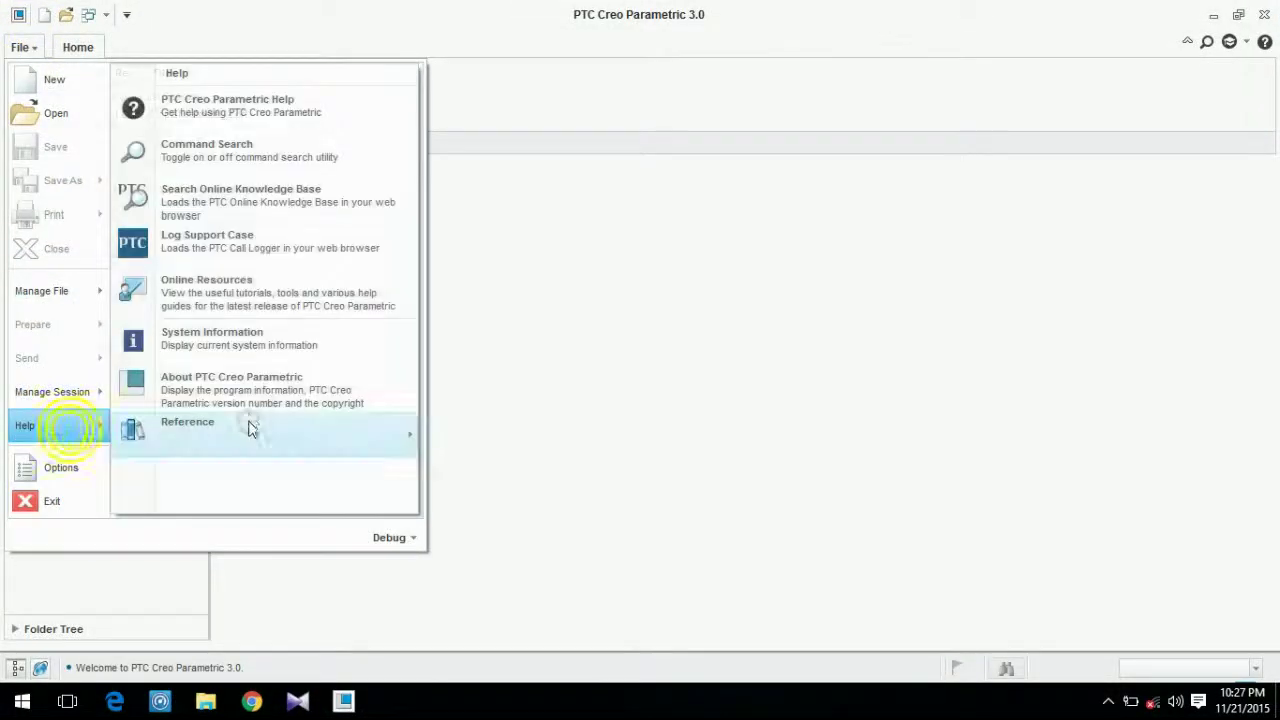
pyautogui.click(205, 390)
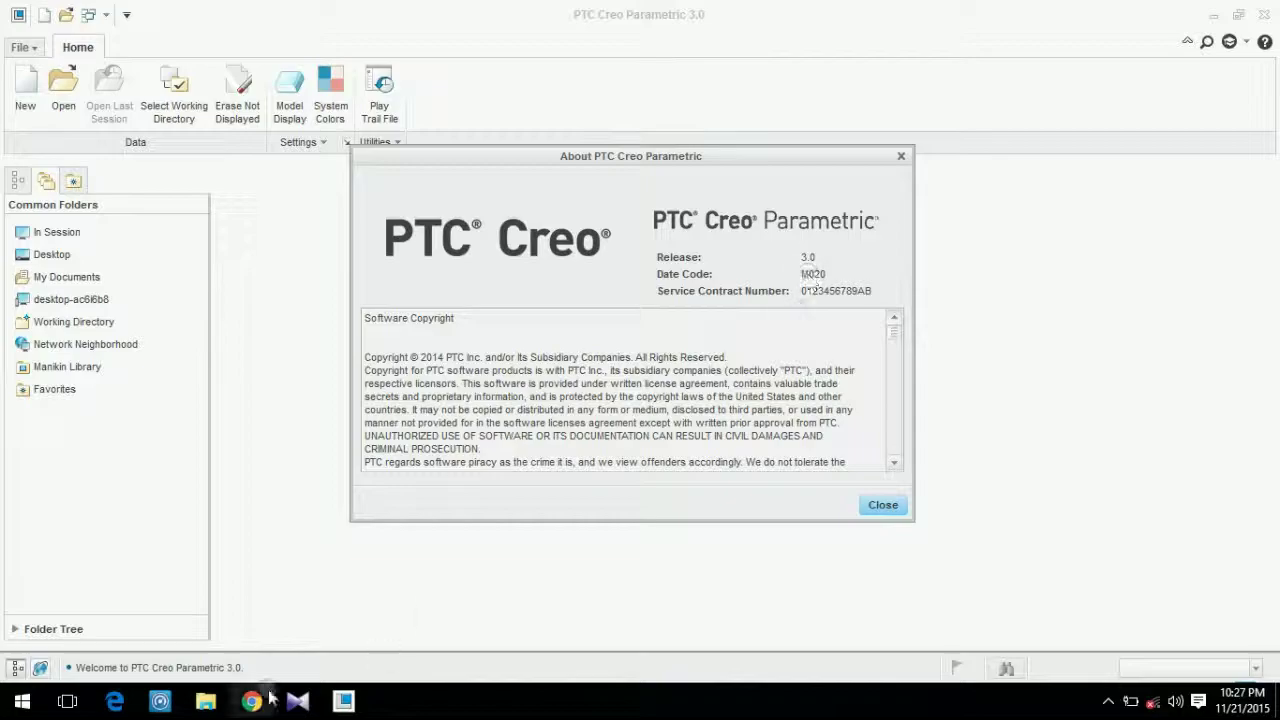
# - Switch back to File Explorer and browse from the M020 folder to Common Files\demos\demo
pyautogui.click(205, 700)
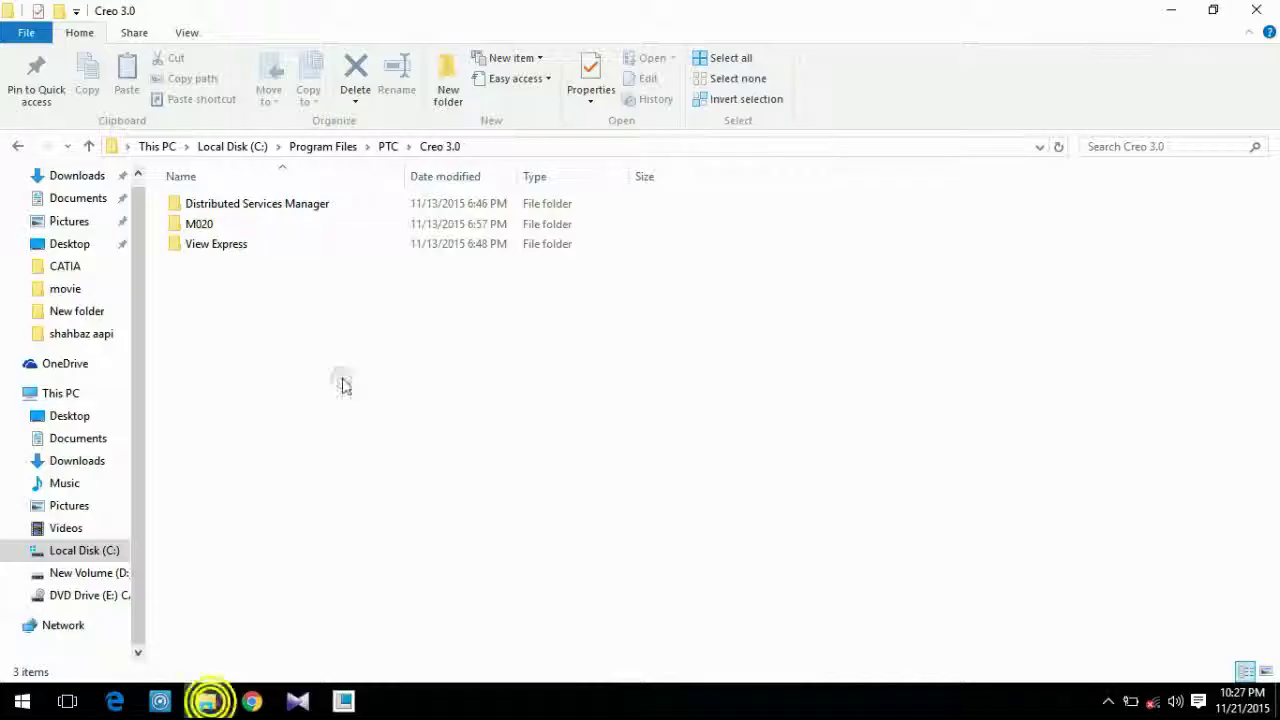
pyautogui.doubleClick(215, 228)
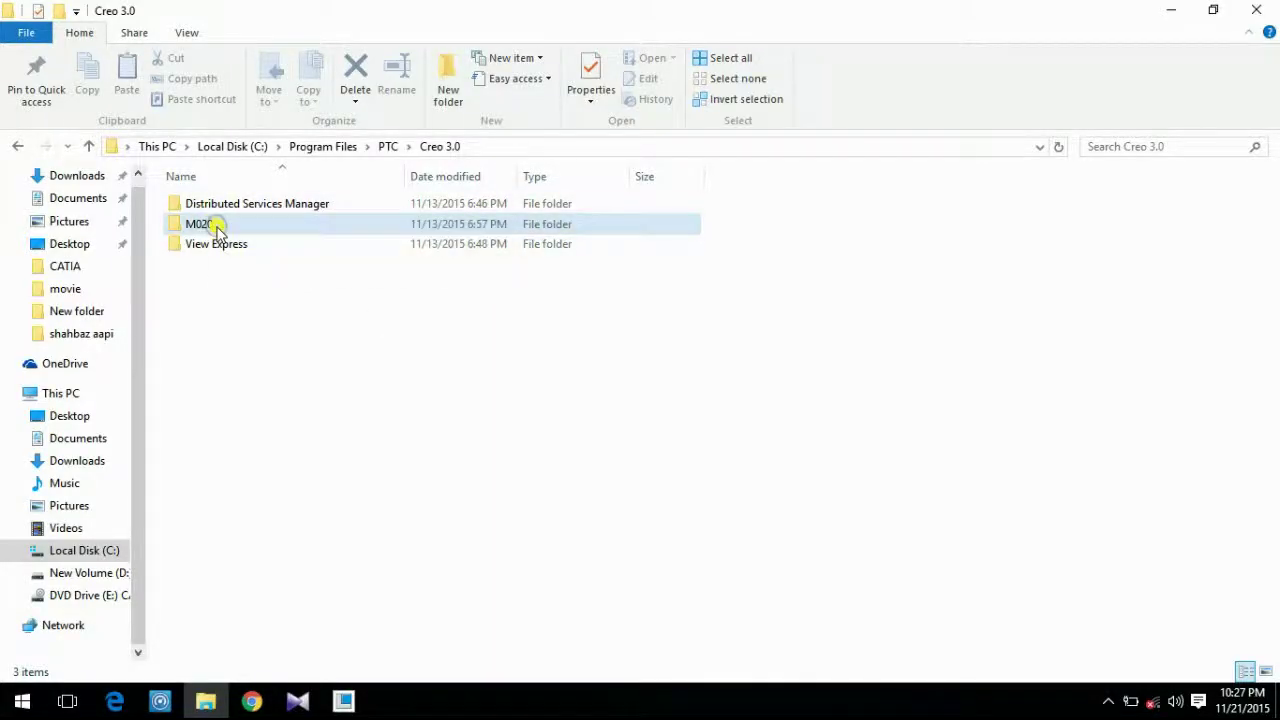
pyautogui.doubleClick(282, 203)
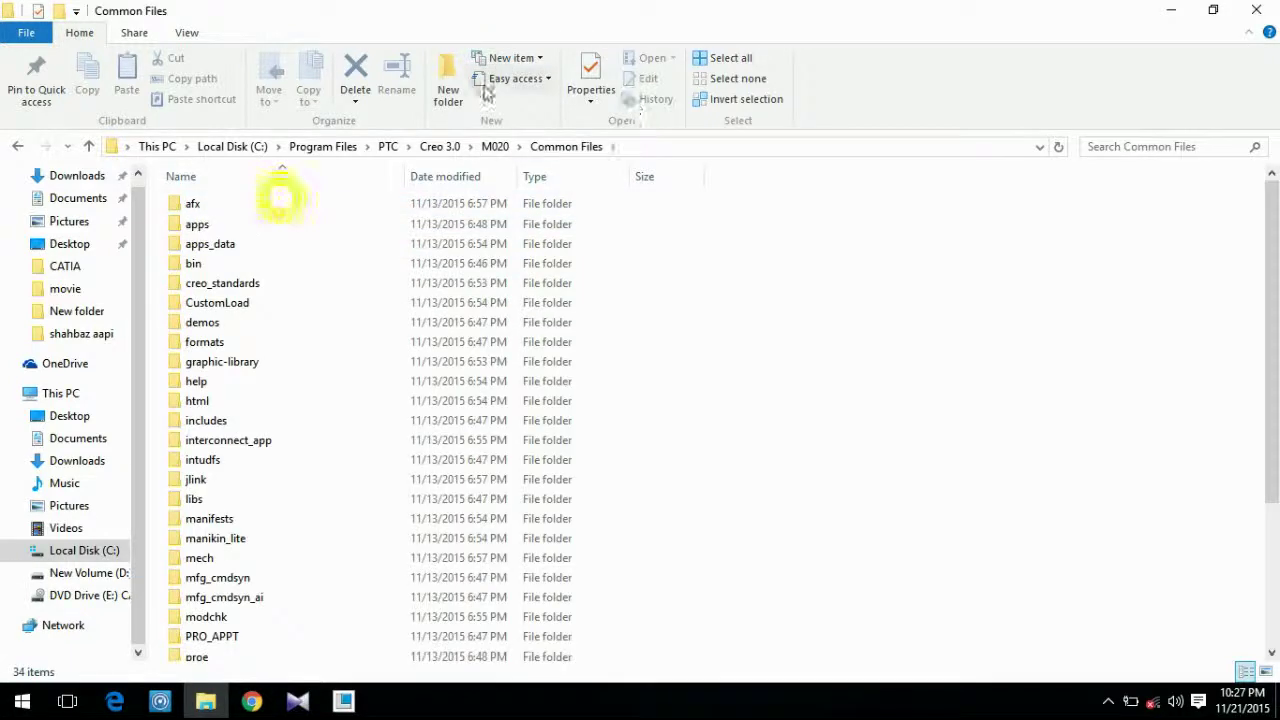
pyautogui.click(306, 617)
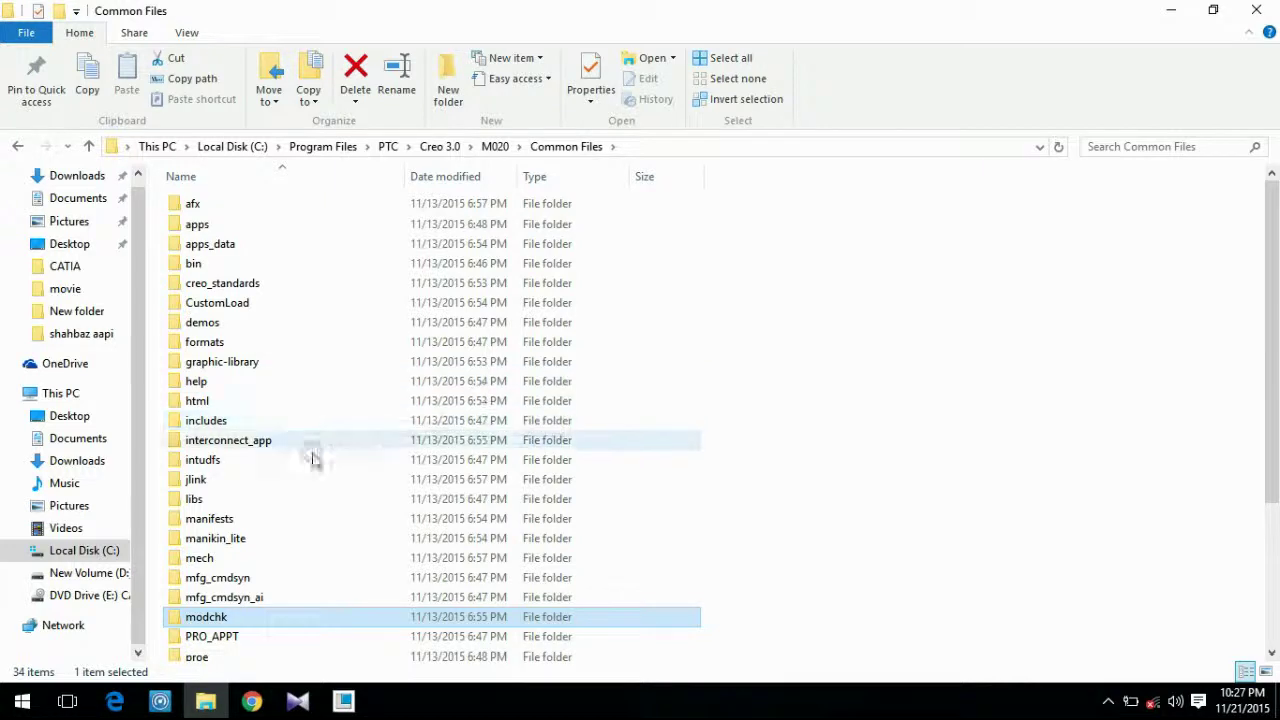
pyautogui.click(210, 325)
pyautogui.doubleClick(197, 327)
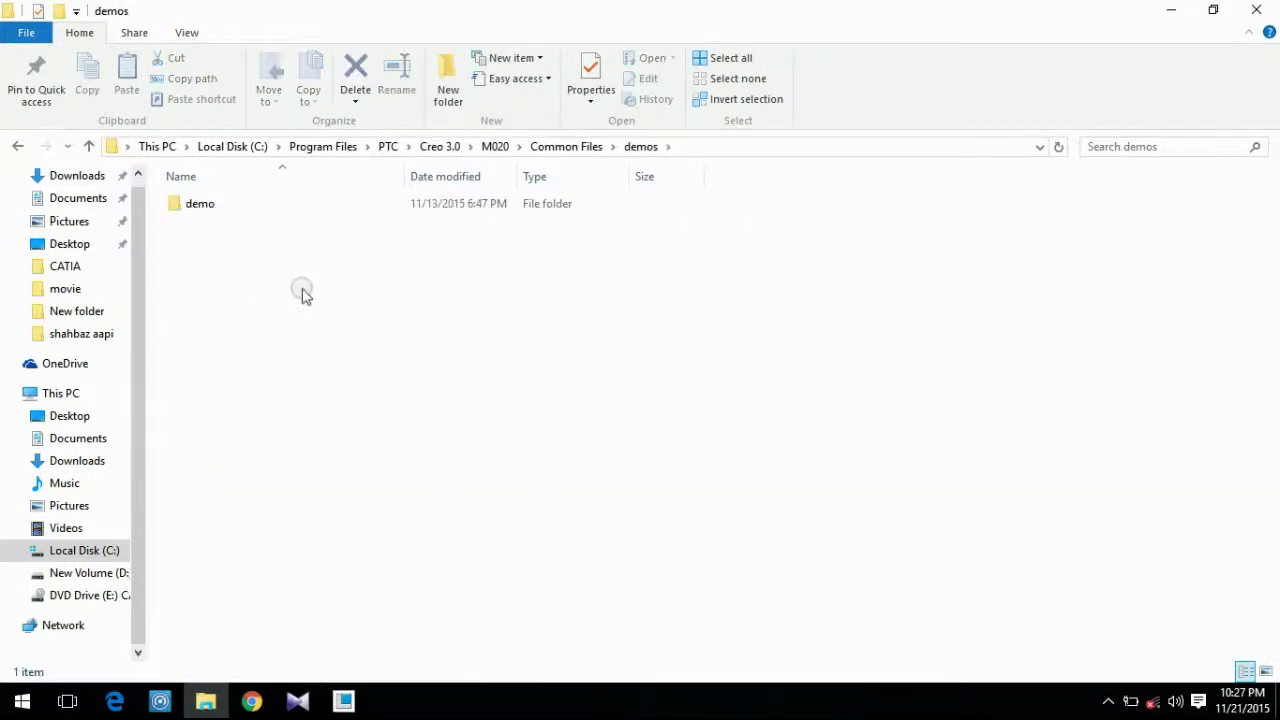
pyautogui.doubleClick(223, 206)
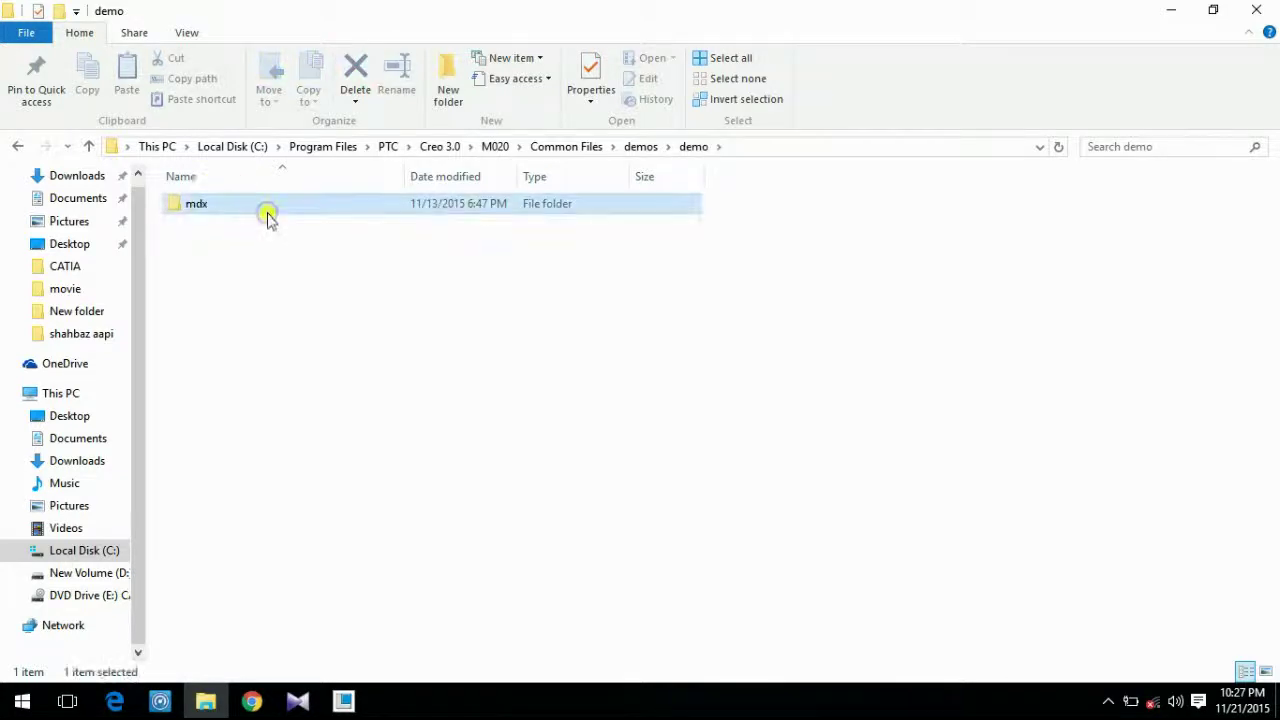
# - Look inside the mdx folder, then copy the whole mdx folder from demo to the desktop
pyautogui.doubleClick(262, 207)
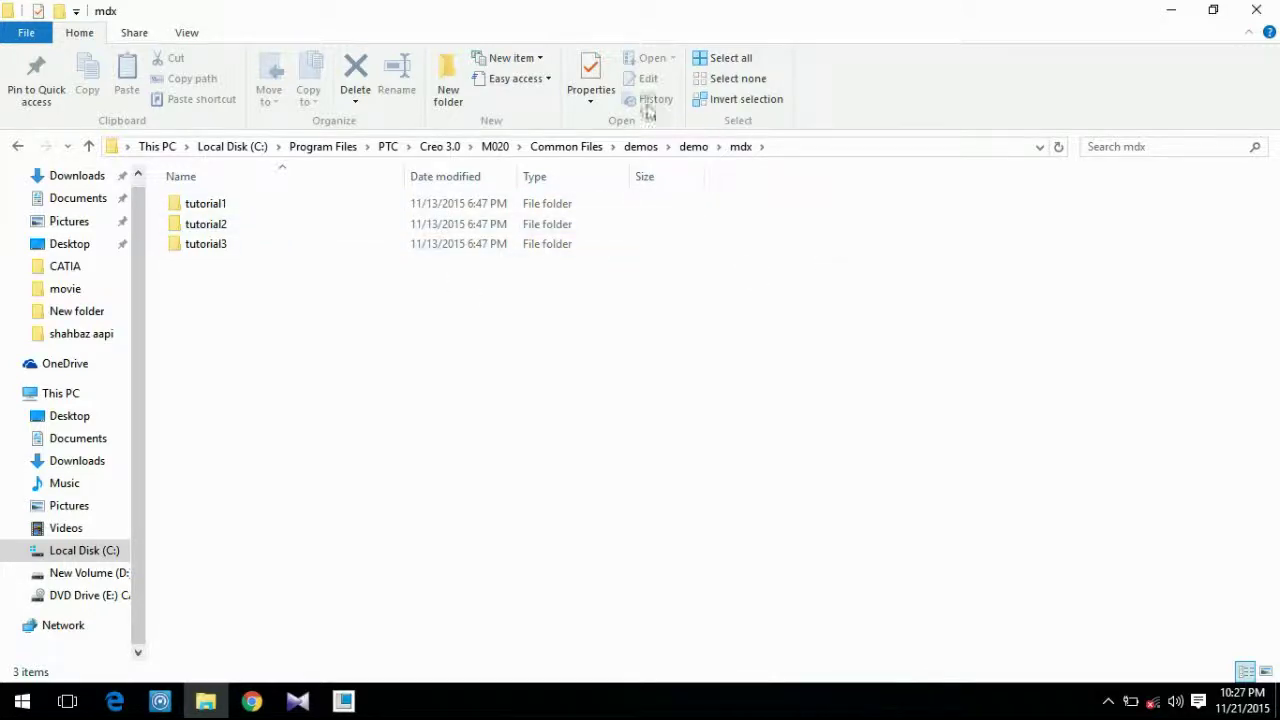
pyautogui.click(693, 146)
pyautogui.rightClick(229, 211)
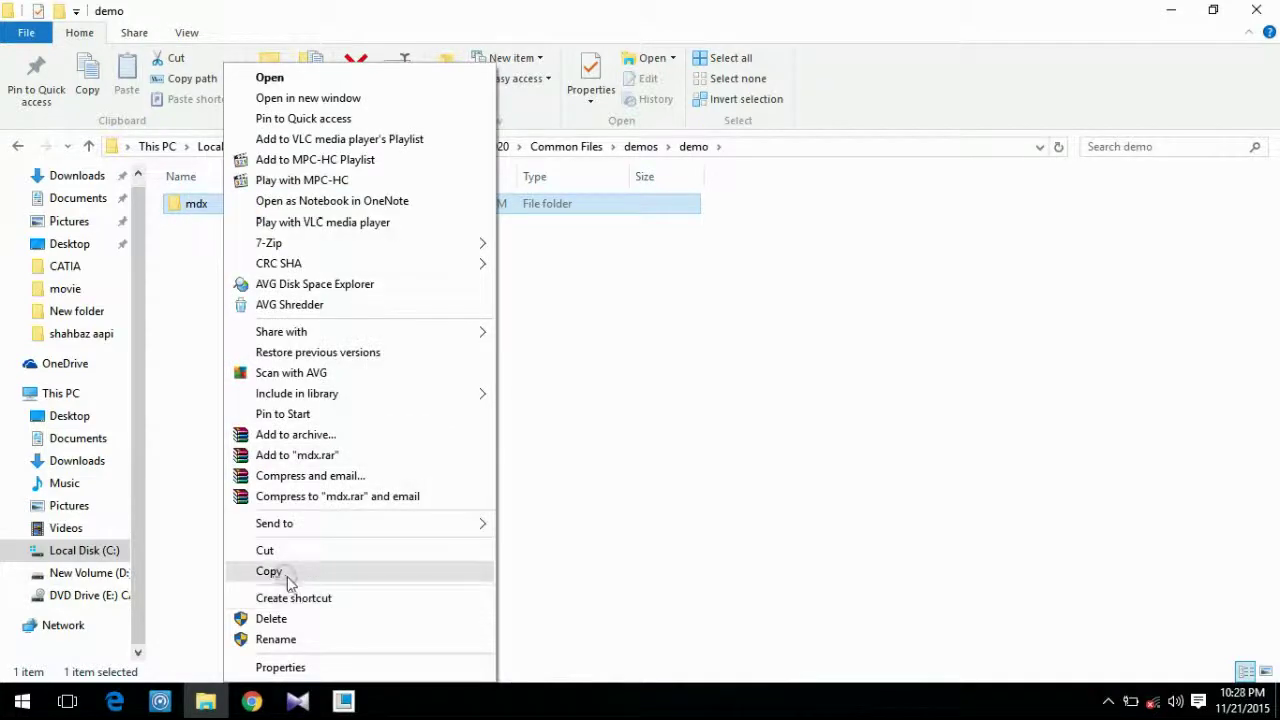
pyautogui.click(286, 578)
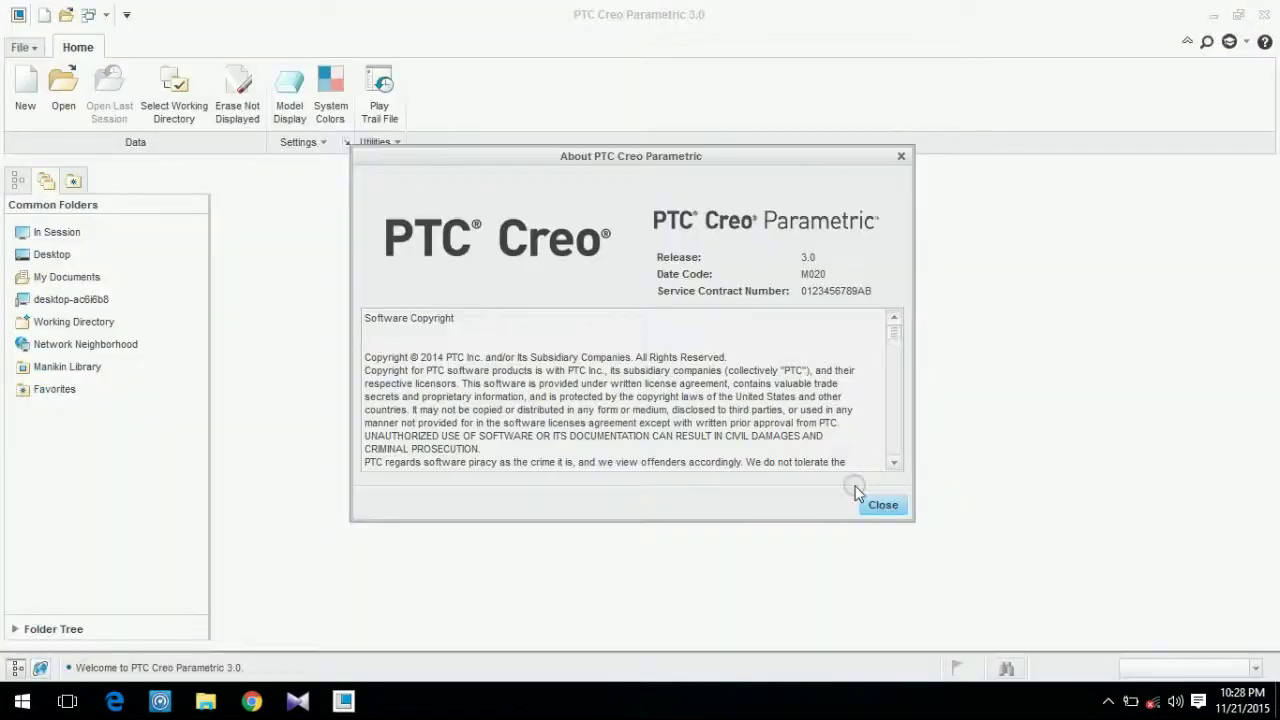
pyautogui.click(883, 504)
pyautogui.click(1213, 14)
pyautogui.rightClick(509, 268)
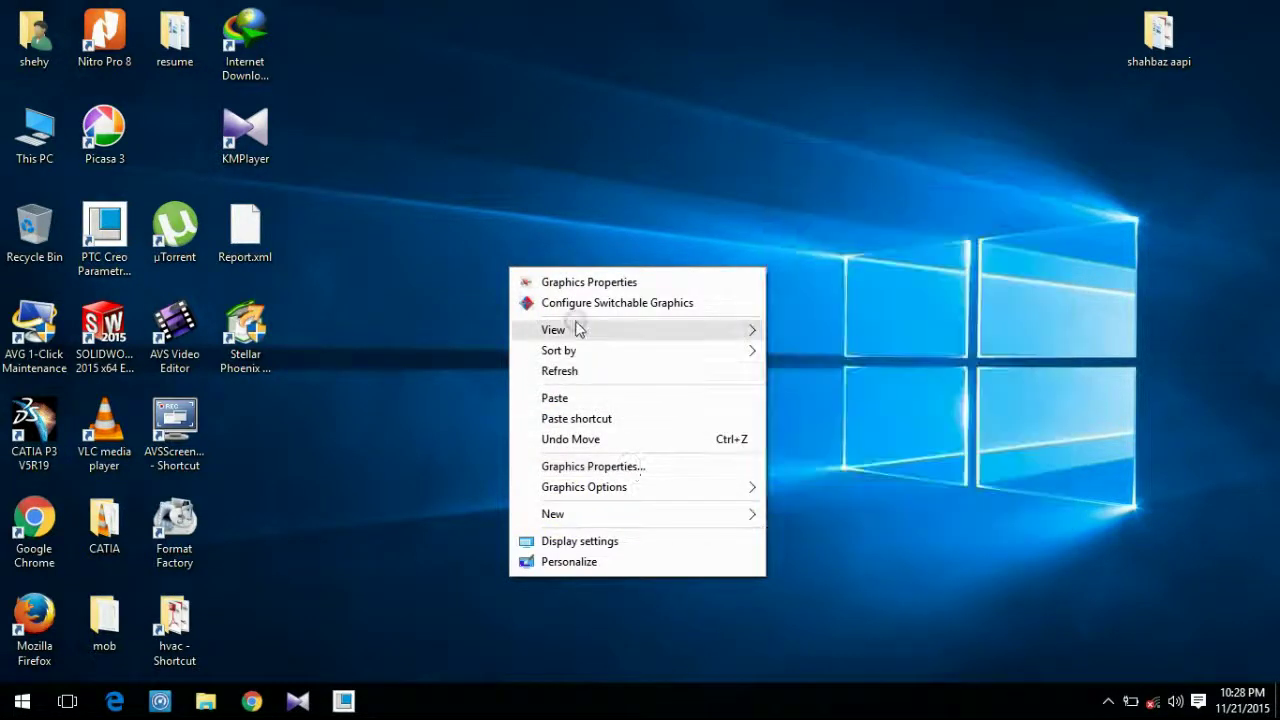
pyautogui.click(560, 418)
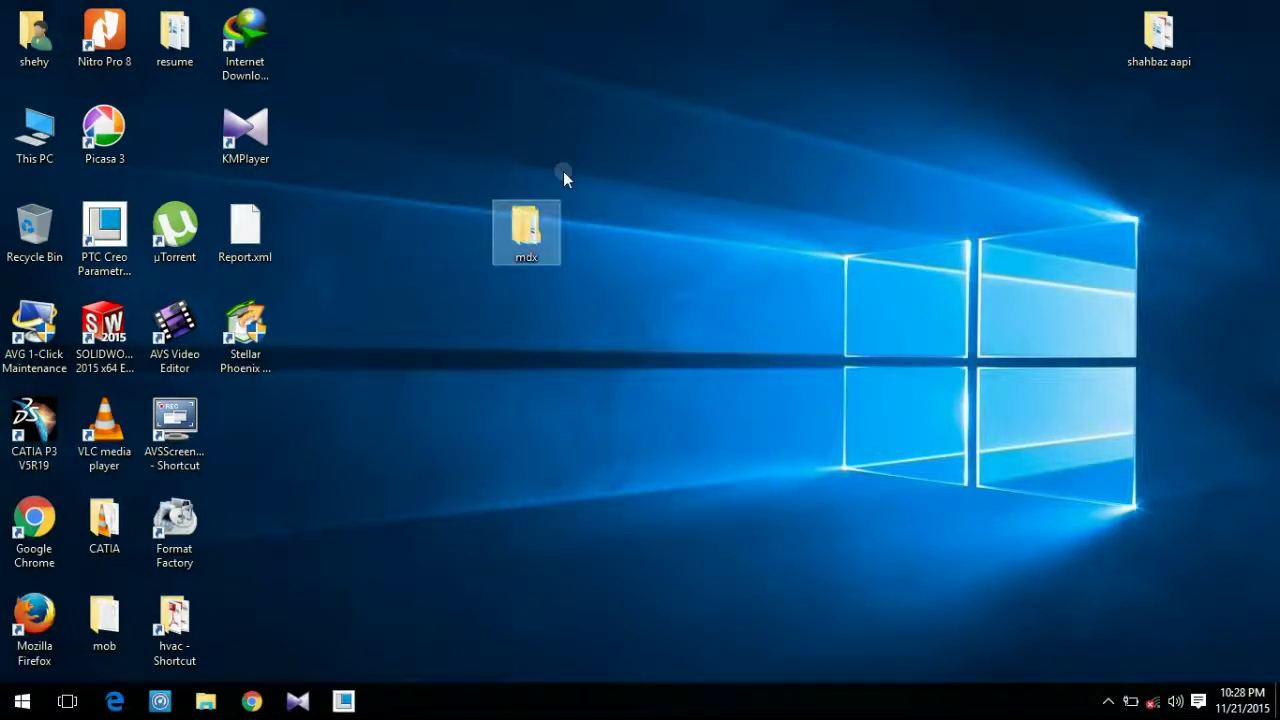
# - Place the mdx folder below the resume folder on the desktop, with KMPlayer beside it, and refresh the desktop
pyautogui.moveTo(527, 230); pyautogui.dragTo(258, 150)
pyautogui.click(345, 72)
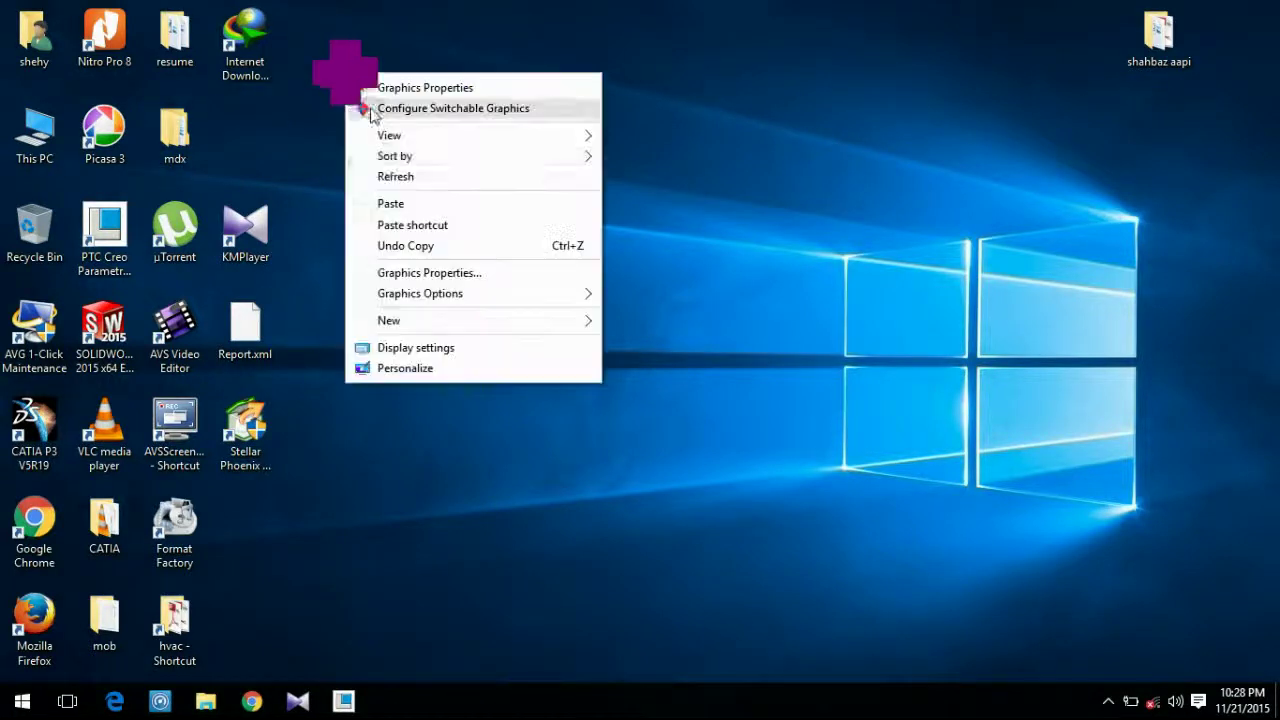
pyautogui.click(388, 174)
pyautogui.rightClick(431, 101)
pyautogui.click(474, 205)
pyautogui.moveTo(303, 200); pyautogui.dragTo(232, 484)
pyautogui.moveTo(259, 240); pyautogui.dragTo(257, 140)
pyautogui.click(428, 62)
pyautogui.rightClick(457, 63)
pyautogui.click(528, 162)
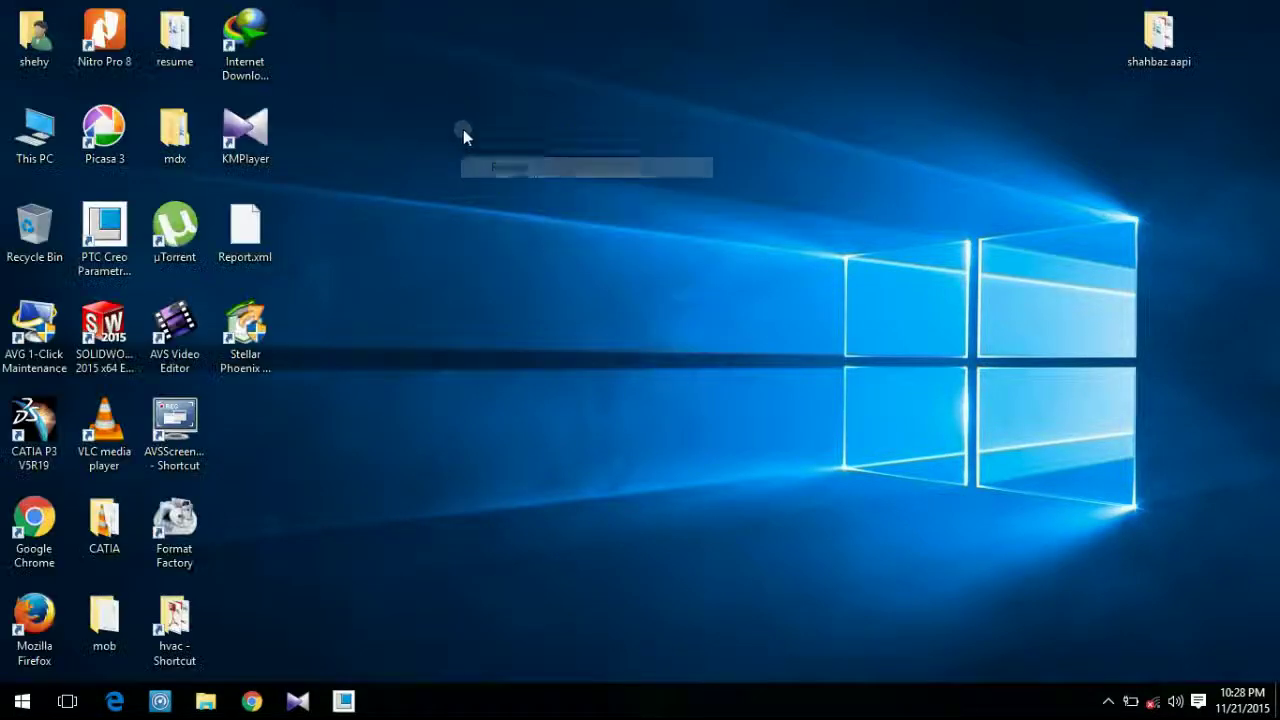
# - Examine the files in the tutorial1 folder of the copied mdx folder
pyautogui.doubleClick(172, 132)
pyautogui.doubleClick(258, 201)
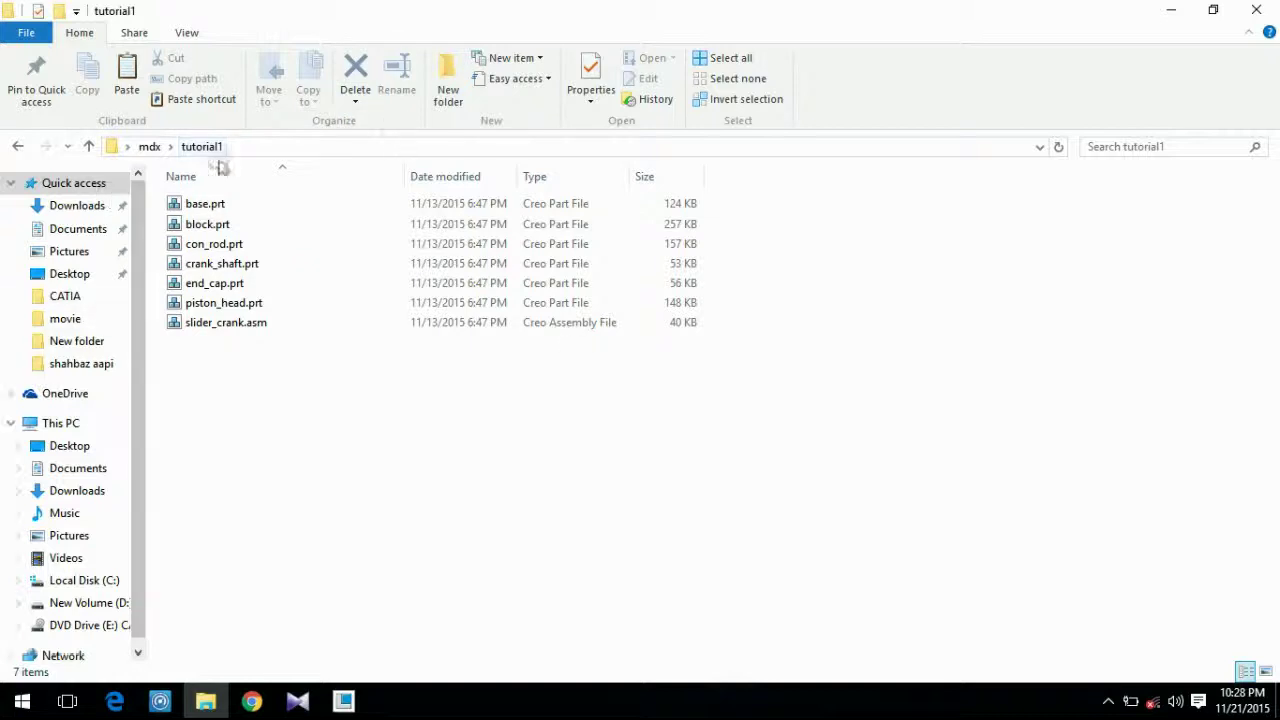
pyautogui.click(152, 146)
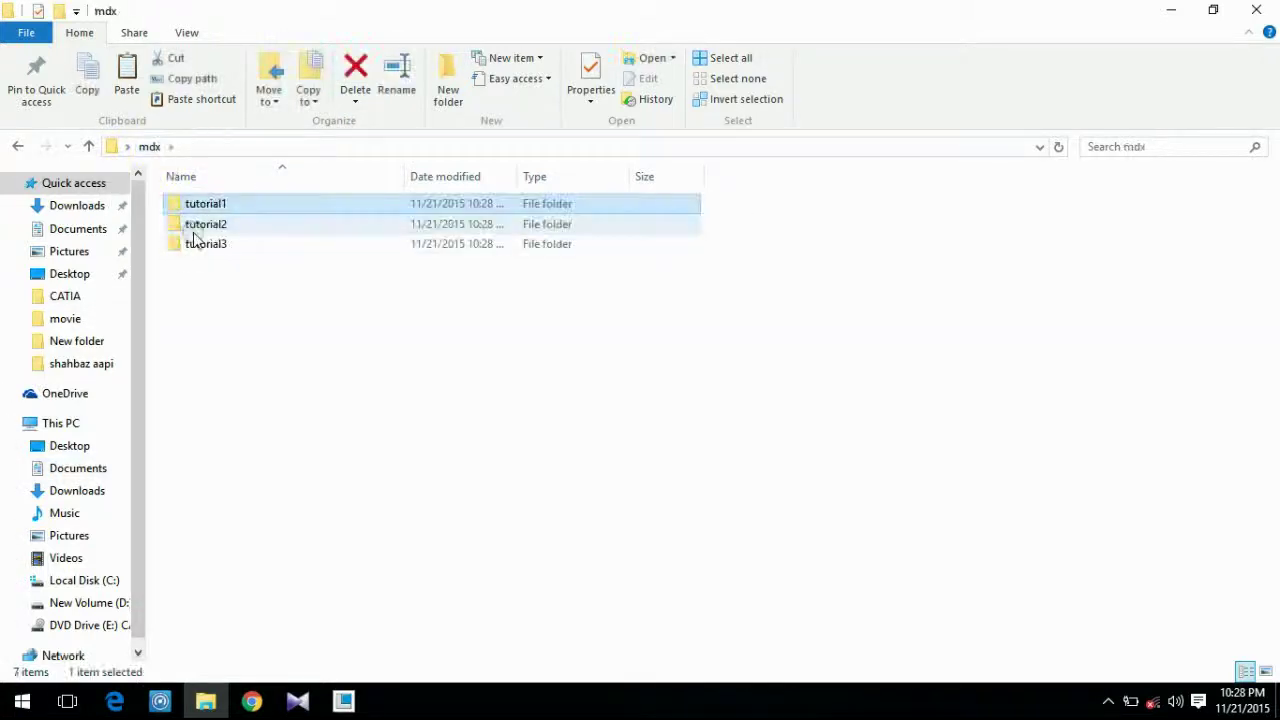
# - Switch to Creo Parametric and set the working directory to Desktop\mdx\tutorial1
pyautogui.click(343, 700)
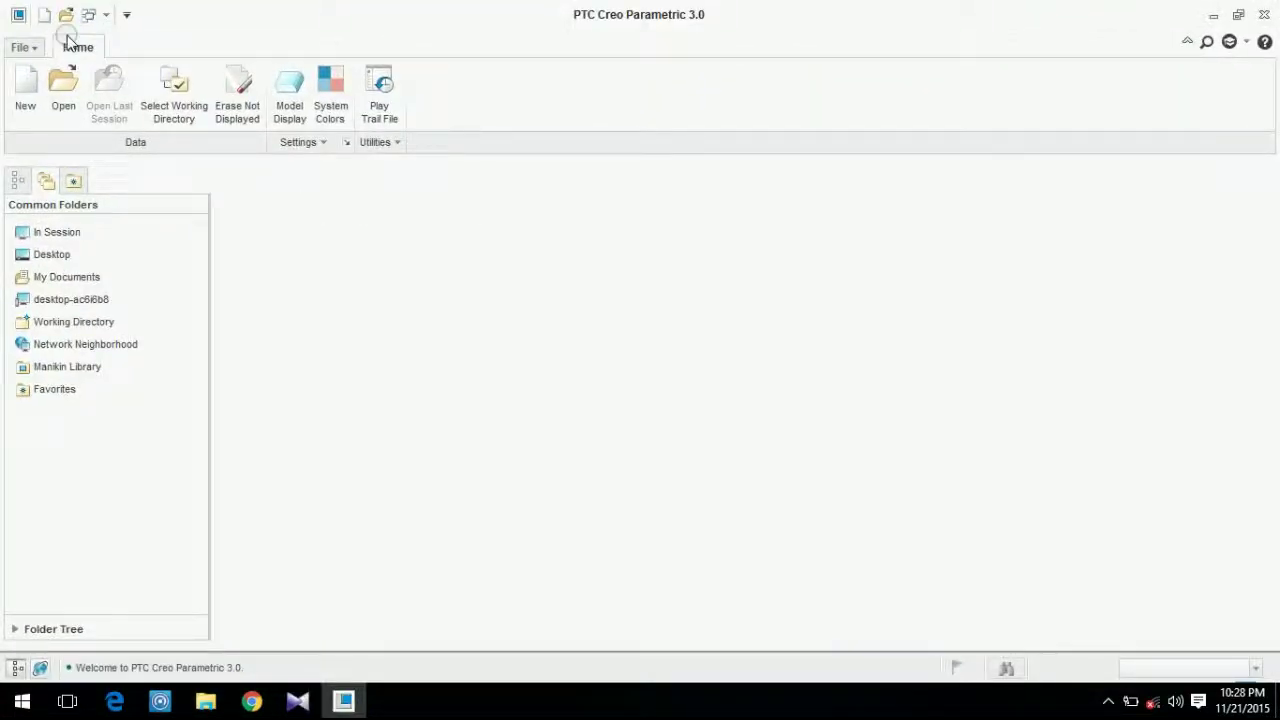
pyautogui.click(174, 100)
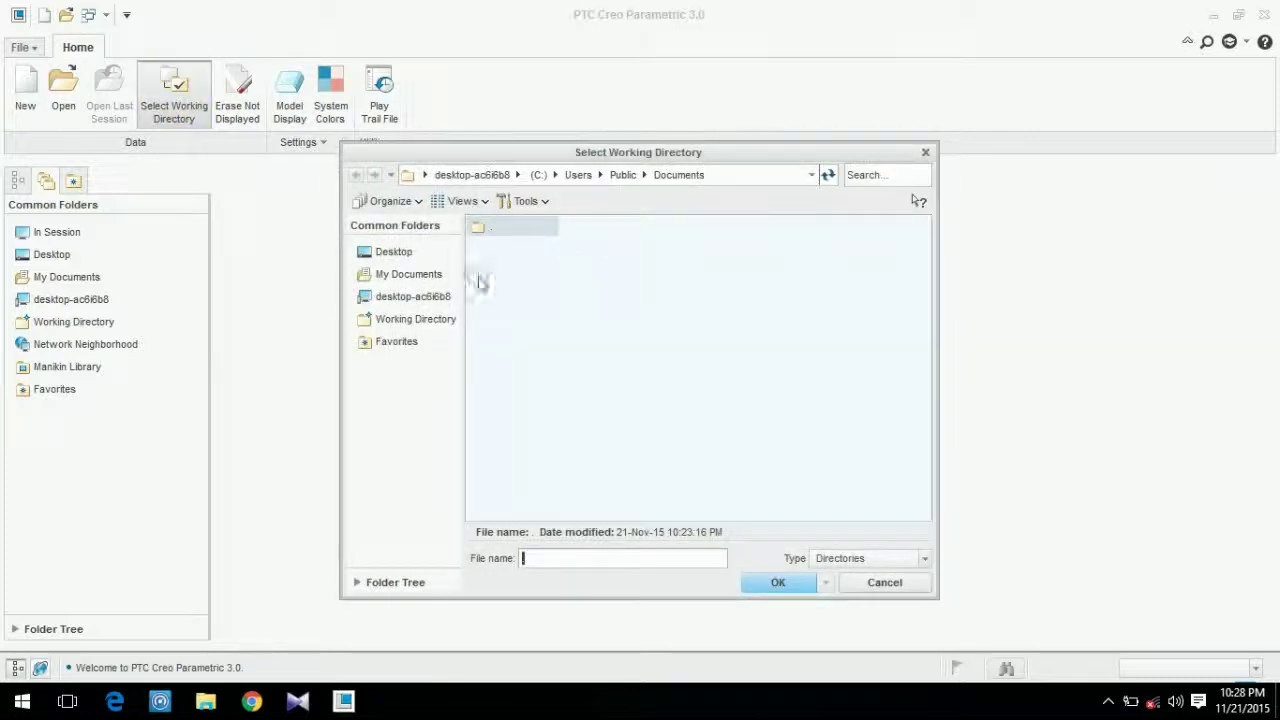
pyautogui.click(390, 252)
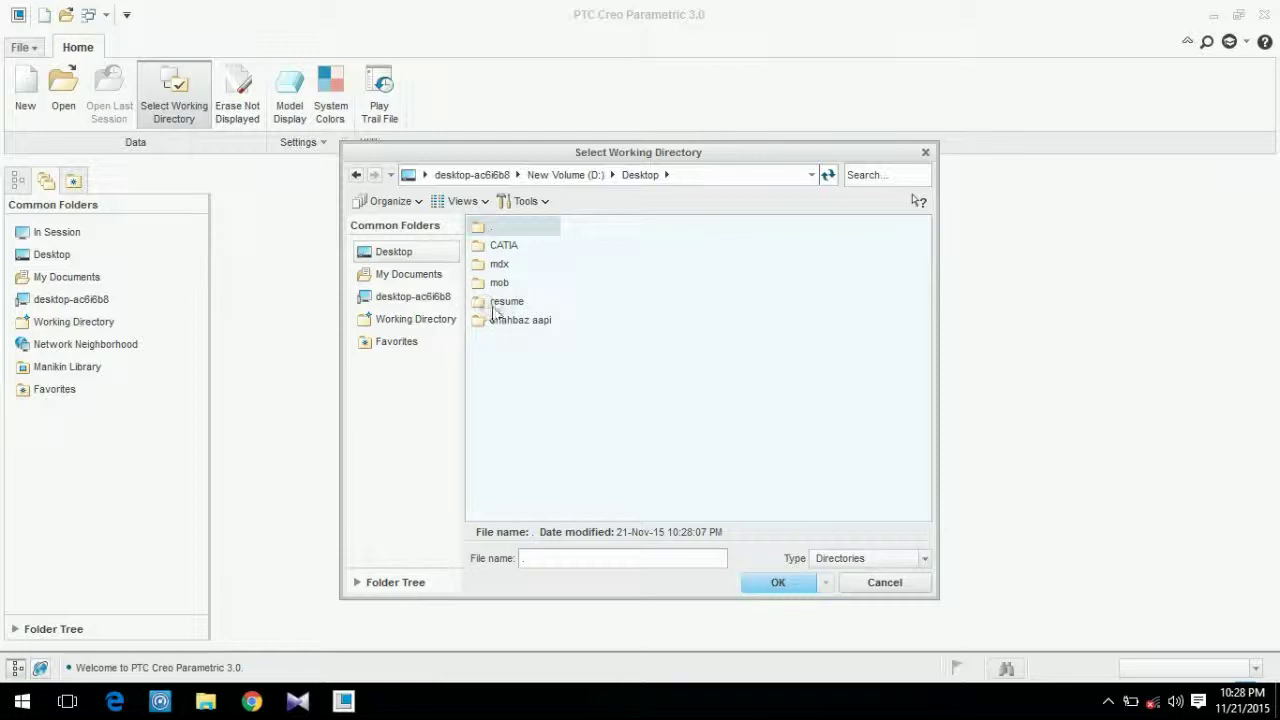
pyautogui.doubleClick(505, 245)
pyautogui.click(763, 585)
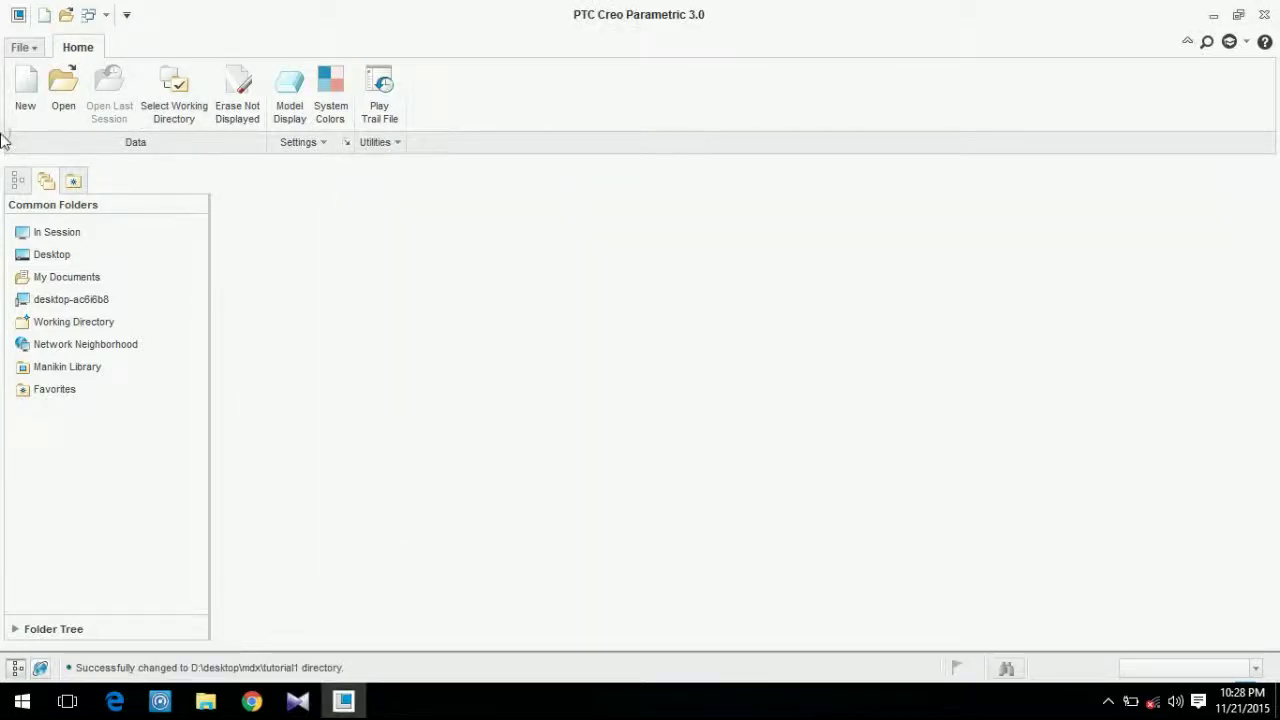
# - Open the slider_crank.asm assembly from the working directory and select the block part surrounding the piston
pyautogui.click(62, 88)
pyautogui.doubleClick(550, 339)
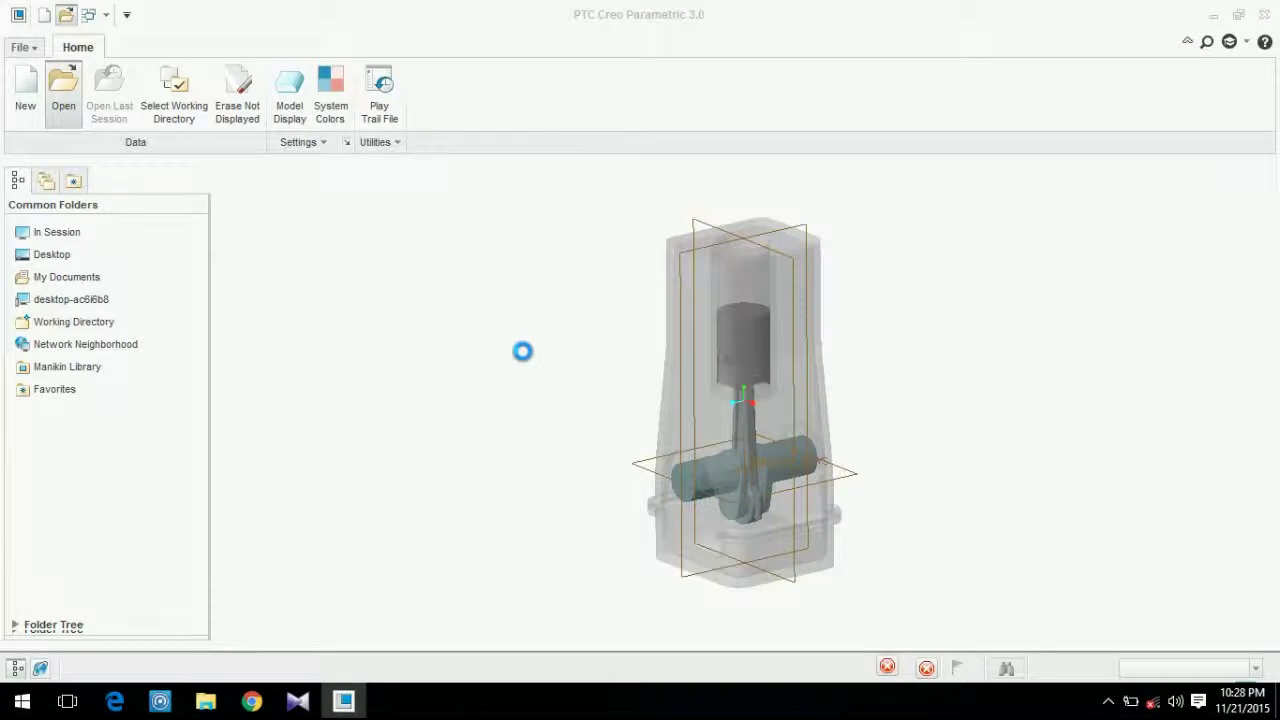
pyautogui.moveTo(522, 358)
pyautogui.mouseDown(button='middle')
pyautogui.moveTo(546, 437)
pyautogui.moveTo(517, 389)
pyautogui.moveTo(580, 477)
pyautogui.moveTo(532, 487)
pyautogui.moveTo(551, 426)
pyautogui.moveTo(511, 429)
pyautogui.moveTo(530, 456)
pyautogui.mouseUp(button='middle')
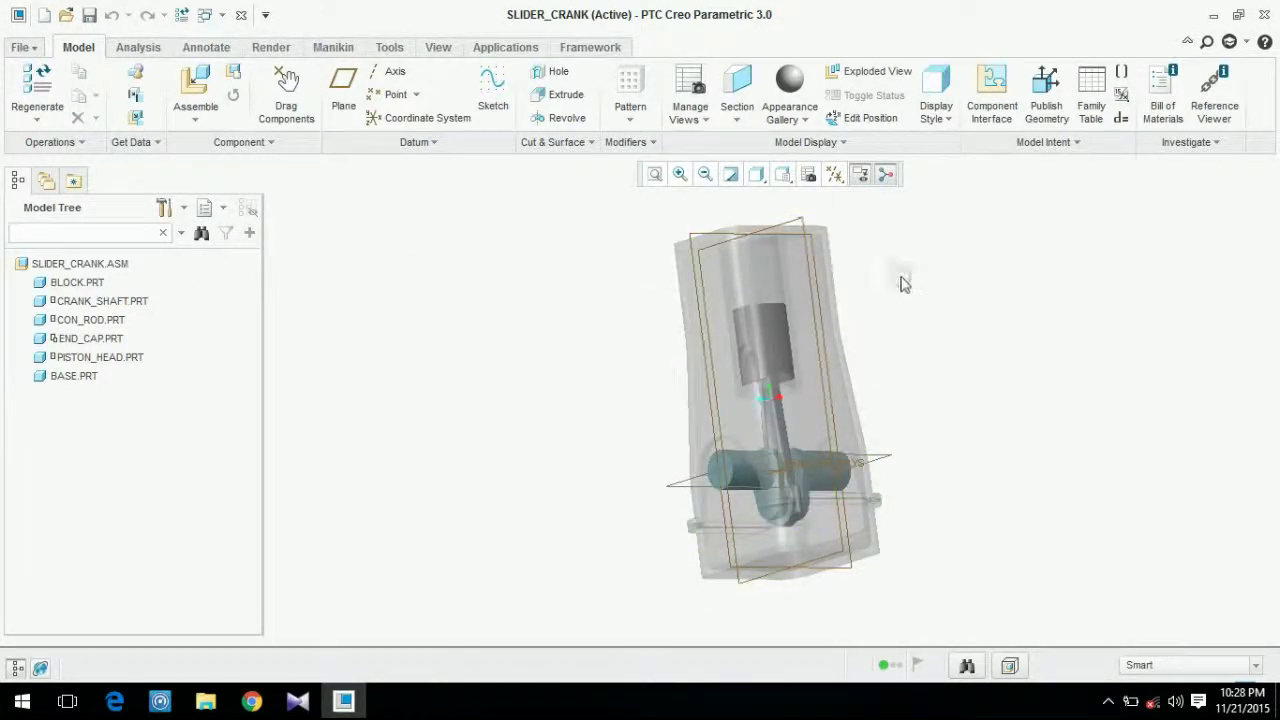
pyautogui.click(833, 288)
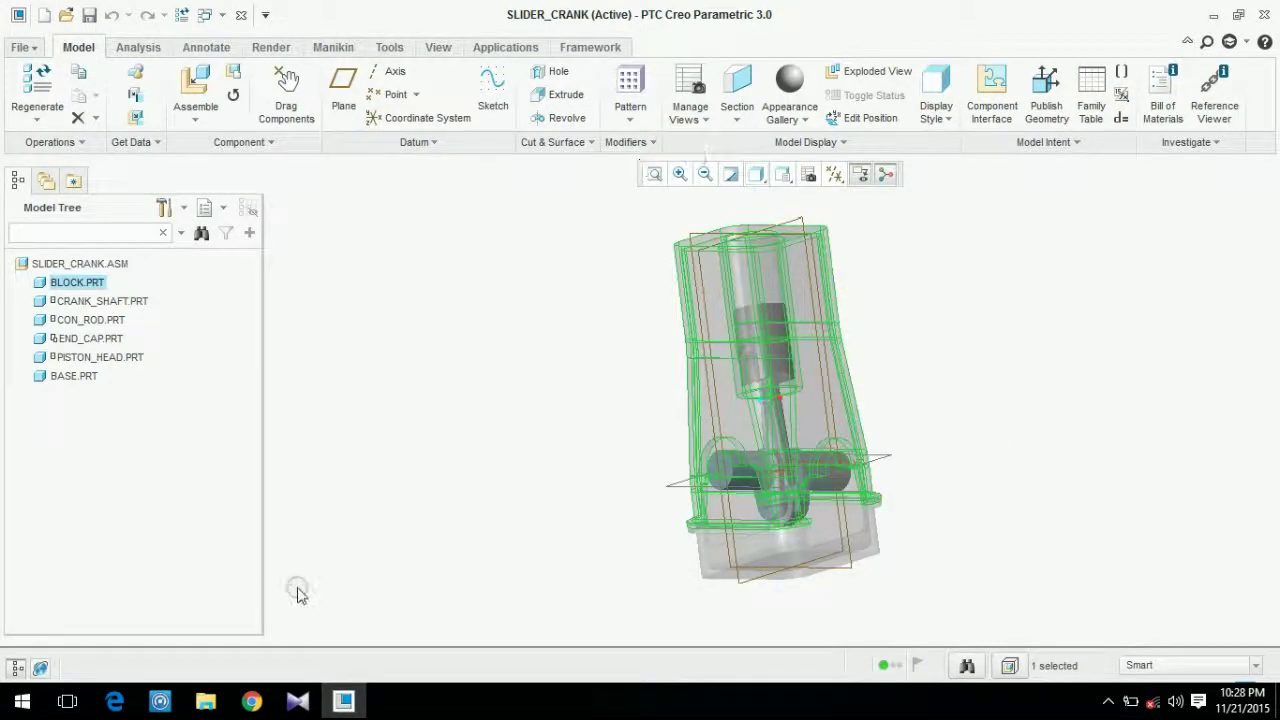
# - Close the slider-crank assembly and create a new design assembly named asm0001 from the inlbs_asm_design template
pyautogui.click(440, 432)
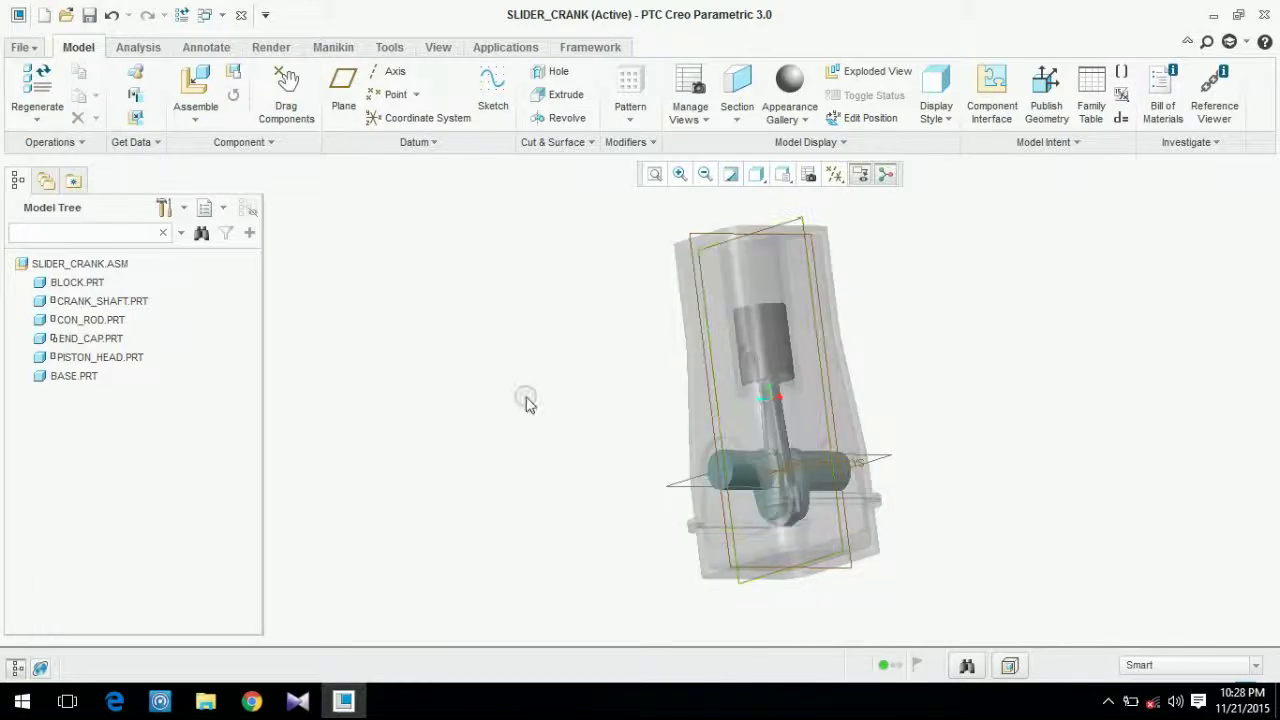
pyautogui.click(241, 15)
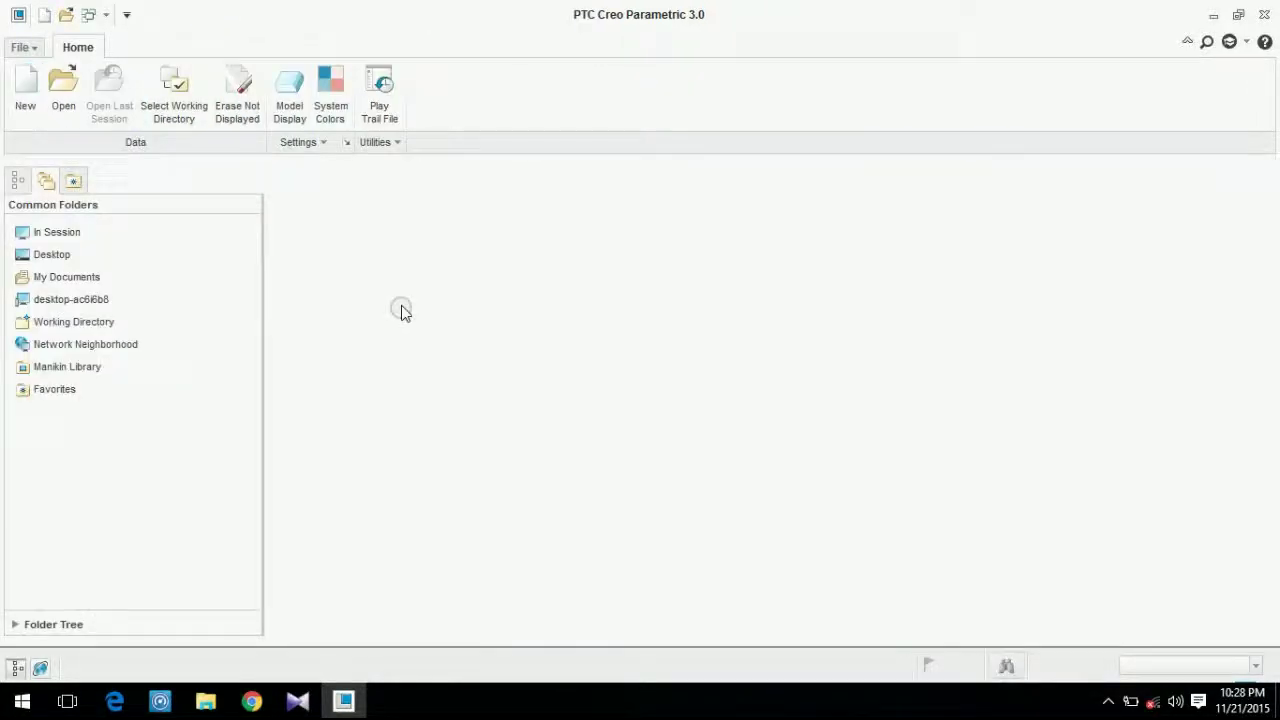
pyautogui.click(25, 90)
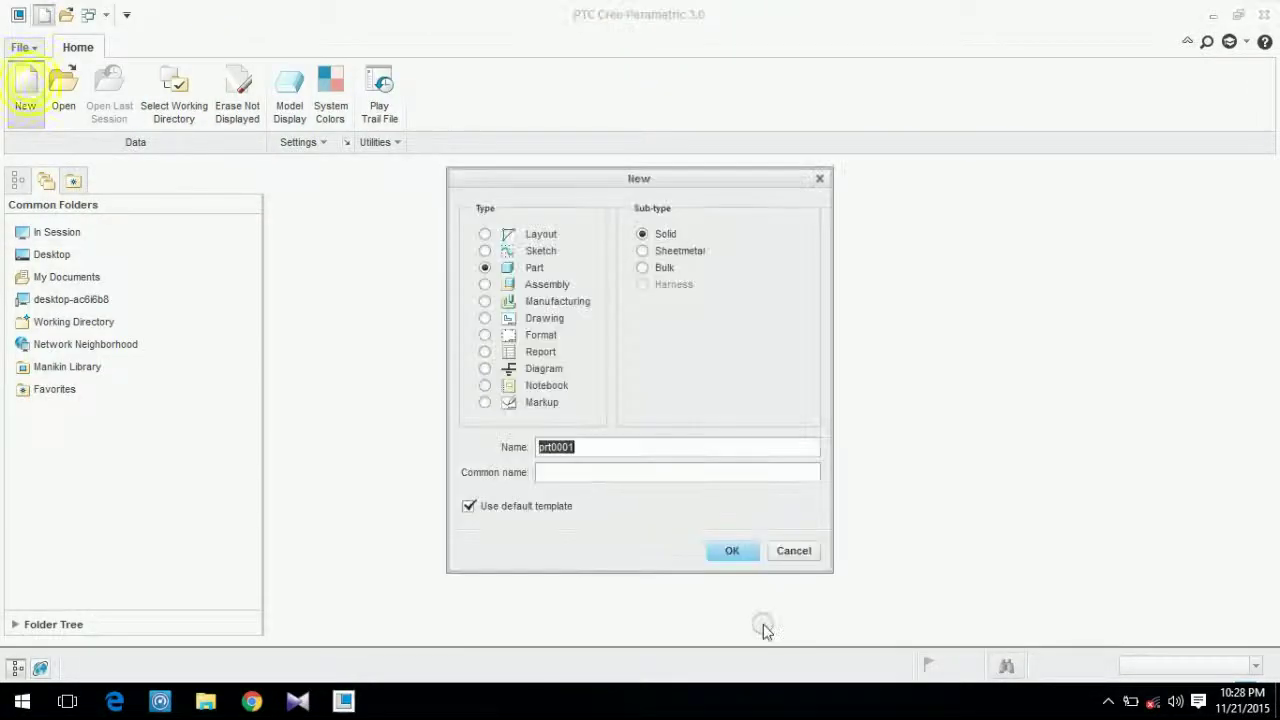
pyautogui.click(547, 284)
pyautogui.click(536, 506)
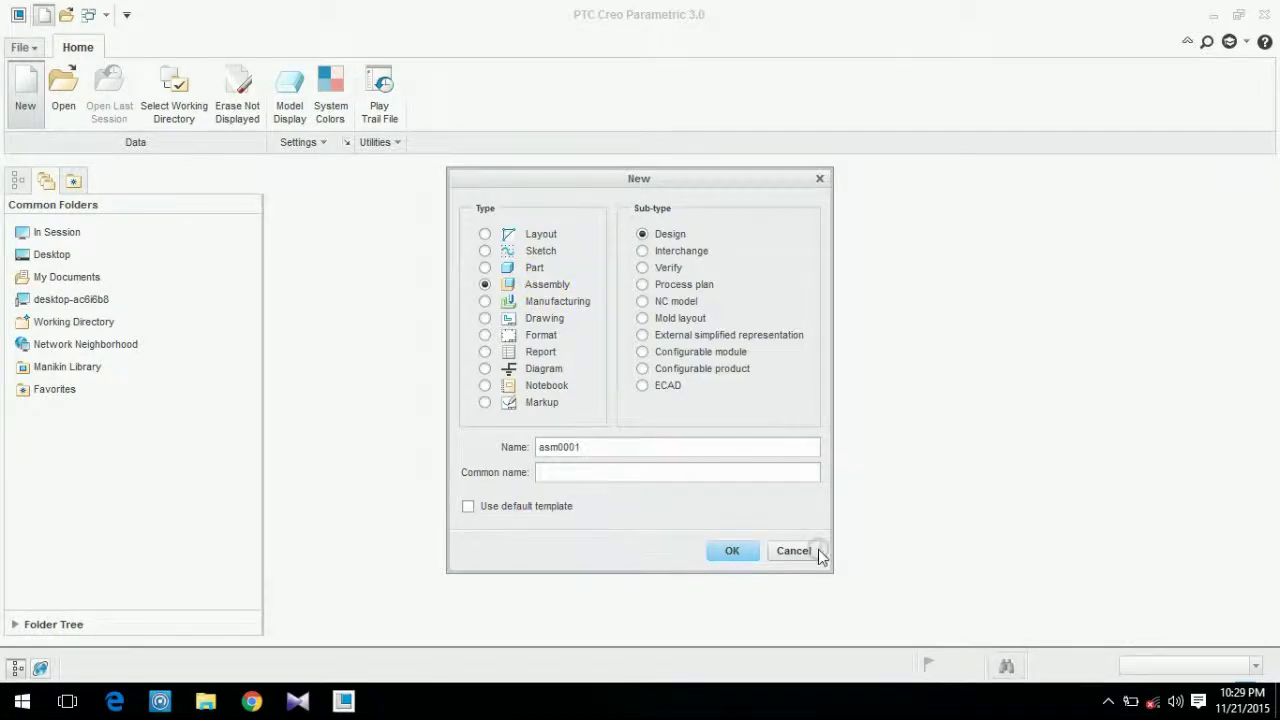
pyautogui.click(732, 551)
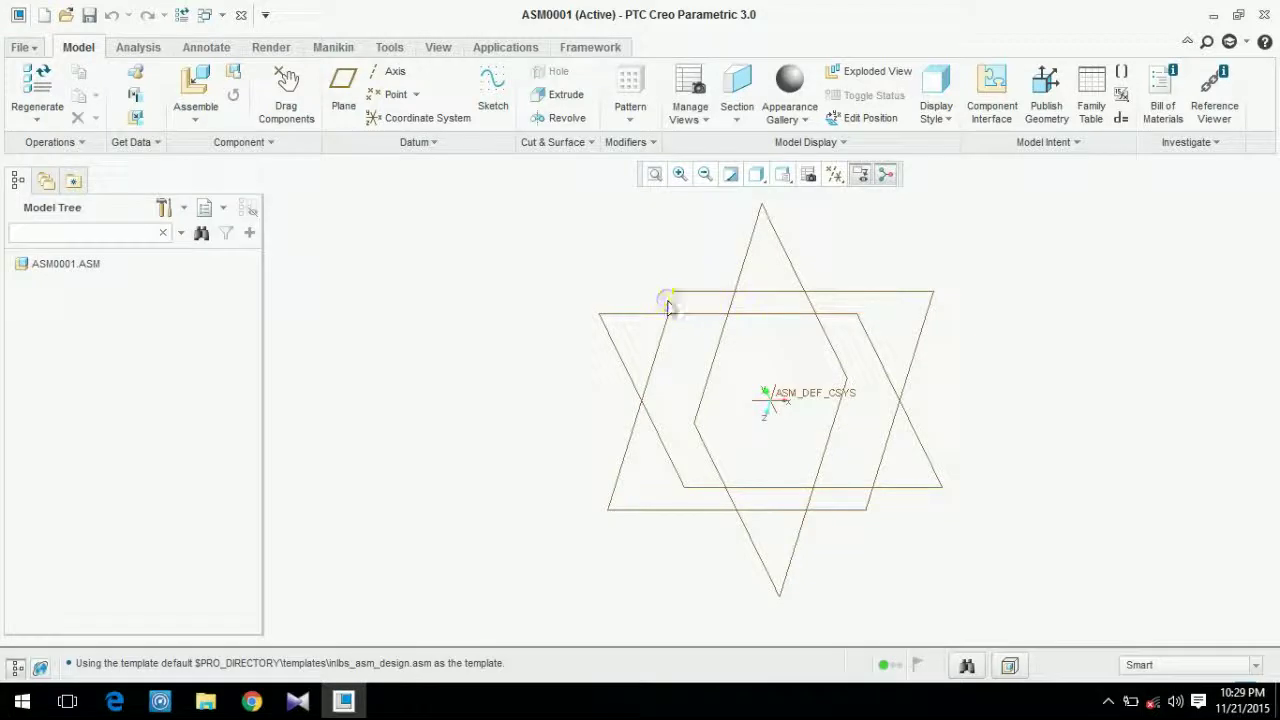
pyautogui.click(205, 107)
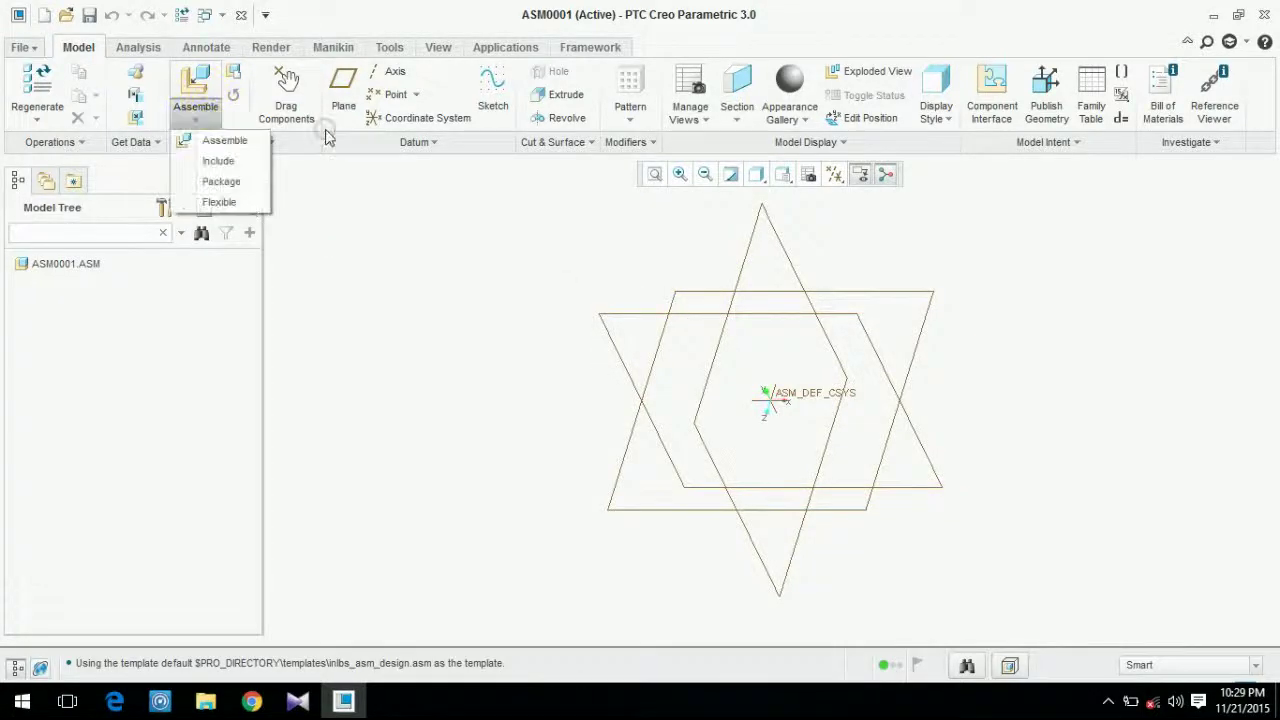
pyautogui.click(216, 139)
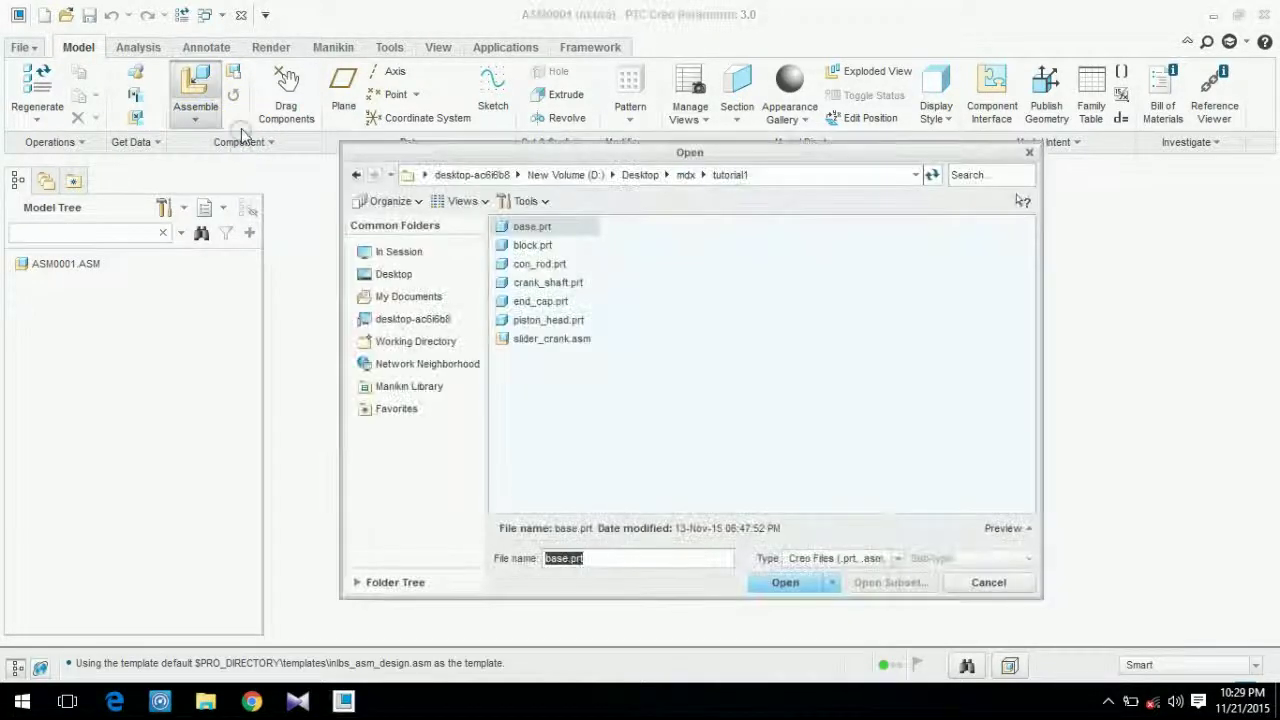
pyautogui.click(1030, 154)
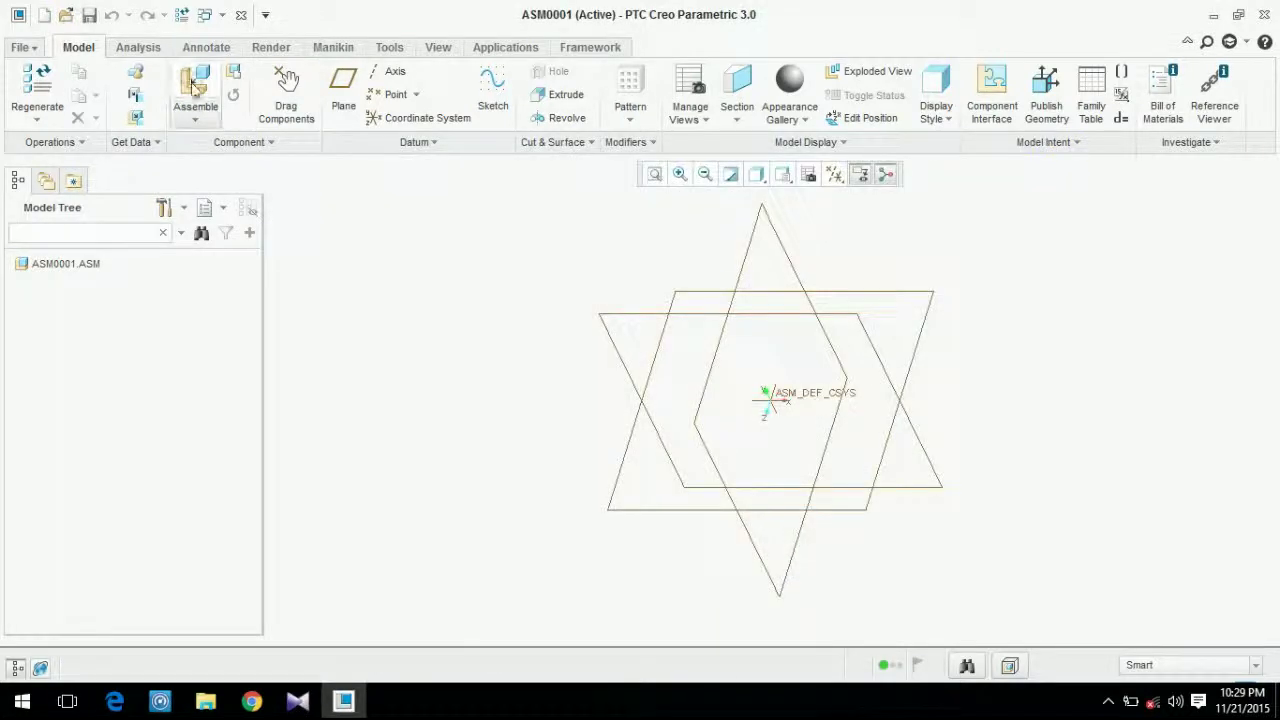
pyautogui.click(197, 116)
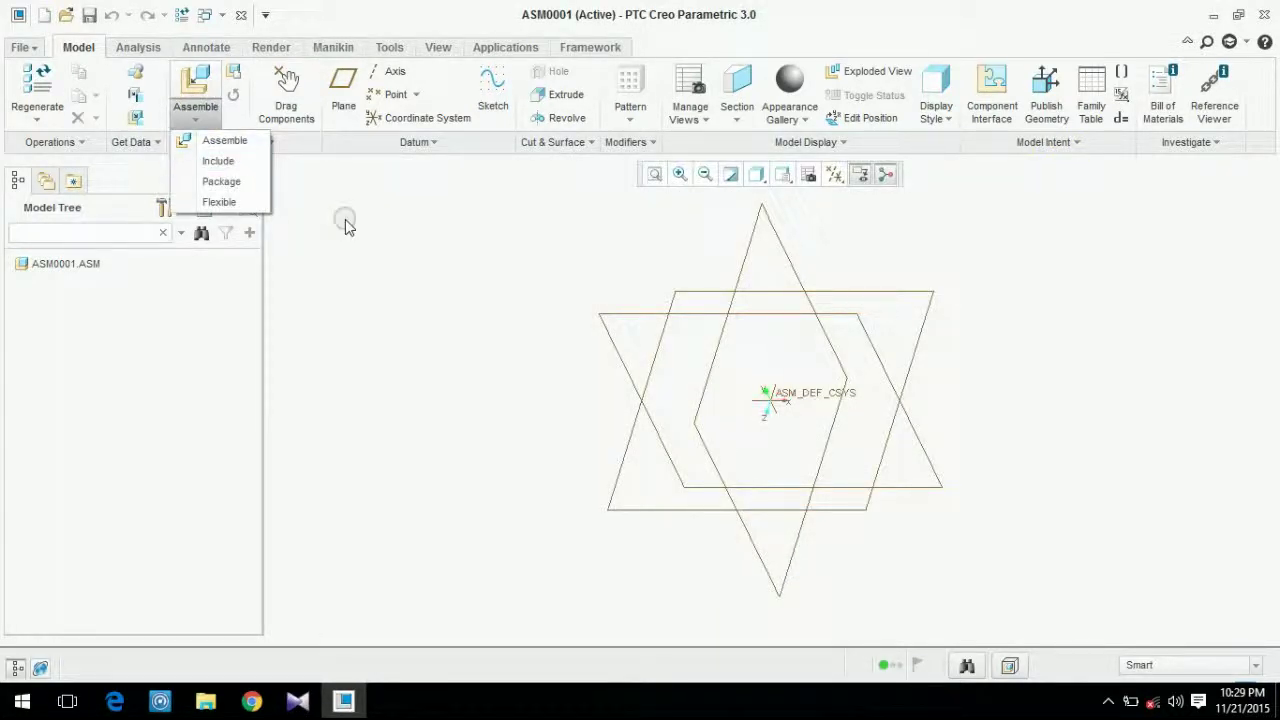
pyautogui.click(400, 232)
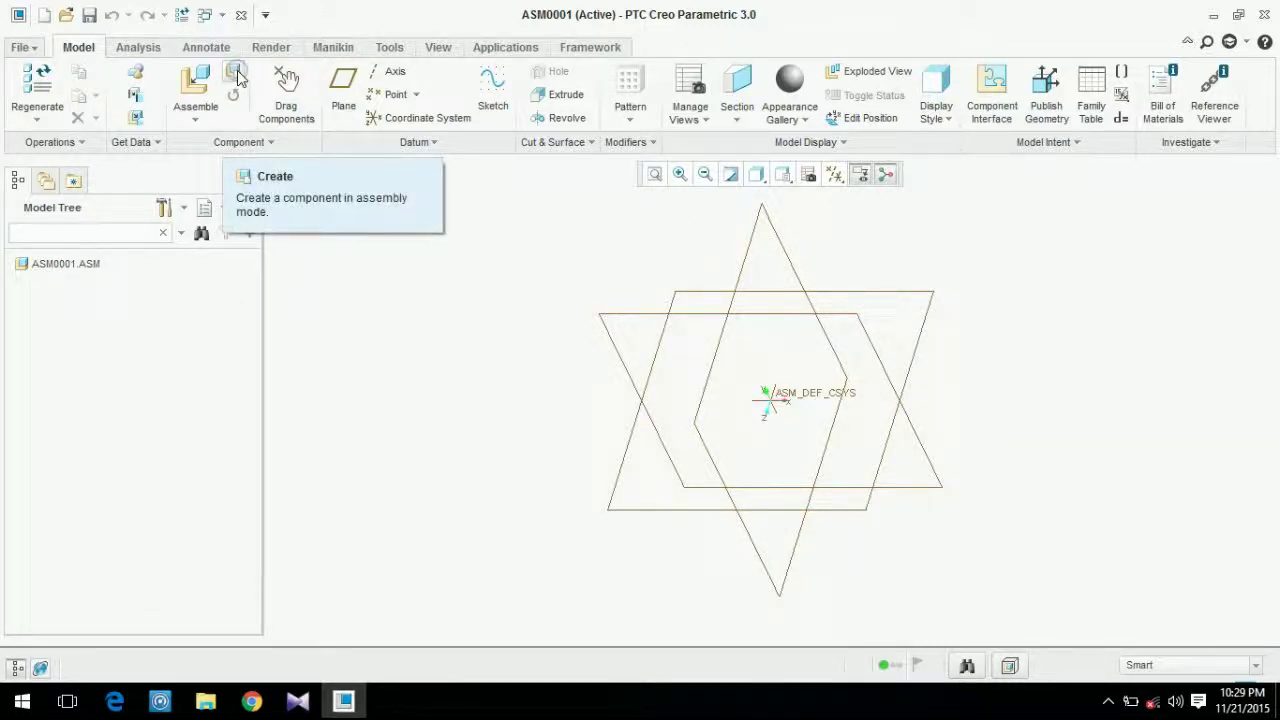
# - Show the tutorial1 files as thumbnails and bring block.prt into the assembly as the first component
pyautogui.click(200, 87)
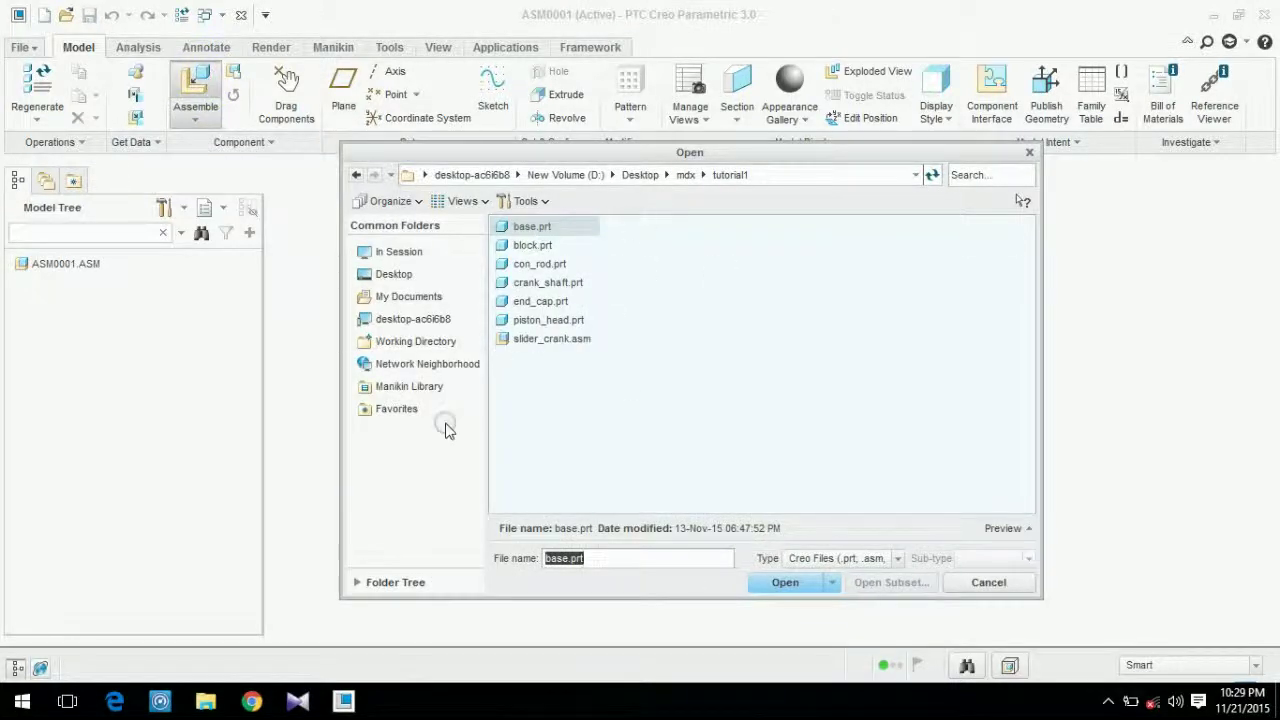
pyautogui.click(480, 201)
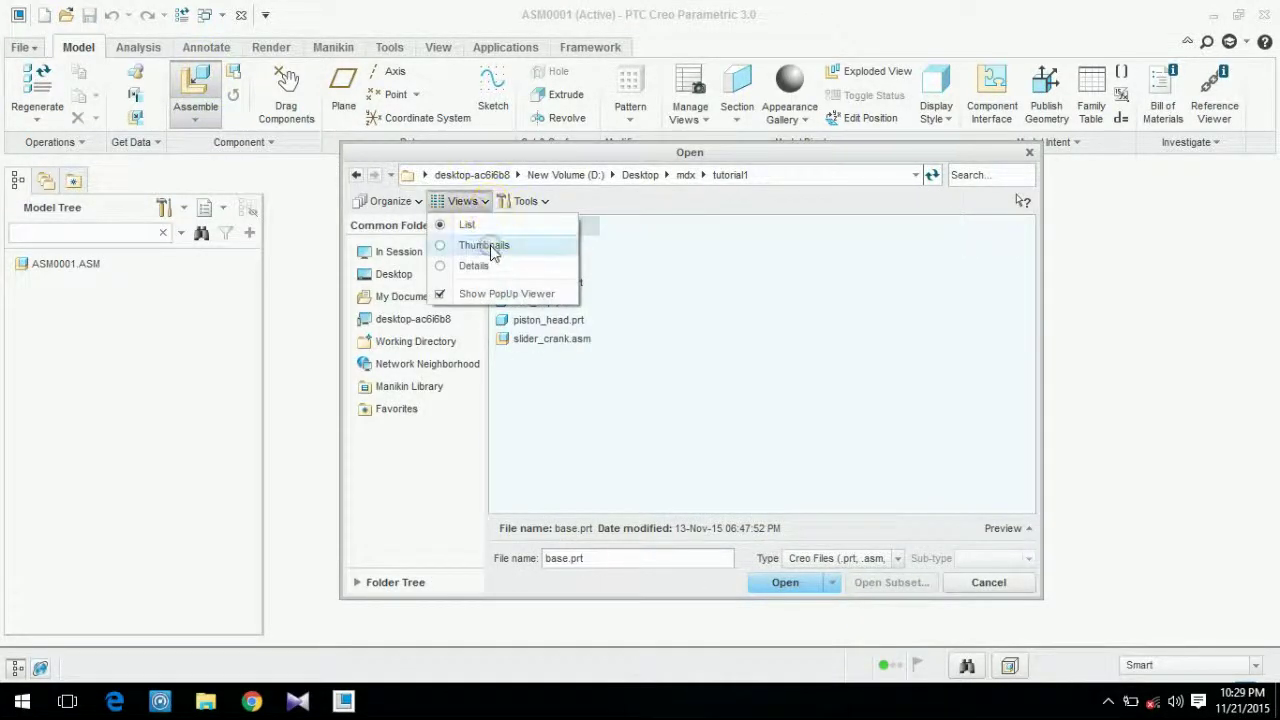
pyautogui.click(482, 246)
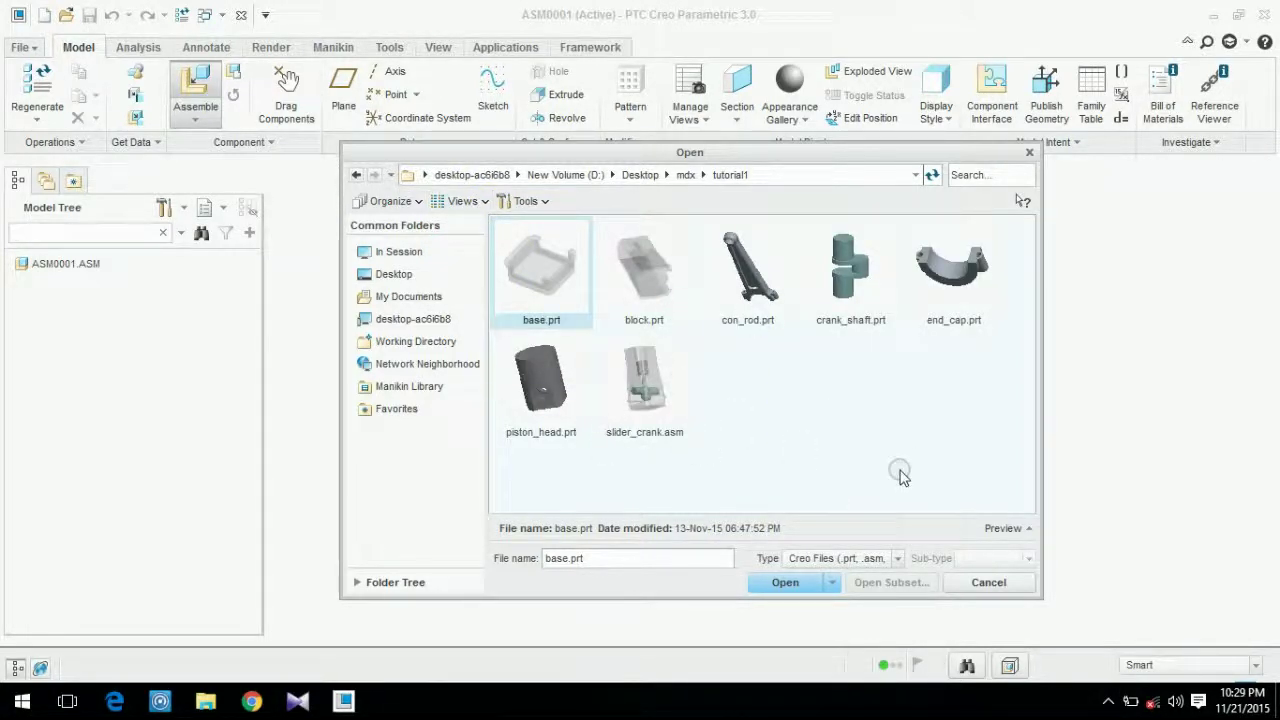
pyautogui.click(810, 584)
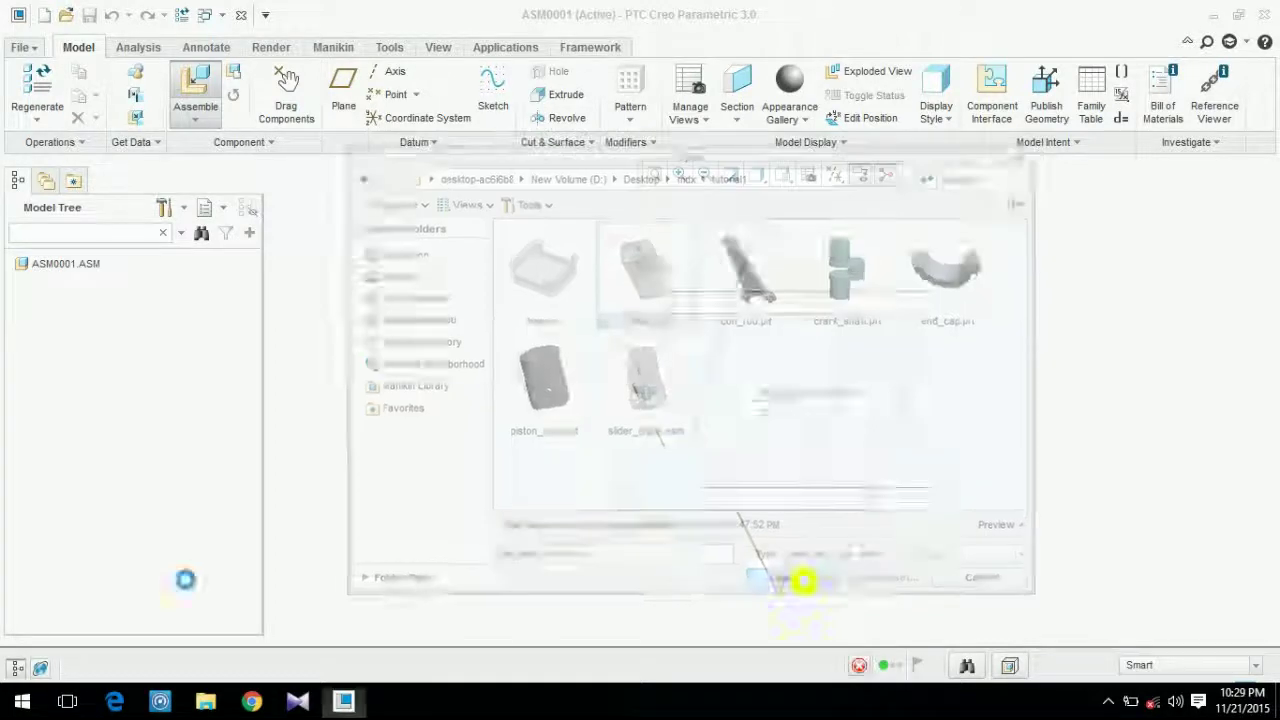
# - Place the block with the Default constraint and accept its placement
pyautogui.moveTo(557, 397); pyautogui.dragTo(624, 382, button='middle')
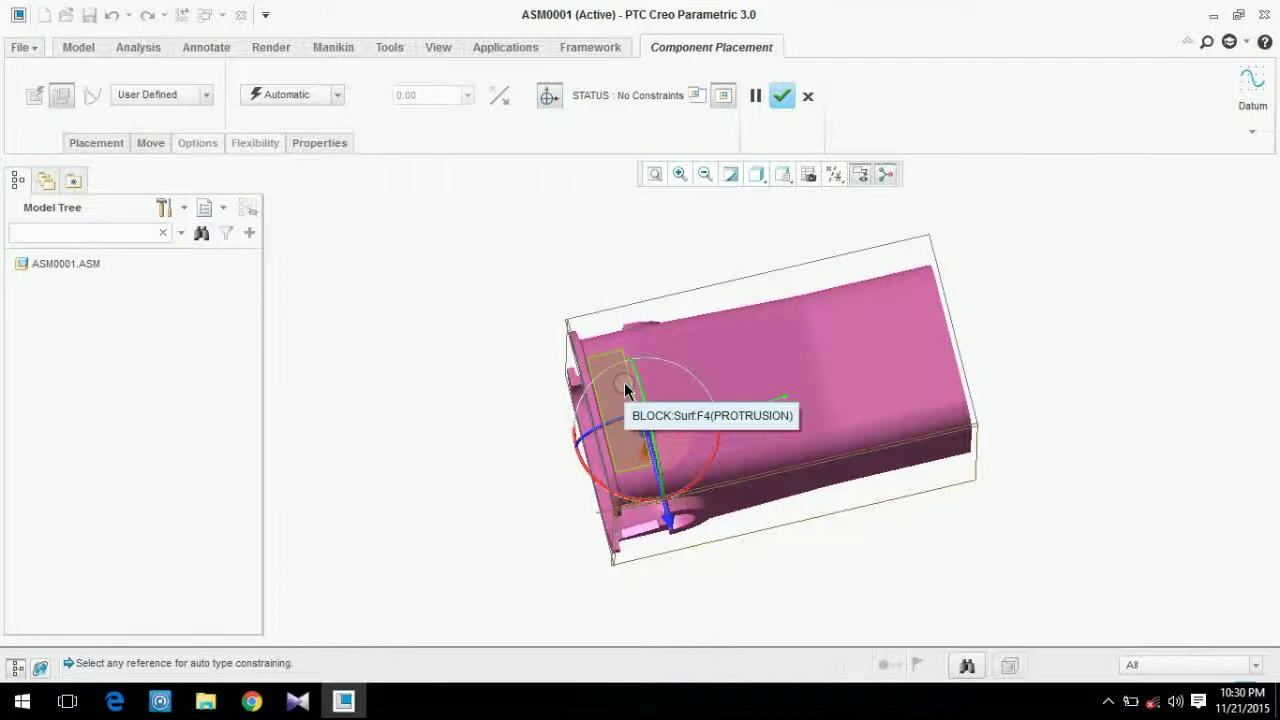
pyautogui.click(288, 94)
pyautogui.click(298, 288)
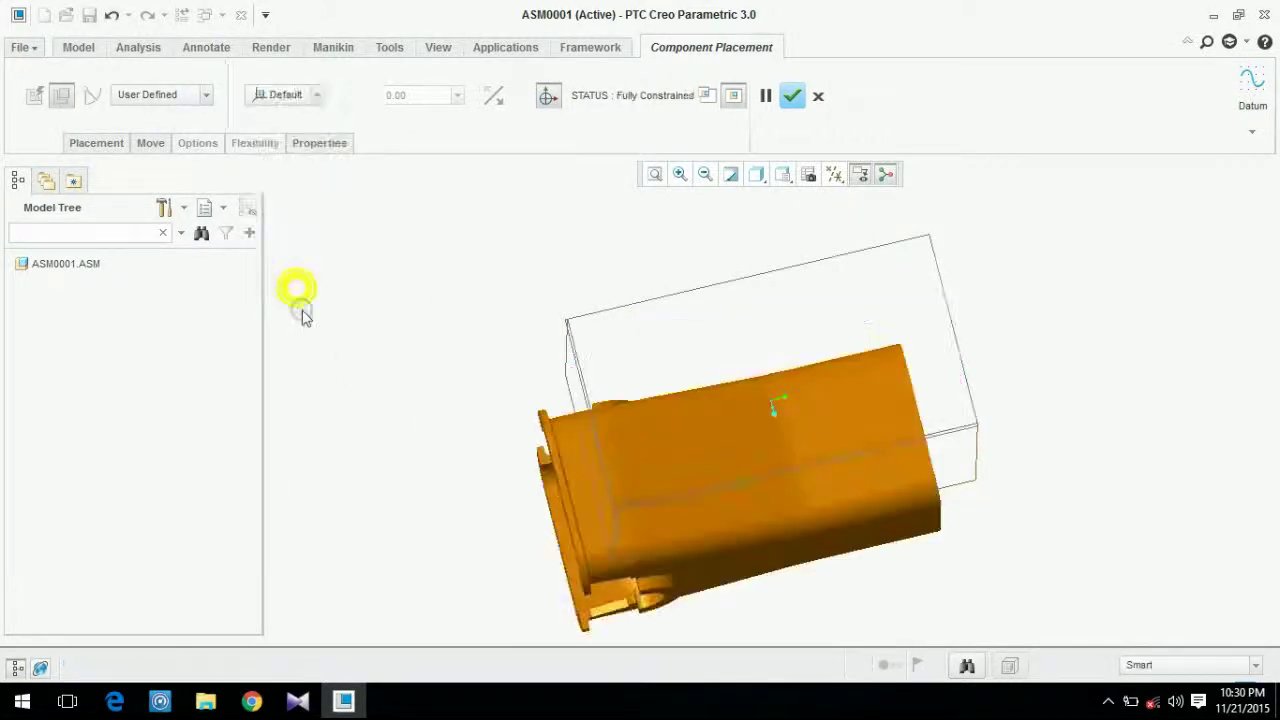
pyautogui.moveTo(454, 380); pyautogui.dragTo(425, 297, button='middle')
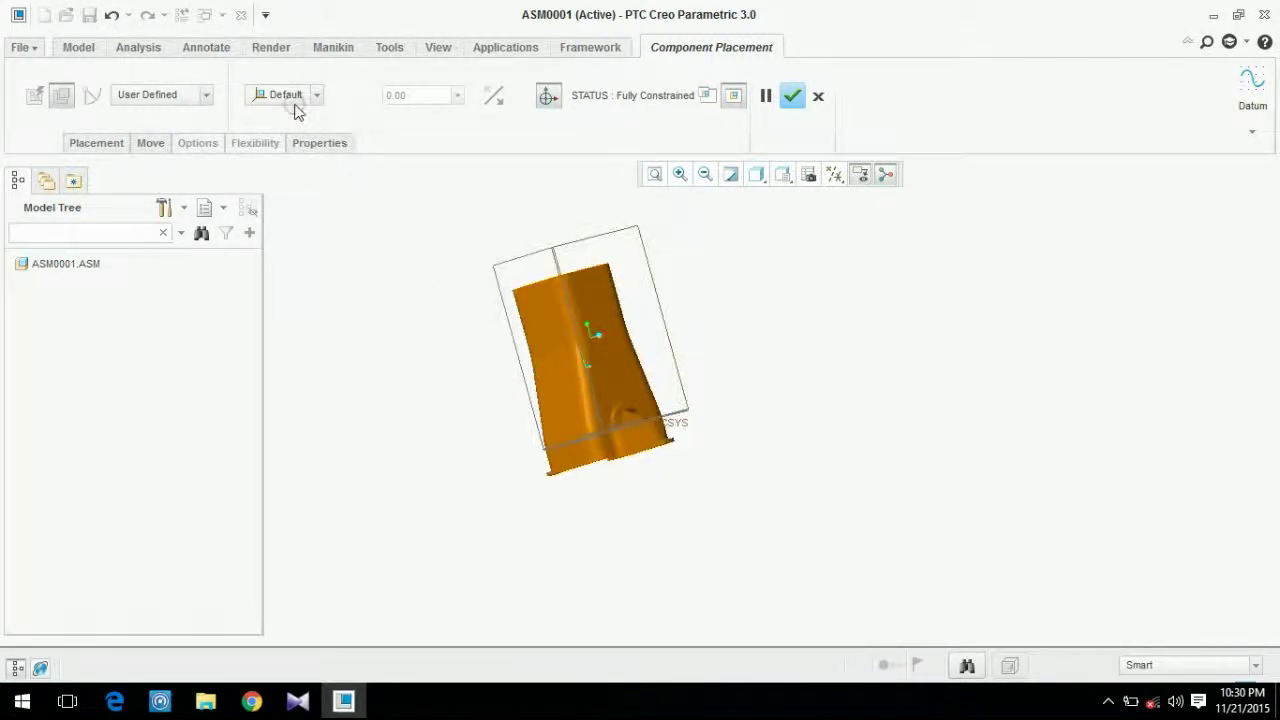
pyautogui.moveTo(611, 297); pyautogui.dragTo(446, 322, button='middle')
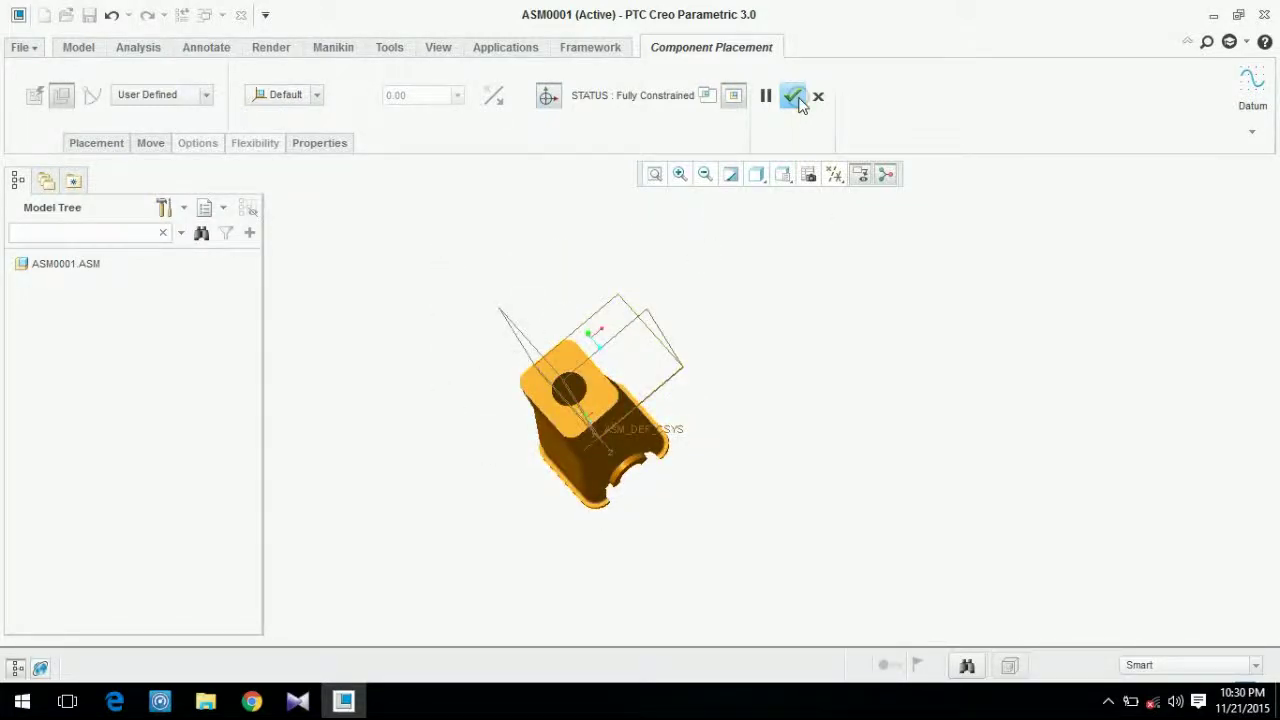
pyautogui.click(793, 96)
# - Bring crank_shaft.prt from the tutorial1 folder into the assembly for placement against the block
pyautogui.moveTo(729, 377); pyautogui.dragTo(757, 304, button='middle')
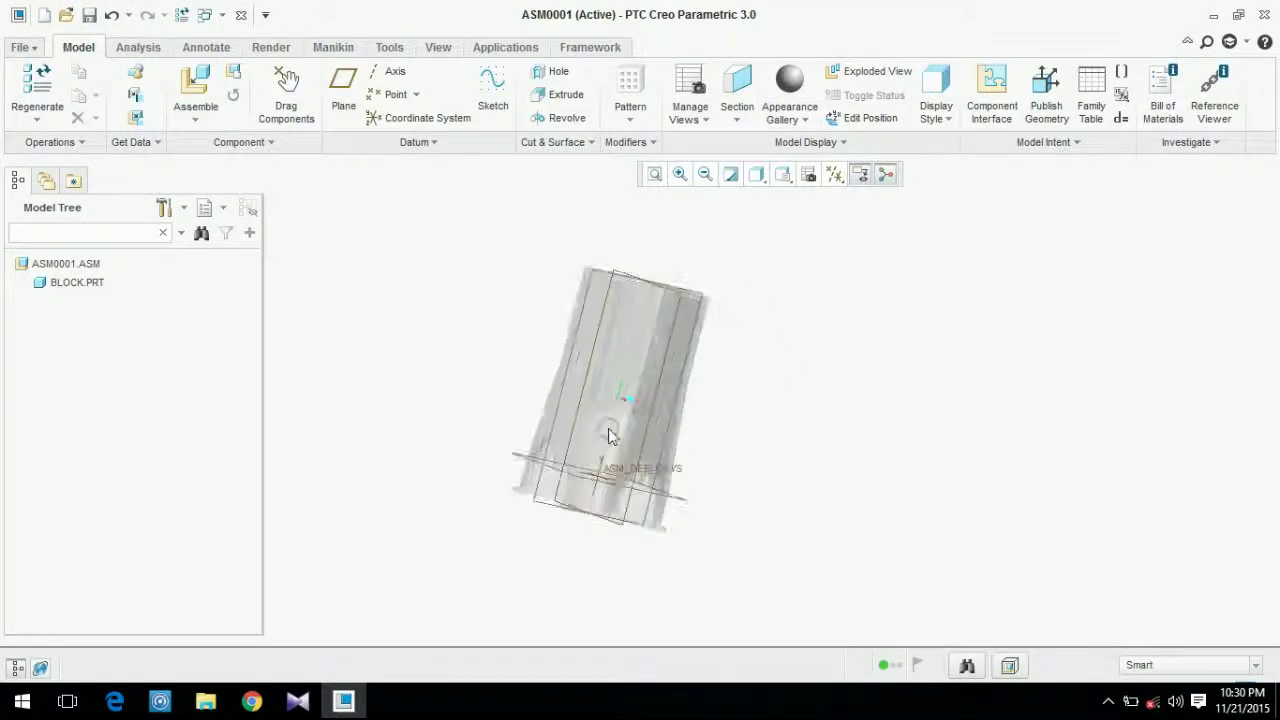
pyautogui.moveTo(399, 324); pyautogui.dragTo(411, 309, button='middle')
pyautogui.click(198, 79)
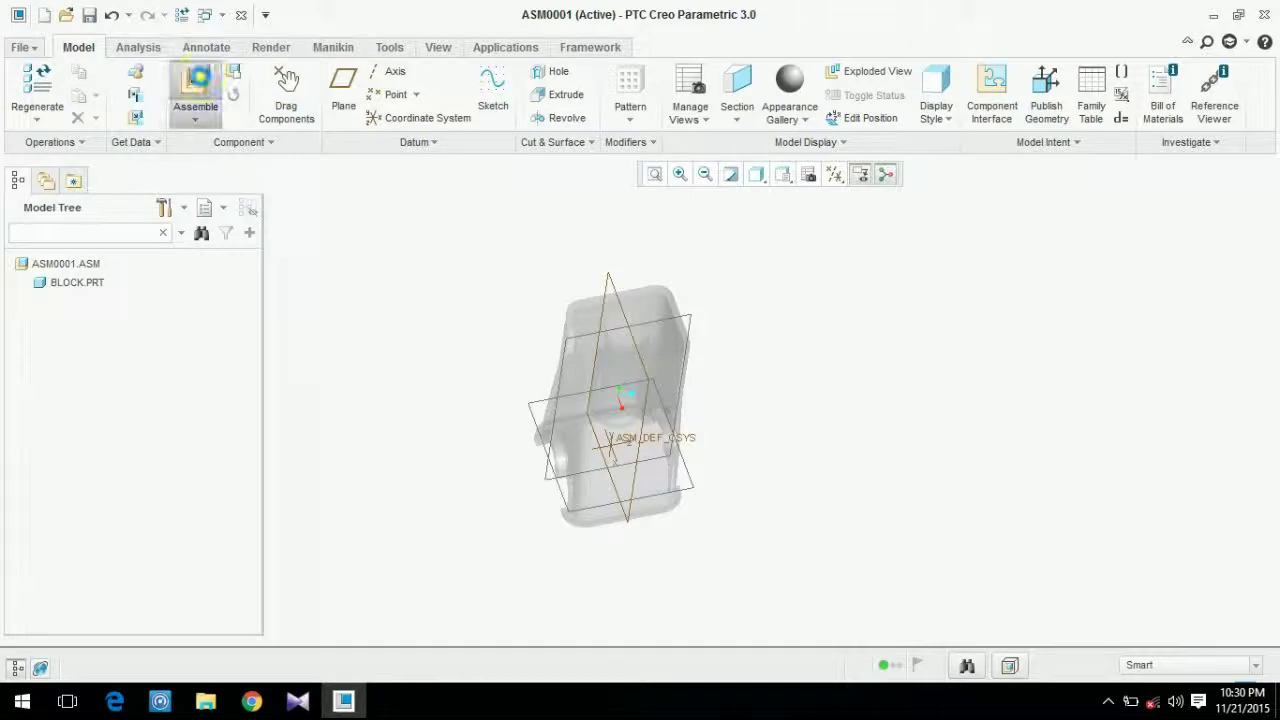
pyautogui.click(853, 282)
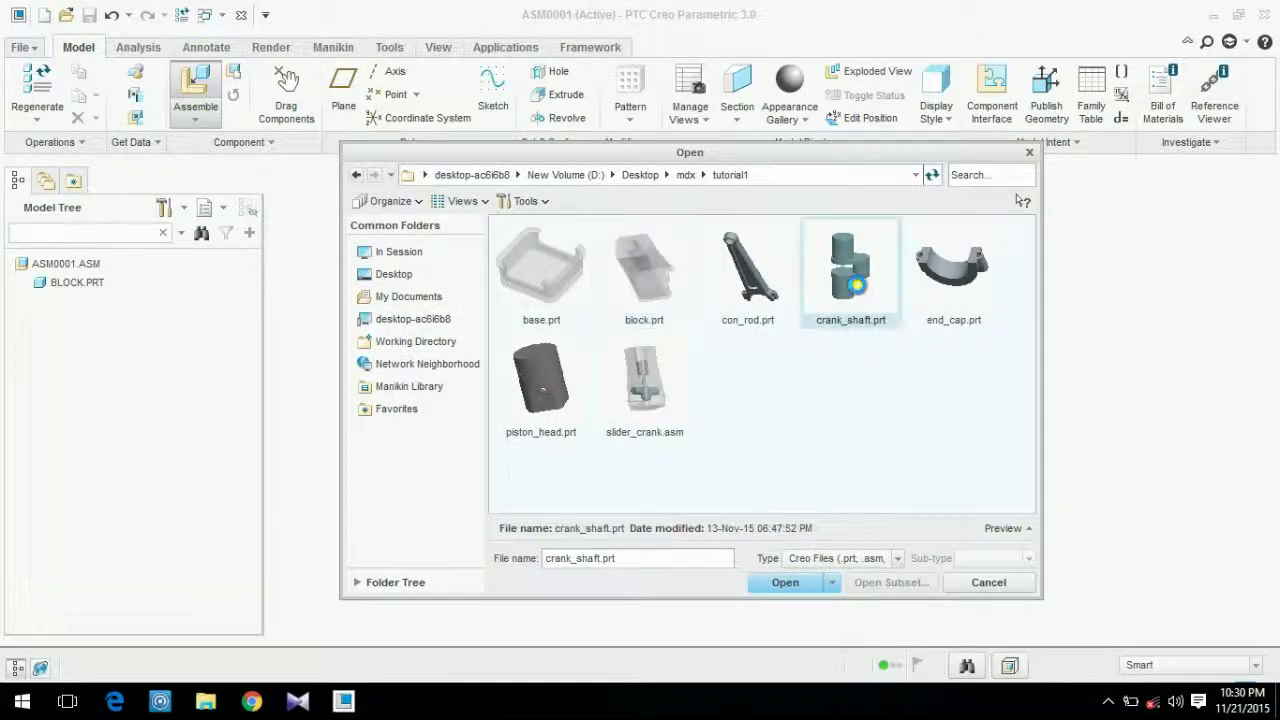
pyautogui.moveTo(686, 494); pyautogui.dragTo(641, 459, button='middle')
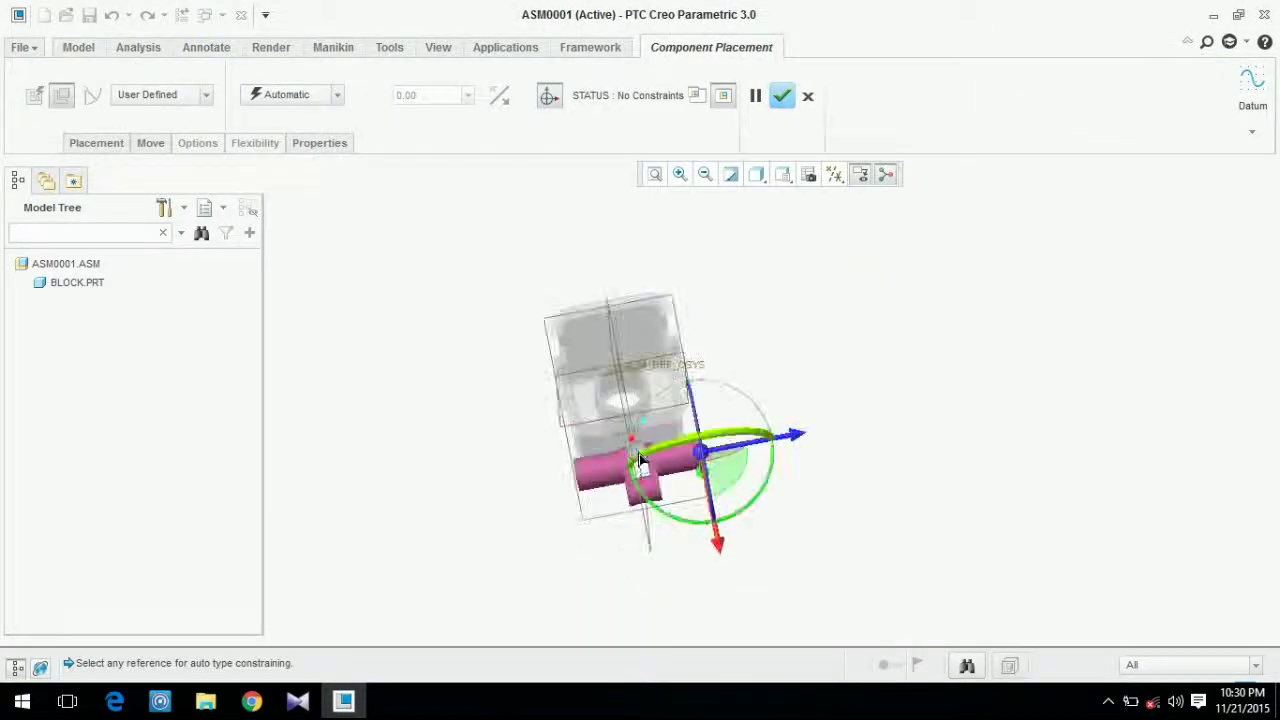
pyautogui.scroll(-3, 575, 457)
pyautogui.moveTo(592, 405); pyautogui.dragTo(674, 410, button='middle')
pyautogui.click(812, 495)
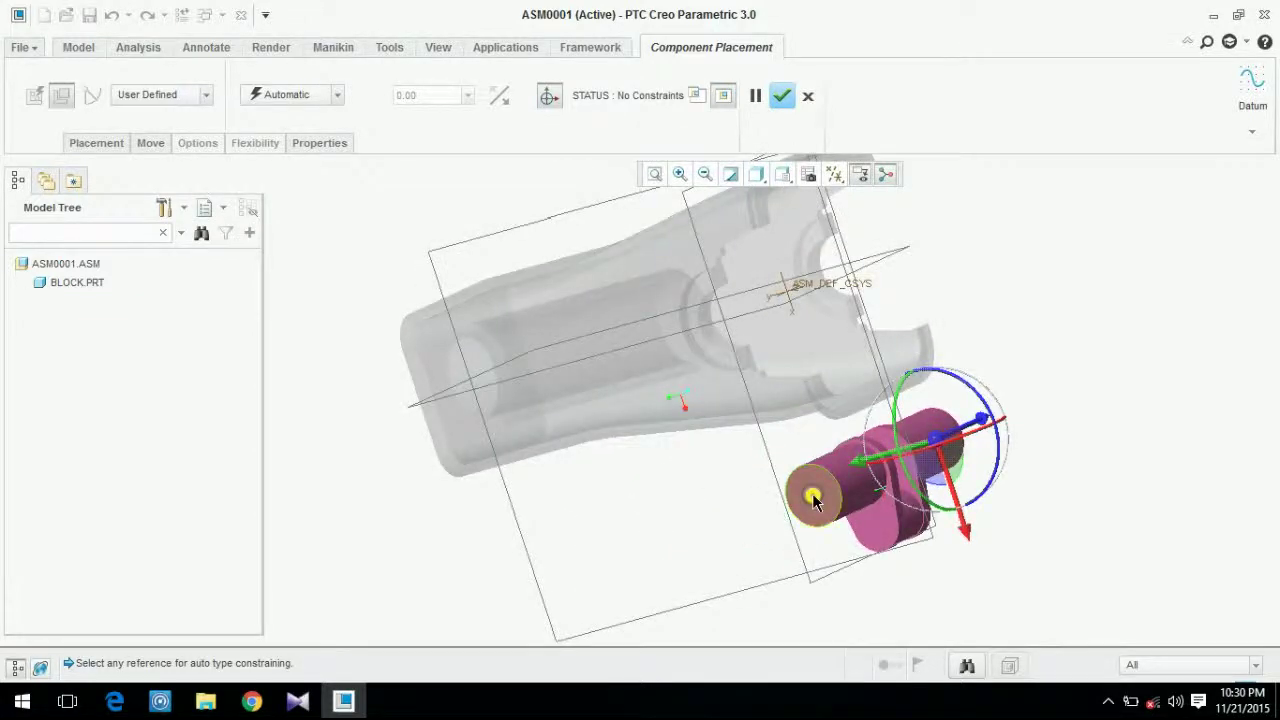
pyautogui.scroll(-3, 677, 300)
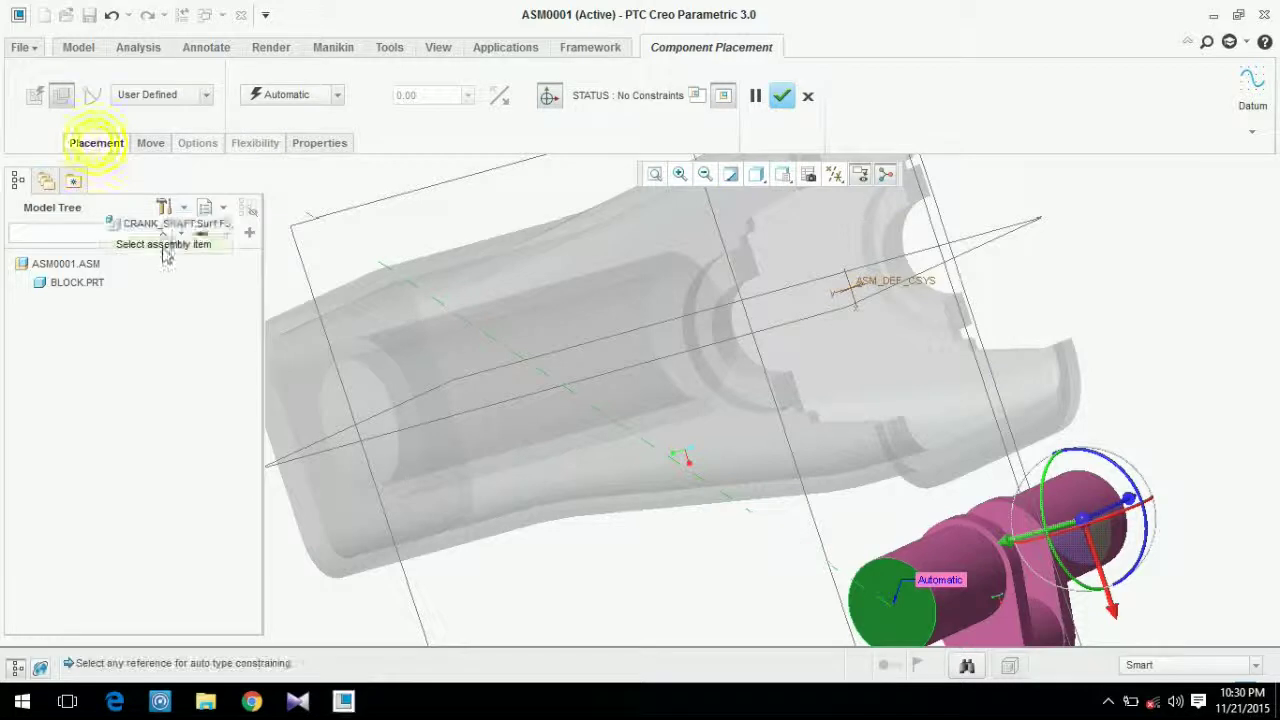
pyautogui.click(96, 143)
pyautogui.rightClick(196, 230)
pyautogui.click(216, 241)
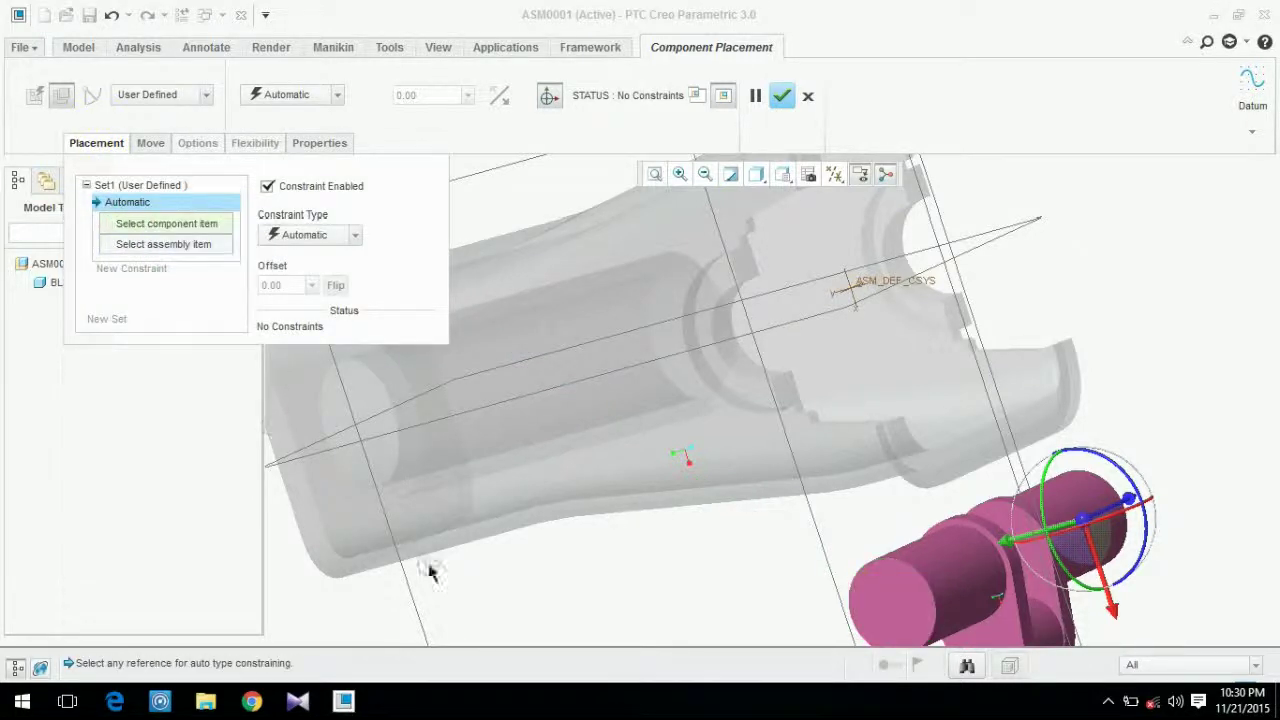
# - Examine the constraint types and predefined connection sets available for placing the crank shaft
pyautogui.scroll(5, 614, 571)
pyautogui.moveTo(597, 340); pyautogui.dragTo(731, 207, button='middle')
pyautogui.scroll(1, 570, 490)
pyautogui.scroll(-2, 560, 588)
pyautogui.scroll(-4, 560, 570)
pyautogui.moveTo(560, 508); pyautogui.dragTo(645, 488, button='middle')
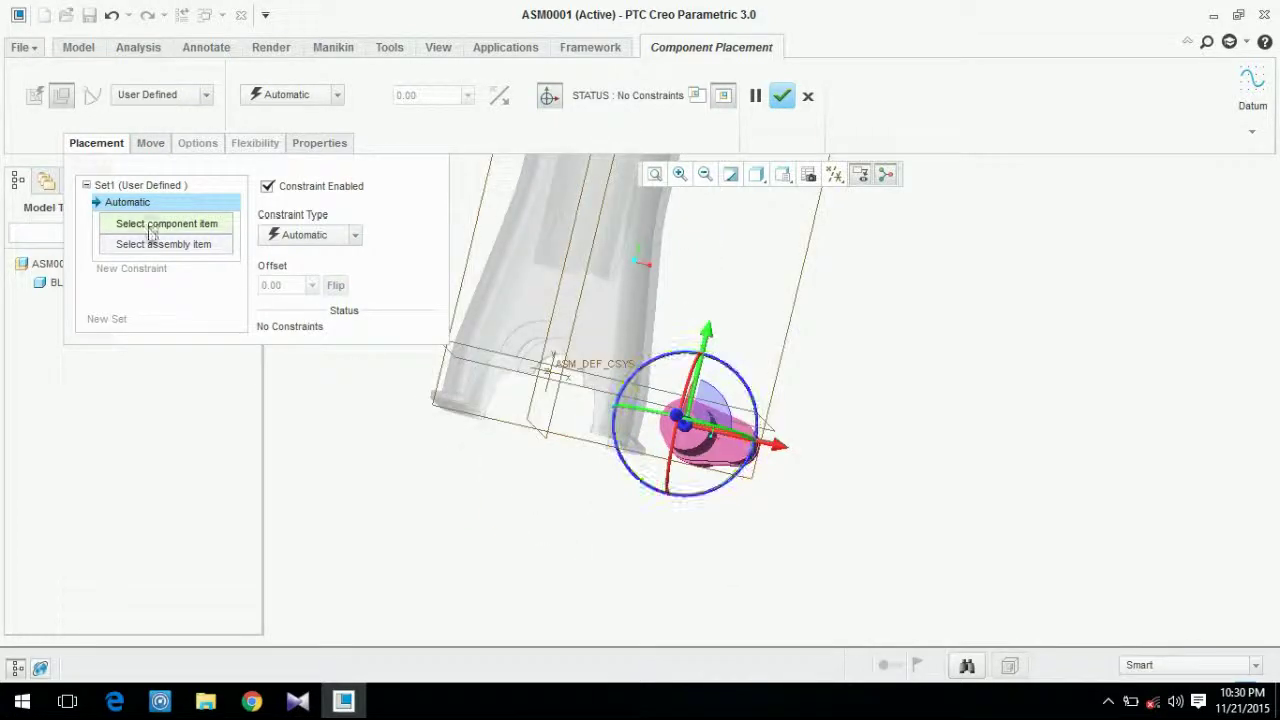
pyautogui.click(279, 95)
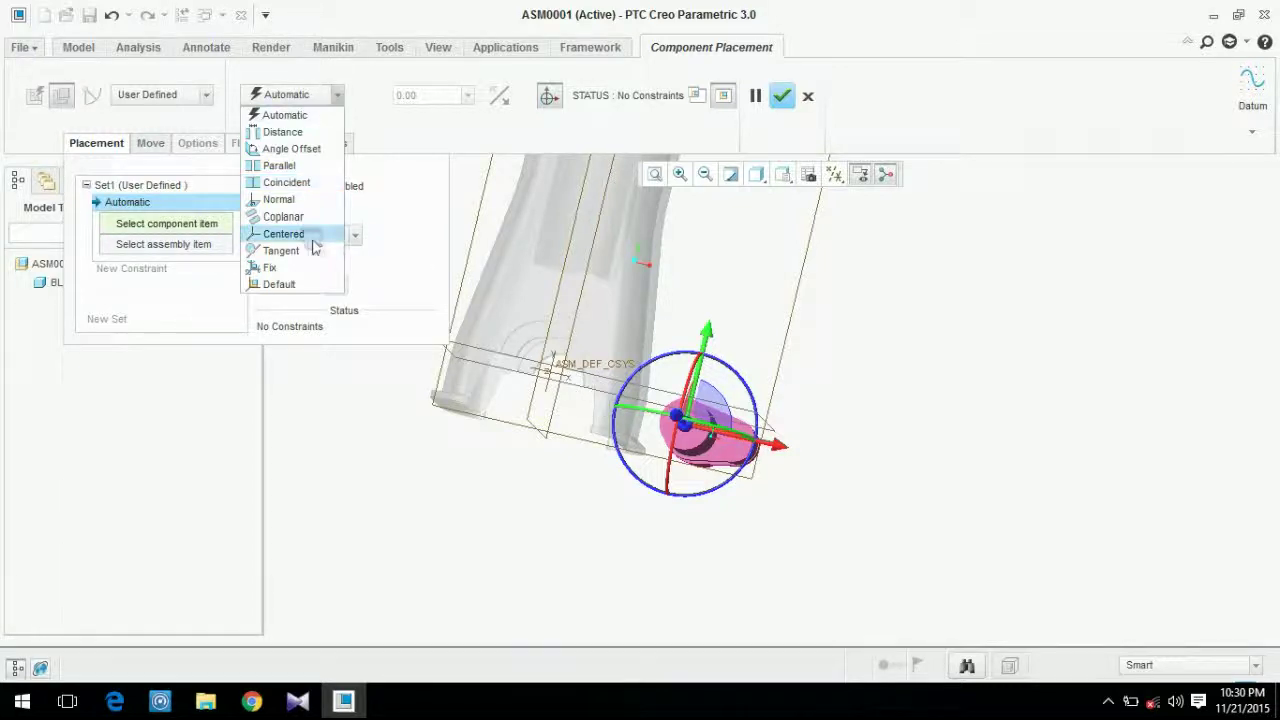
pyautogui.click(210, 101)
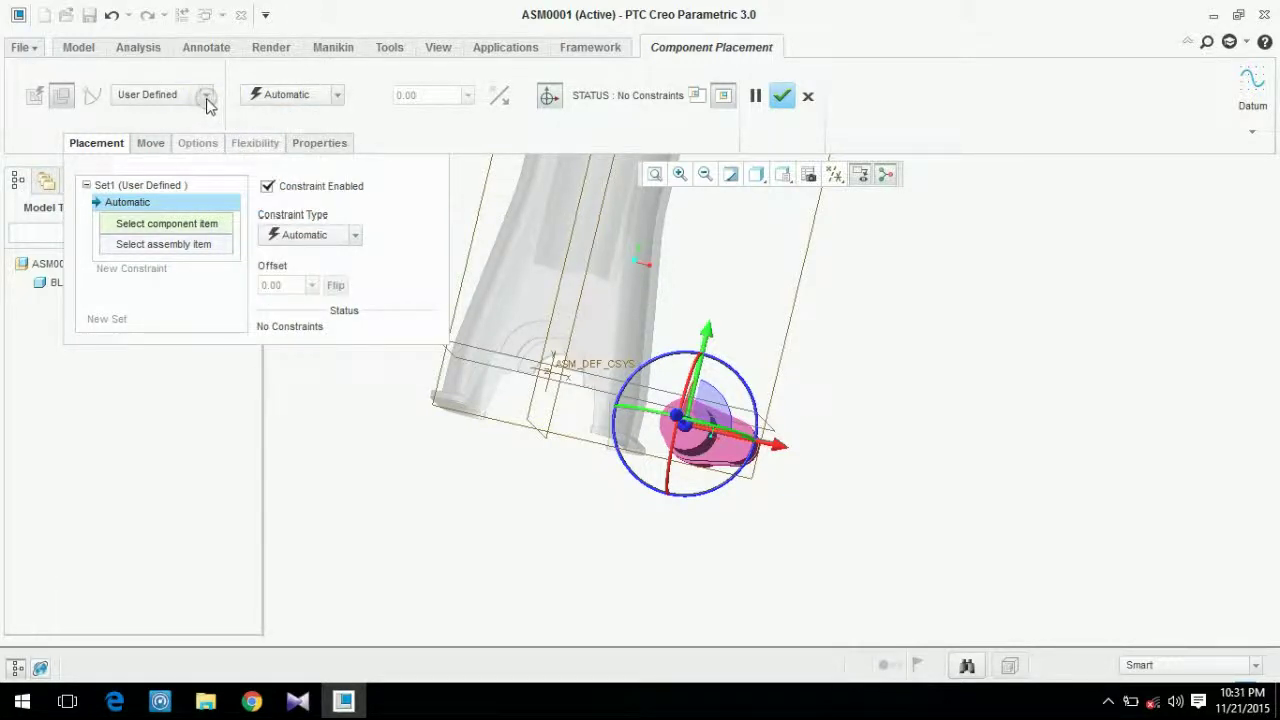
pyautogui.click(205, 100)
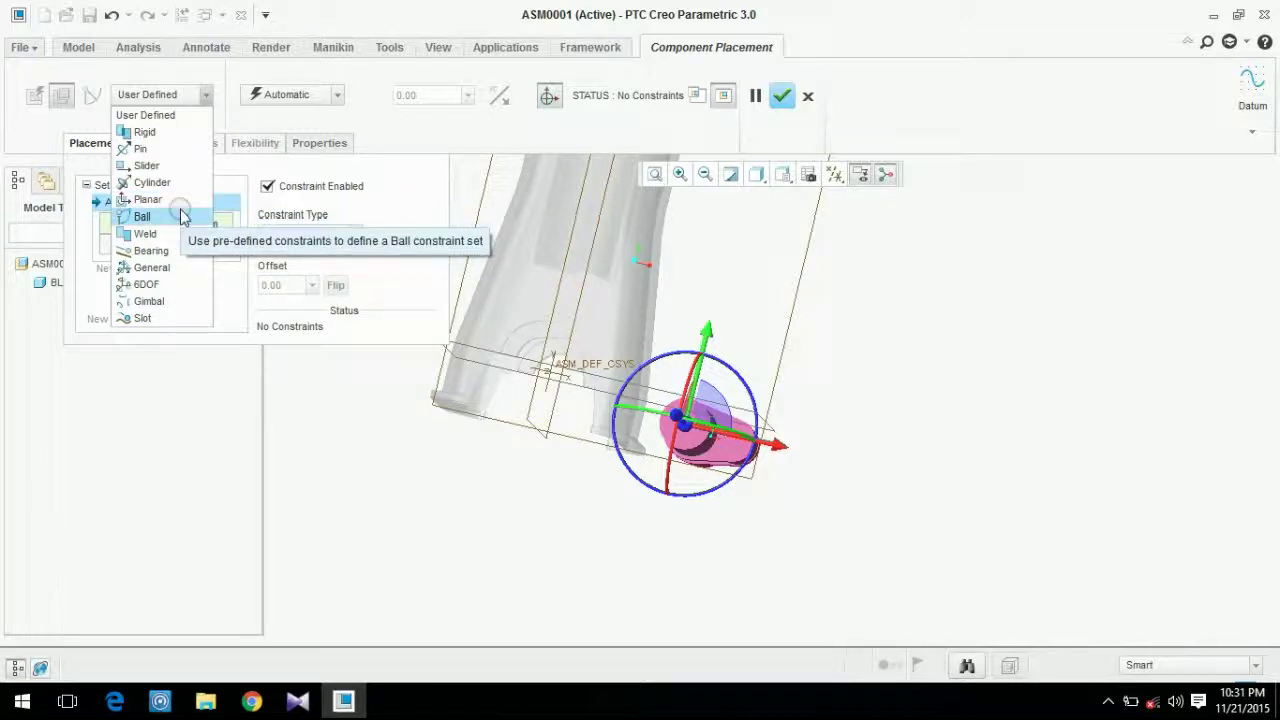
pyautogui.click(410, 119)
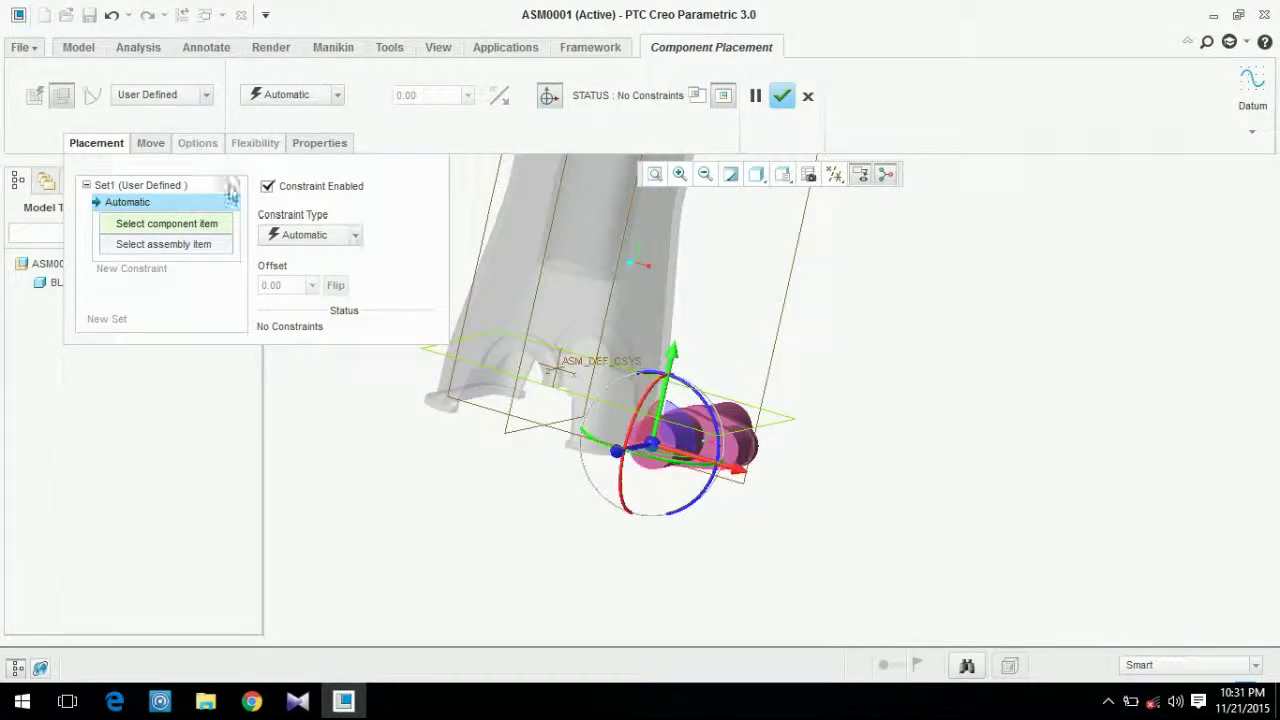
pyautogui.click(291, 96)
pyautogui.click(262, 110)
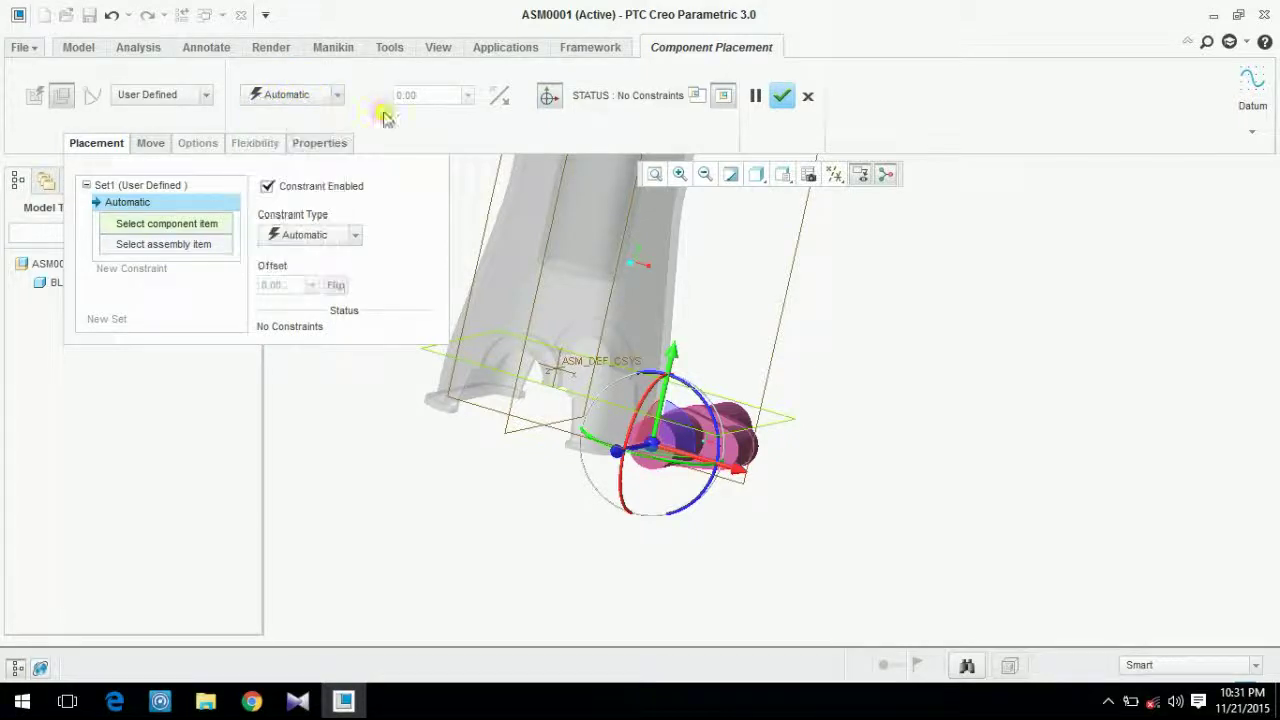
# - Constrain the crank shaft's cylindrical journal surface Coincident with the block's semicircular bearing cut surface
pyautogui.scroll(6, 690, 452)
pyautogui.click(704, 451)
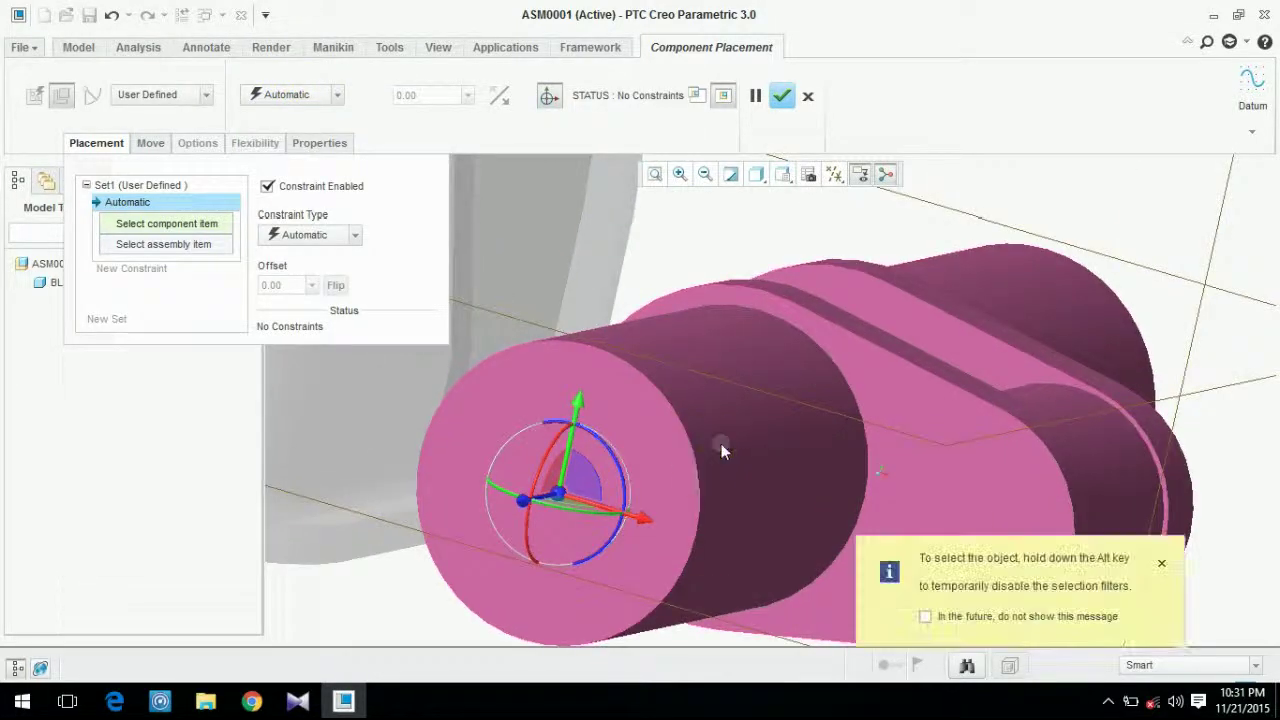
pyautogui.click(803, 458)
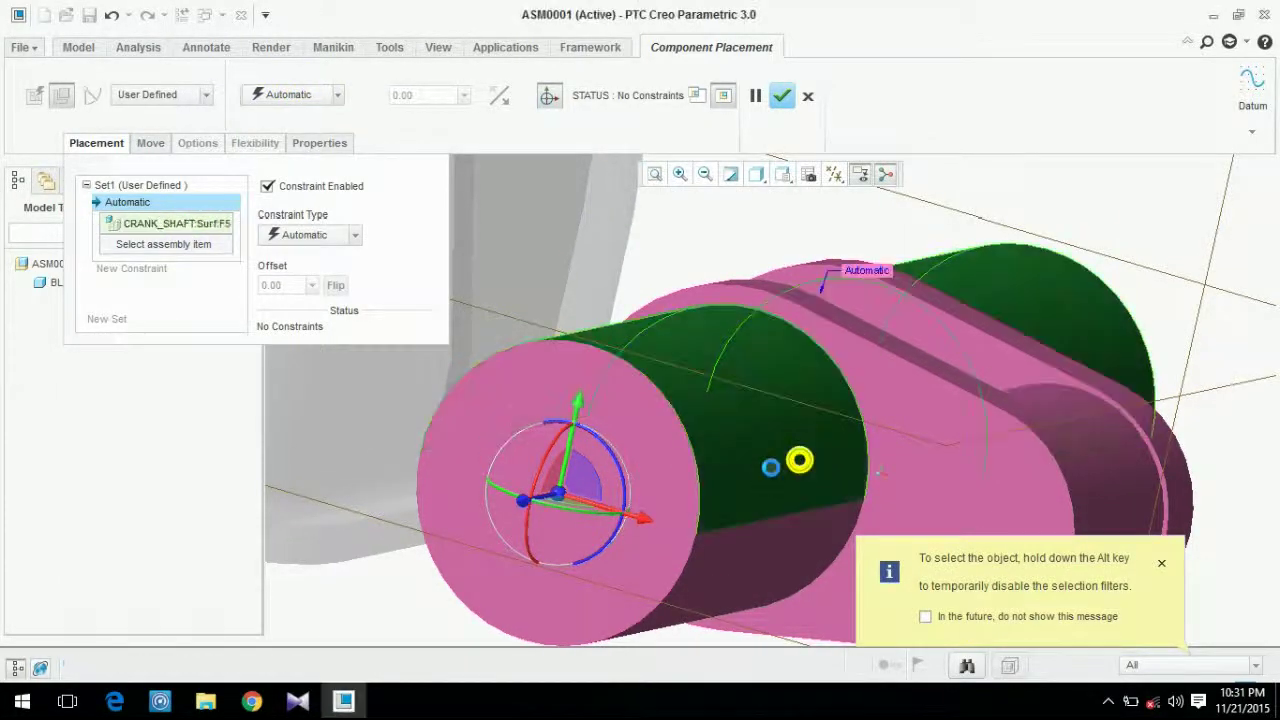
pyautogui.scroll(-5, 785, 475)
pyautogui.moveTo(785, 475); pyautogui.dragTo(609, 320, button='middle')
pyautogui.scroll(4, 623, 271)
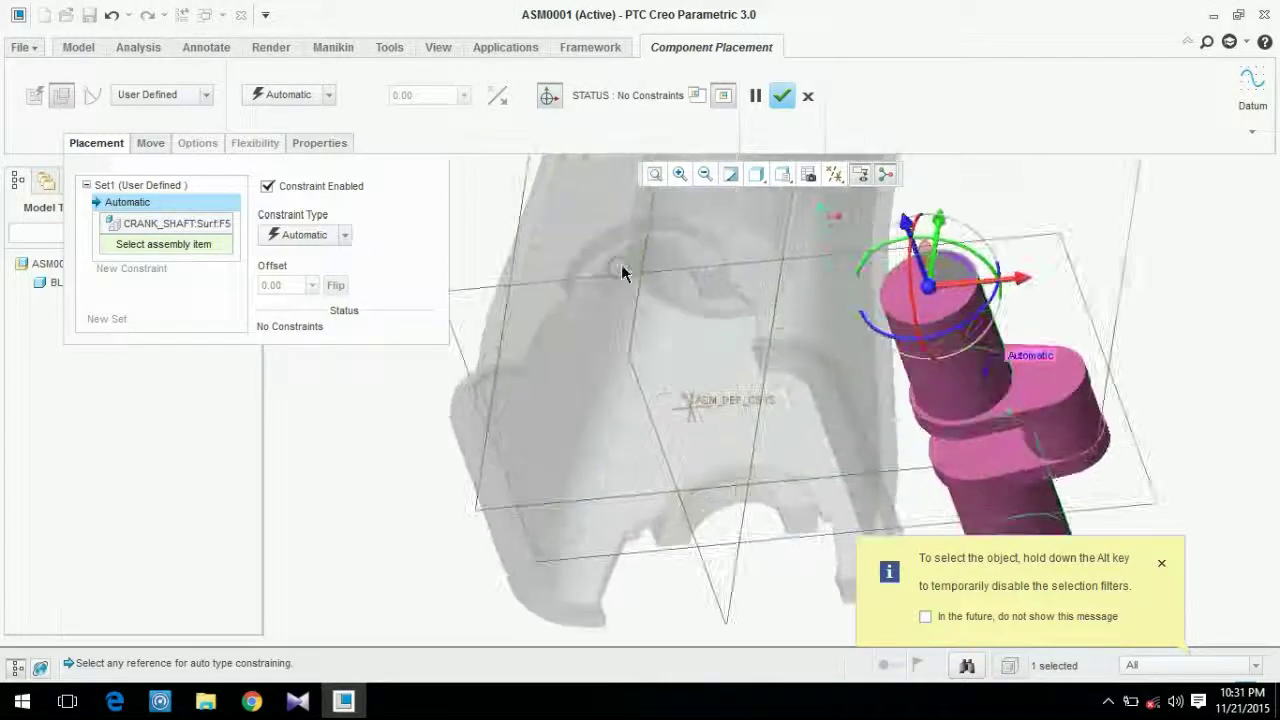
pyautogui.click(640, 277)
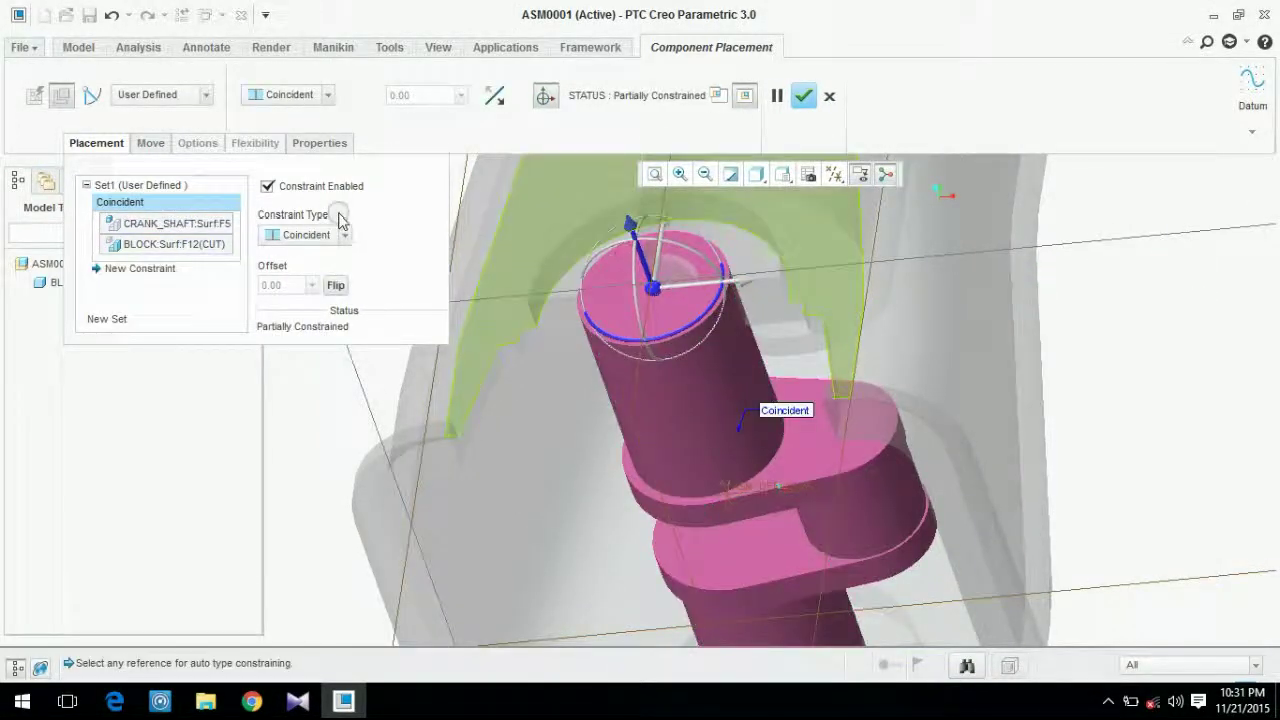
# - Delete the crank shaft's Coincident constraint with the block's bearing cut
pyautogui.click(345, 238)
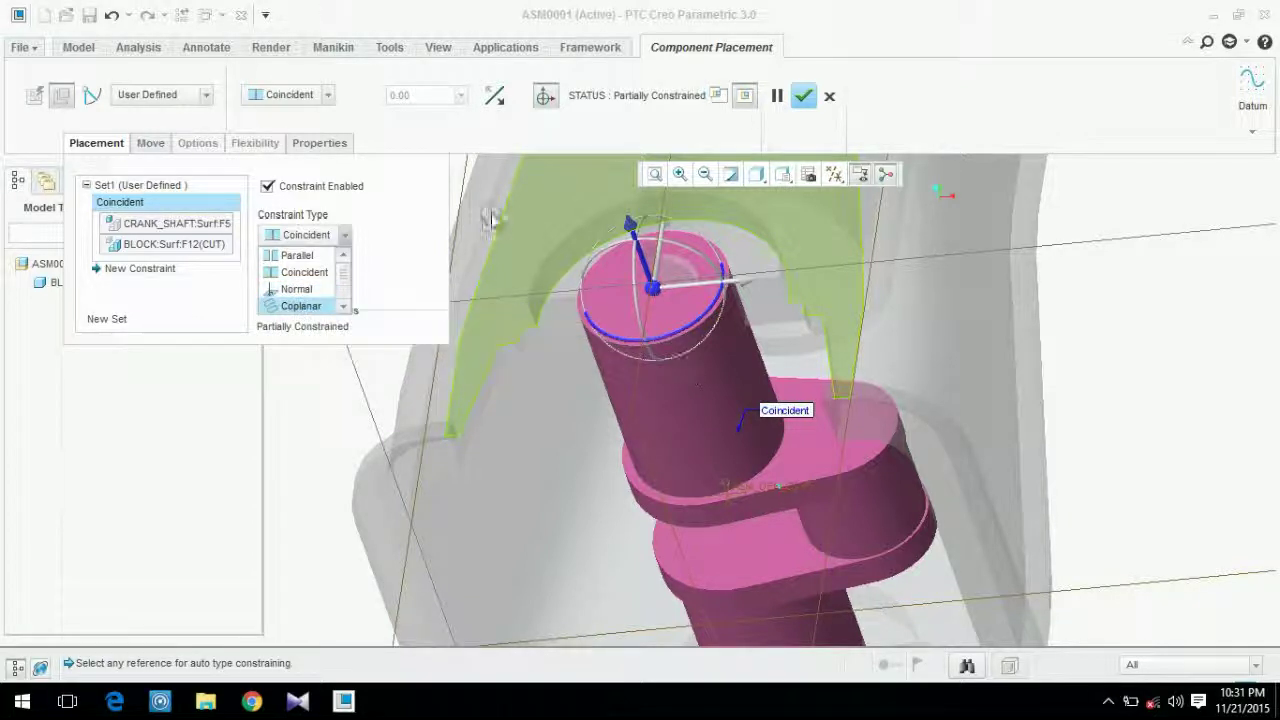
pyautogui.click(185, 298)
pyautogui.scroll(5, 779, 406)
pyautogui.moveTo(799, 431); pyautogui.dragTo(686, 506, button='middle')
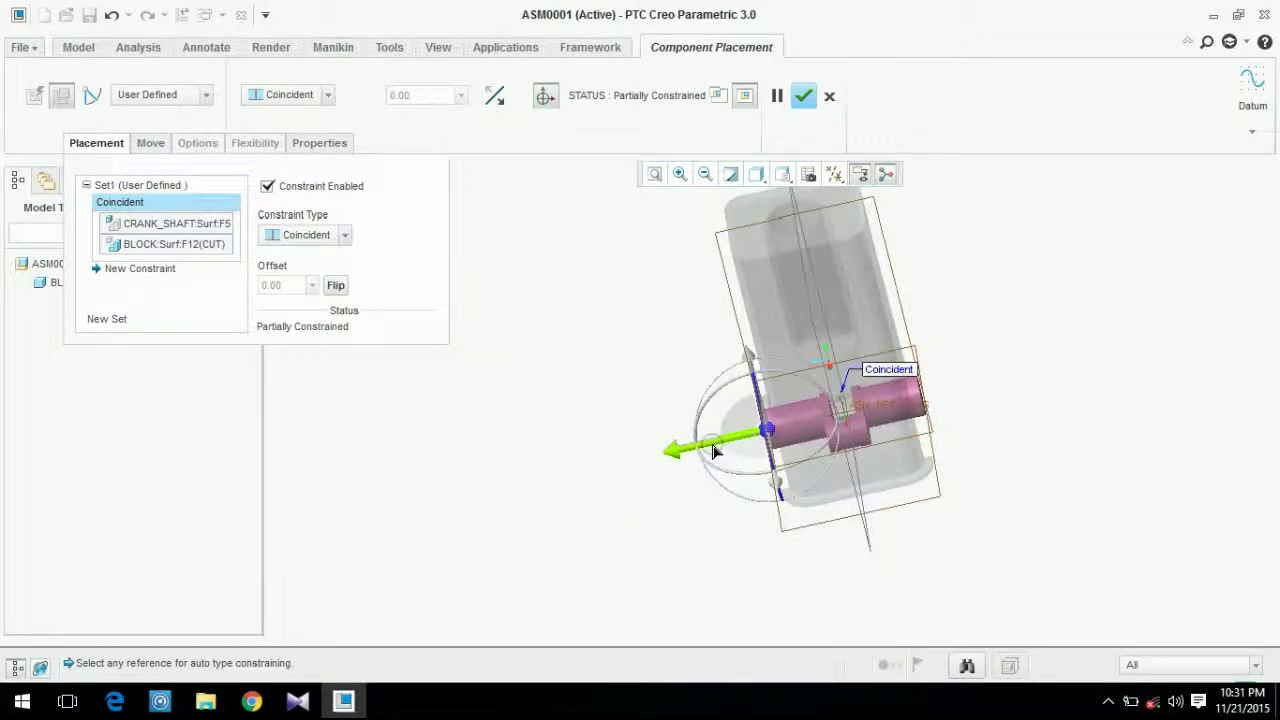
pyautogui.moveTo(708, 425); pyautogui.dragTo(686, 300, button='middle')
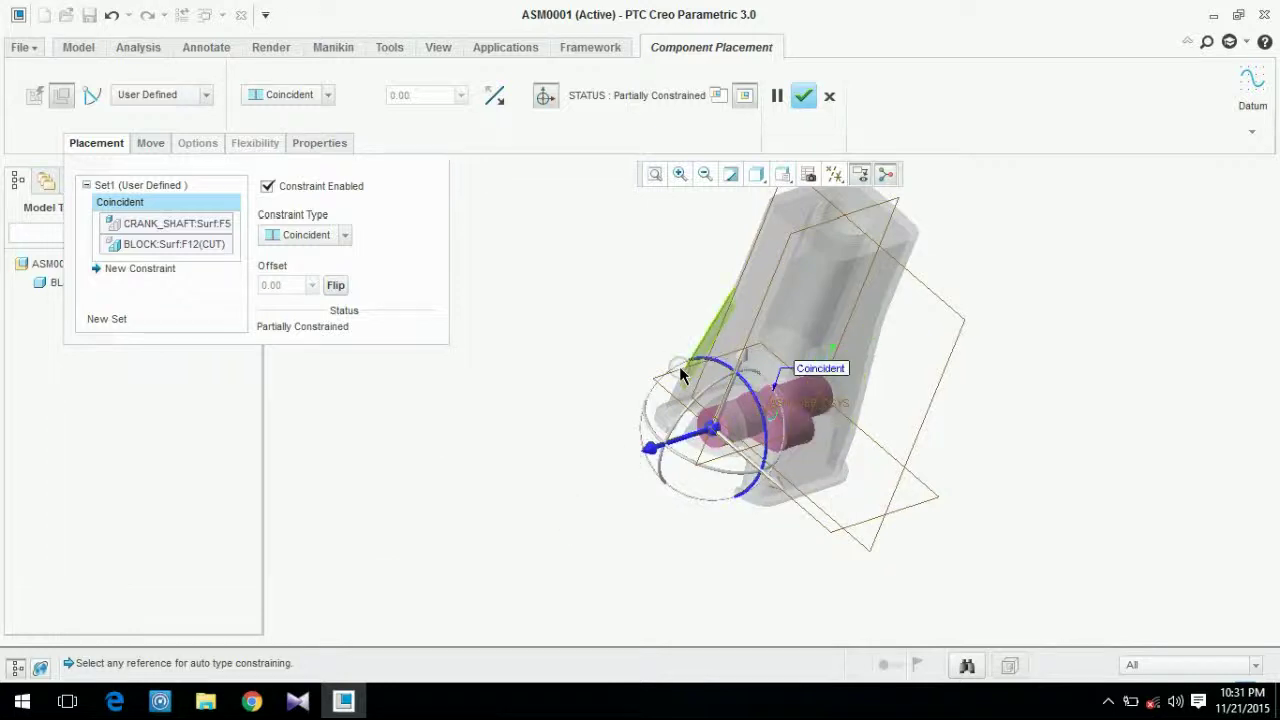
pyautogui.scroll(5, 737, 489)
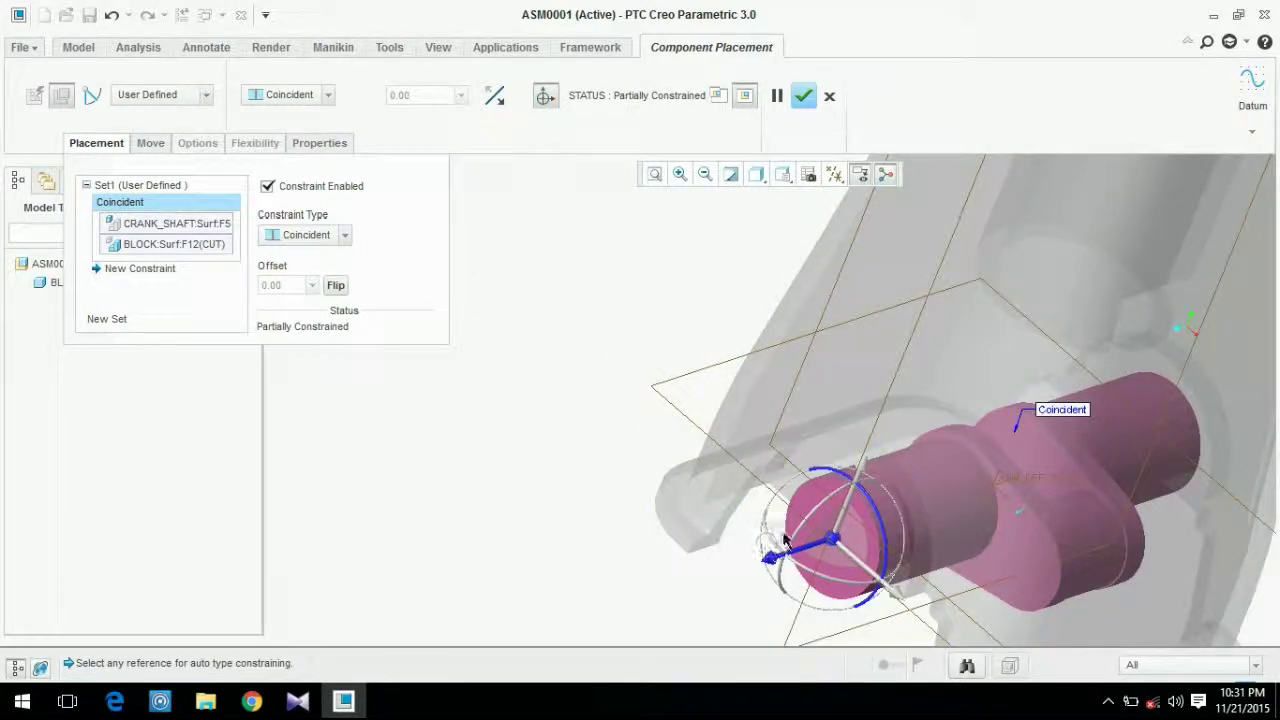
pyautogui.rightClick(162, 203)
pyautogui.click(224, 214)
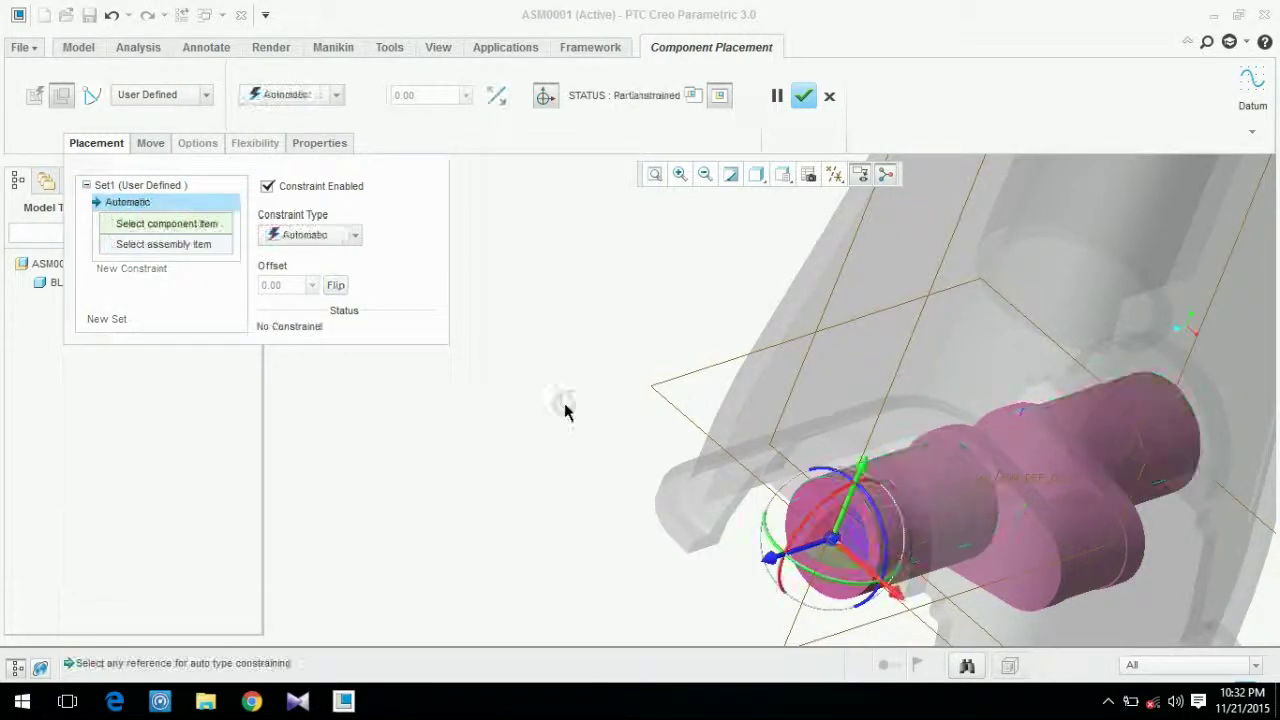
# - Move the unconstrained crank shaft out of the block and rotate it to a skewed orientation beside it
pyautogui.scroll(-4, 481, 454)
pyautogui.moveTo(482, 452); pyautogui.dragTo(478, 455, button='middle')
pyautogui.moveTo(688, 497); pyautogui.dragTo(478, 345)
pyautogui.moveTo(583, 541); pyautogui.dragTo(605, 570)
pyautogui.moveTo(552, 456); pyautogui.dragTo(511, 490)
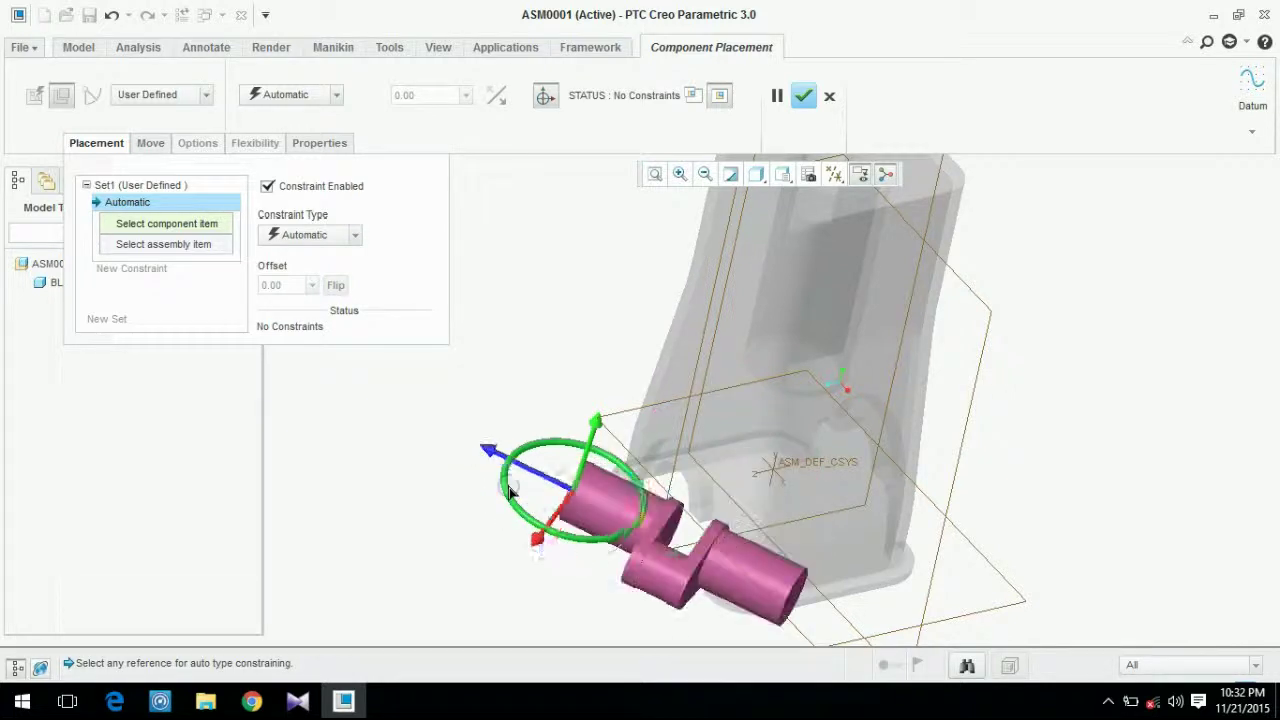
# - Constrain the crank shaft's cylindrical journal Coincident with the block's semicircular bearing surface again
pyautogui.scroll(-5, 665, 499)
pyautogui.click(596, 488)
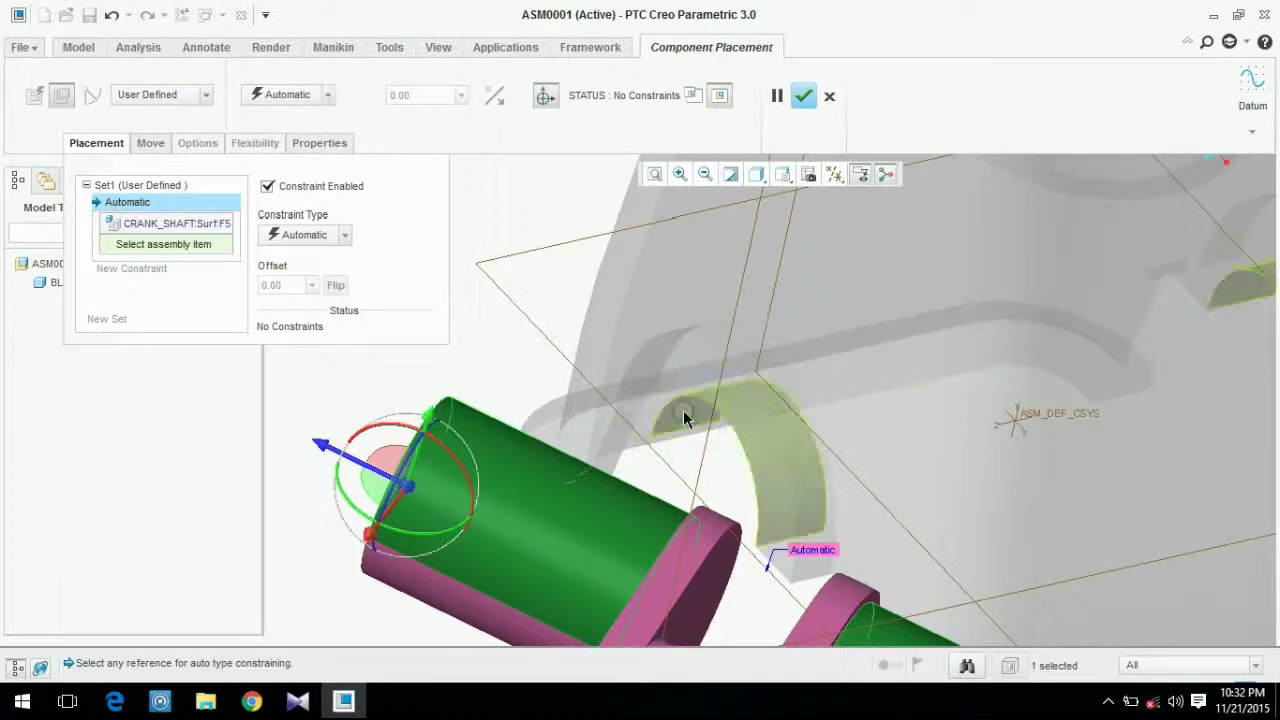
pyautogui.click(683, 410)
pyautogui.scroll(5, 628, 444)
pyautogui.moveTo(564, 422); pyautogui.dragTo(529, 420, button='middle')
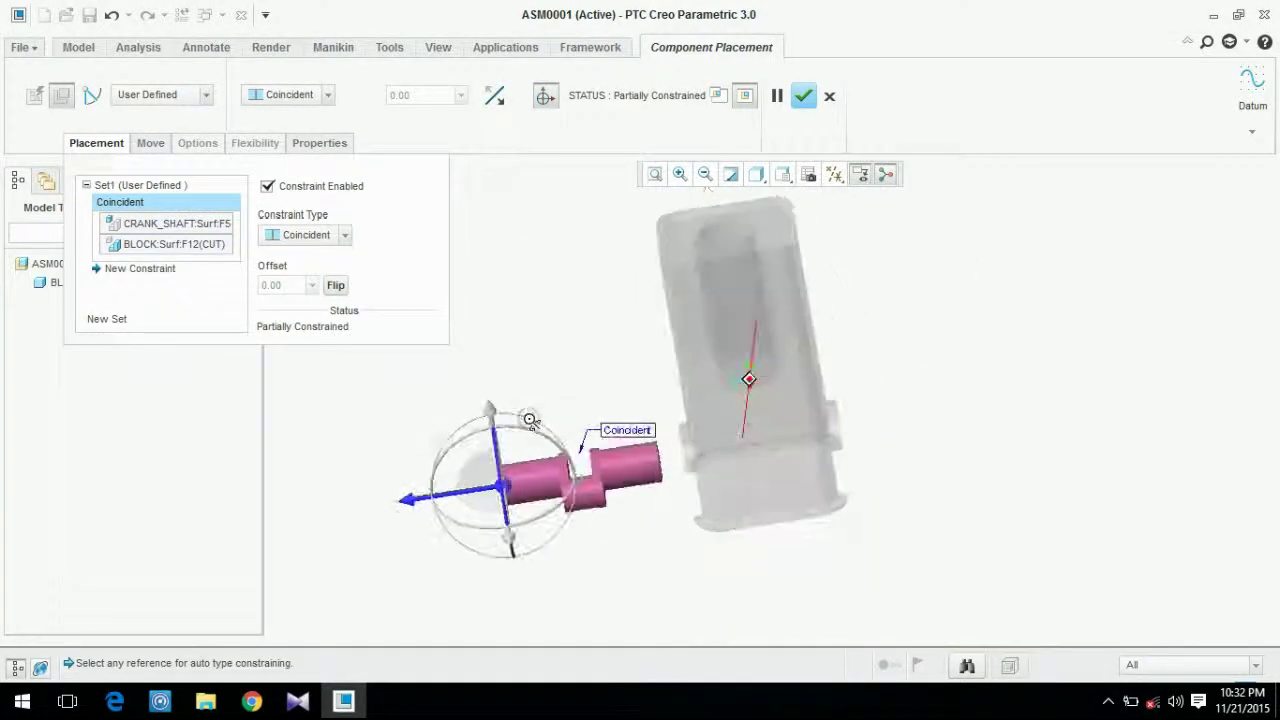
pyautogui.scroll(-4, 432, 432)
pyautogui.scroll(4, 592, 408)
pyautogui.moveTo(605, 412); pyautogui.dragTo(629, 456, button='middle')
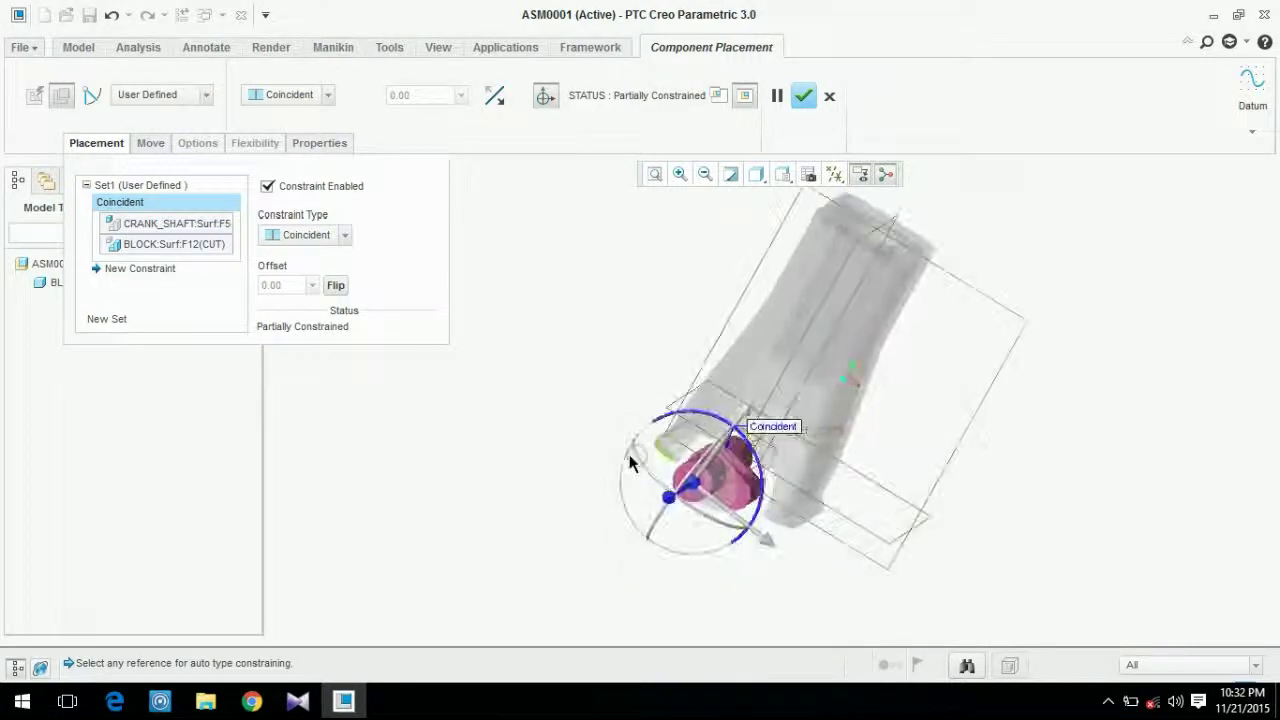
# - Add a second constraint making the crank shaft's circular end face Coincident with the block's flat bearing end face
pyautogui.click(138, 268)
pyautogui.scroll(-4, 715, 508)
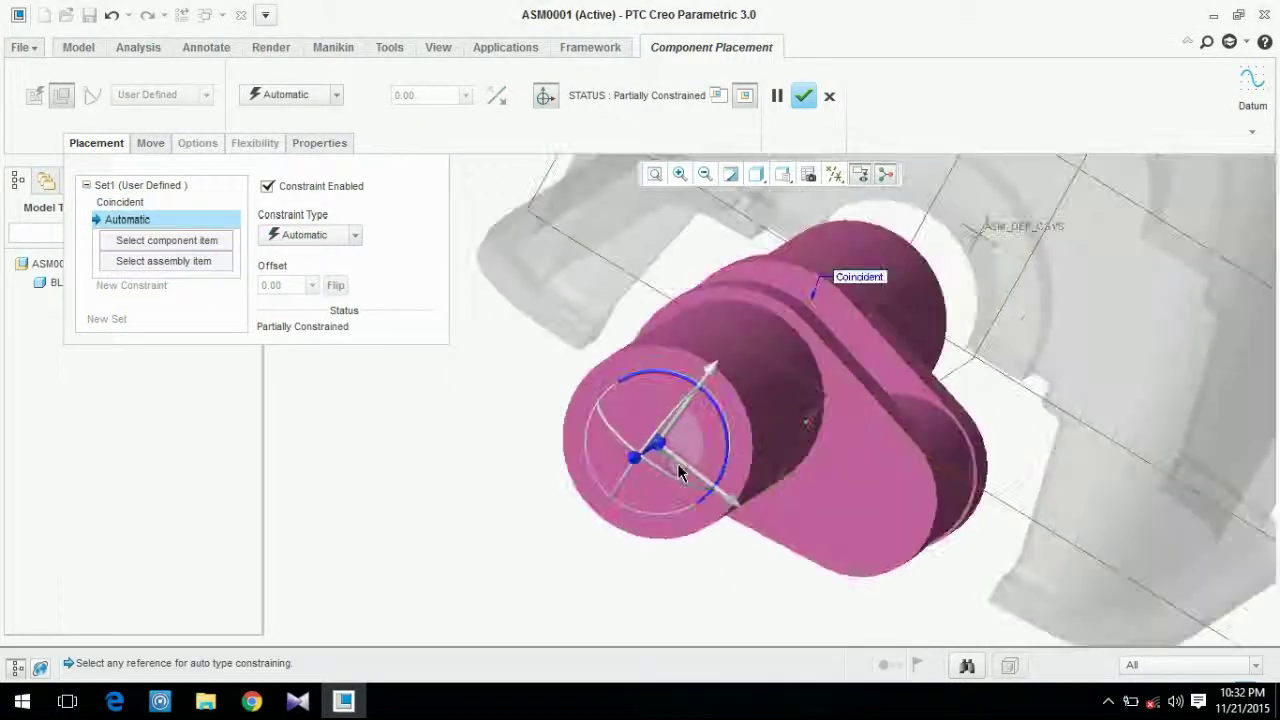
pyautogui.click(617, 370)
pyautogui.scroll(2, 921, 293)
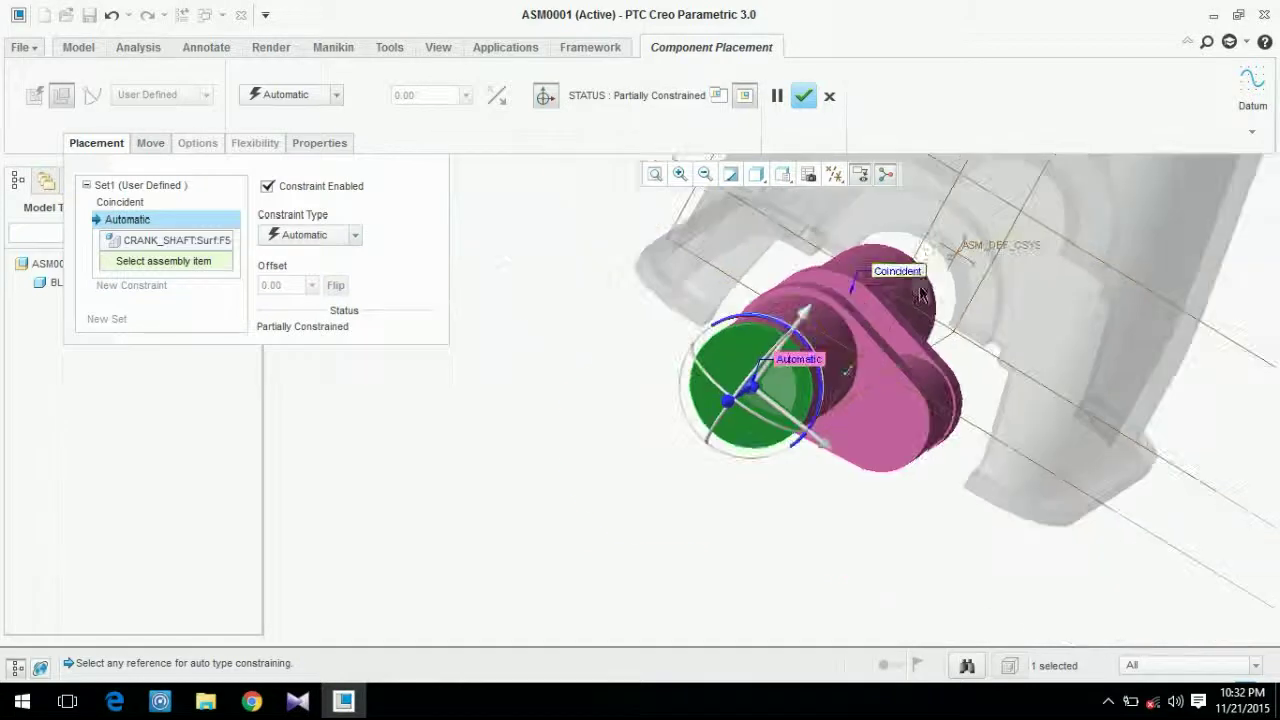
pyautogui.click(922, 232)
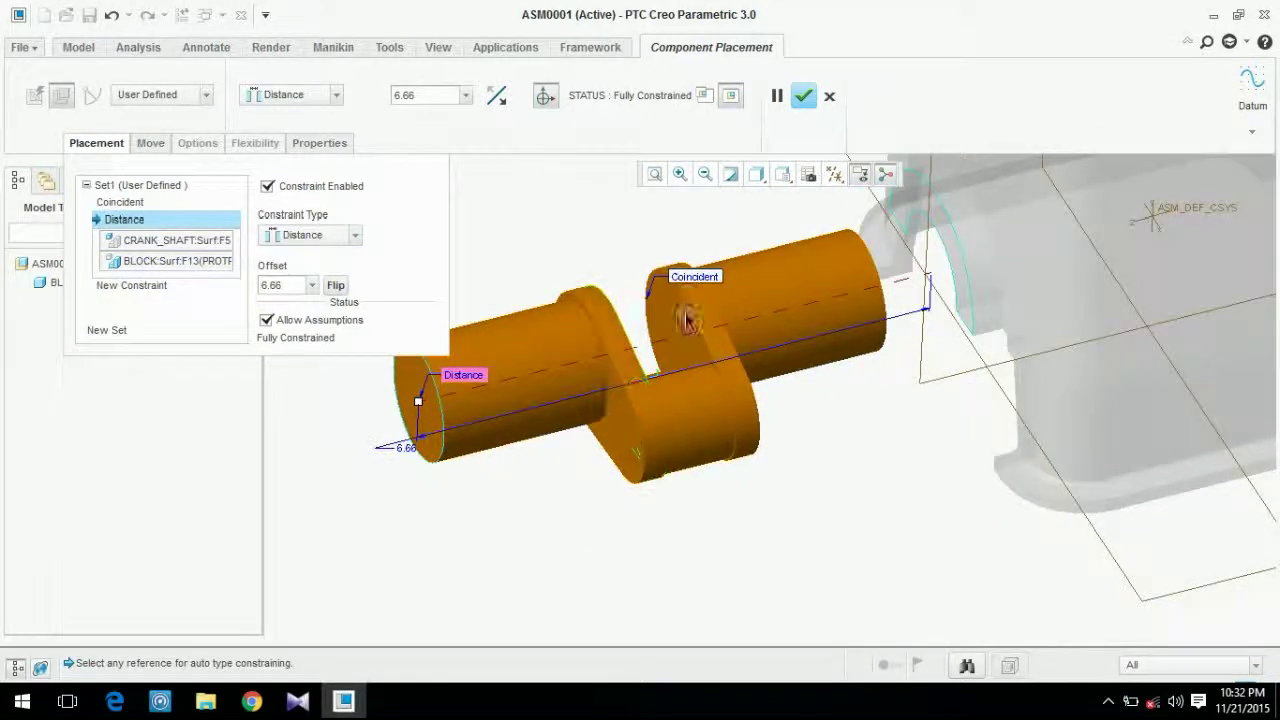
pyautogui.click(354, 234)
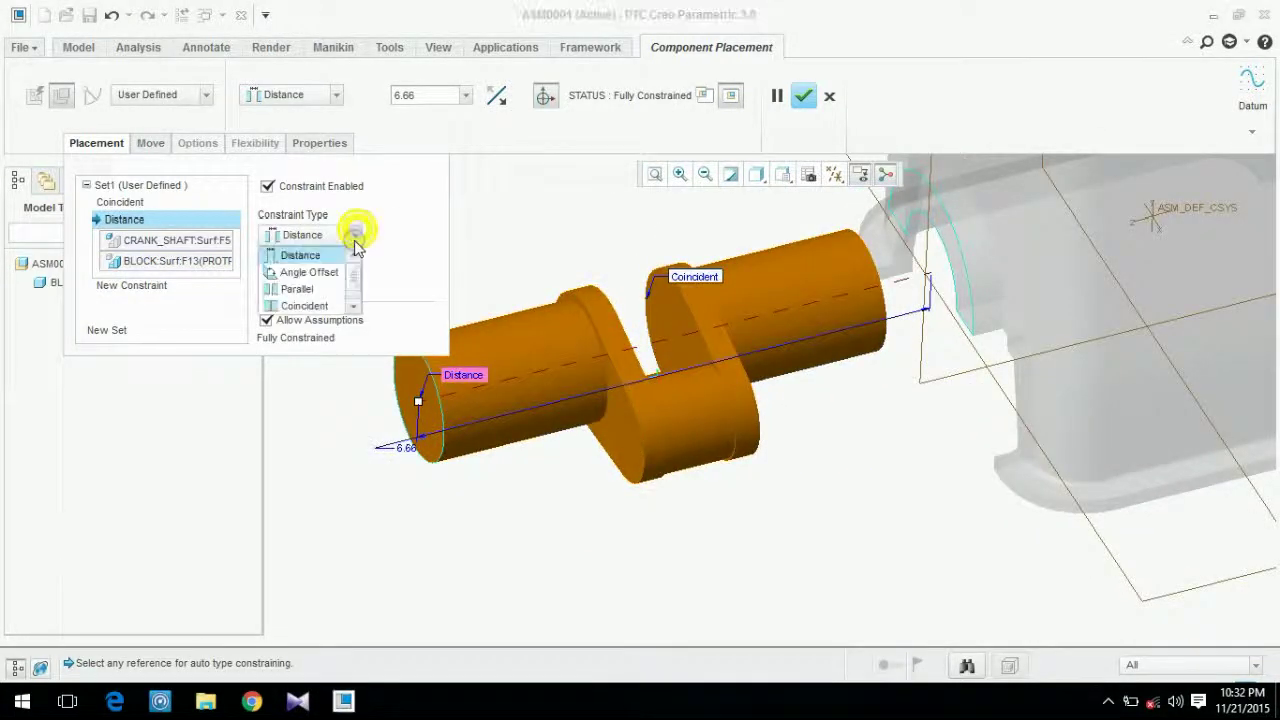
pyautogui.click(303, 307)
pyautogui.scroll(4, 730, 422)
pyautogui.moveTo(730, 422); pyautogui.dragTo(624, 360, button='middle')
pyautogui.scroll(-5, 745, 396)
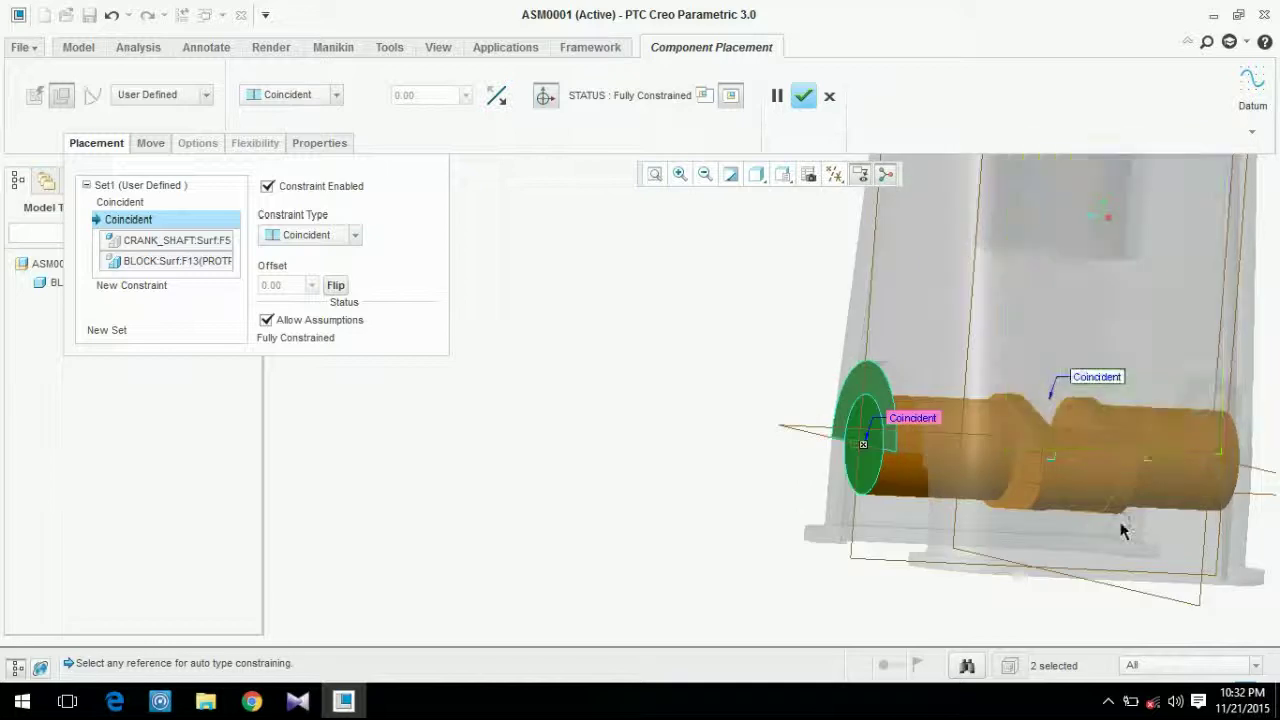
pyautogui.moveTo(1120, 529); pyautogui.dragTo(1053, 504, button='middle')
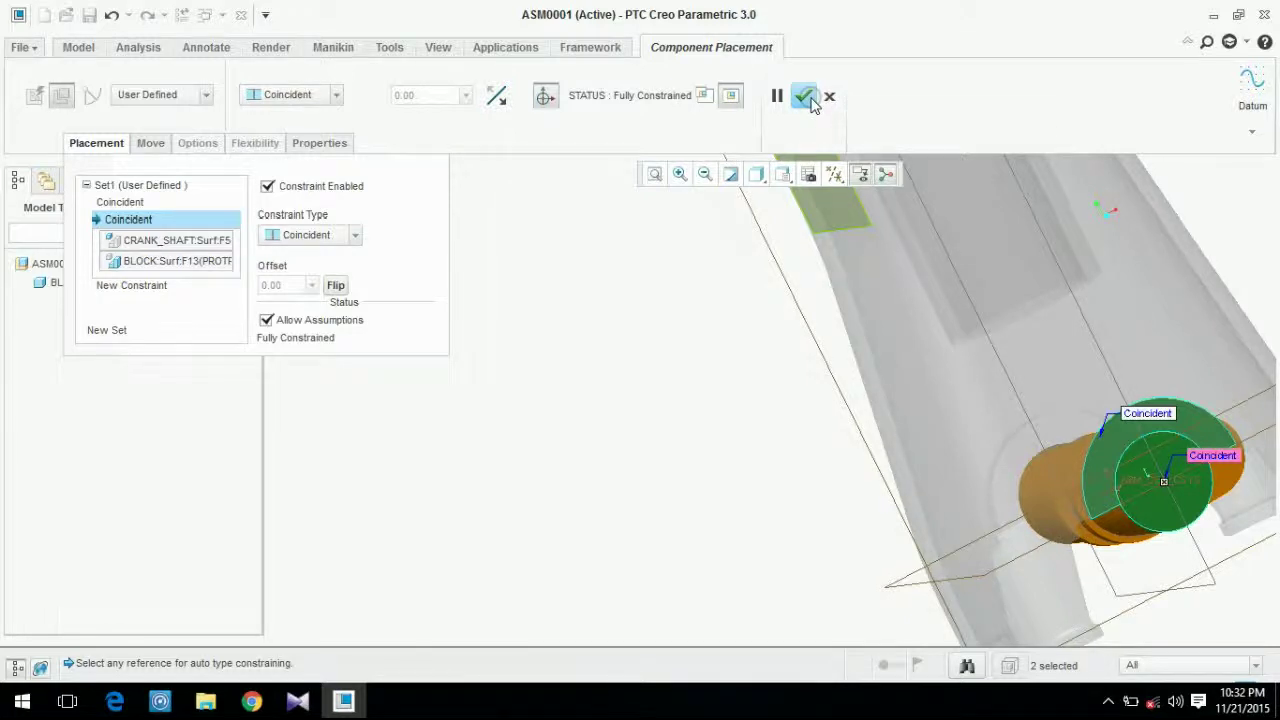
# - Delete both Coincident constraints from the crank shaft's user-defined set
pyautogui.moveTo(857, 380); pyautogui.dragTo(425, 332, button='middle')
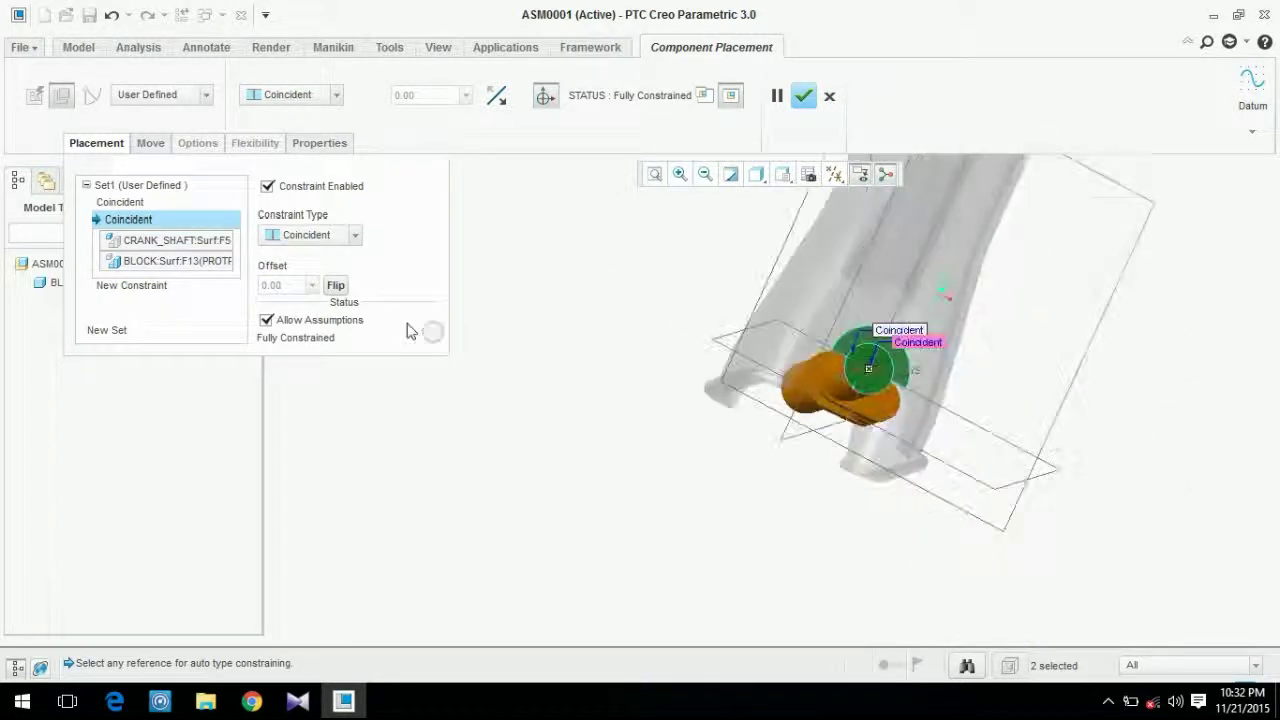
pyautogui.click(183, 97)
pyautogui.click(252, 121)
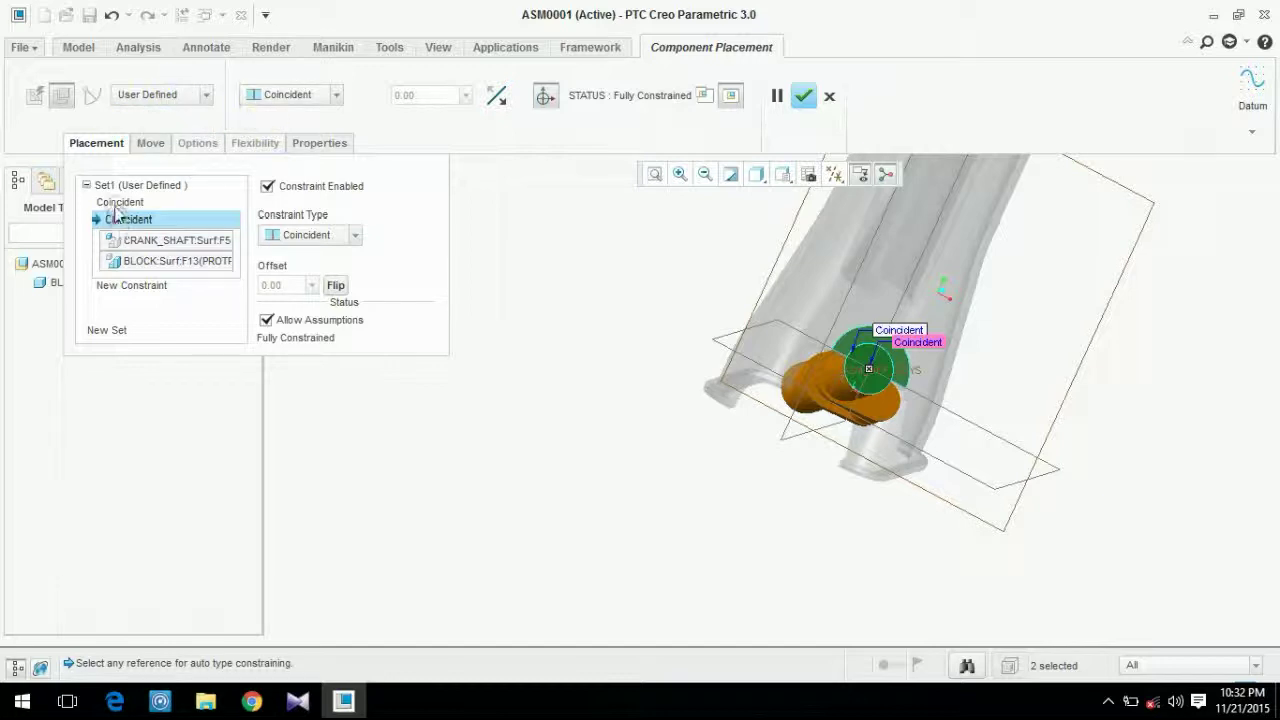
pyautogui.rightClick(125, 205)
pyautogui.click(168, 210)
pyautogui.rightClick(122, 203)
pyautogui.click(170, 214)
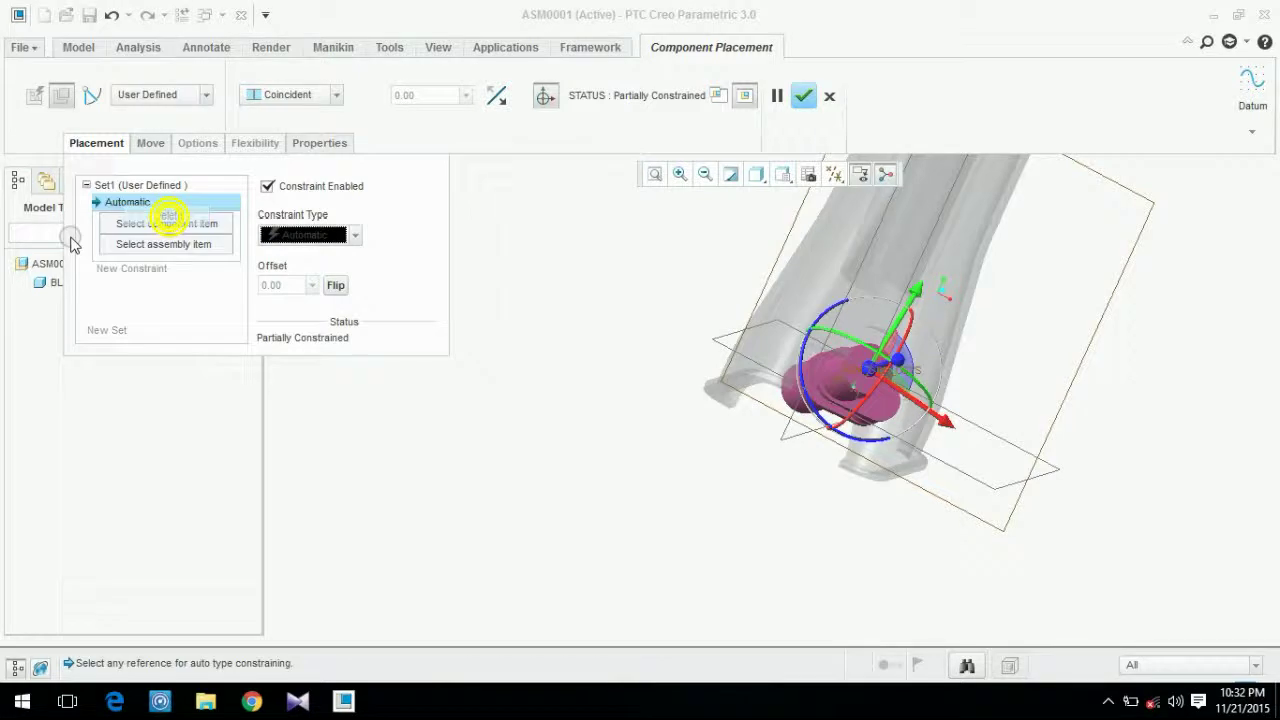
# - Define the crank shaft's placement as a Pin connection and slide the shaft out of the block along its axis
pyautogui.click(184, 97)
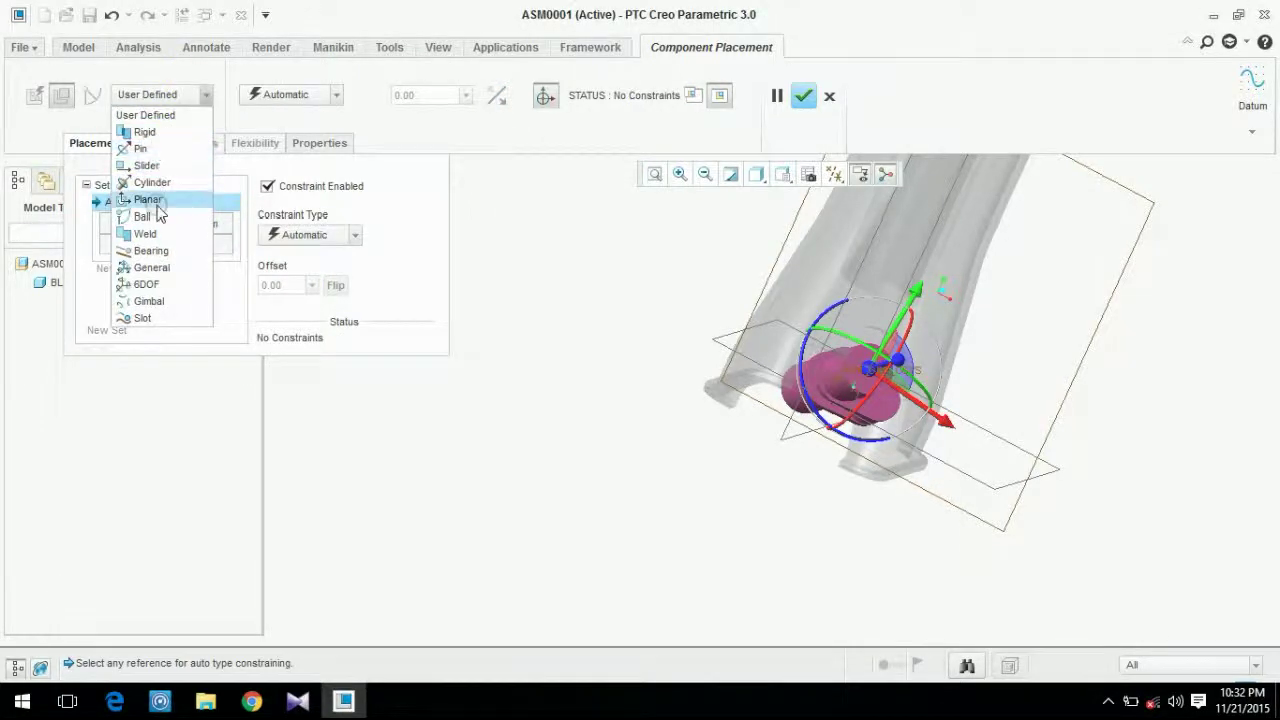
pyautogui.click(160, 149)
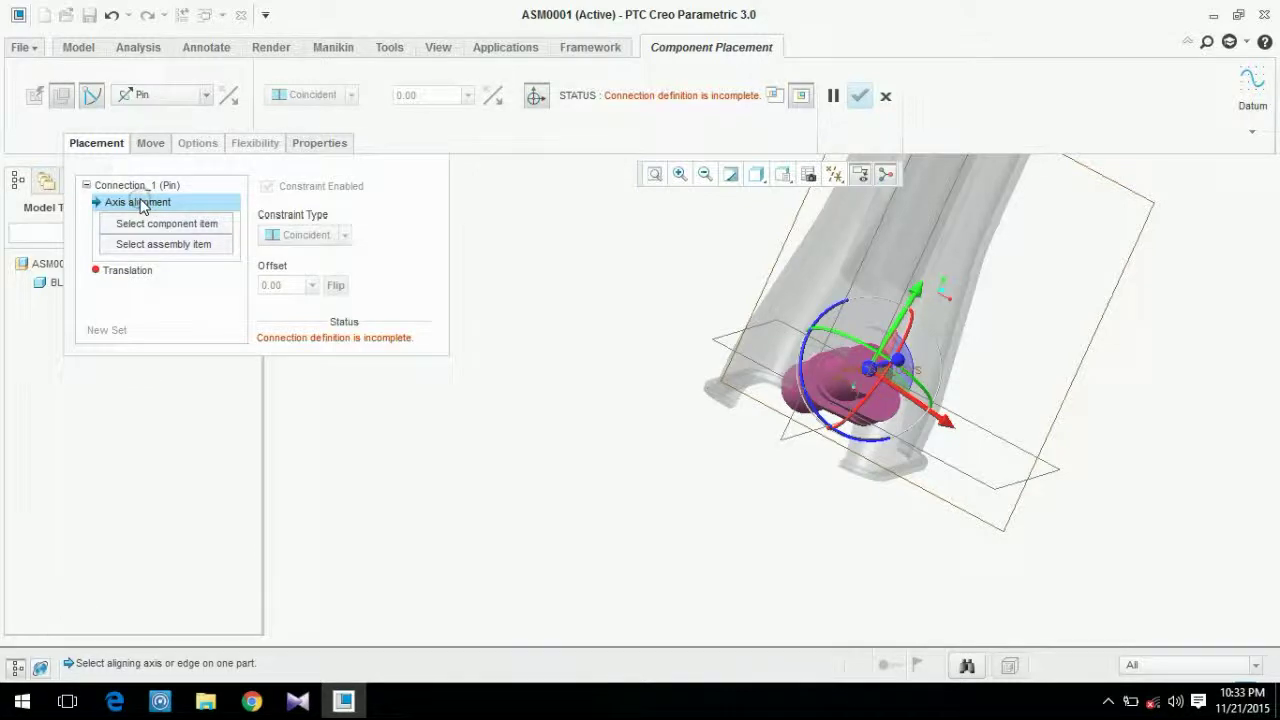
pyautogui.moveTo(511, 355)
pyautogui.mouseDown(button='middle')
pyautogui.moveTo(557, 397)
pyautogui.moveTo(494, 350)
pyautogui.mouseUp(button='middle')
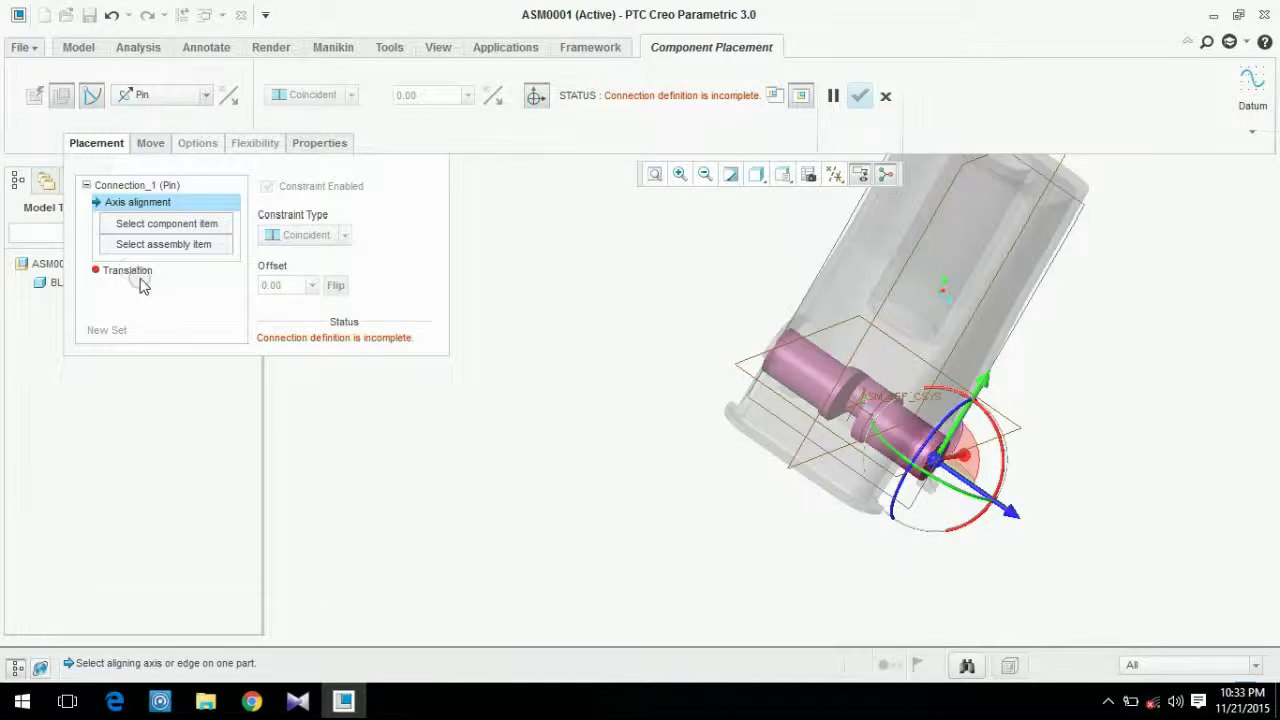
pyautogui.moveTo(566, 368)
pyautogui.mouseDown(button='middle')
pyautogui.moveTo(586, 389)
pyautogui.moveTo(580, 380)
pyautogui.mouseUp(button='middle')
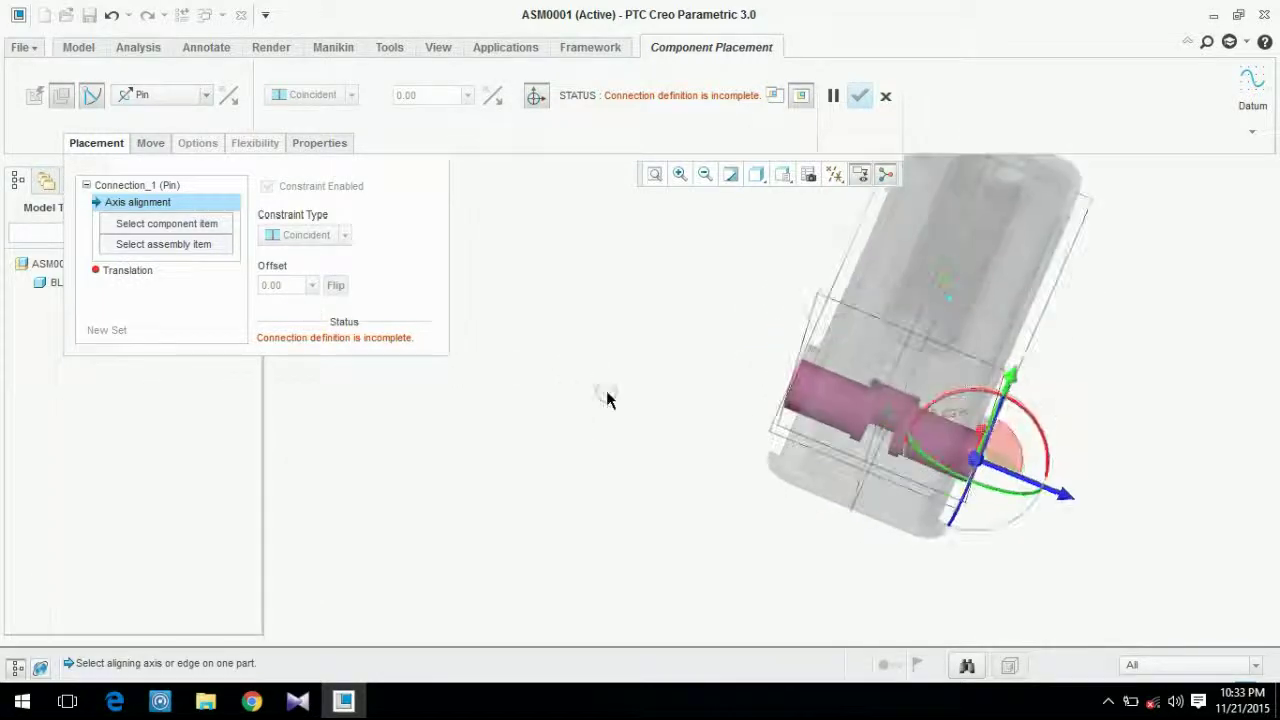
pyautogui.moveTo(1063, 503); pyautogui.dragTo(805, 388)
# - Define the Pin's axis alignment between the crank shaft's cylindrical journal surface and the block's bearing cut surface
pyautogui.click(162, 229)
pyautogui.moveTo(692, 344); pyautogui.dragTo(668, 388, button='middle')
pyautogui.scroll(-6, 554, 293)
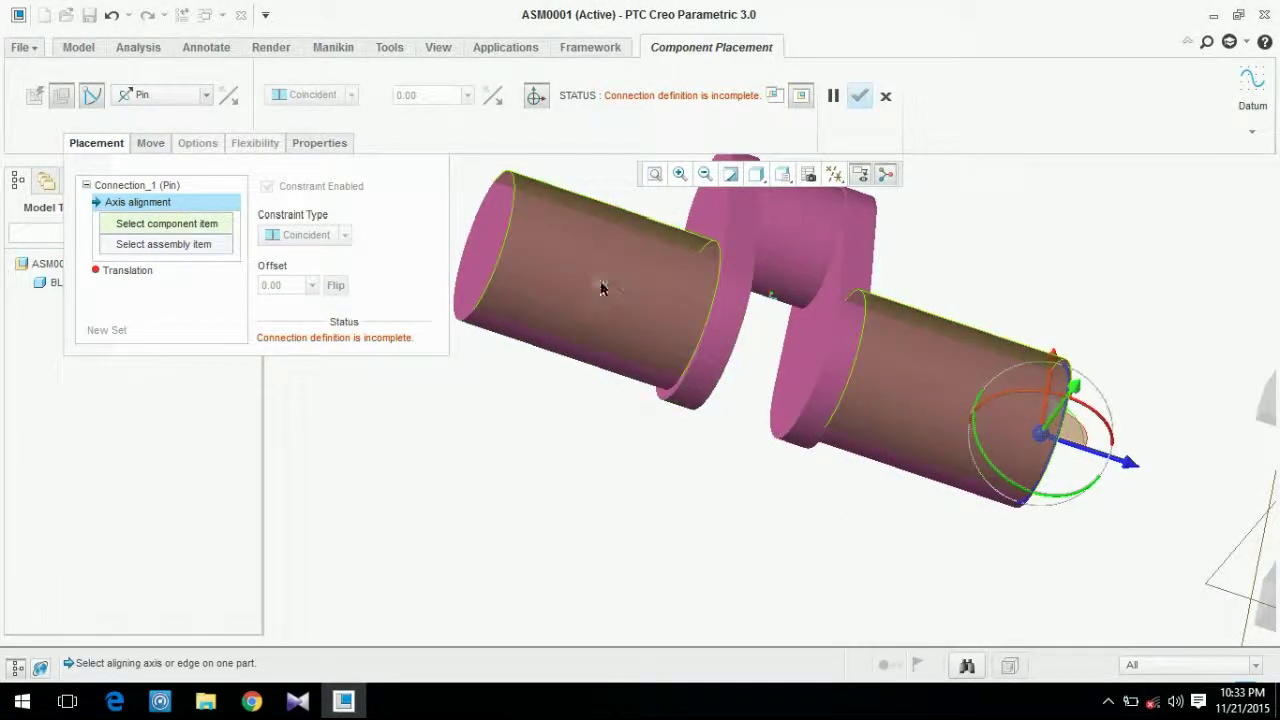
pyautogui.click(643, 351)
pyautogui.scroll(5, 741, 413)
pyautogui.moveTo(741, 413); pyautogui.dragTo(857, 381, button='middle')
pyautogui.scroll(-8, 850, 385)
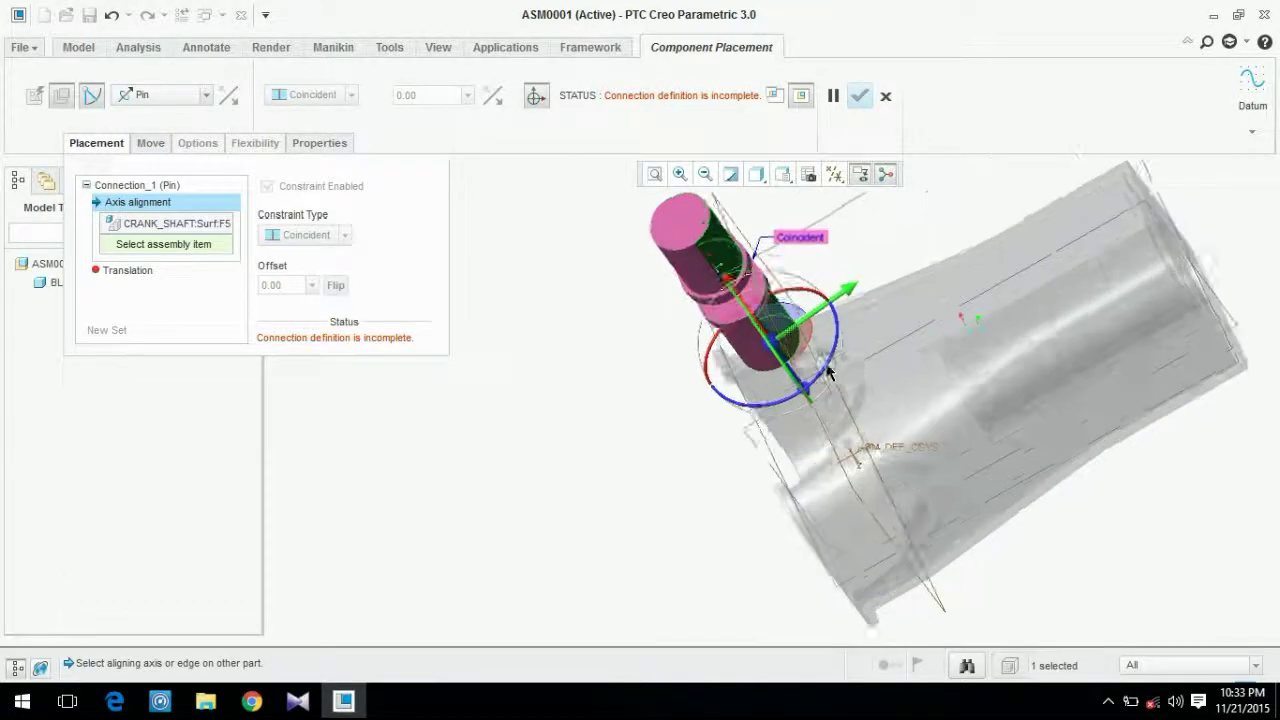
pyautogui.click(831, 368)
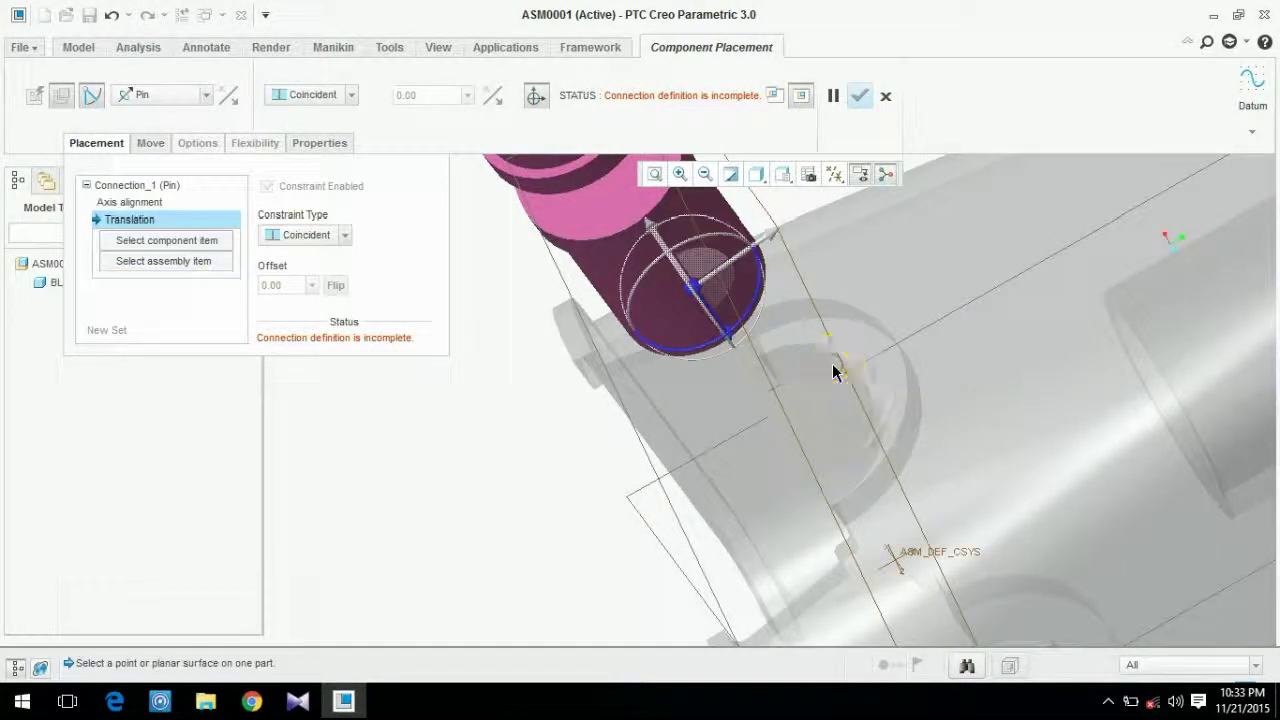
# - Define the Pin's translation by making the crank shaft's far end face Coincident with the block's flat bearing end face
pyautogui.scroll(5, 831, 371)
pyautogui.moveTo(831, 371); pyautogui.dragTo(772, 392, button='middle')
pyautogui.scroll(-6, 649, 335)
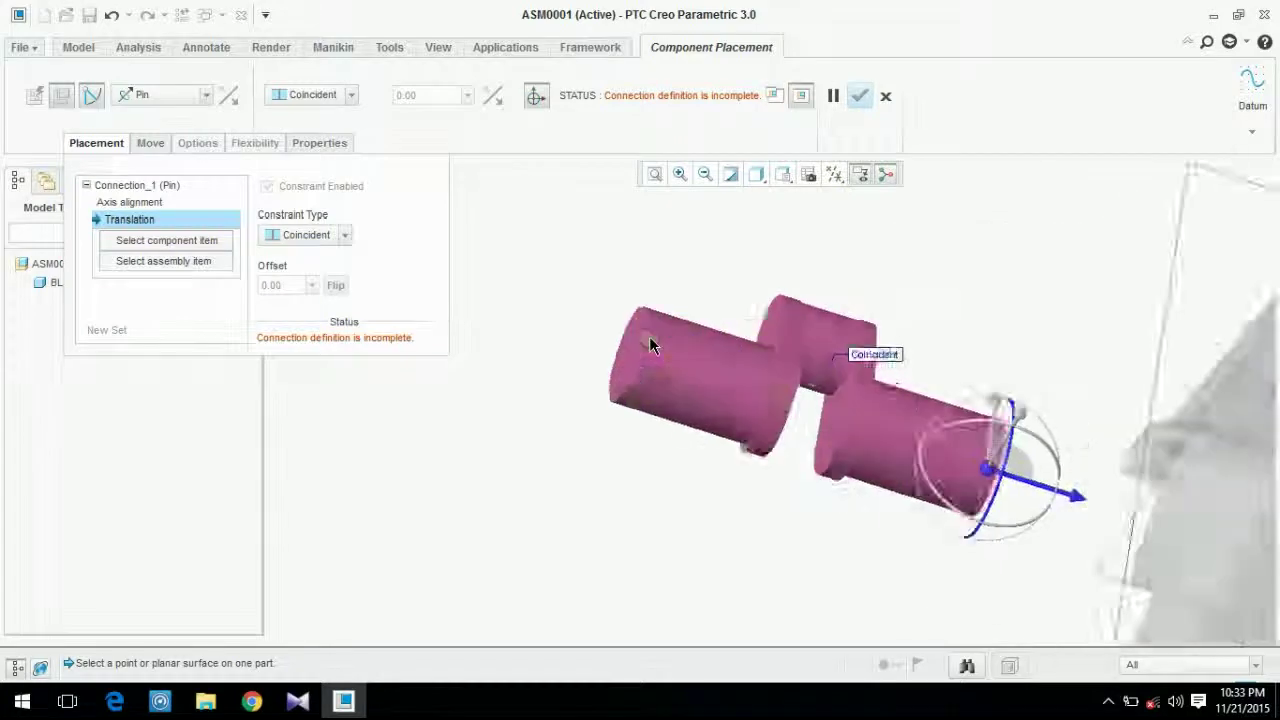
pyautogui.click(610, 360)
pyautogui.scroll(4, 610, 360)
pyautogui.moveTo(771, 409); pyautogui.dragTo(806, 426, button='middle')
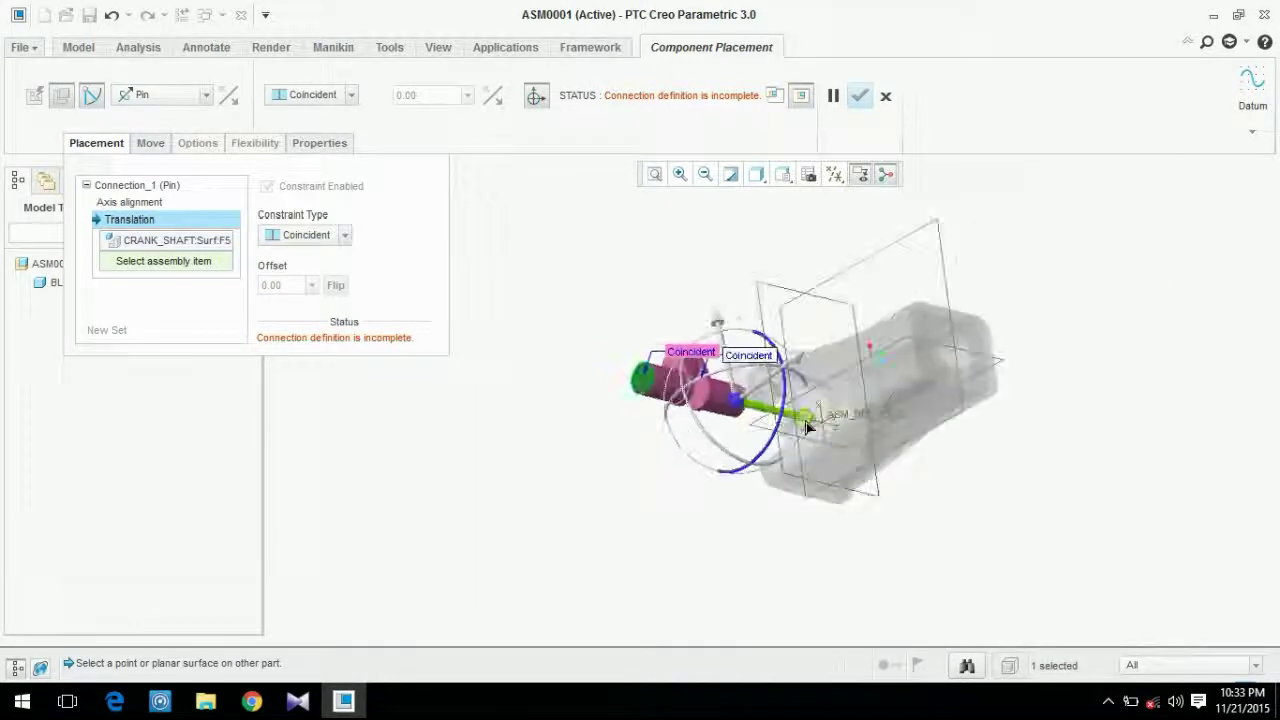
pyautogui.scroll(-7, 790, 410)
pyautogui.click(783, 408)
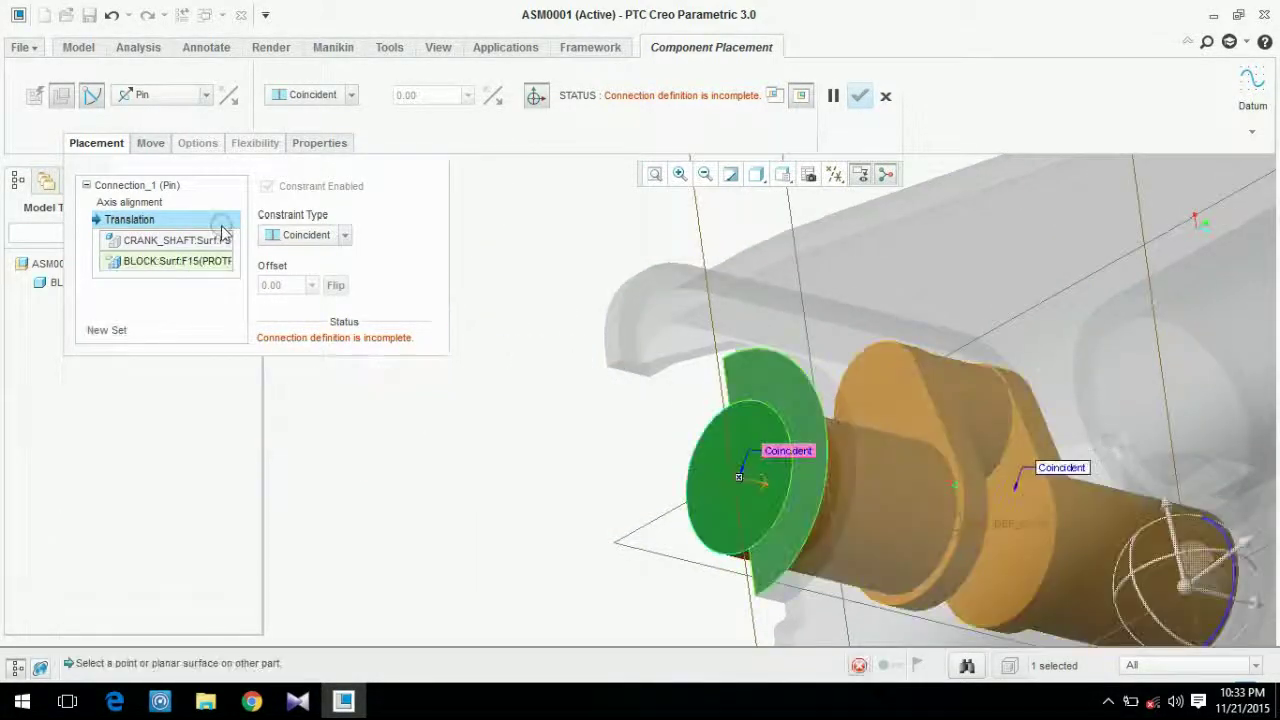
# - Inspect how the crank shaft sits in the block's bearings and accept its Pin connection placement
pyautogui.scroll(6, 540, 465)
pyautogui.moveTo(507, 489); pyautogui.dragTo(528, 432, button='middle')
pyautogui.moveTo(574, 496)
pyautogui.mouseDown()
pyautogui.moveTo(538, 526)
pyautogui.moveTo(516, 305)
pyautogui.moveTo(163, 657)
pyautogui.moveTo(623, 343)
pyautogui.moveTo(386, 531)
pyautogui.moveTo(720, 460)
pyautogui.moveTo(426, 397)
pyautogui.moveTo(595, 500)
pyautogui.mouseUp()
pyautogui.scroll(-3, 595, 500)
pyautogui.scroll(-3, 595, 500)
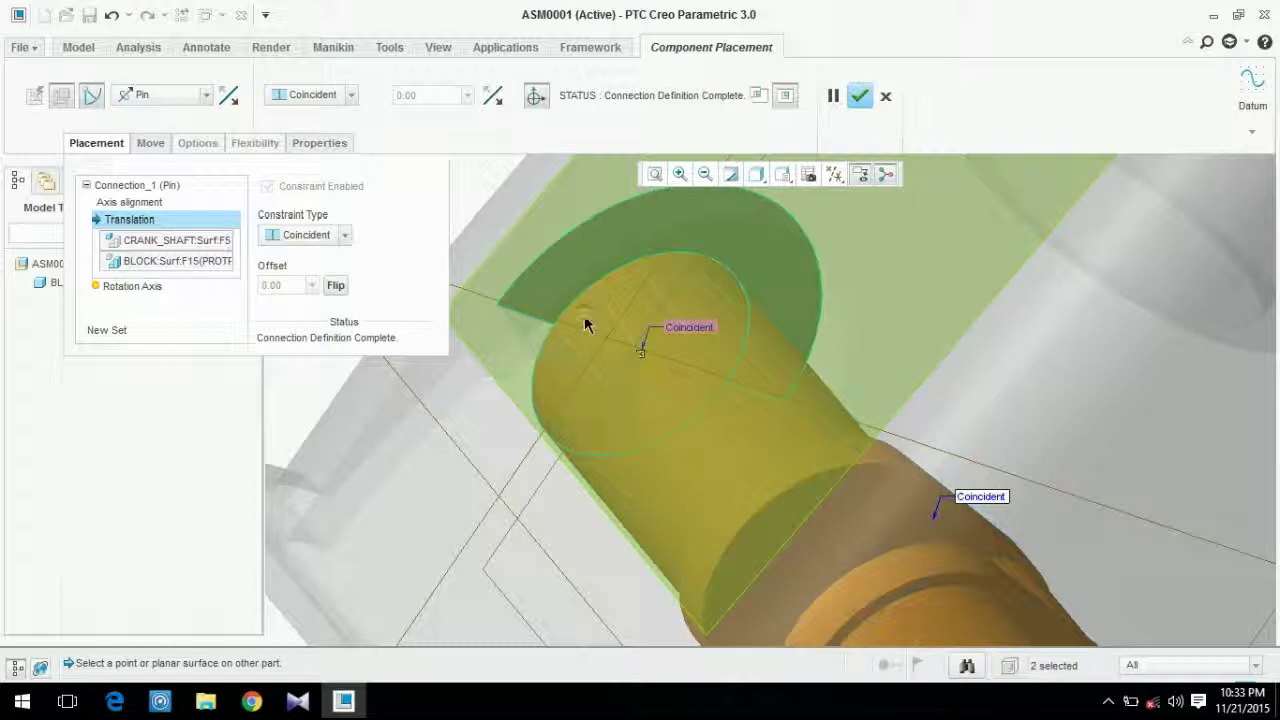
pyautogui.scroll(5, 1038, 367)
pyautogui.moveTo(968, 475); pyautogui.dragTo(623, 380, button='middle')
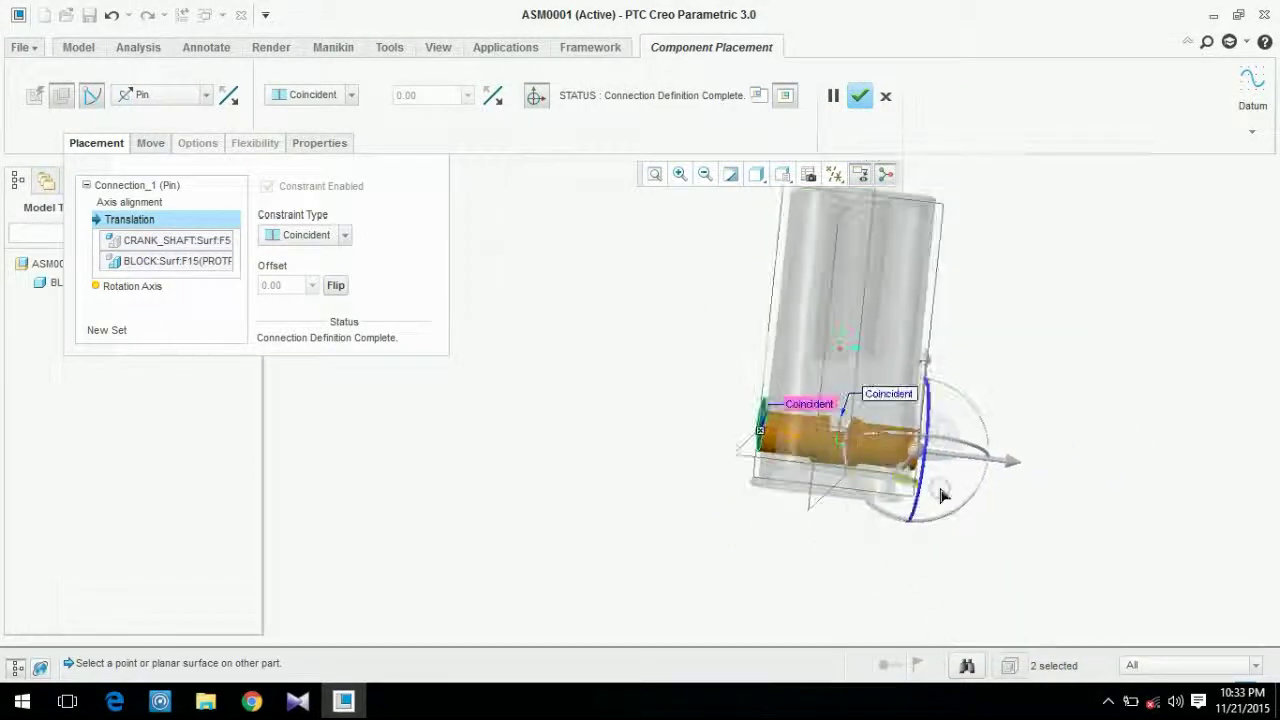
pyautogui.moveTo(940, 494); pyautogui.dragTo(961, 480, button='middle')
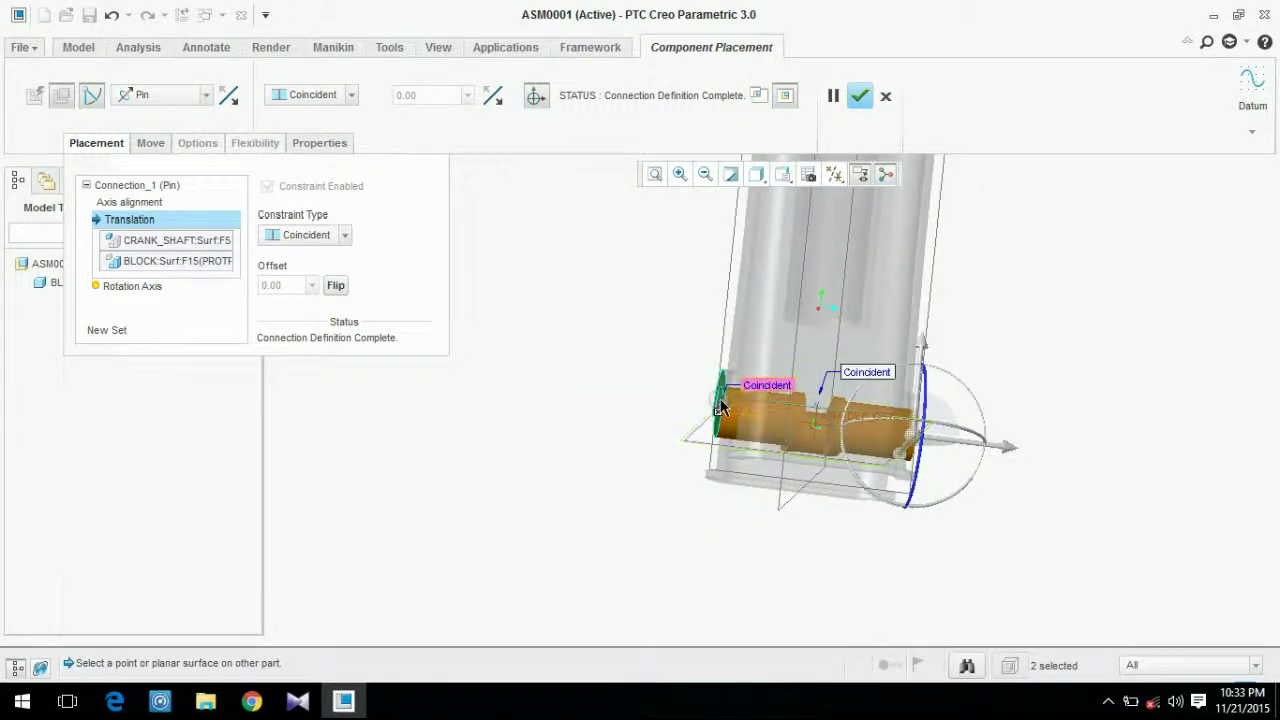
pyautogui.scroll(3, 720, 405)
pyautogui.scroll(-4, 784, 342)
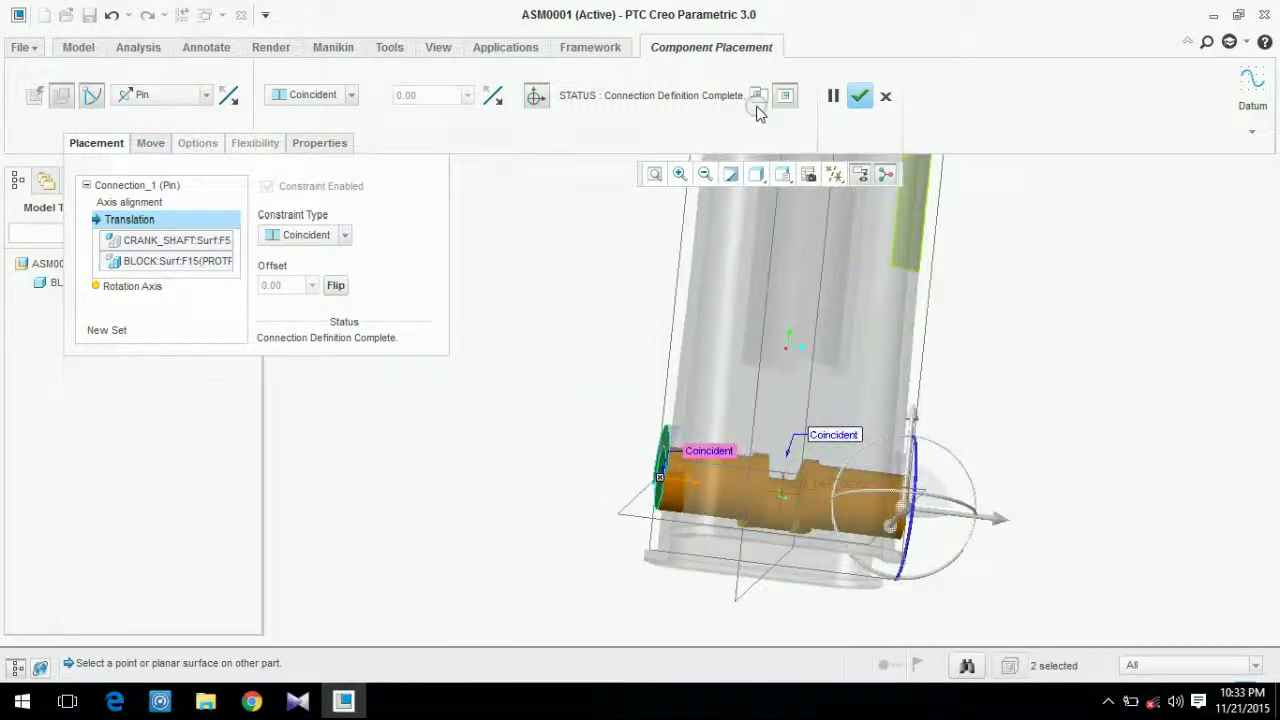
pyautogui.click(857, 99)
pyautogui.moveTo(551, 323); pyautogui.dragTo(514, 430, button='middle')
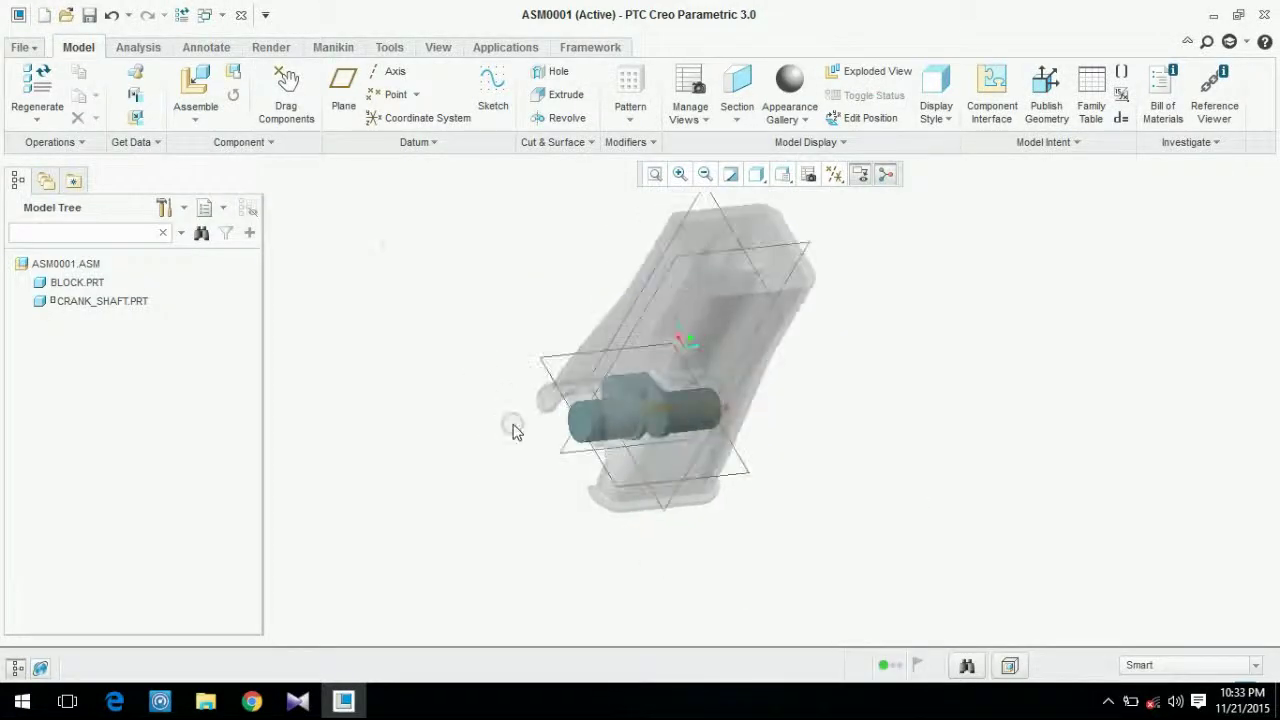
# - Bring con_rod.prt from the tutorial1 folder into the assembly for placement
pyautogui.click(205, 80)
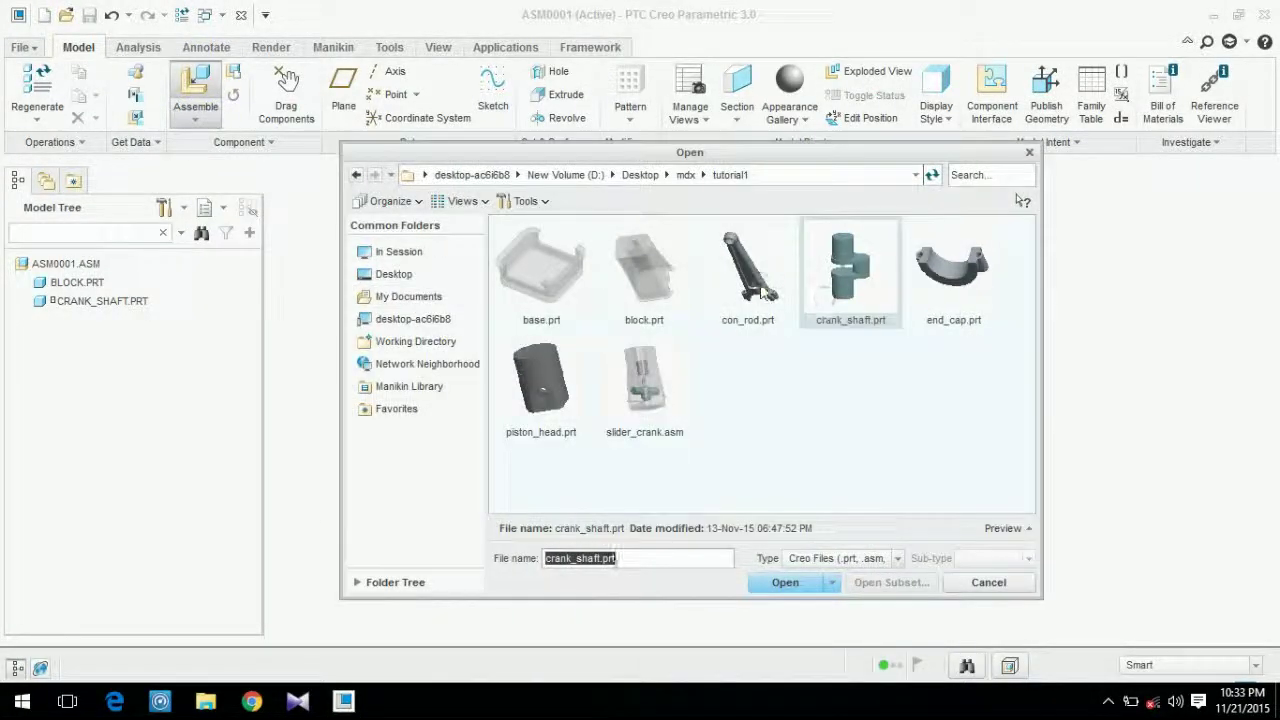
pyautogui.click(762, 290)
pyautogui.click(790, 582)
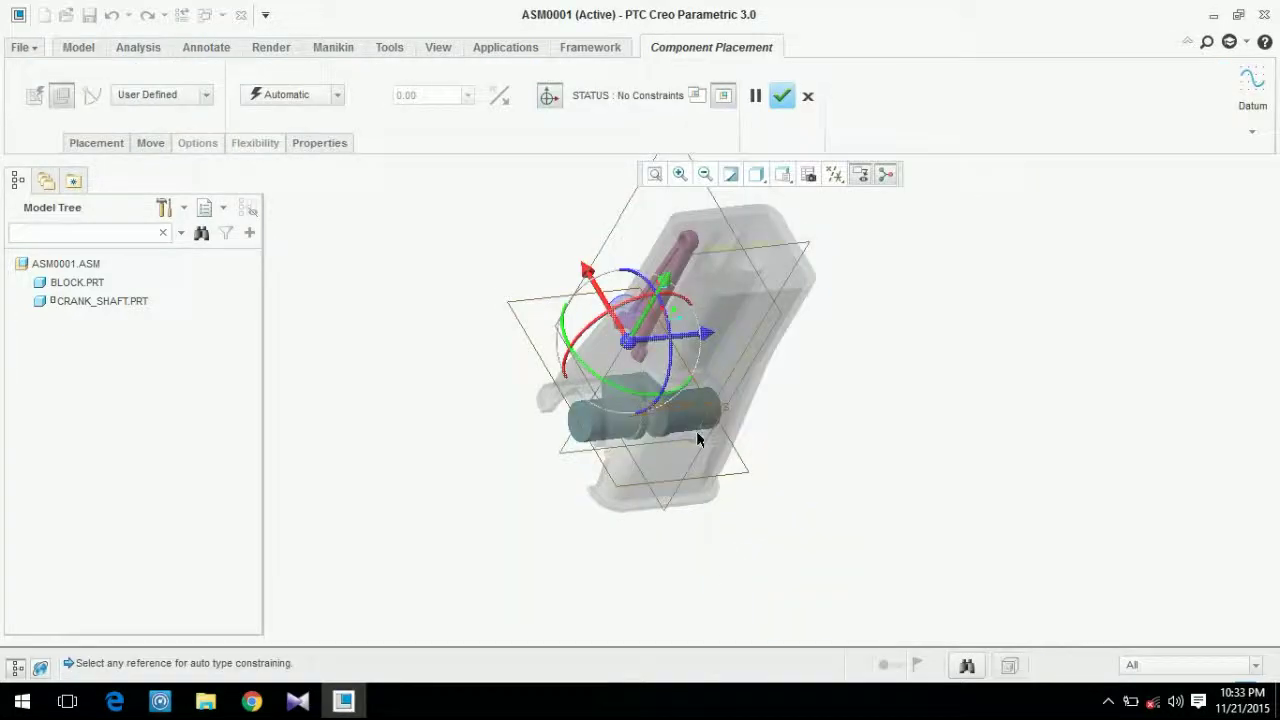
# - Examine the connecting rod's big end and the crank shaft's crank pin from several angles
pyautogui.moveTo(698, 439); pyautogui.dragTo(720, 470, button='middle')
pyautogui.scroll(-4, 590, 240)
pyautogui.scroll(2, 655, 348)
pyautogui.scroll(-4, 658, 510)
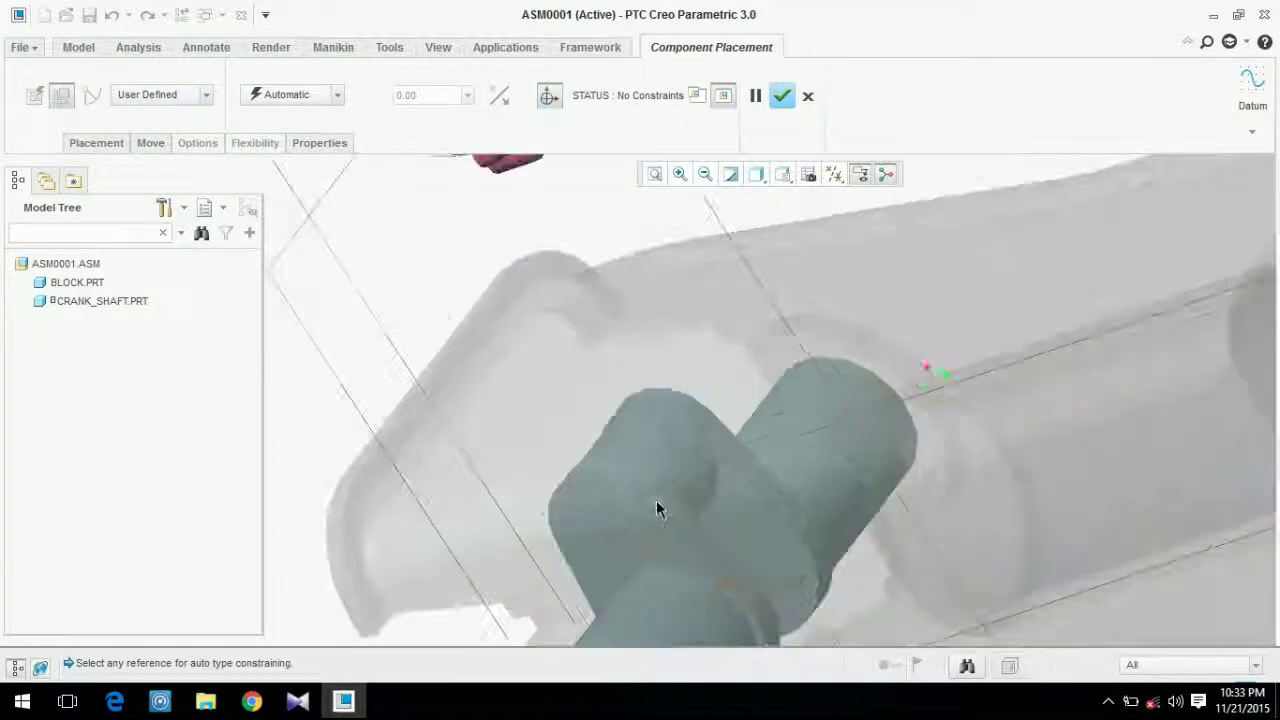
pyautogui.scroll(-3, 661, 384)
pyautogui.scroll(5, 580, 369)
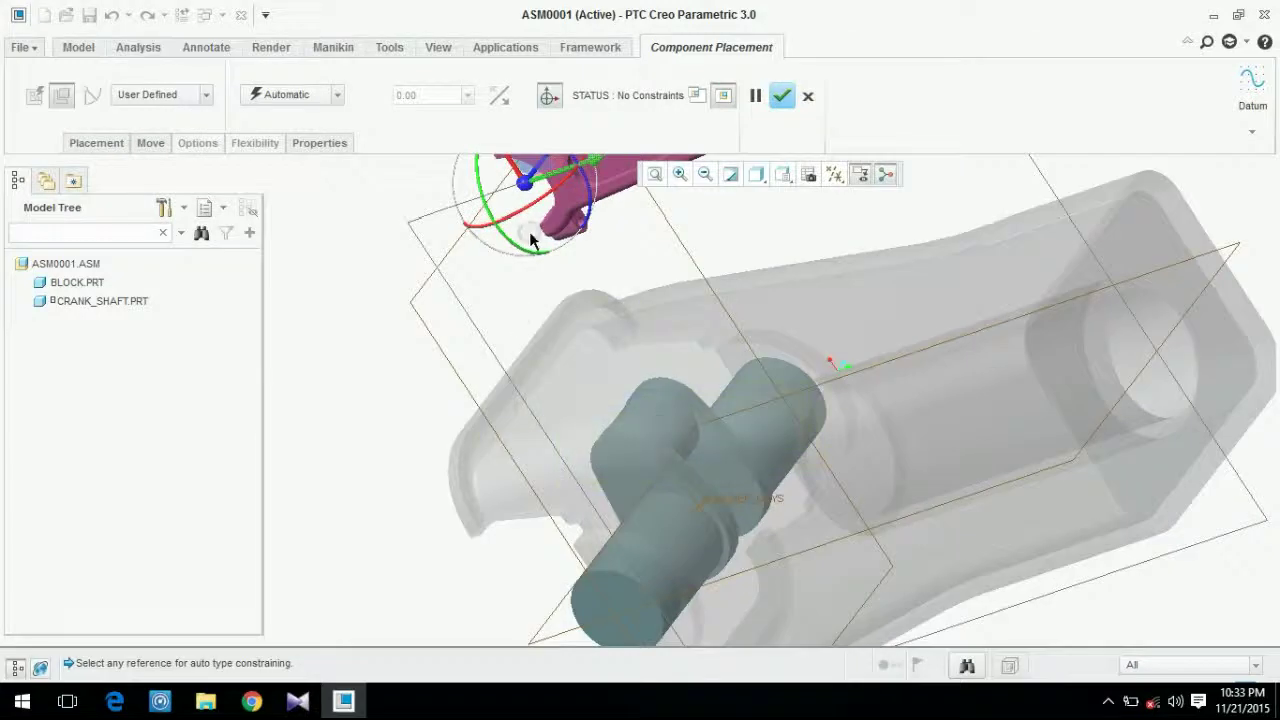
pyautogui.scroll(2, 614, 289)
pyautogui.moveTo(614, 289); pyautogui.dragTo(650, 325, button='middle')
pyautogui.scroll(-8, 650, 325)
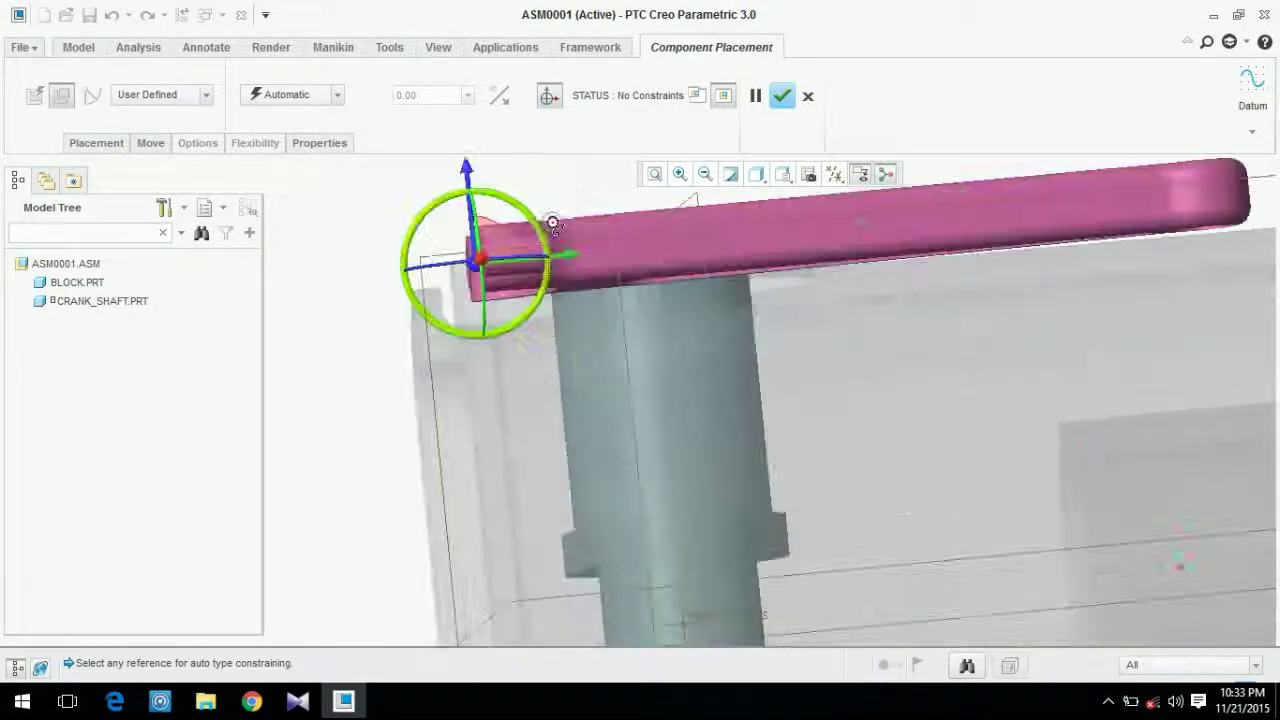
pyautogui.scroll(5, 551, 358)
pyautogui.scroll(-6, 565, 345)
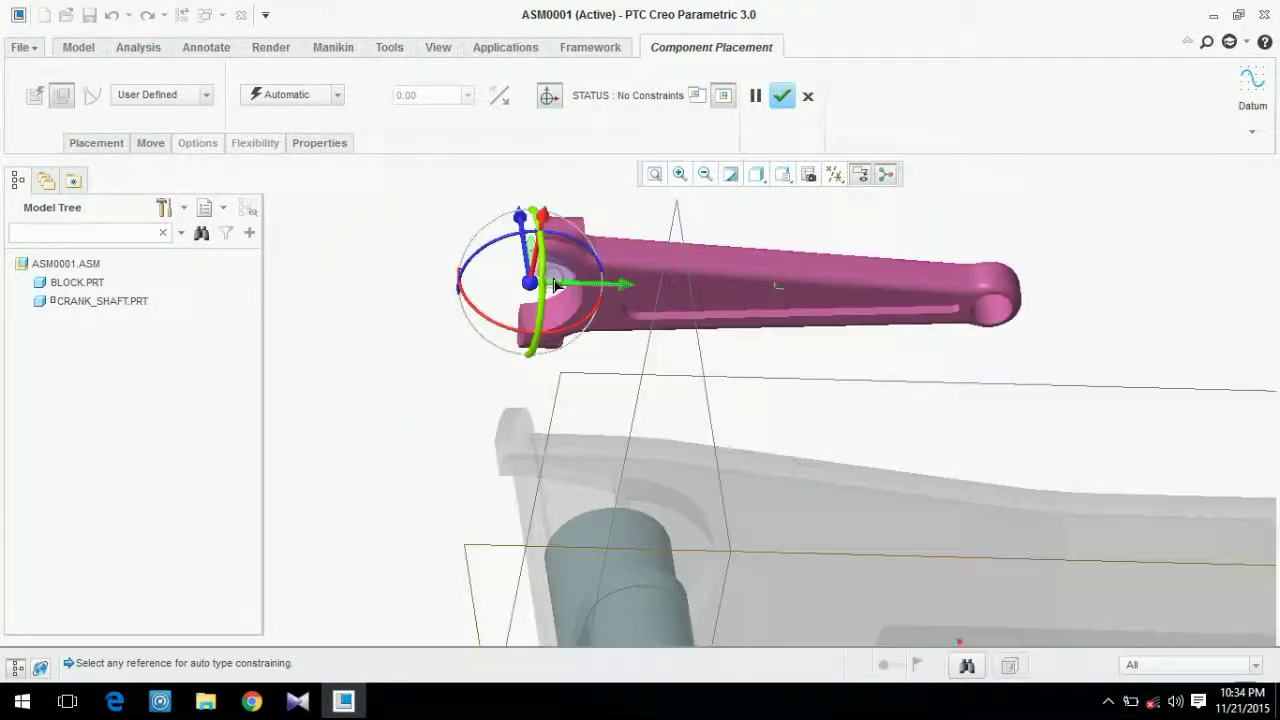
# - Set the connecting rod's connection to Pin and pick the crank pin's cylindrical surface between the webs as the axis alignment's assembly reference
pyautogui.click(572, 340)
pyautogui.click(182, 94)
pyautogui.click(174, 149)
pyautogui.scroll(5, 488, 463)
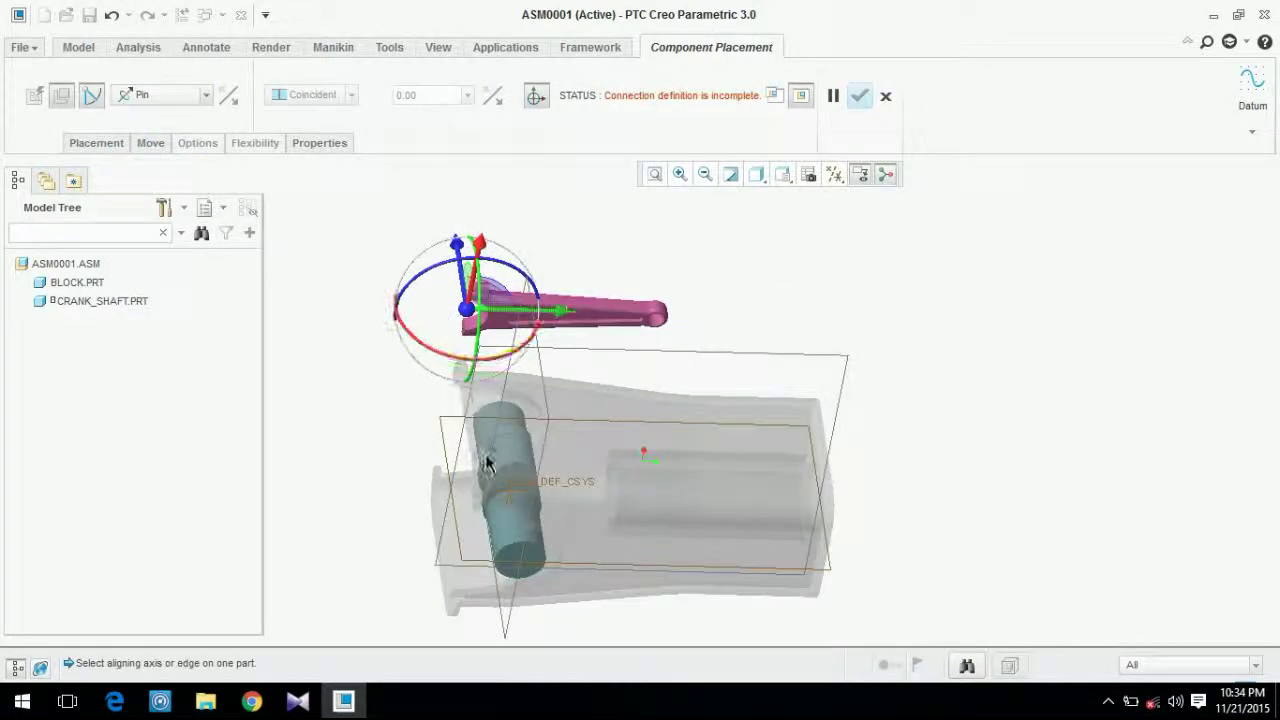
pyautogui.scroll(-5, 488, 463)
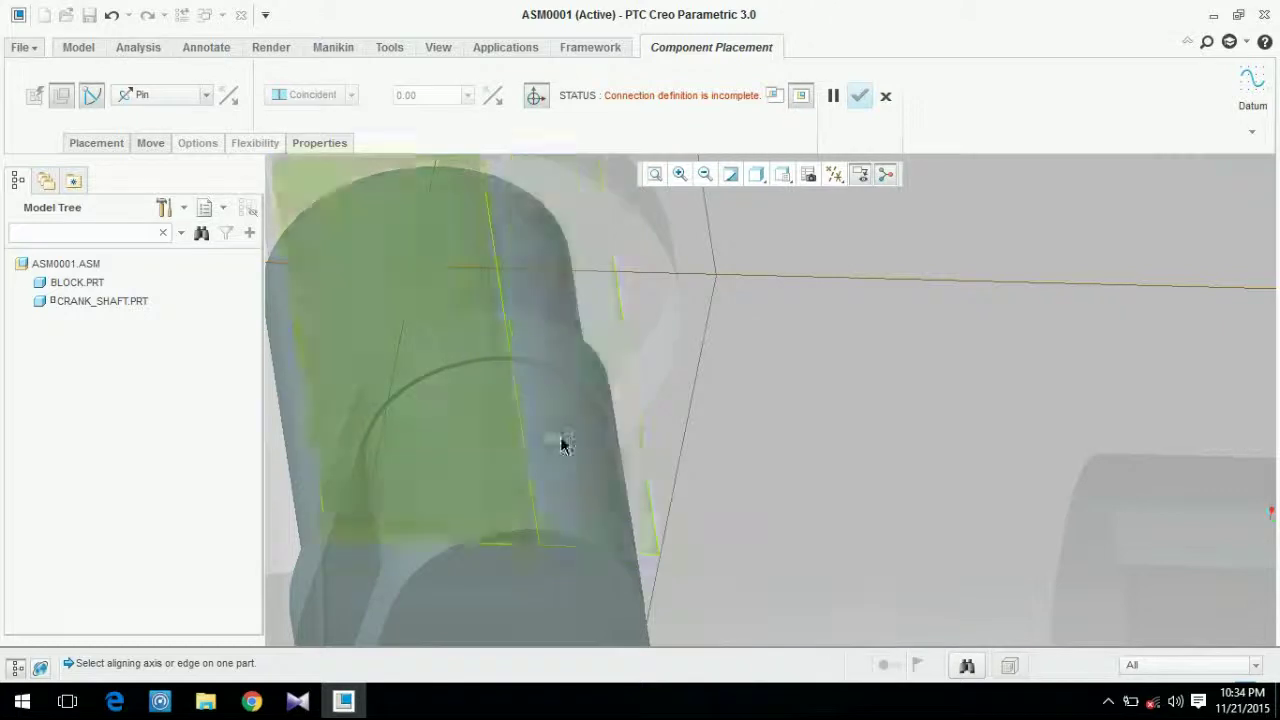
pyautogui.scroll(5, 562, 445)
pyautogui.moveTo(570, 450)
pyautogui.mouseDown(button='middle')
pyautogui.moveTo(586, 443)
pyautogui.moveTo(605, 458)
pyautogui.moveTo(562, 460)
pyautogui.mouseUp(button='middle')
pyautogui.scroll(-5, 561, 460)
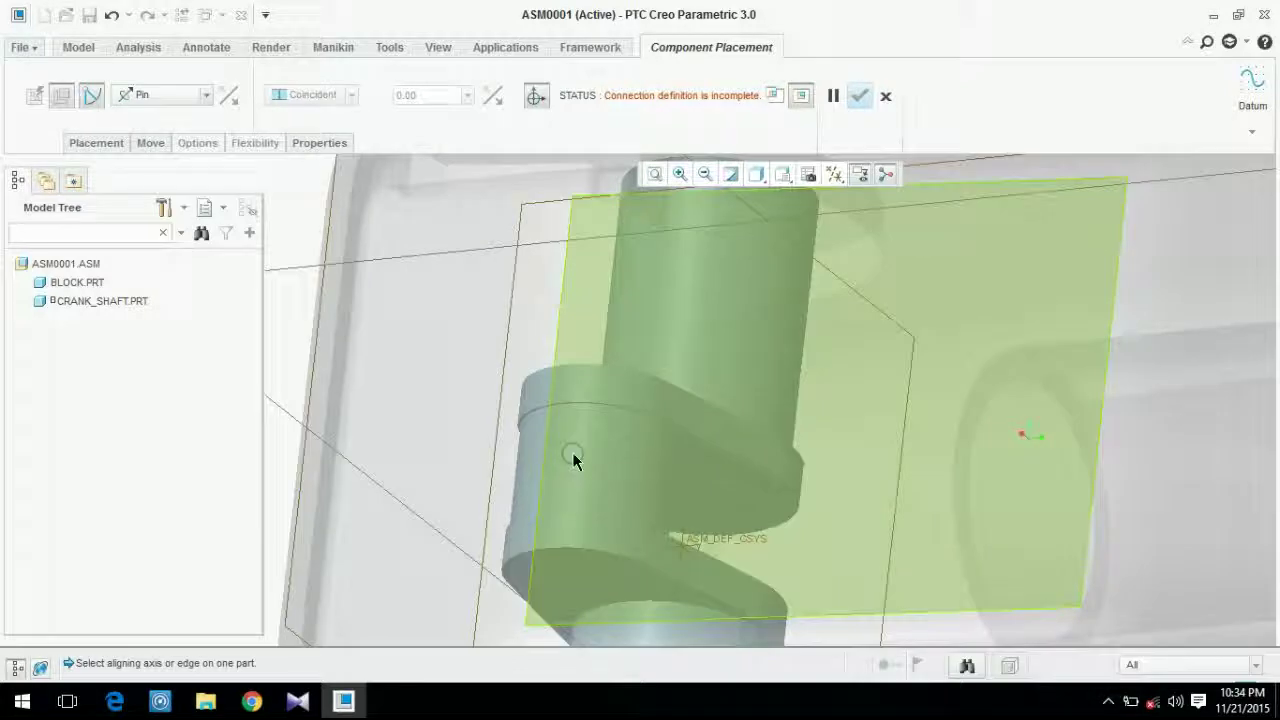
pyautogui.rightClick(572, 457)
pyautogui.rightClick(572, 457)
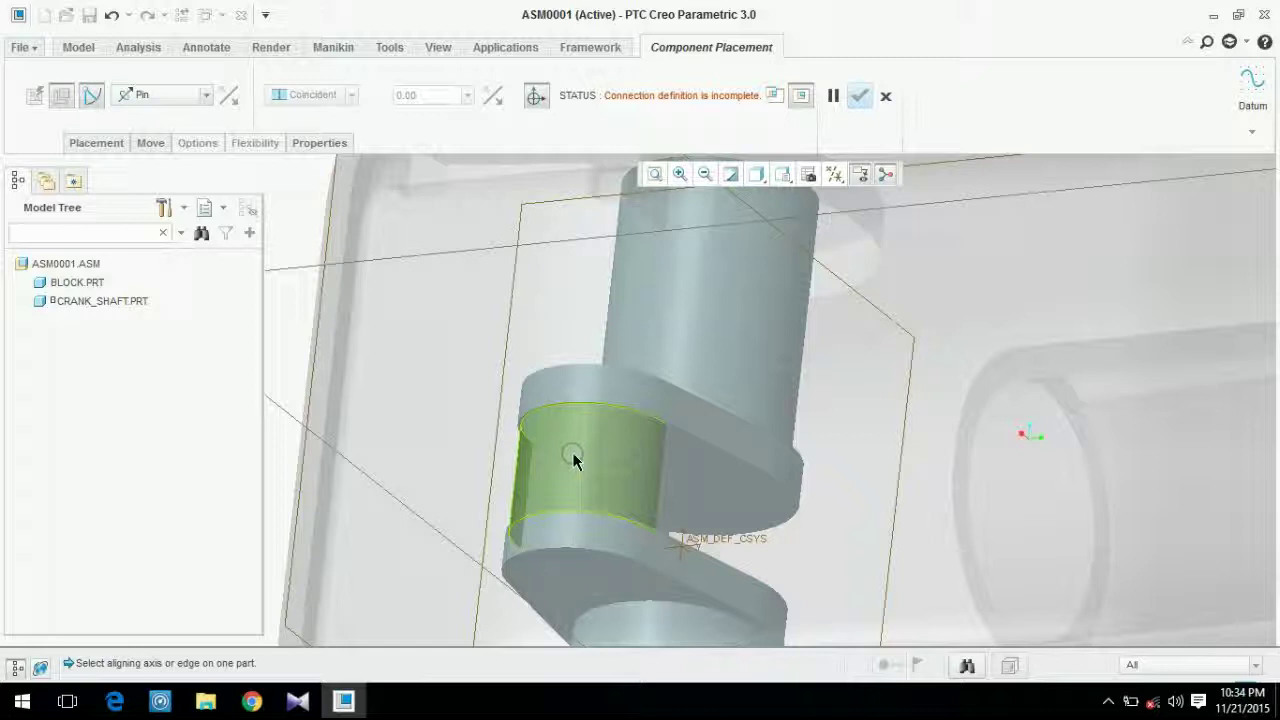
pyautogui.click(573, 458)
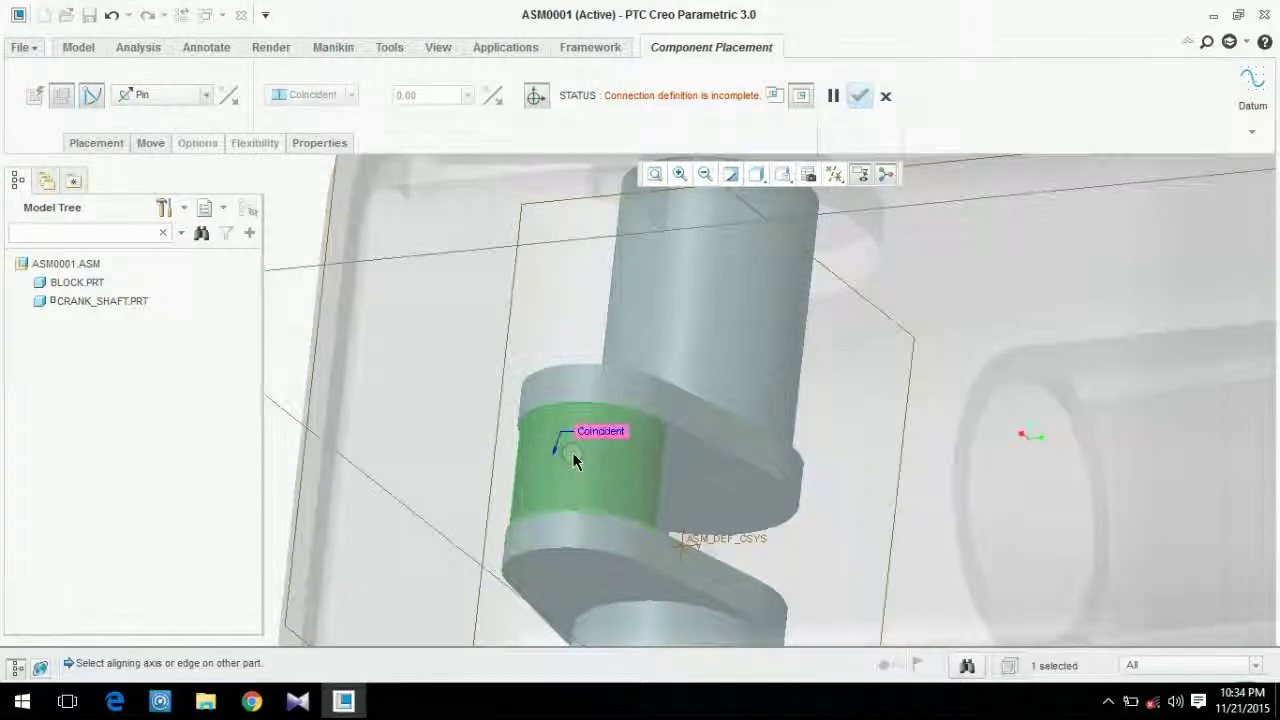
# - Complete the Pin's axis alignment with the curved bearing surface of the connecting rod's big end
pyautogui.scroll(6, 572, 457)
pyautogui.click(113, 140)
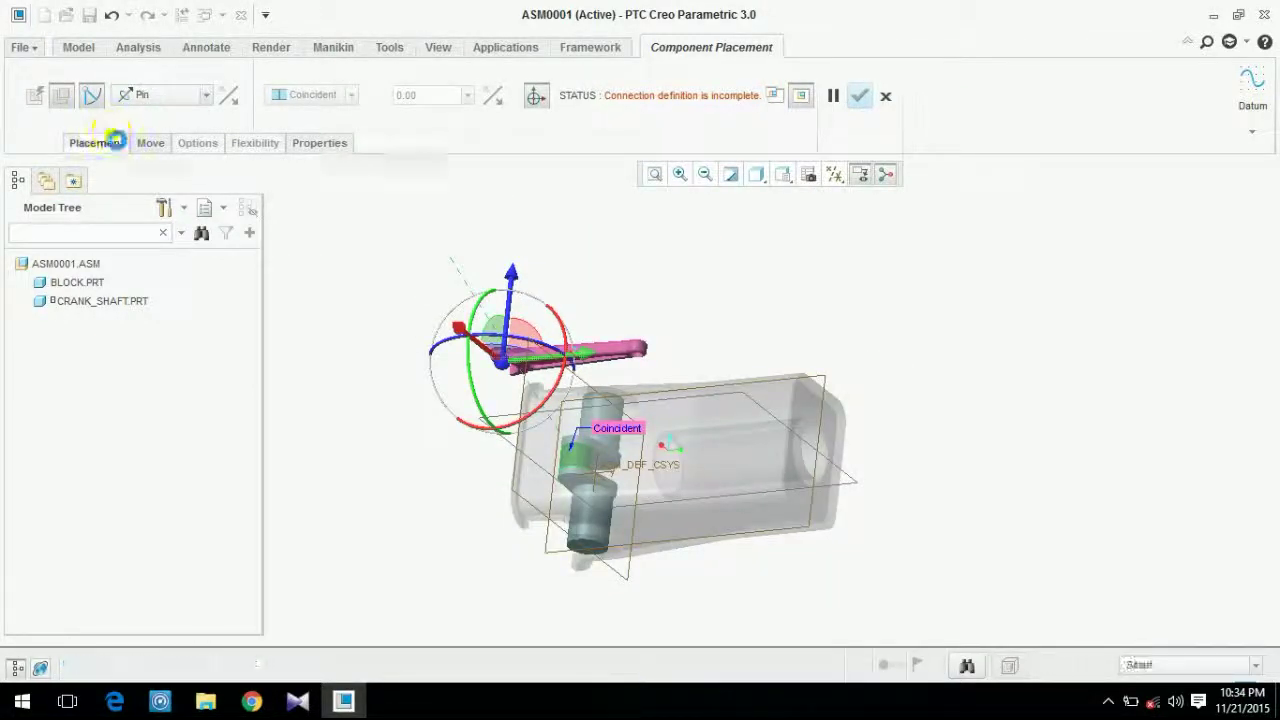
pyautogui.scroll(-4, 590, 430)
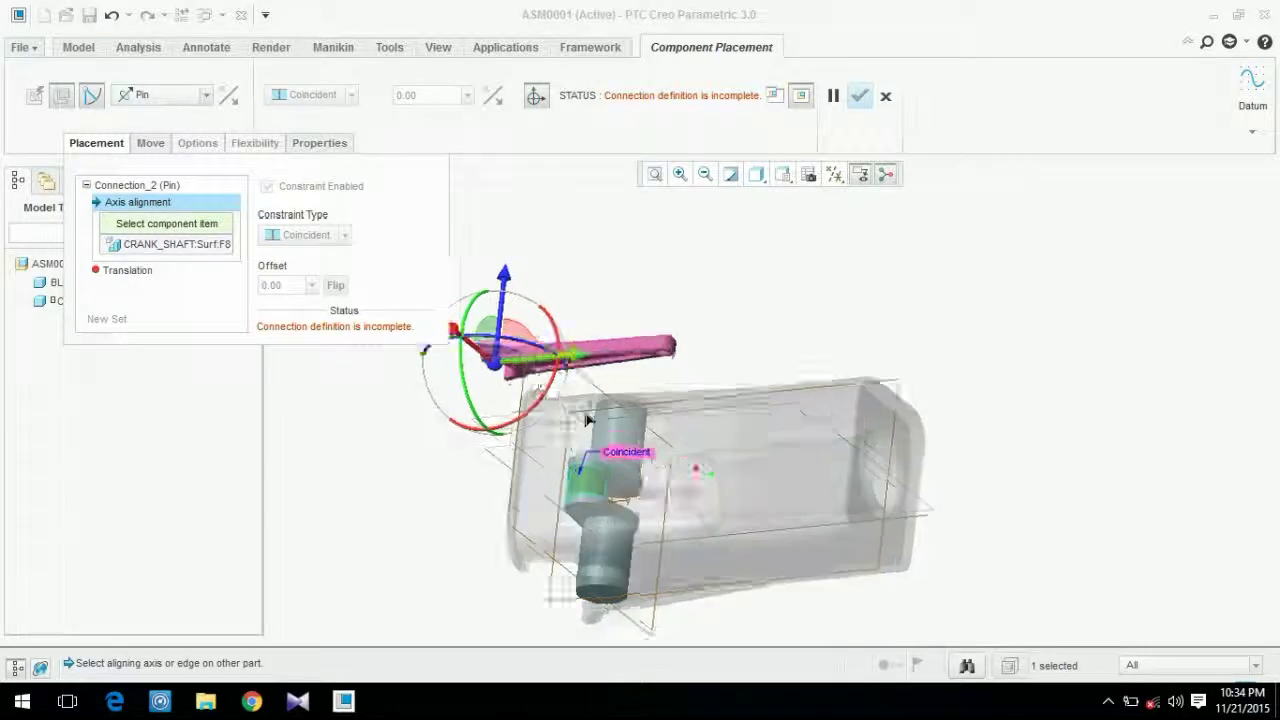
pyautogui.moveTo(562, 340); pyautogui.dragTo(683, 335, button='middle')
pyautogui.scroll(-5, 683, 335)
pyautogui.click(692, 328)
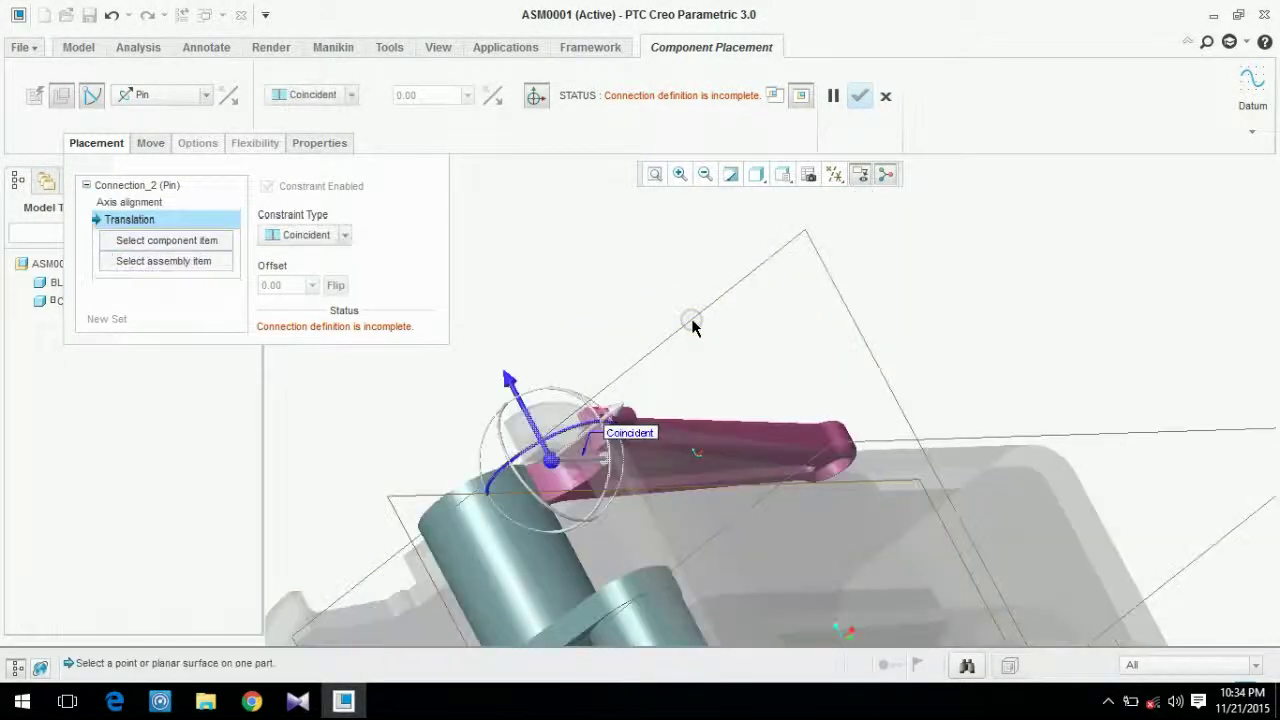
# - Define the Pin's translation by making the connecting rod's flat side face Coincident with the crank web's inner face
pyautogui.scroll(5, 691, 323)
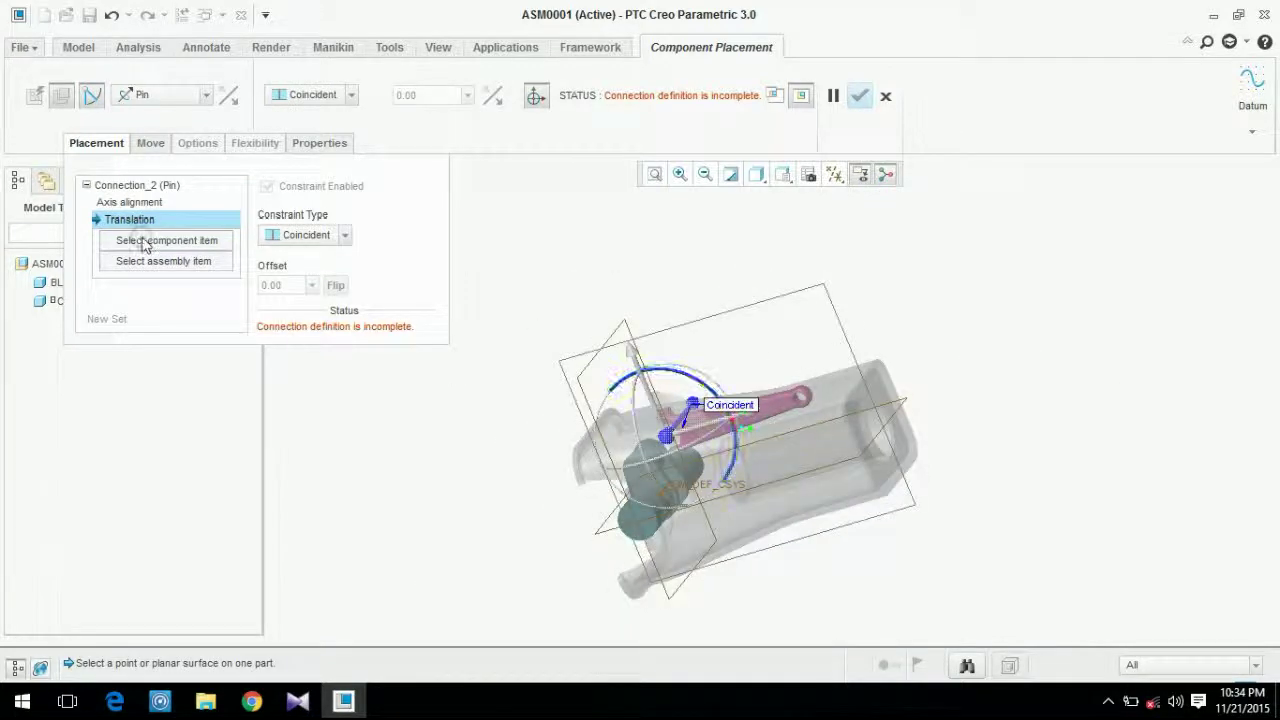
pyautogui.scroll(-5, 575, 401)
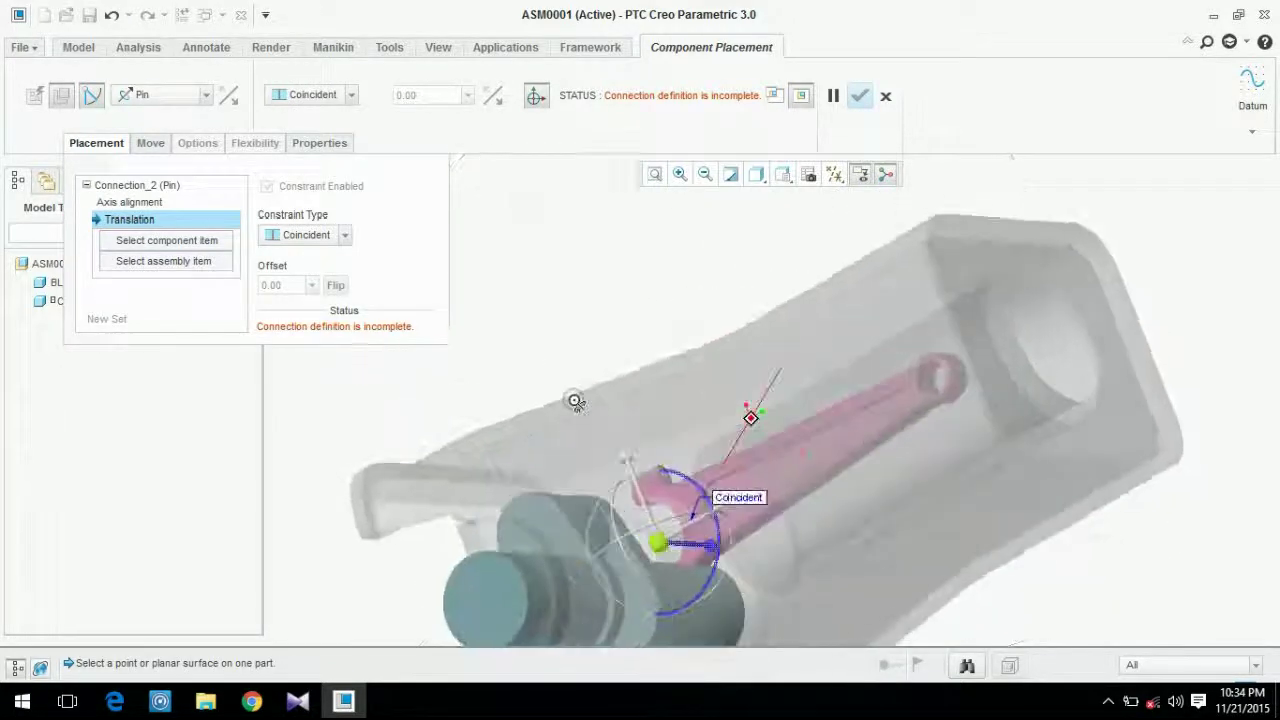
pyautogui.scroll(-5, 746, 429)
pyautogui.click(723, 449)
pyautogui.scroll(2, 725, 458)
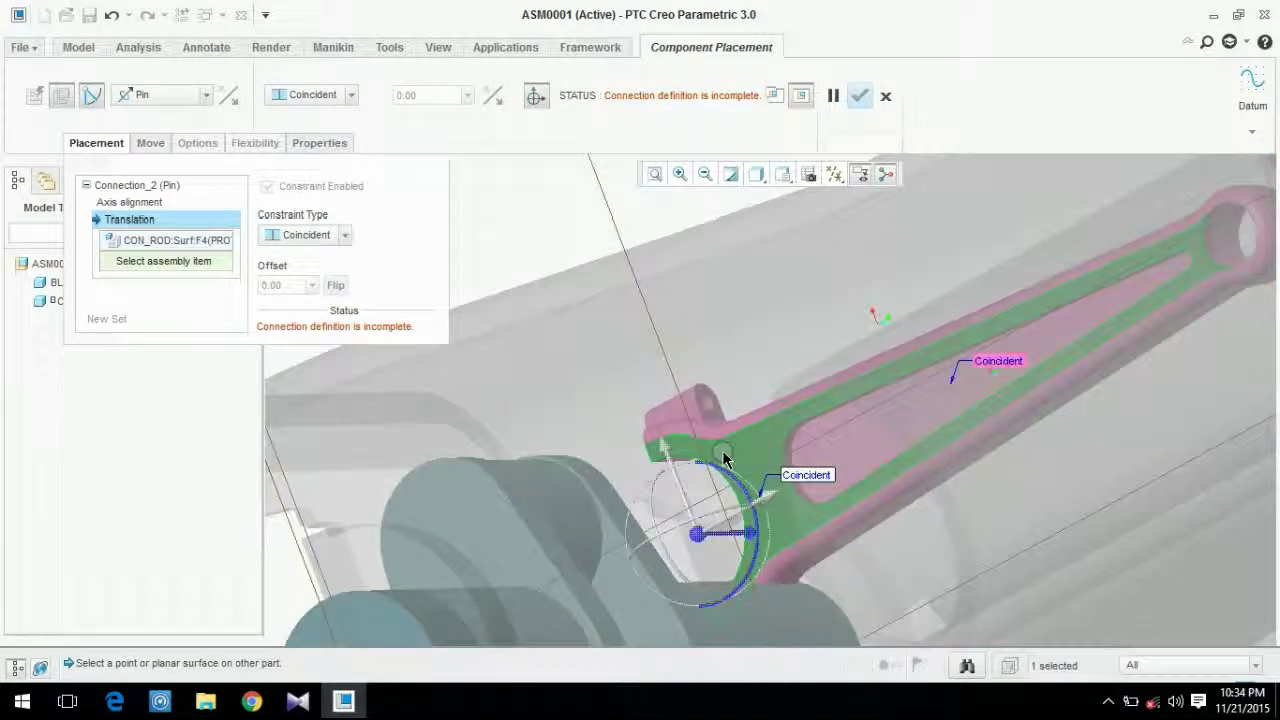
pyautogui.scroll(3, 725, 458)
pyautogui.moveTo(725, 458); pyautogui.dragTo(709, 623, button='middle')
pyautogui.scroll(-4, 812, 475)
pyautogui.click(875, 479)
pyautogui.scroll(2, 873, 478)
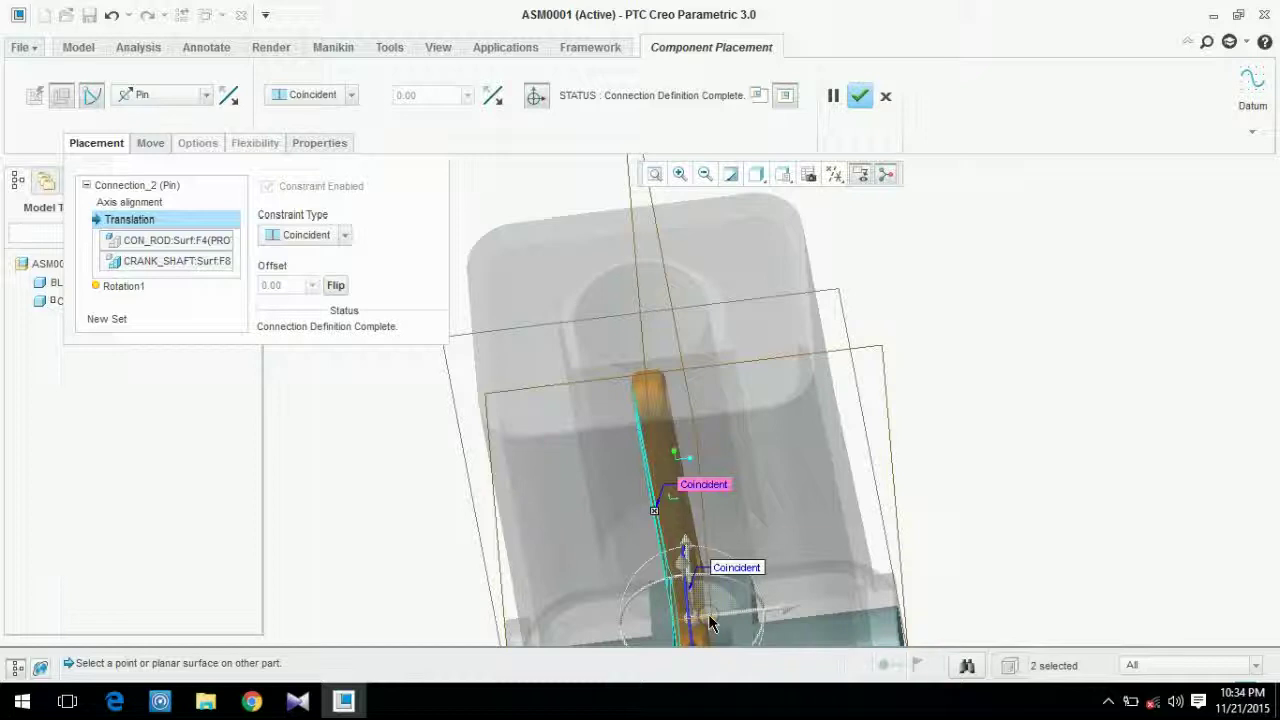
# - Begin a summary measurement with the opposite crank web's inner face as the first reference
pyautogui.moveTo(677, 497); pyautogui.dragTo(629, 434, button='middle')
pyautogui.scroll(-2, 686, 491)
pyautogui.scroll(6, 688, 470)
pyautogui.scroll(-3, 707, 488)
pyautogui.scroll(-2, 623, 423)
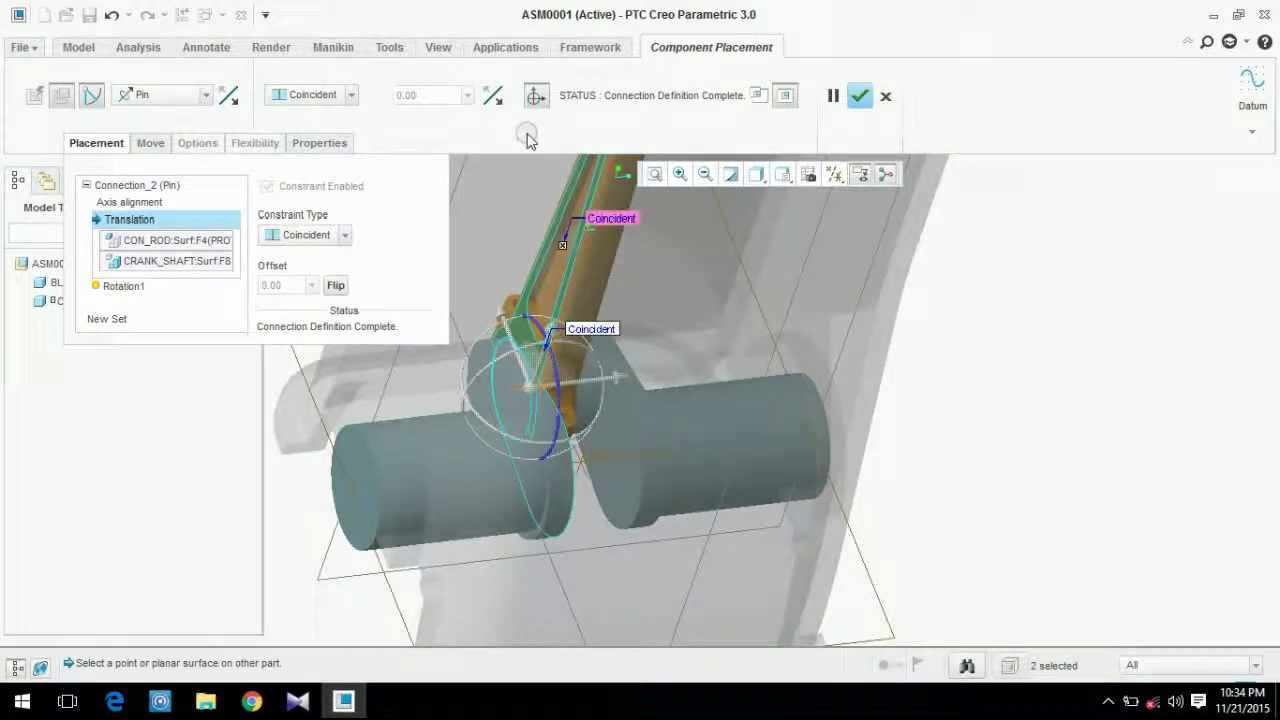
pyautogui.click(96, 143)
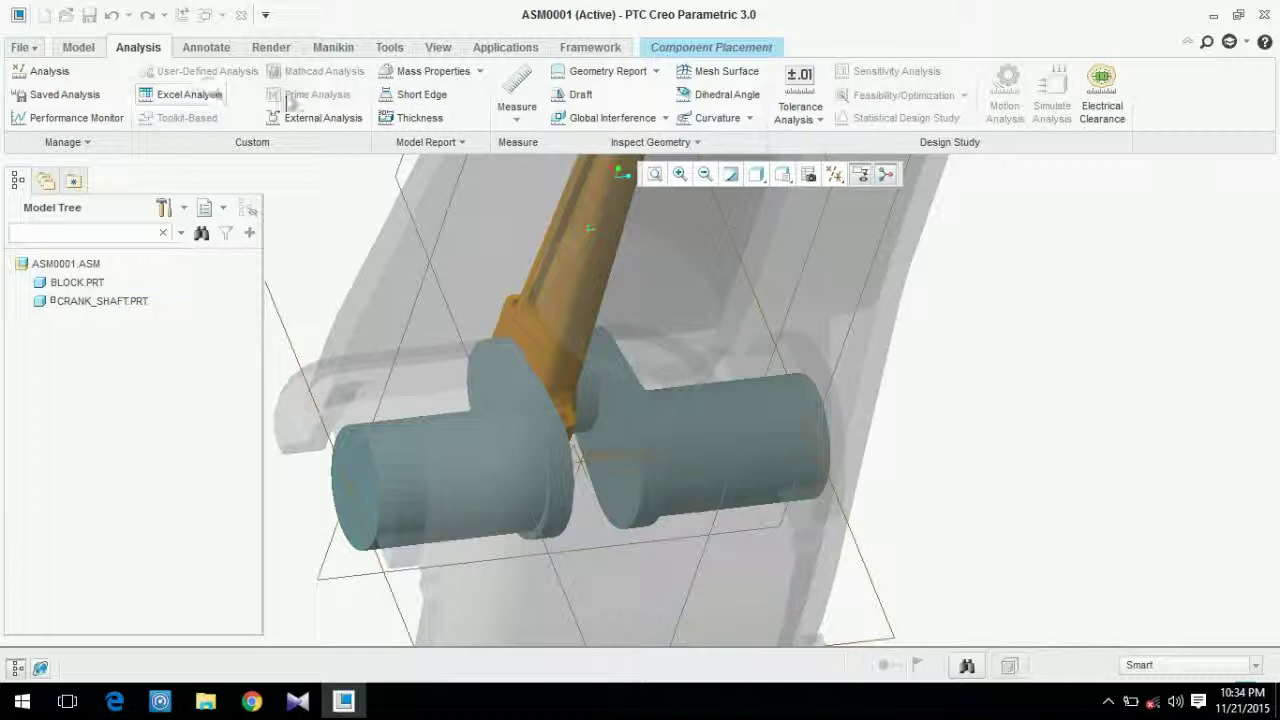
pyautogui.click(516, 90)
pyautogui.moveTo(580, 410); pyautogui.dragTo(502, 447, button='middle')
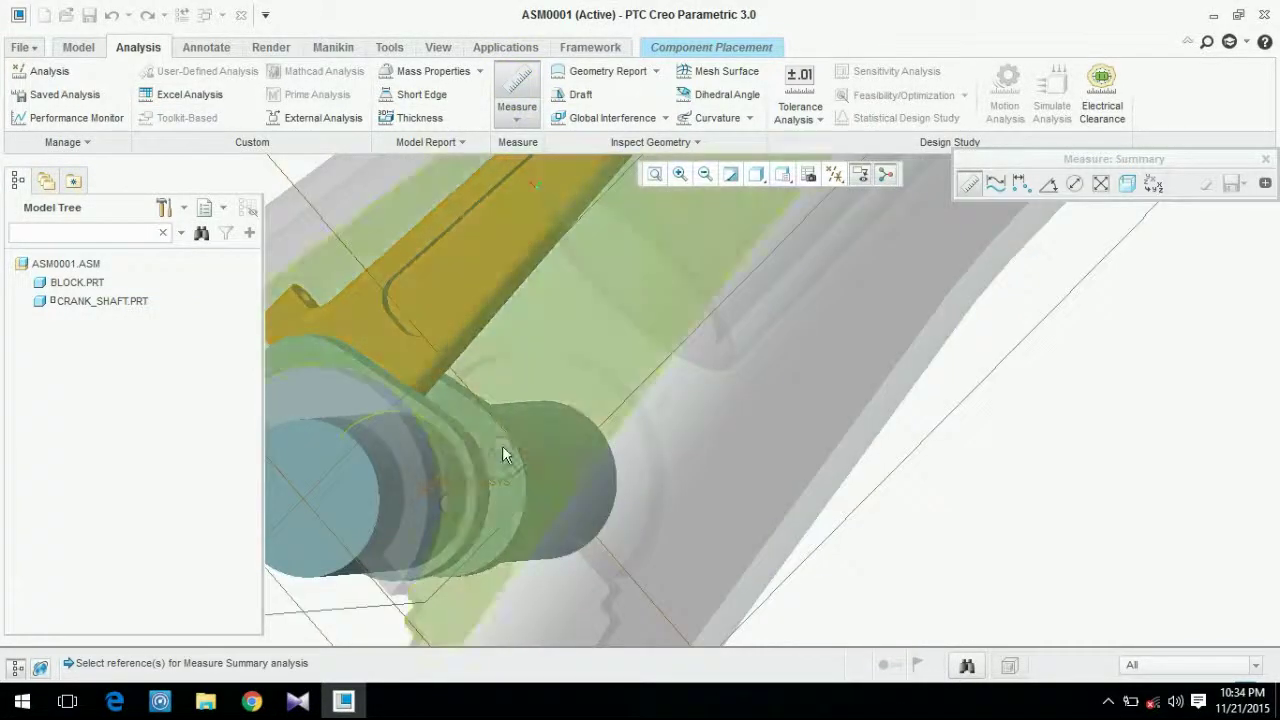
pyautogui.scroll(-4, 502, 445)
pyautogui.click(502, 447)
pyautogui.scroll(2, 500, 444)
pyautogui.moveTo(500, 444); pyautogui.dragTo(756, 297, button='middle')
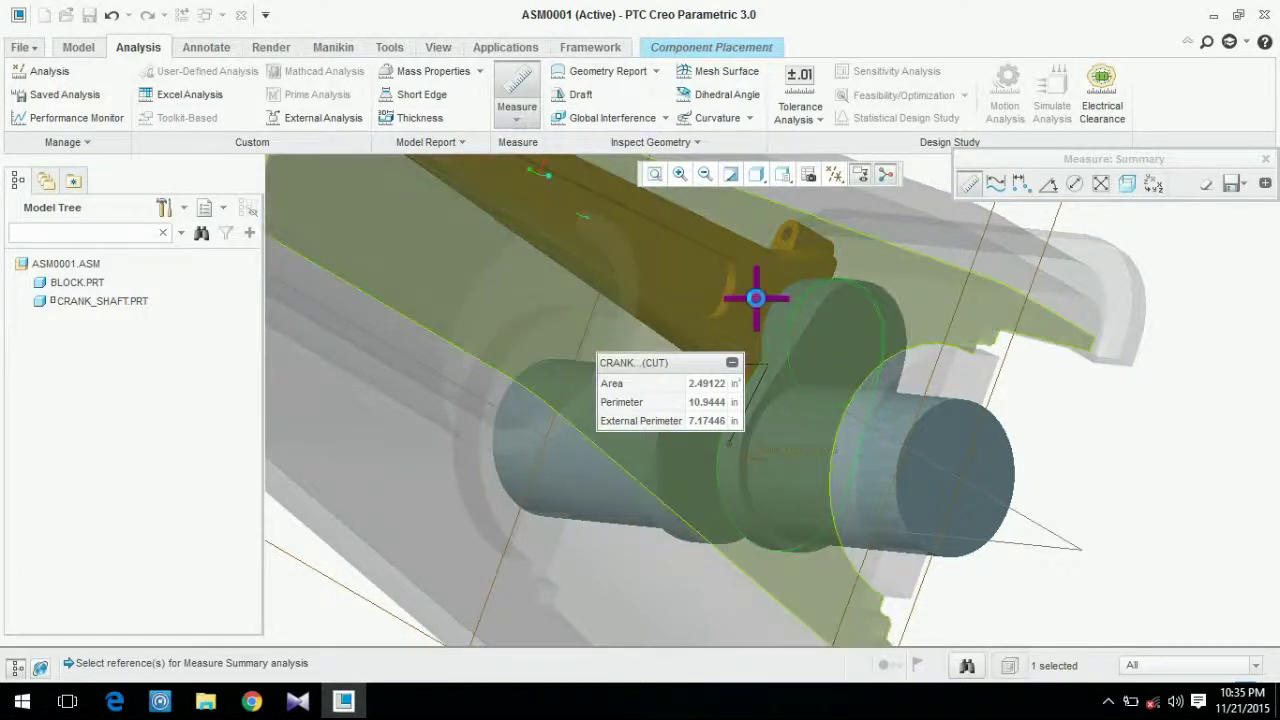
# - Measure the distance from that web face to the connecting rod's facing flat side
pyautogui.rightClick(754, 297)
pyautogui.rightClick(751, 297)
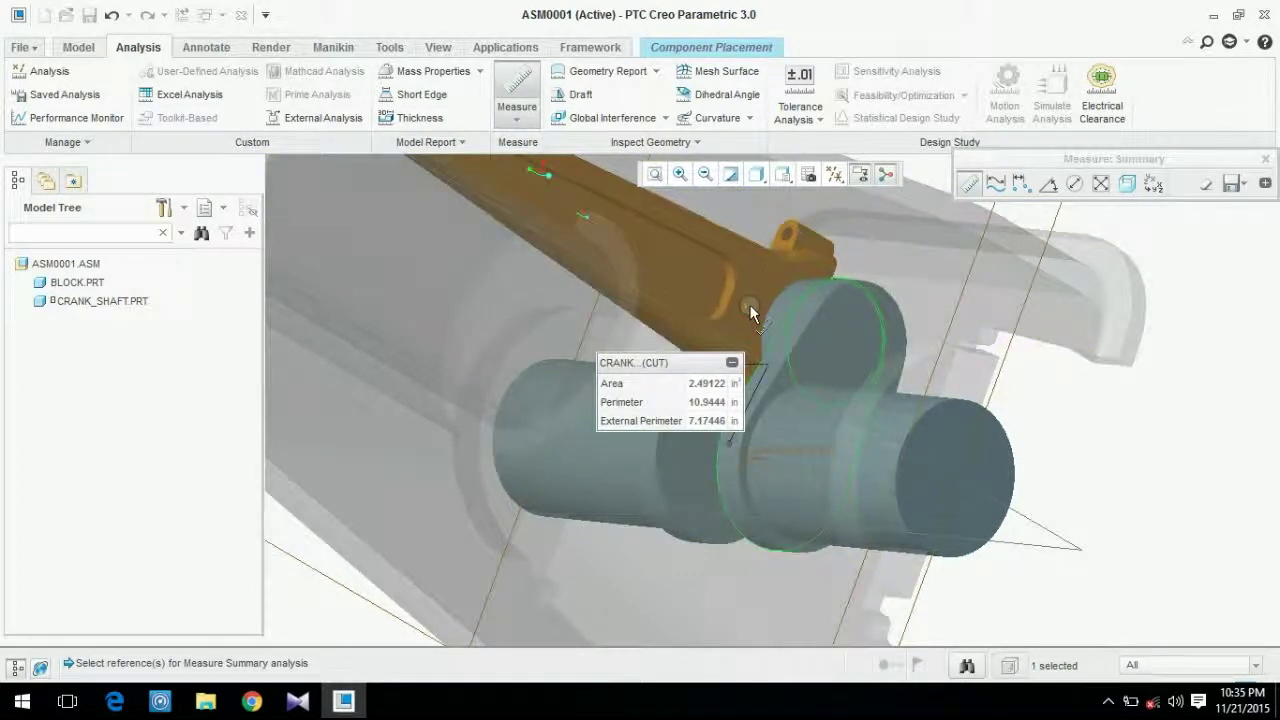
pyautogui.middleClick(742, 329)
pyautogui.scroll(-3, 753, 315)
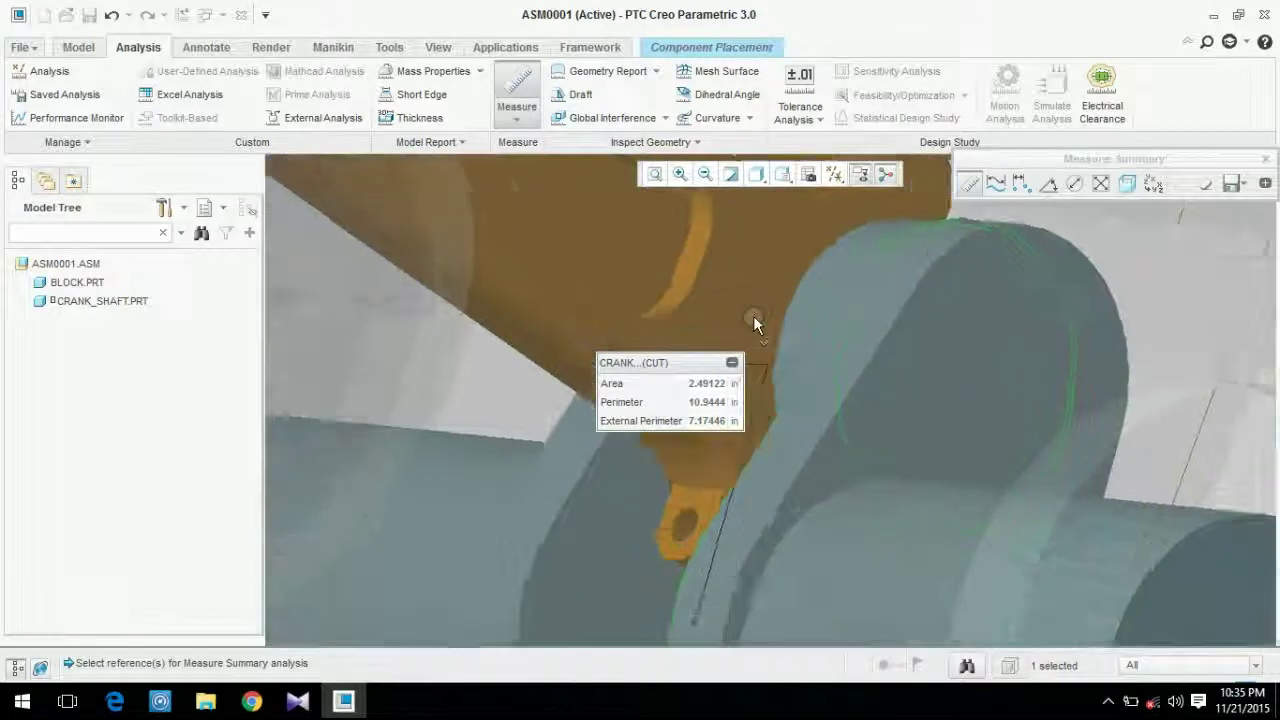
pyautogui.scroll(-3, 763, 296)
pyautogui.middleClick(763, 296)
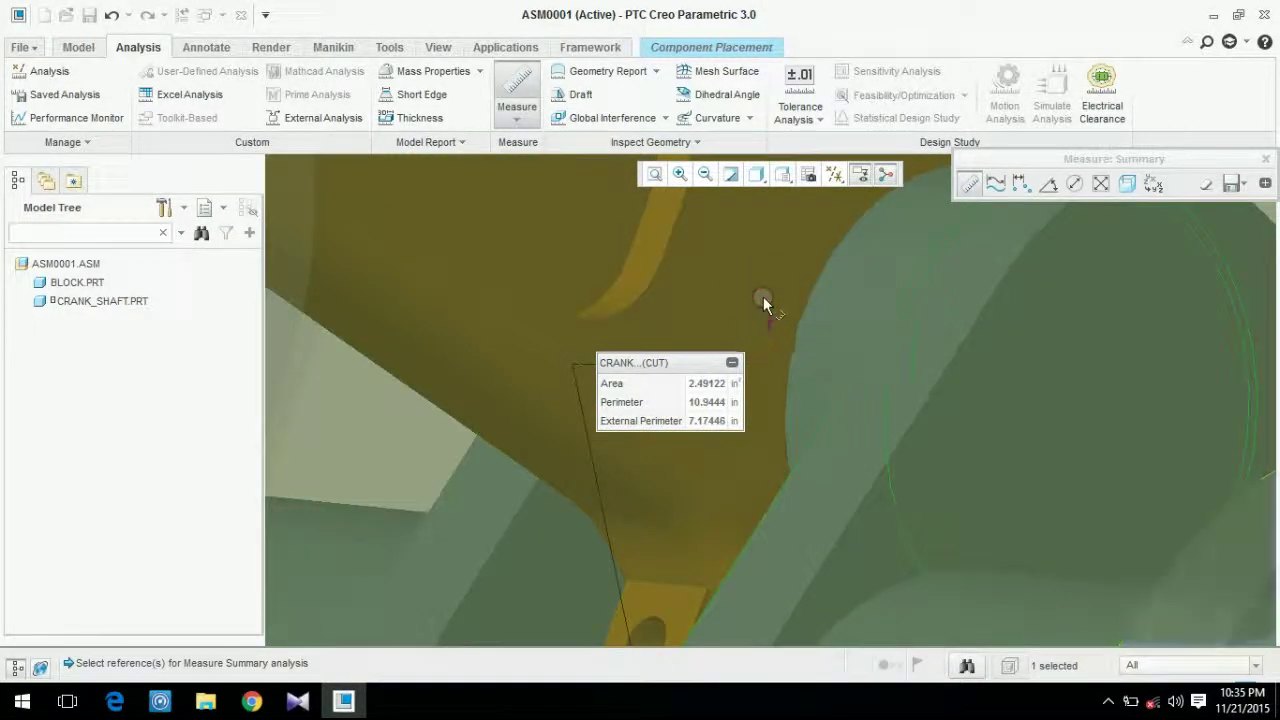
pyautogui.middleClick(763, 296)
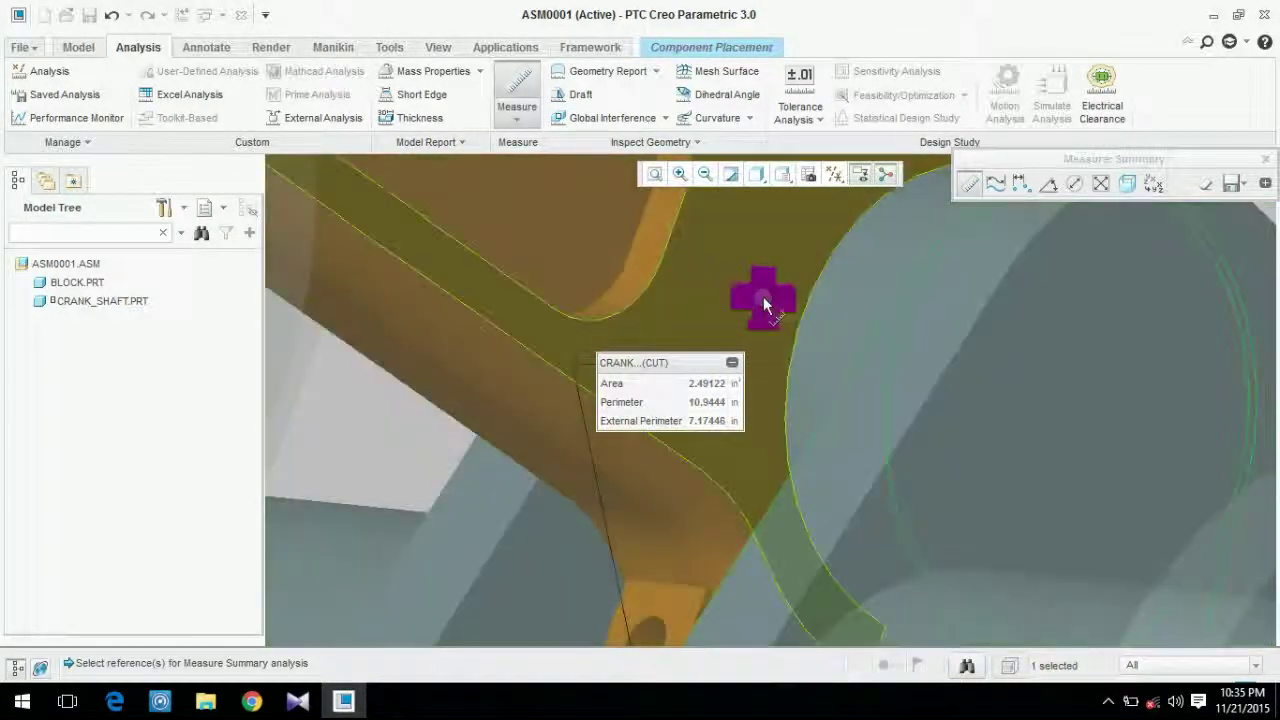
pyautogui.keyDown('ctrl'); pyautogui.click(763, 298); pyautogui.keyUp('ctrl')
pyautogui.scroll(3, 763, 298)
pyautogui.moveTo(763, 298)
pyautogui.mouseDown(button='middle')
pyautogui.moveTo(770, 316)
pyautogui.moveTo(780, 300)
pyautogui.moveTo(791, 314)
pyautogui.moveTo(760, 300)
pyautogui.mouseUp(button='middle')
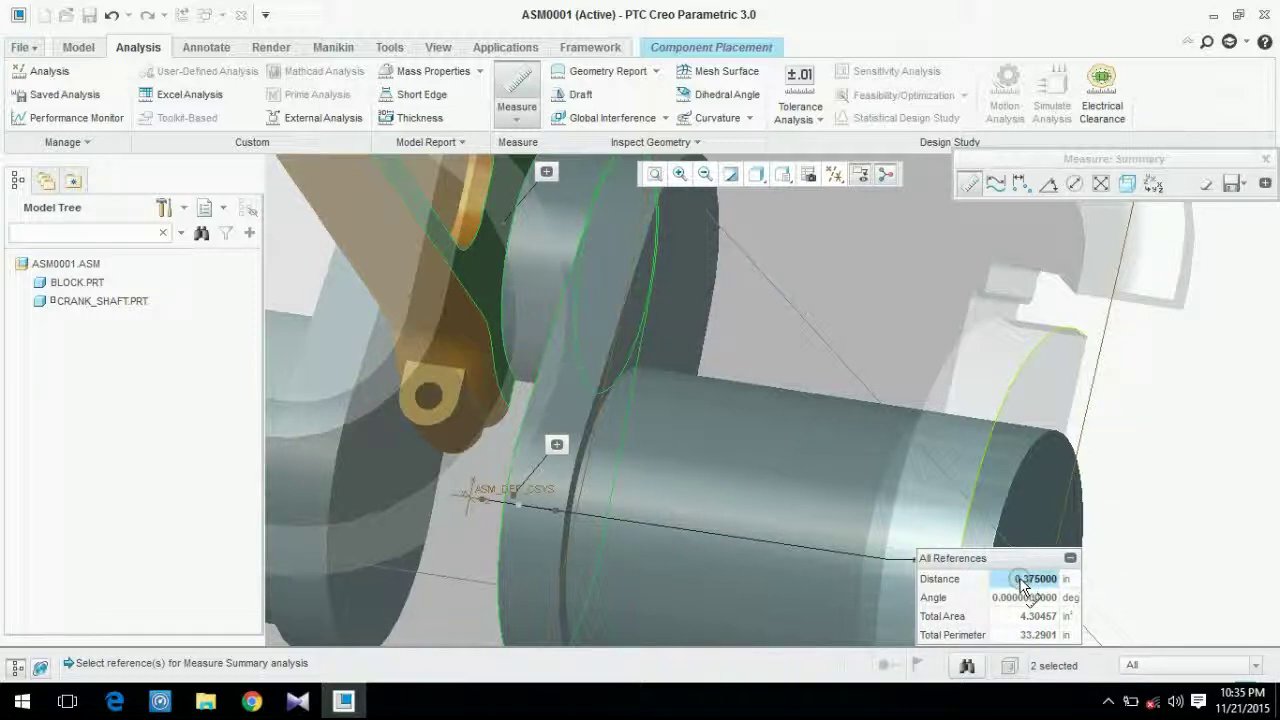
# - Close the measurement and resume the connecting rod's paused component placement
pyautogui.click(1070, 557)
pyautogui.click(718, 72)
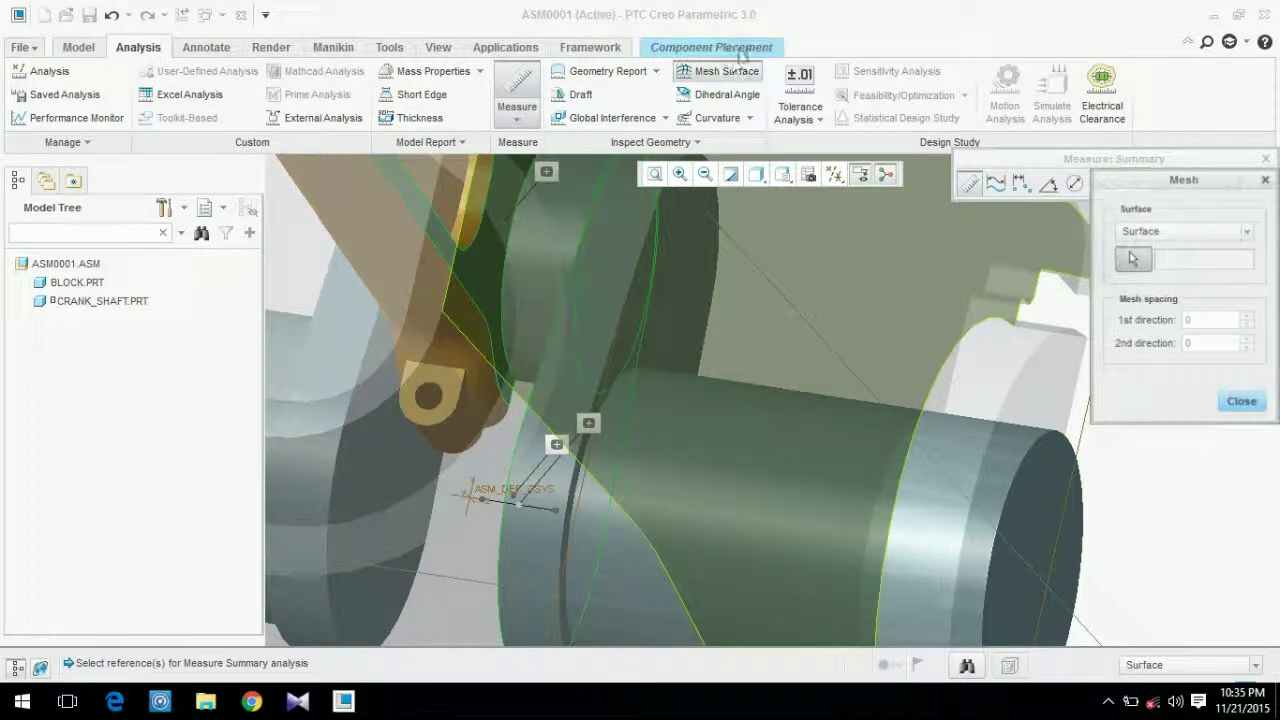
pyautogui.click(1242, 400)
pyautogui.click(730, 45)
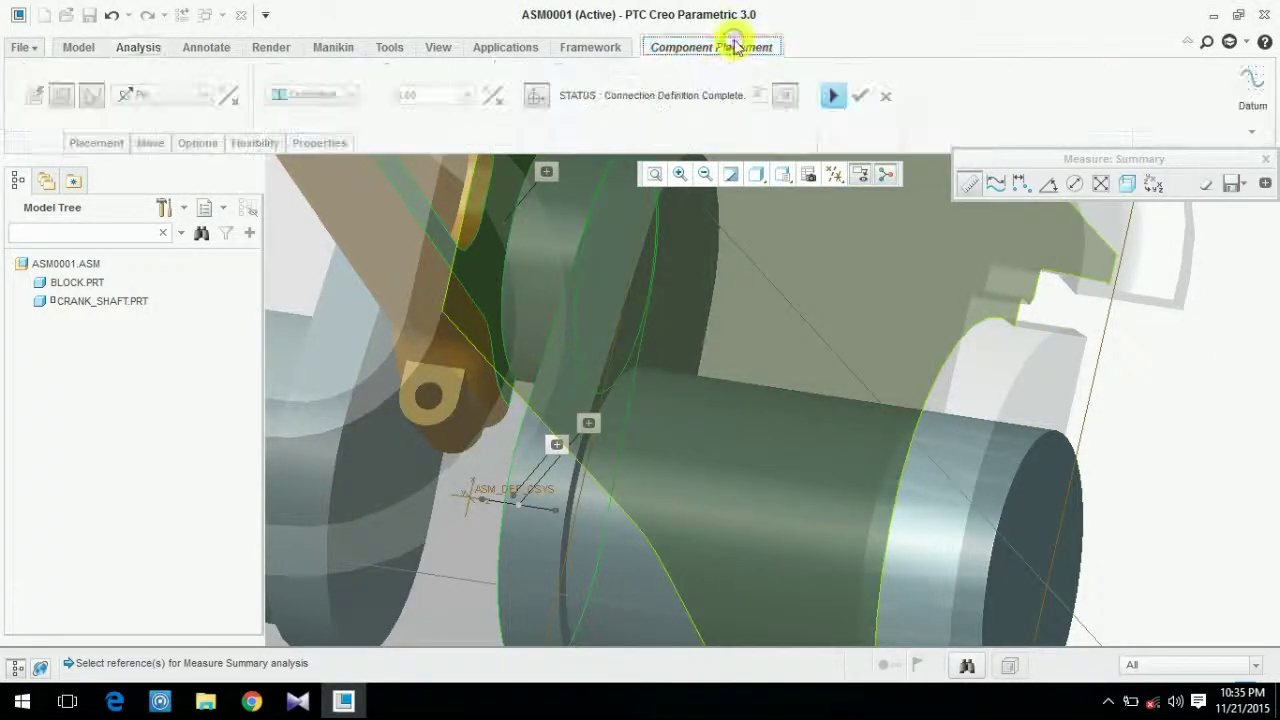
pyautogui.click(1265, 160)
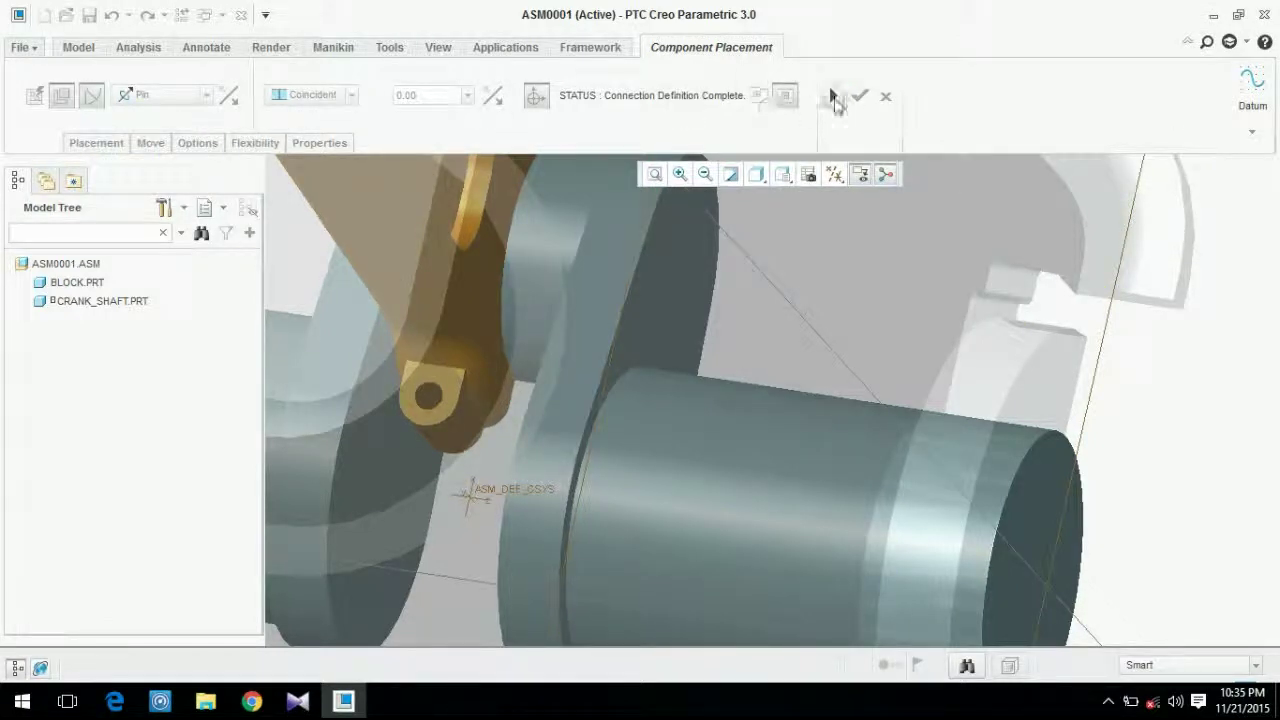
pyautogui.click(834, 97)
# - Set the Pin's translation constraint to Distance with an offset of 0.375000/2
pyautogui.click(96, 143)
pyautogui.click(328, 240)
pyautogui.click(321, 256)
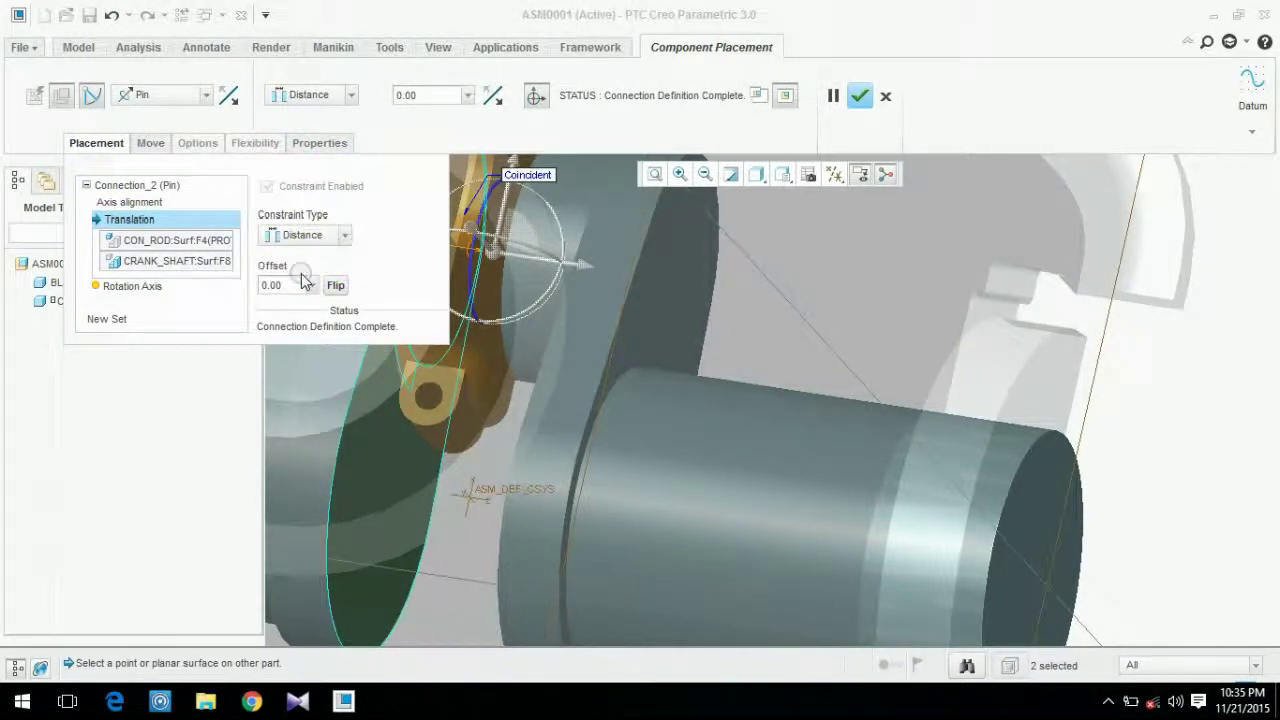
pyautogui.write('0.375')
pyautogui.press('Return')
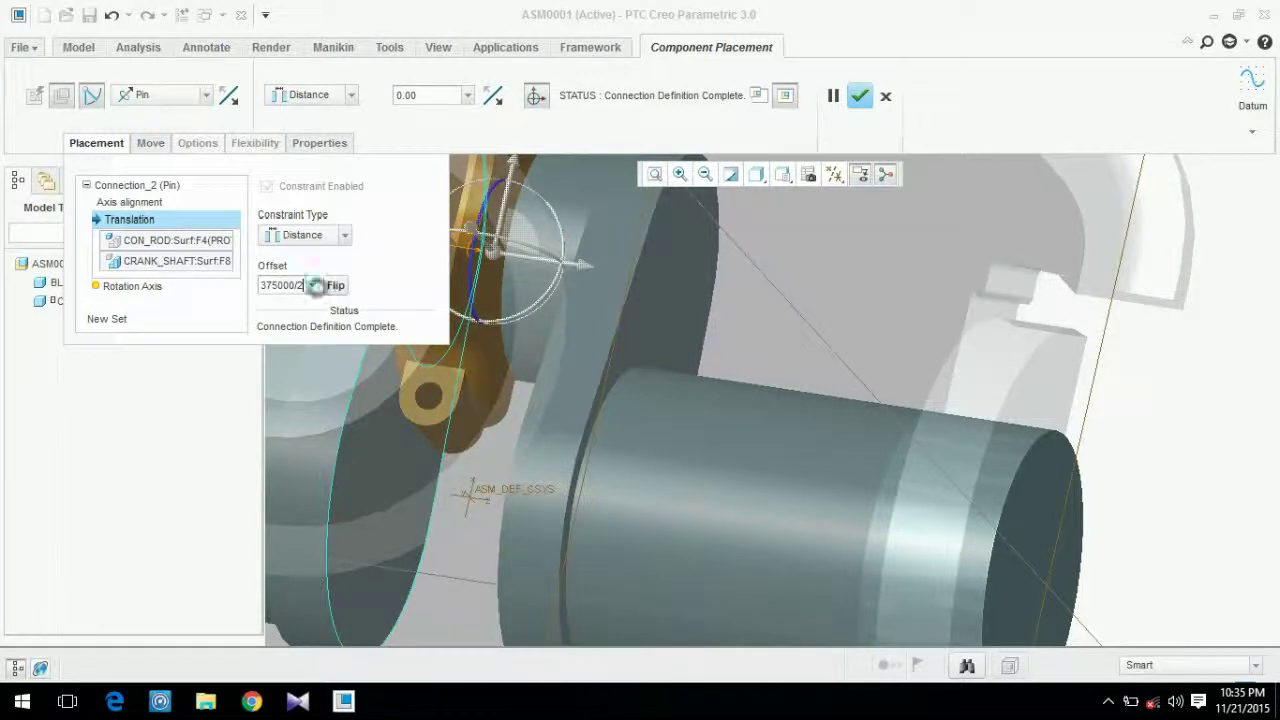
pyautogui.press('Return')
# - Check the connecting rod's position between the crank webs and accept its Pin connection placement
pyautogui.scroll(5, 674, 389)
pyautogui.moveTo(674, 389)
pyautogui.mouseDown(button='middle')
pyautogui.moveTo(698, 378)
pyautogui.moveTo(676, 384)
pyautogui.mouseUp(button='middle')
pyautogui.scroll(-5, 540, 399)
pyautogui.moveTo(566, 380); pyautogui.dragTo(665, 361, button='middle')
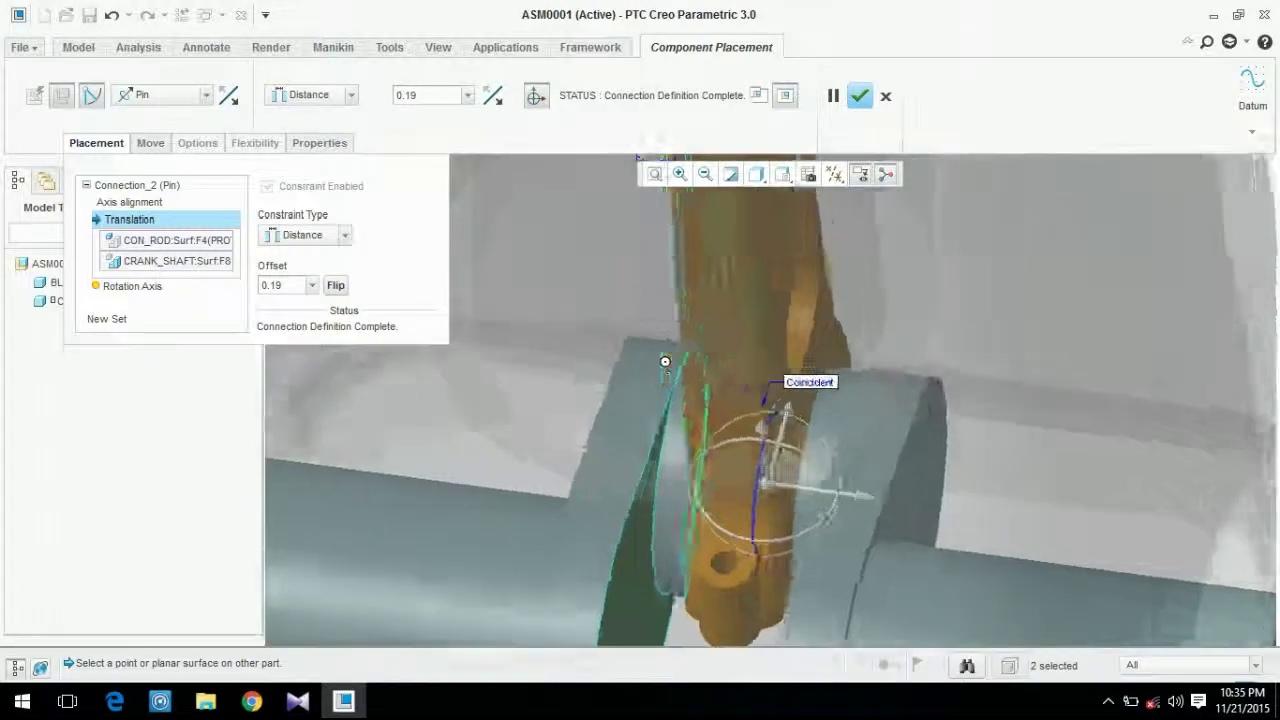
pyautogui.scroll(3, 665, 361)
pyautogui.click(862, 94)
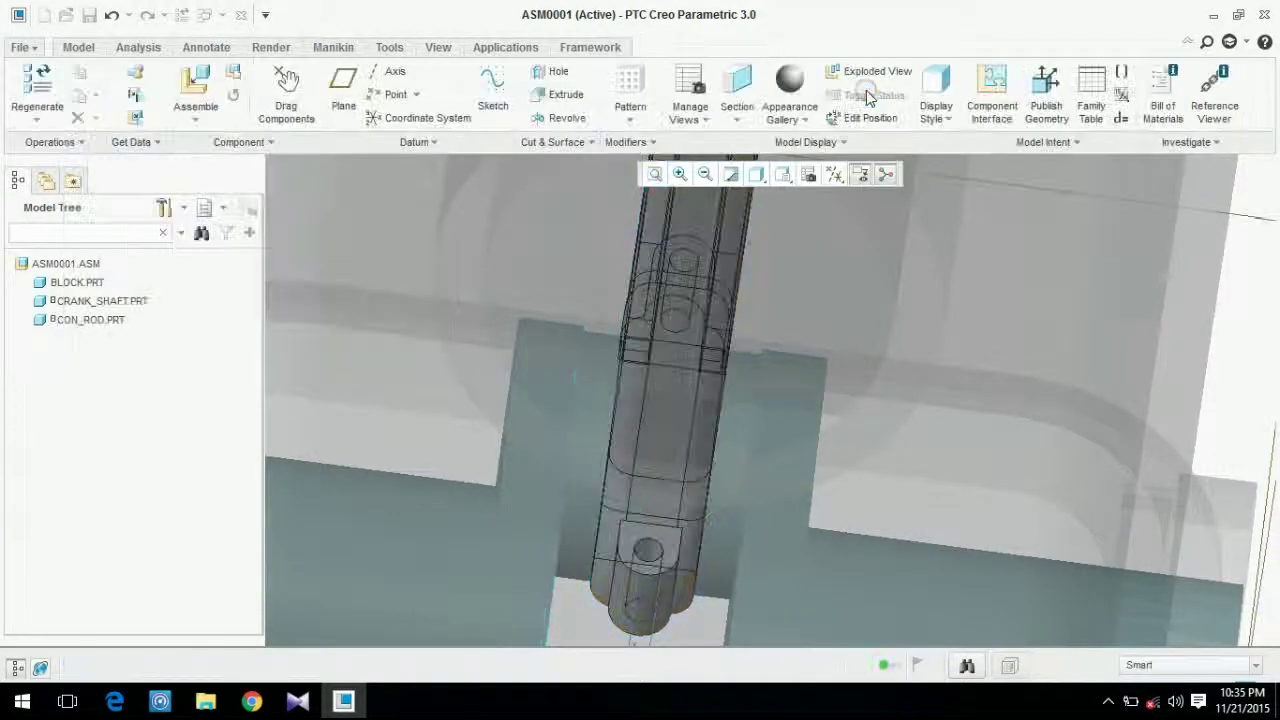
# - Examine the placed connecting rod's side clearance to the crank webs inside the block
pyautogui.scroll(3, 1250, 358)
pyautogui.moveTo(1243, 363); pyautogui.dragTo(1176, 378, button='middle')
pyautogui.scroll(-3, 900, 430)
pyautogui.moveTo(888, 431); pyautogui.dragTo(935, 353, button='middle')
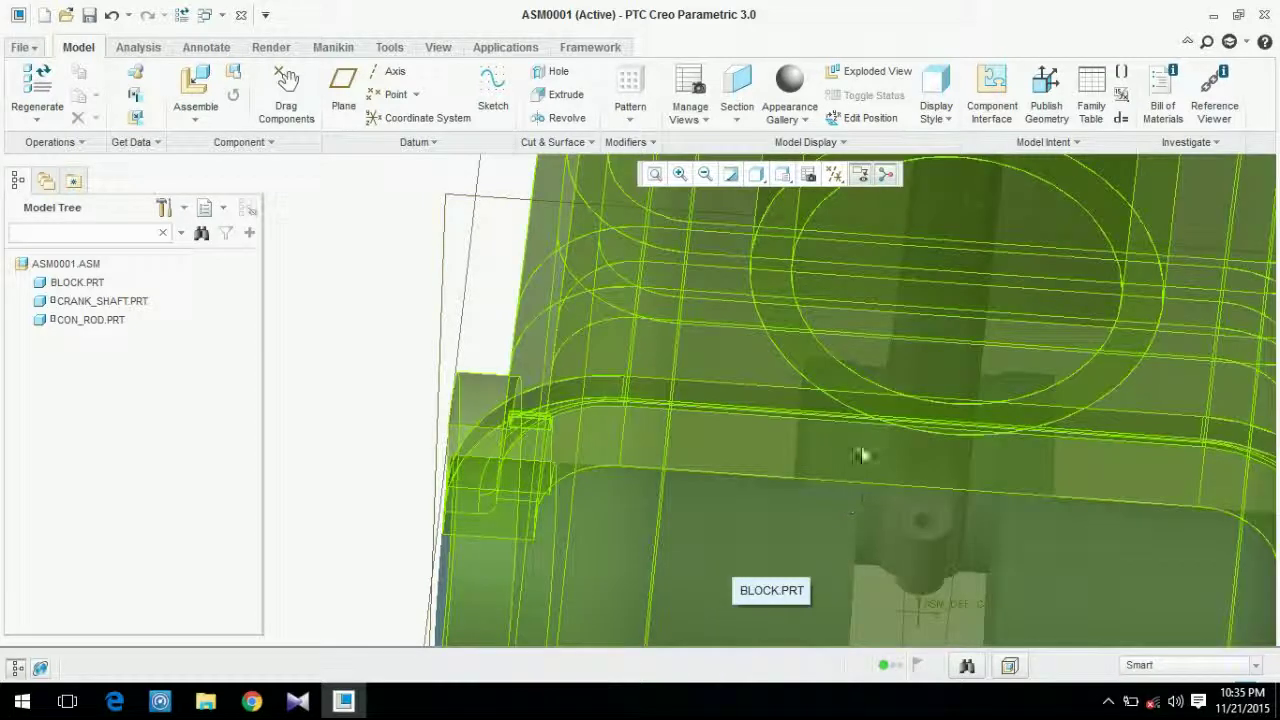
pyautogui.click(1009, 467)
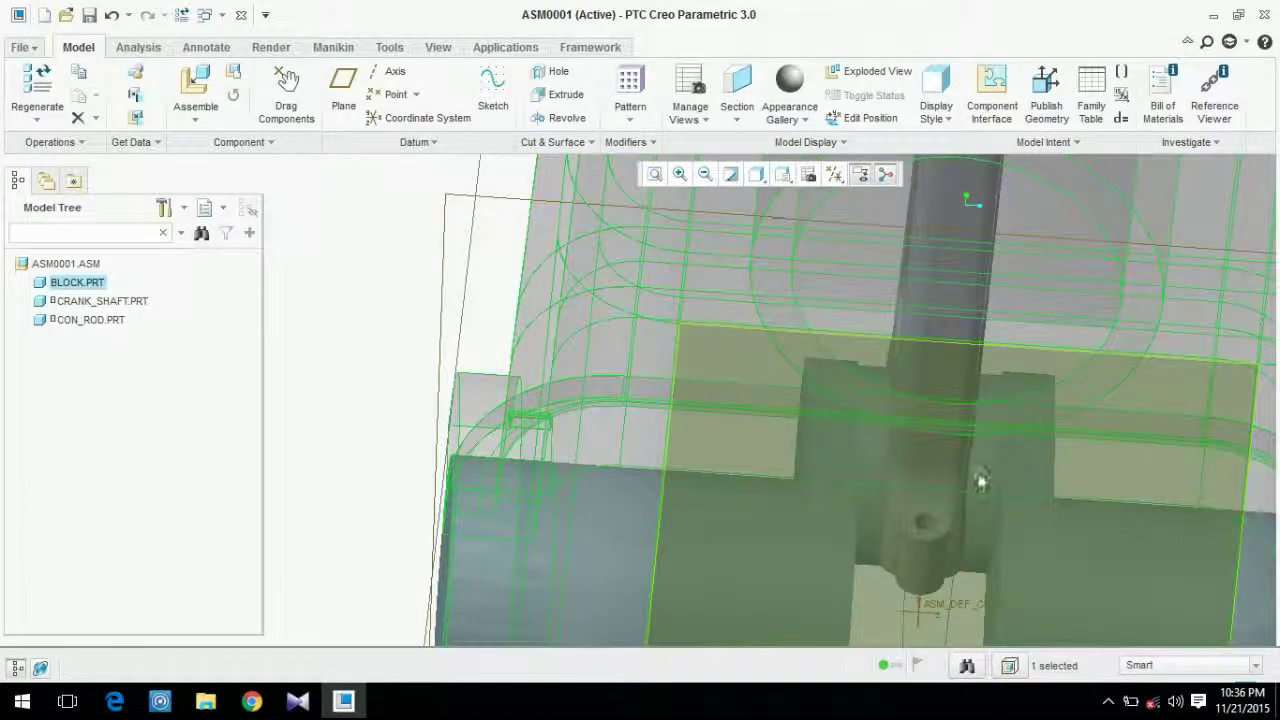
pyautogui.click(297, 371)
# - Insert end_cap.prt from the tutorial1 folder into the assembly
pyautogui.scroll(5, 380, 385)
pyautogui.moveTo(396, 354)
pyautogui.mouseDown(button='middle')
pyautogui.moveTo(470, 340)
pyautogui.moveTo(397, 337)
pyautogui.moveTo(509, 371)
pyautogui.moveTo(437, 372)
pyautogui.moveTo(431, 360)
pyautogui.mouseUp(button='middle')
pyautogui.click(195, 85)
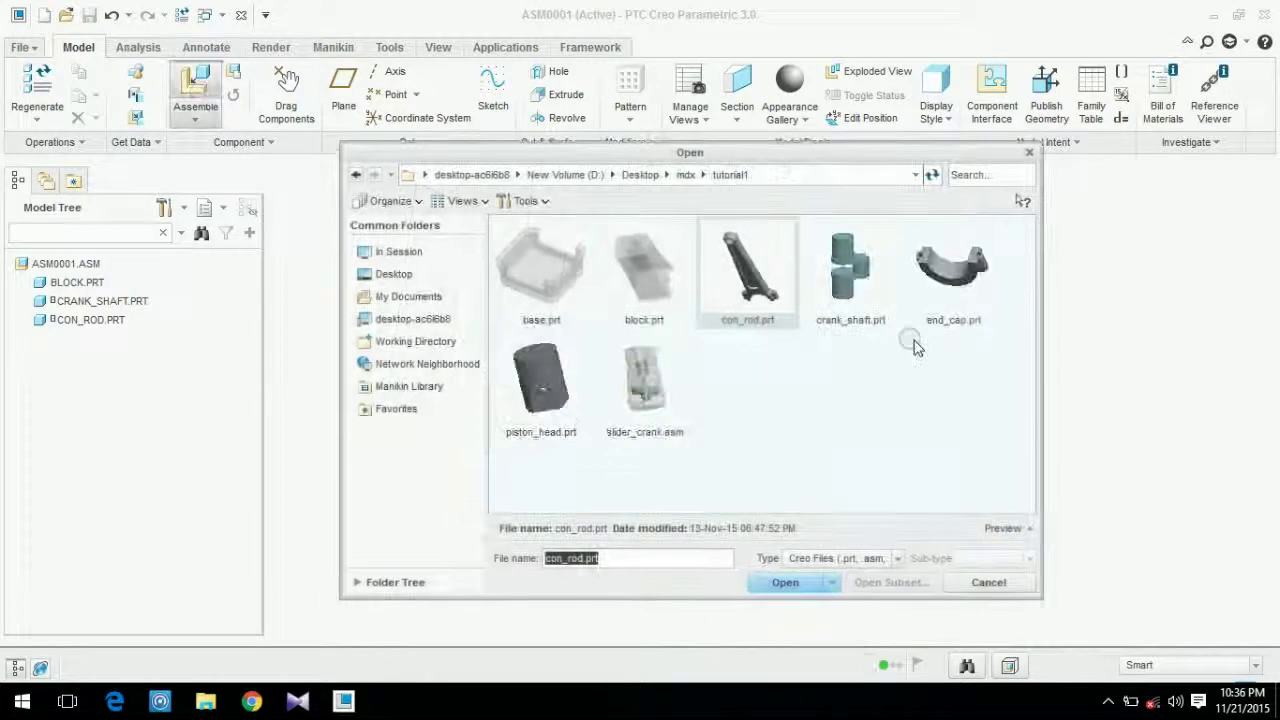
pyautogui.click(940, 300)
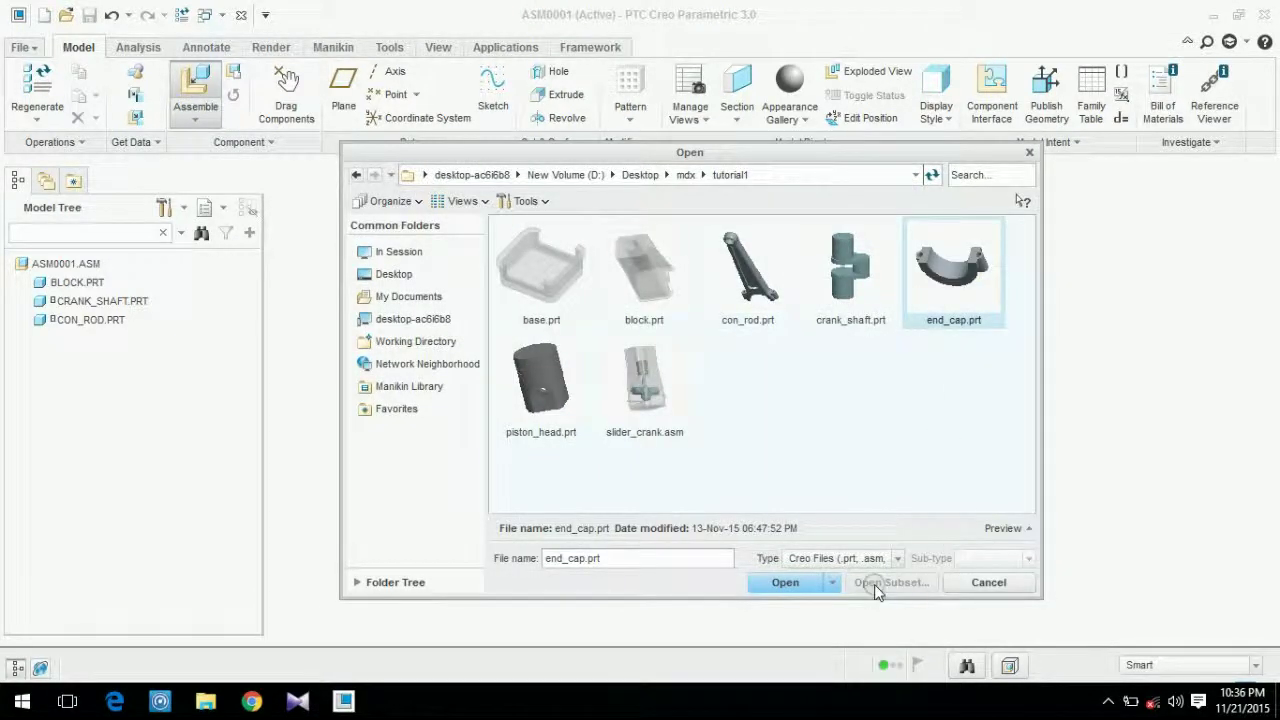
pyautogui.click(785, 582)
# - Constrain one of the end cap's bolt holes Coincident with the matching bolt hole on the connecting rod's big end
pyautogui.moveTo(679, 379); pyautogui.dragTo(397, 384, button='middle')
pyautogui.scroll(-5, 397, 384)
pyautogui.scroll(-5, 480, 345)
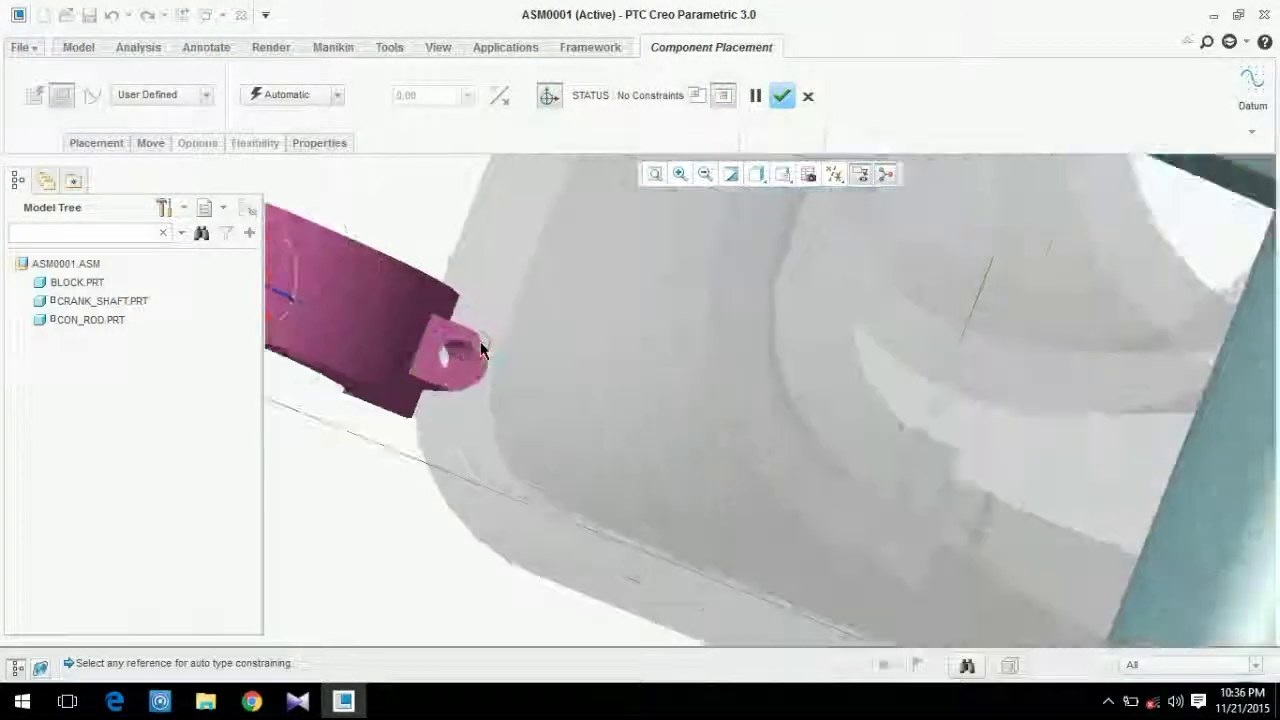
pyautogui.click(458, 356)
pyautogui.scroll(3, 579, 305)
pyautogui.moveTo(579, 308); pyautogui.dragTo(707, 273, button='middle')
pyautogui.scroll(-6, 700, 250)
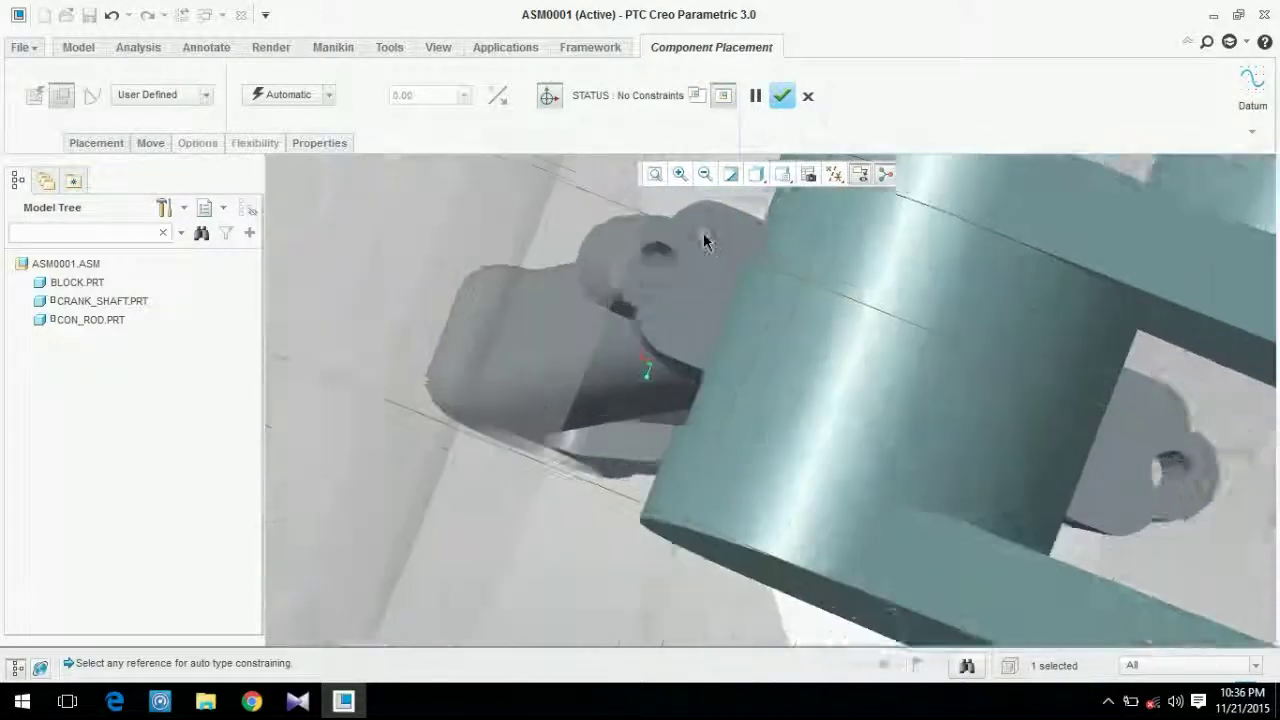
pyautogui.moveTo(837, 309); pyautogui.dragTo(657, 423, button='middle')
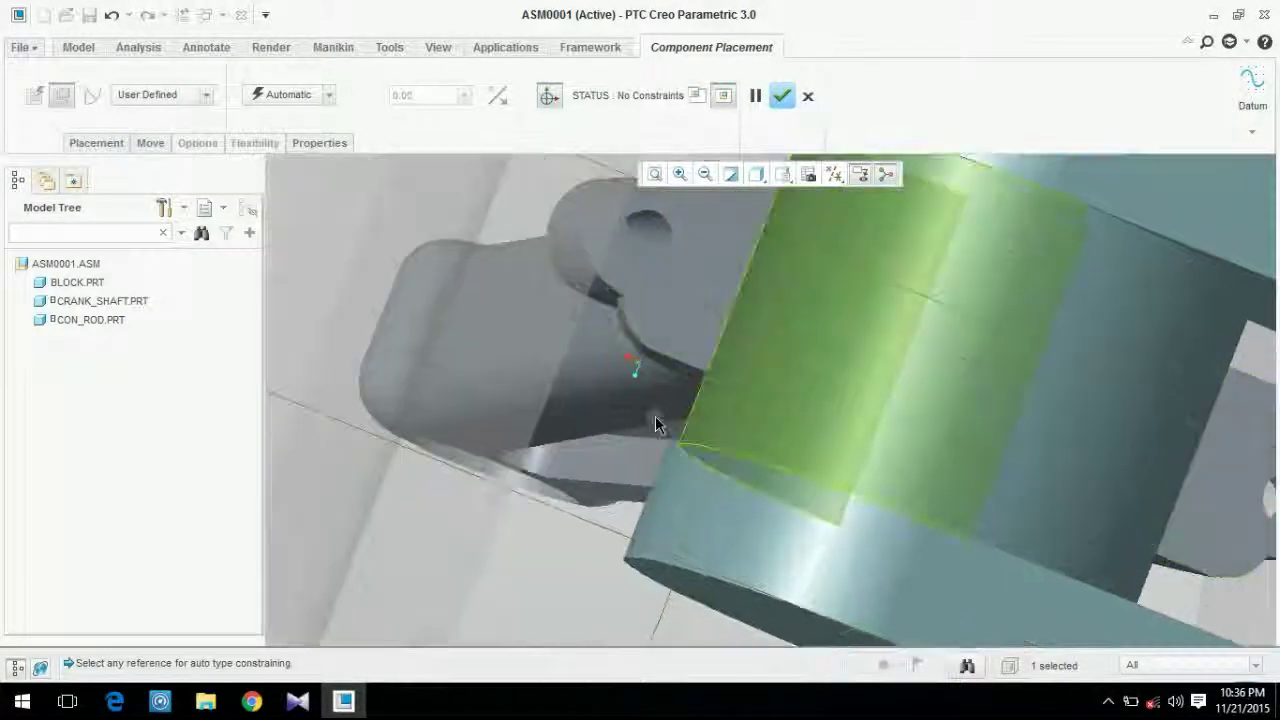
pyautogui.click(652, 234)
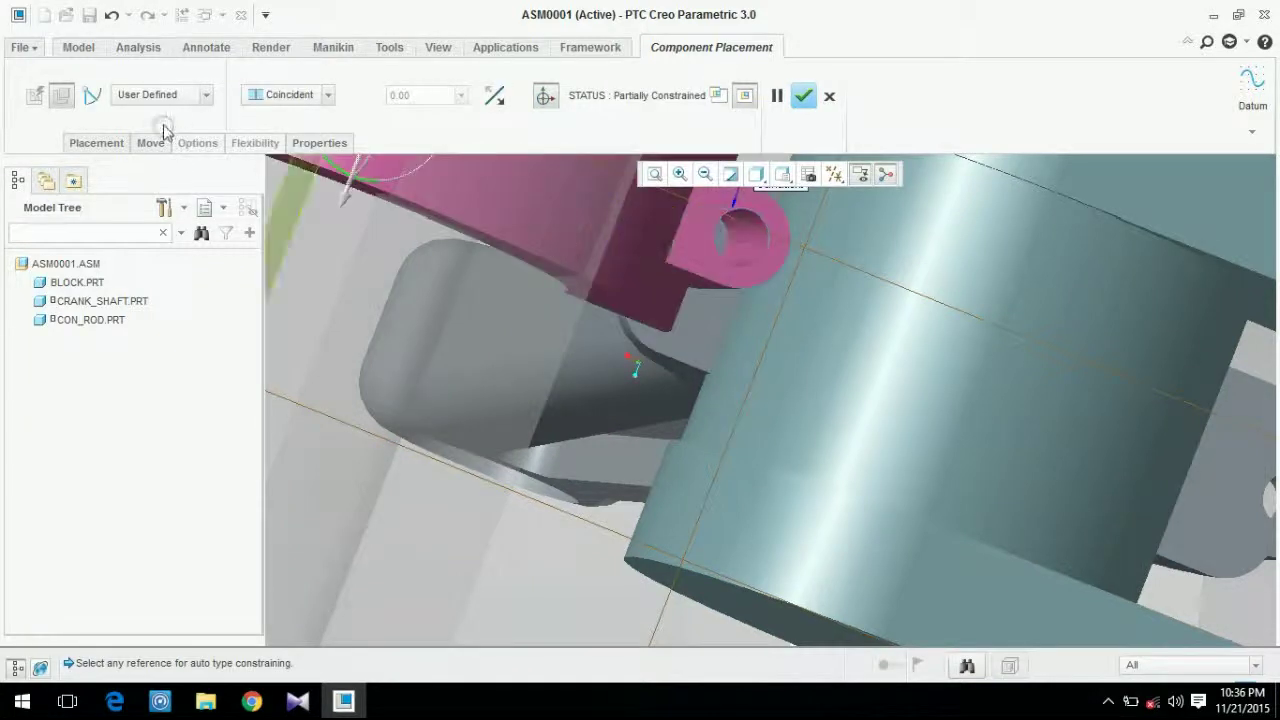
pyautogui.click(290, 95)
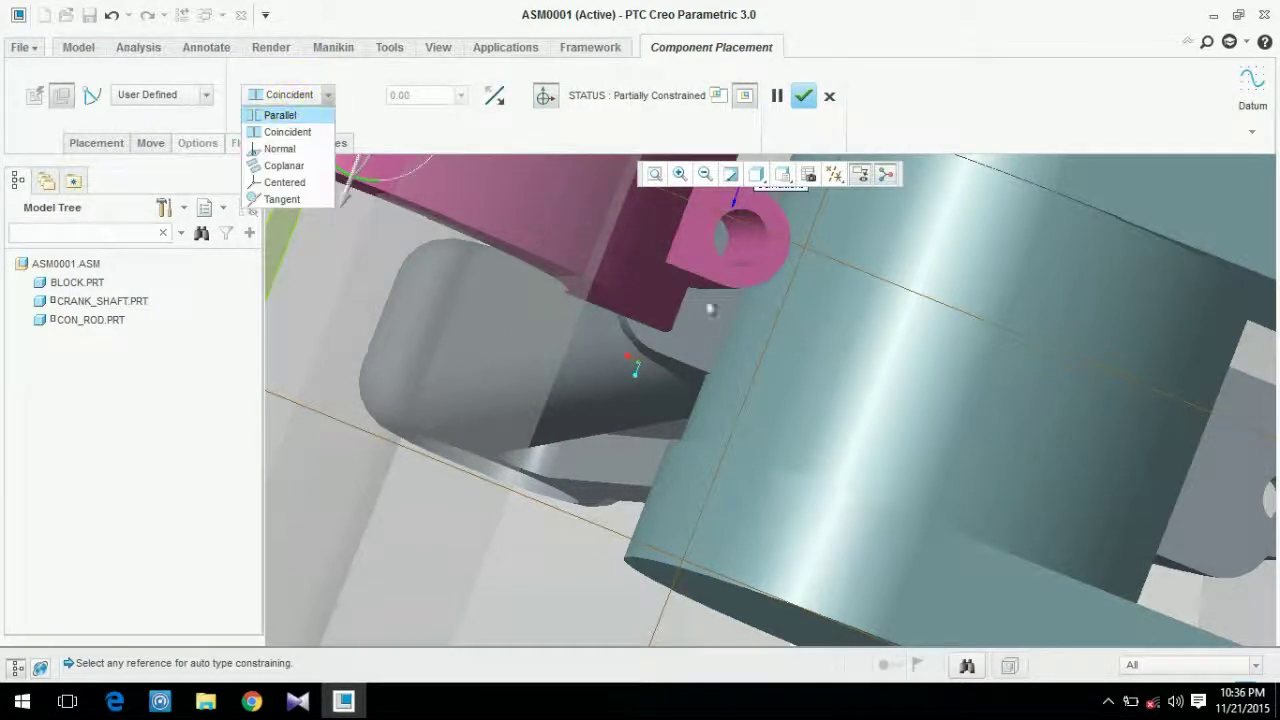
pyautogui.click(293, 284)
# - Add a second placement constraint for the end cap and swing the cap around over the crank pin, towards the connecting rod's other bolt hole
pyautogui.scroll(3, 510, 342)
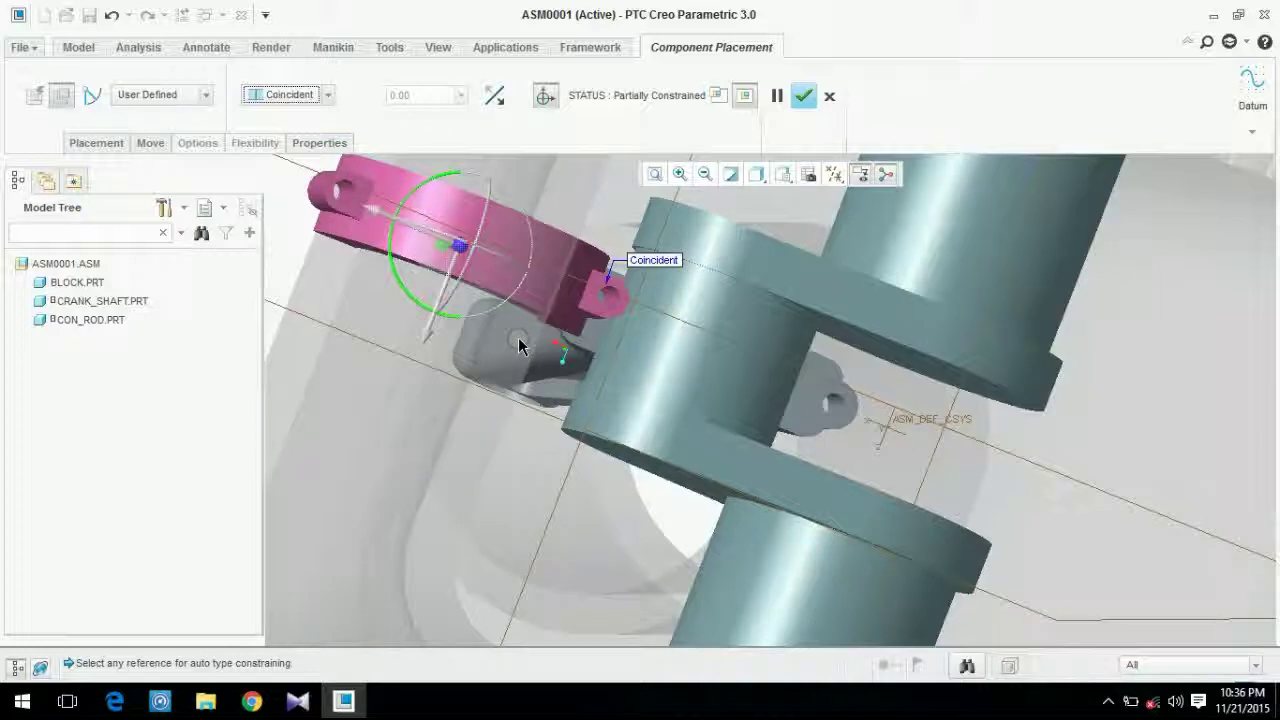
pyautogui.scroll(-2, 600, 306)
pyautogui.scroll(1, 488, 292)
pyautogui.scroll(2, 488, 294)
pyautogui.scroll(-2, 410, 260)
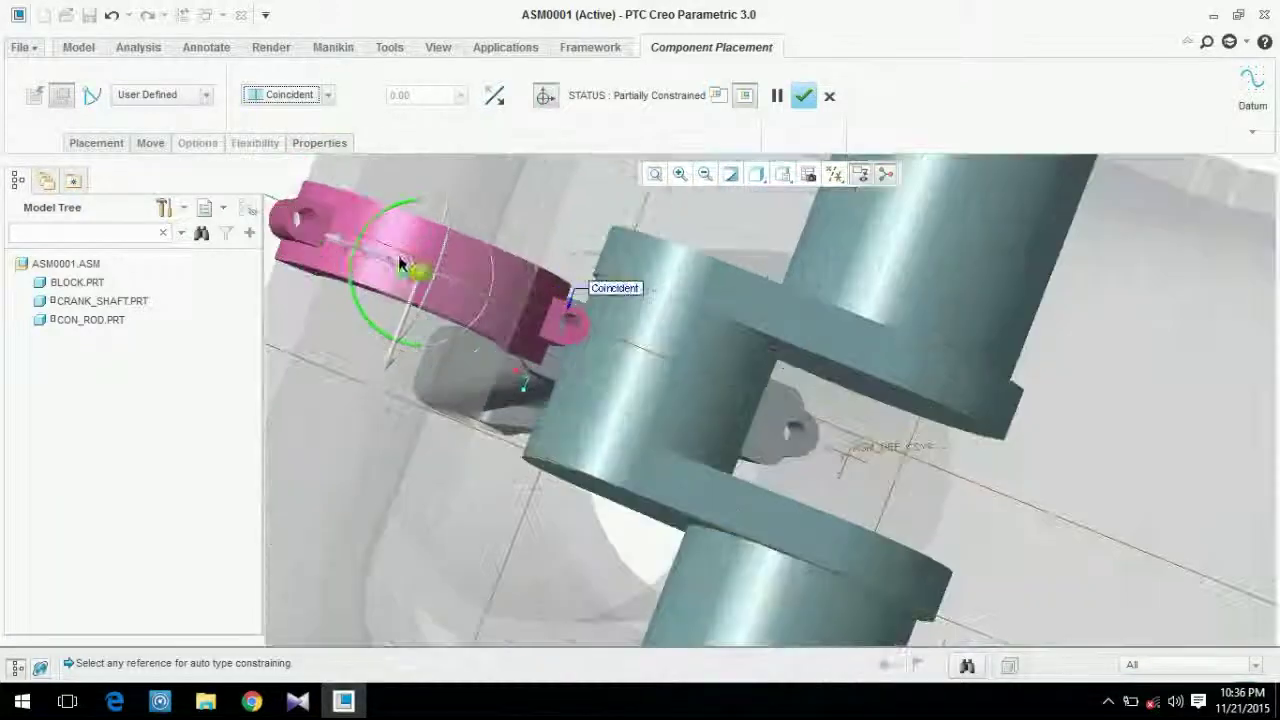
pyautogui.click(296, 216)
pyautogui.click(96, 143)
pyautogui.click(124, 268)
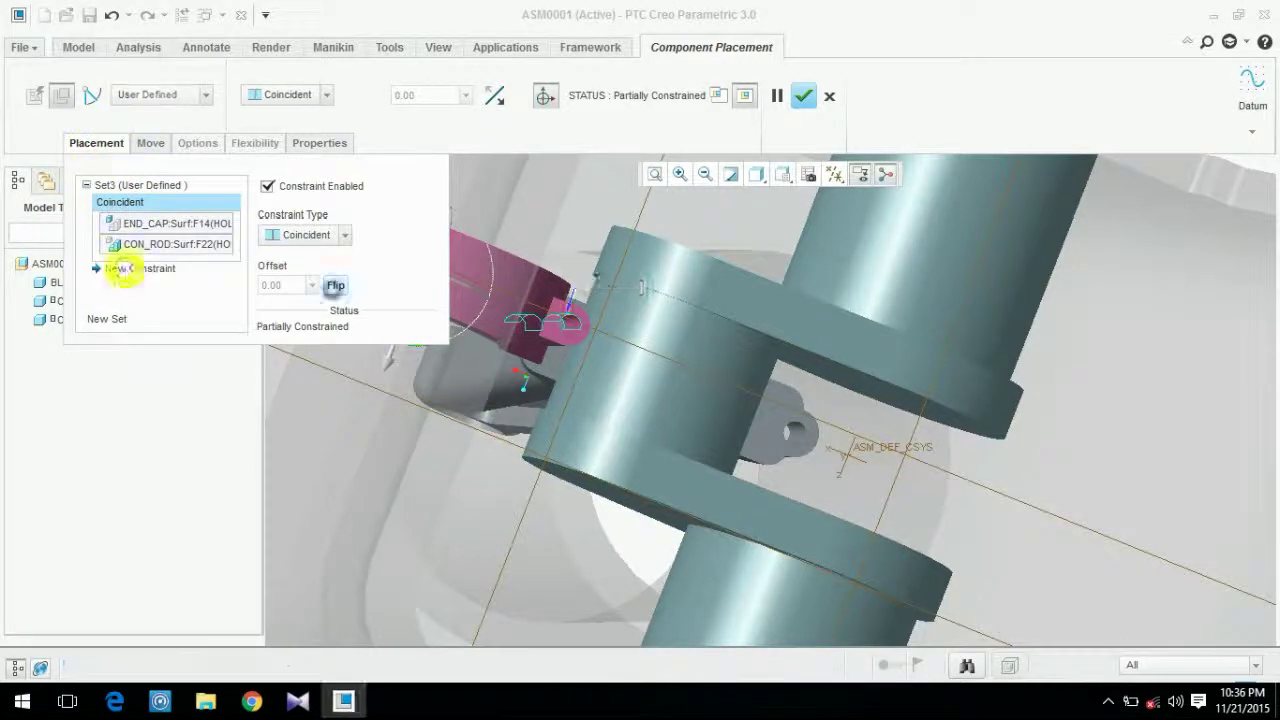
pyautogui.scroll(3, 504, 268)
pyautogui.scroll(-3, 505, 265)
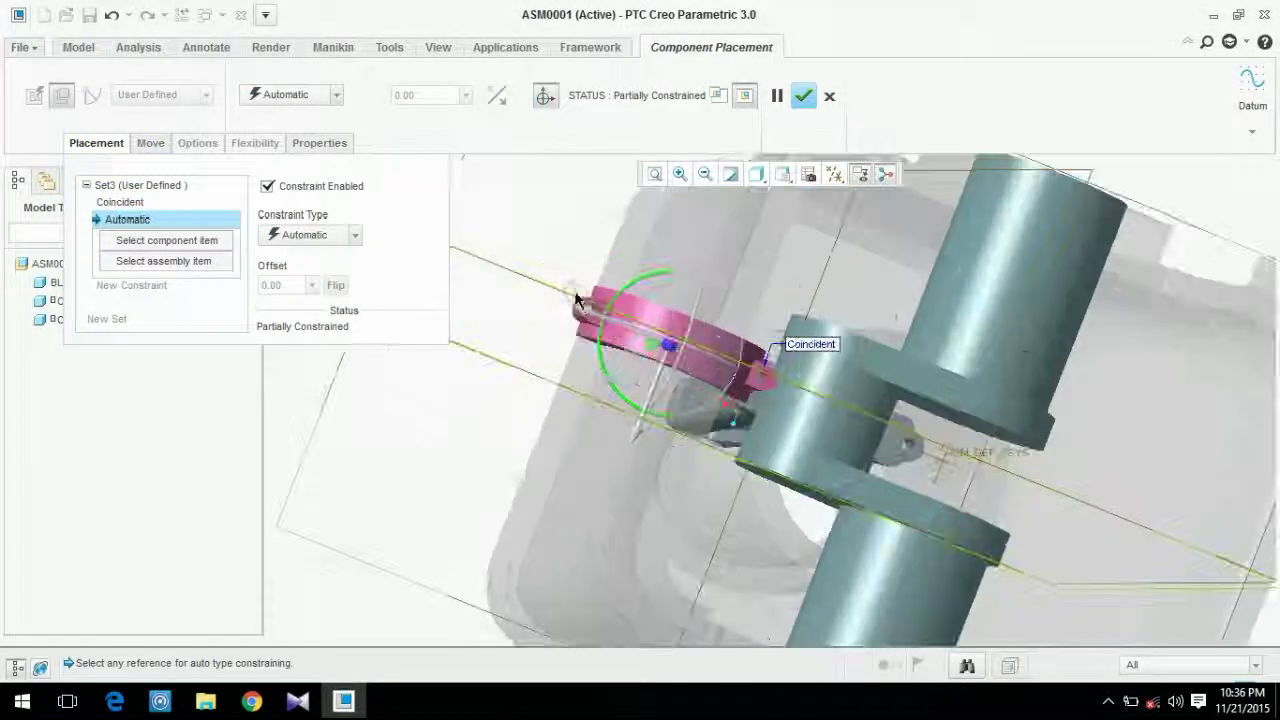
pyautogui.moveTo(628, 285); pyautogui.dragTo(708, 450)
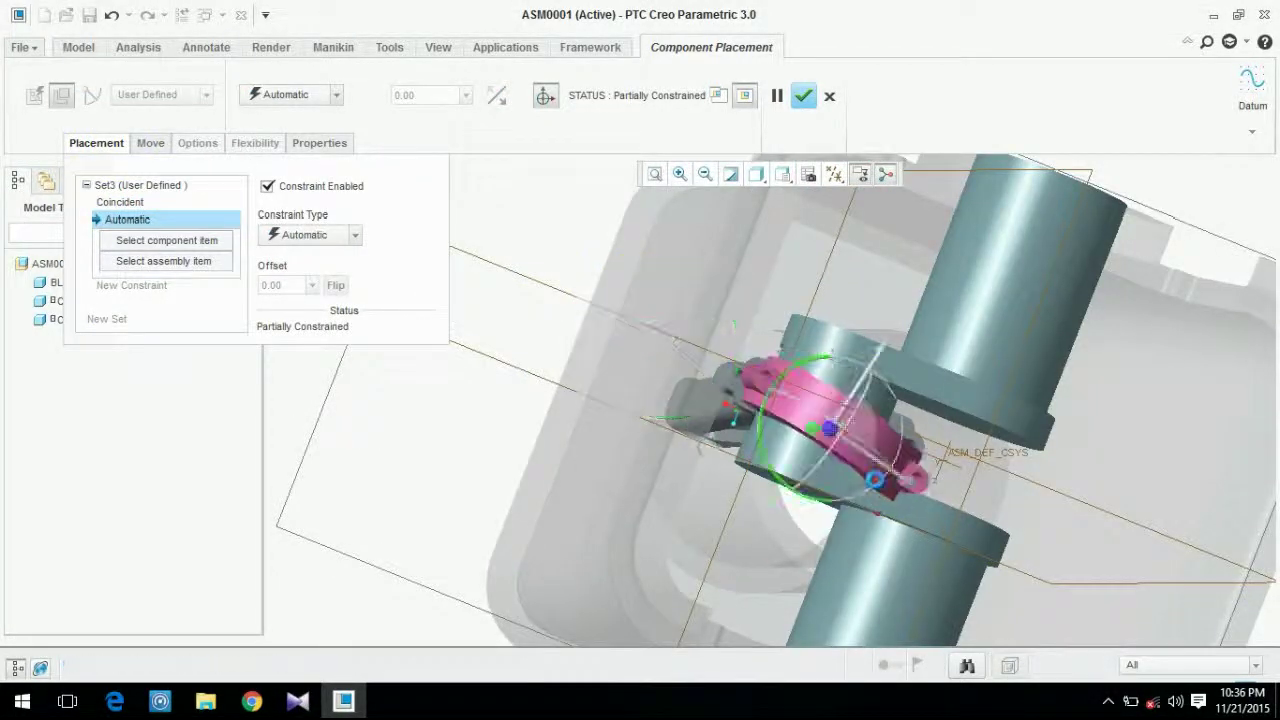
# - Orient the end cap's other bolt hole to the connecting rod's second bolt hole
pyautogui.scroll(-5, 880, 478)
pyautogui.click(895, 472)
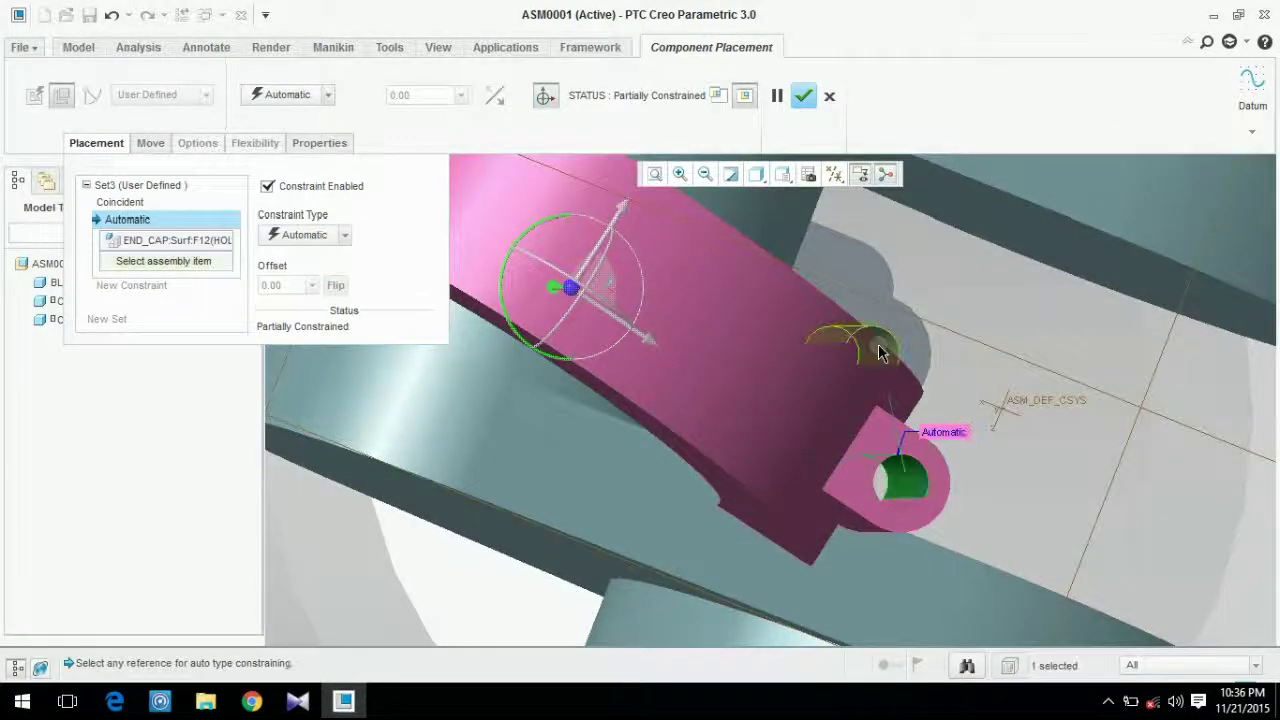
pyautogui.click(878, 348)
pyautogui.scroll(5, 878, 348)
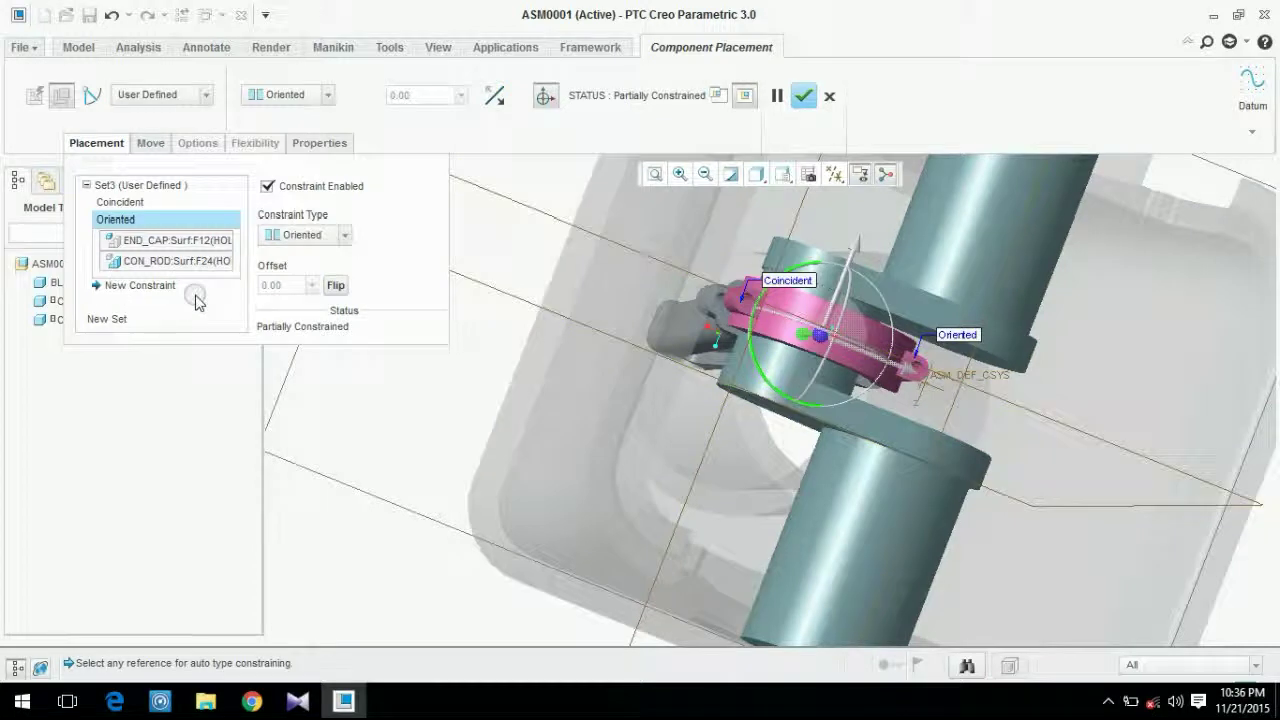
# - Examine the end cap's alignment with the connecting rod and the remaining gap between their mating faces
pyautogui.moveTo(832, 270); pyautogui.dragTo(905, 302, button='middle')
pyautogui.scroll(3, 764, 309)
pyautogui.moveTo(780, 310); pyautogui.dragTo(936, 328, button='middle')
pyautogui.scroll(-4, 936, 330)
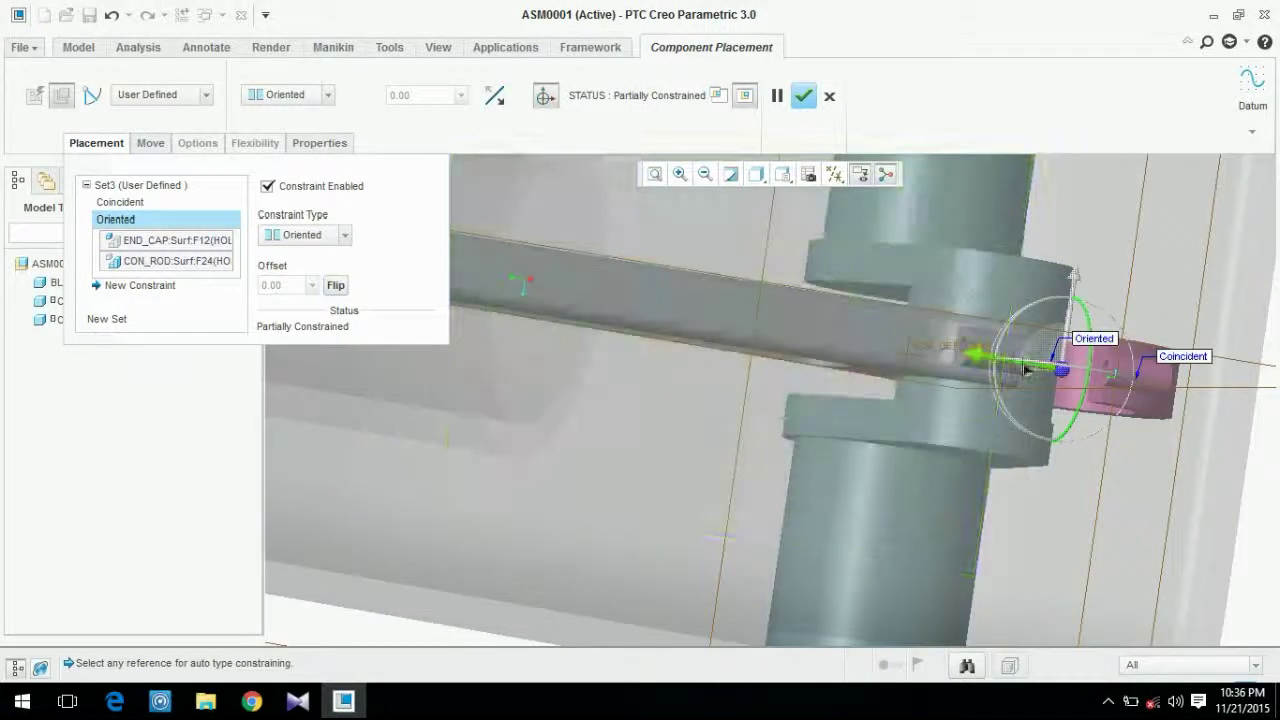
pyautogui.moveTo(970, 347)
pyautogui.mouseDown()
pyautogui.moveTo(894, 326)
pyautogui.moveTo(1083, 320)
pyautogui.moveTo(977, 340)
pyautogui.mouseUp()
pyautogui.moveTo(977, 340); pyautogui.dragTo(1098, 355, button='middle')
pyautogui.scroll(-3, 970, 345)
pyautogui.scroll(3, 1100, 355)
# - Add a third constraint making the end cap's split face Coincident with the connecting rod's split face
pyautogui.click(166, 287)
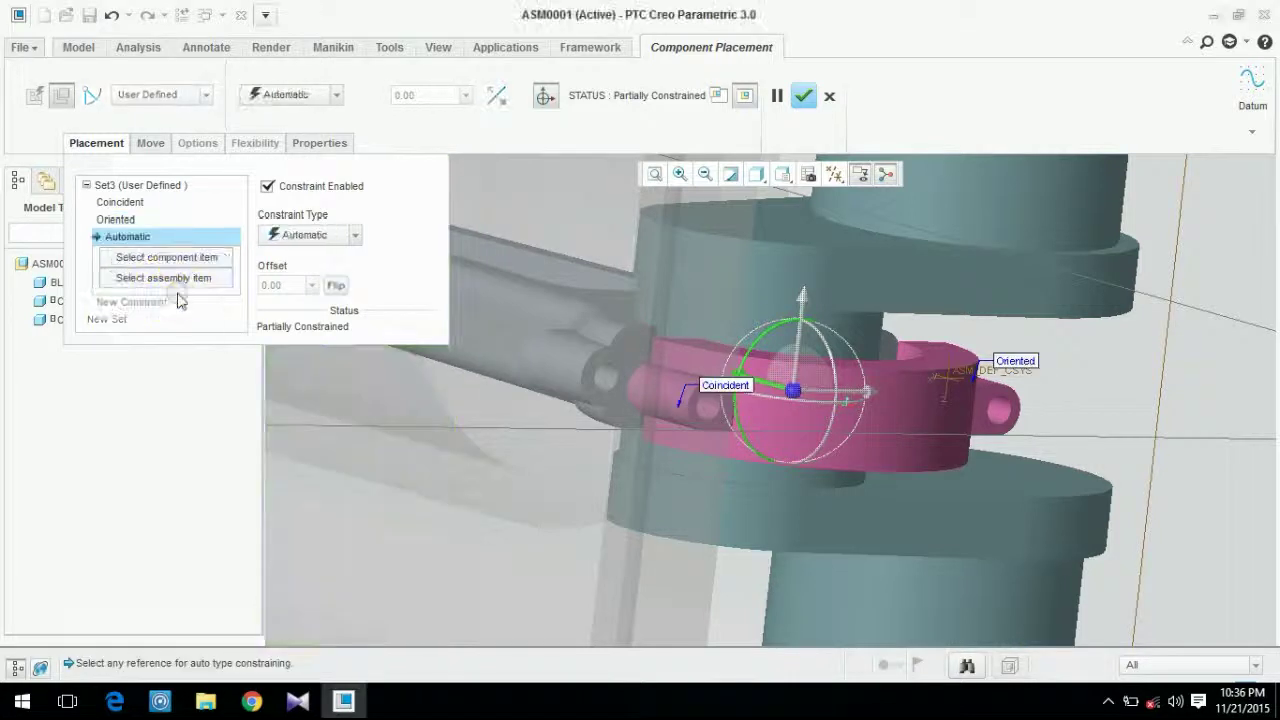
pyautogui.scroll(-3, 683, 346)
pyautogui.rightClick(648, 378)
pyautogui.rightClick(645, 378)
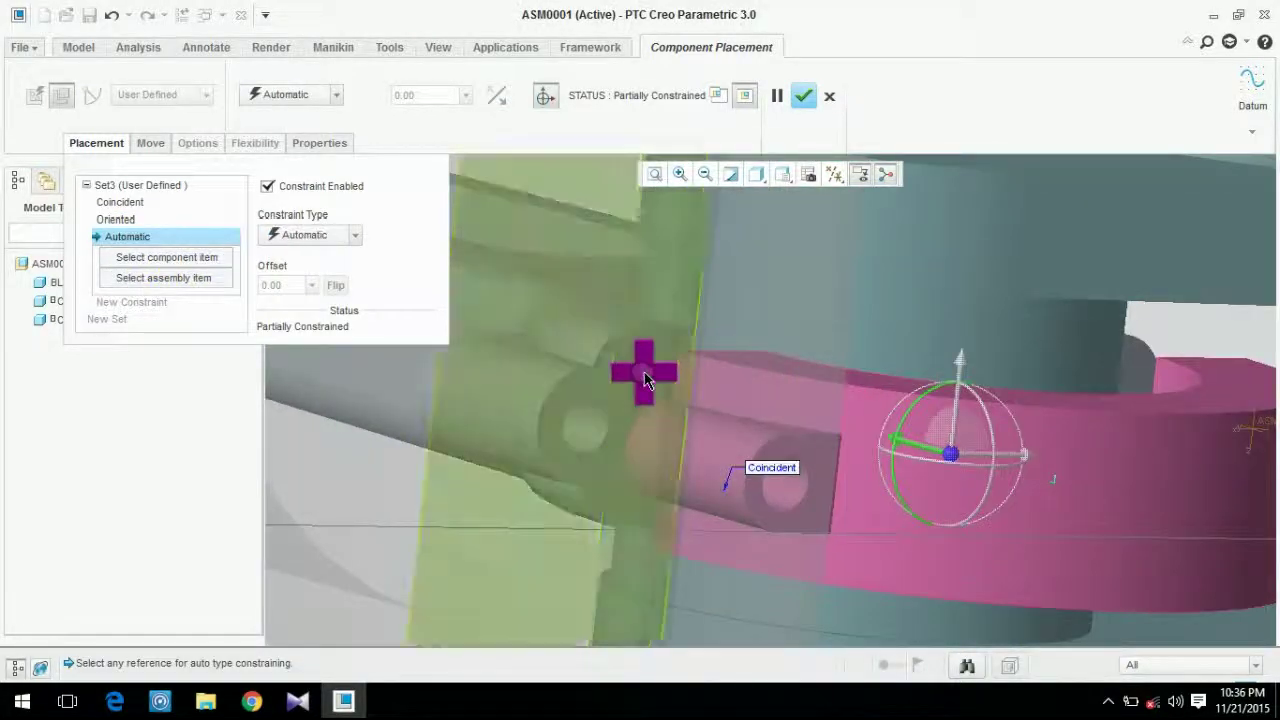
pyautogui.rightClick(645, 378)
pyautogui.rightClick(645, 379)
pyautogui.click(643, 378)
pyautogui.moveTo(646, 374); pyautogui.dragTo(1048, 432, button='middle')
pyautogui.rightClick(1048, 430)
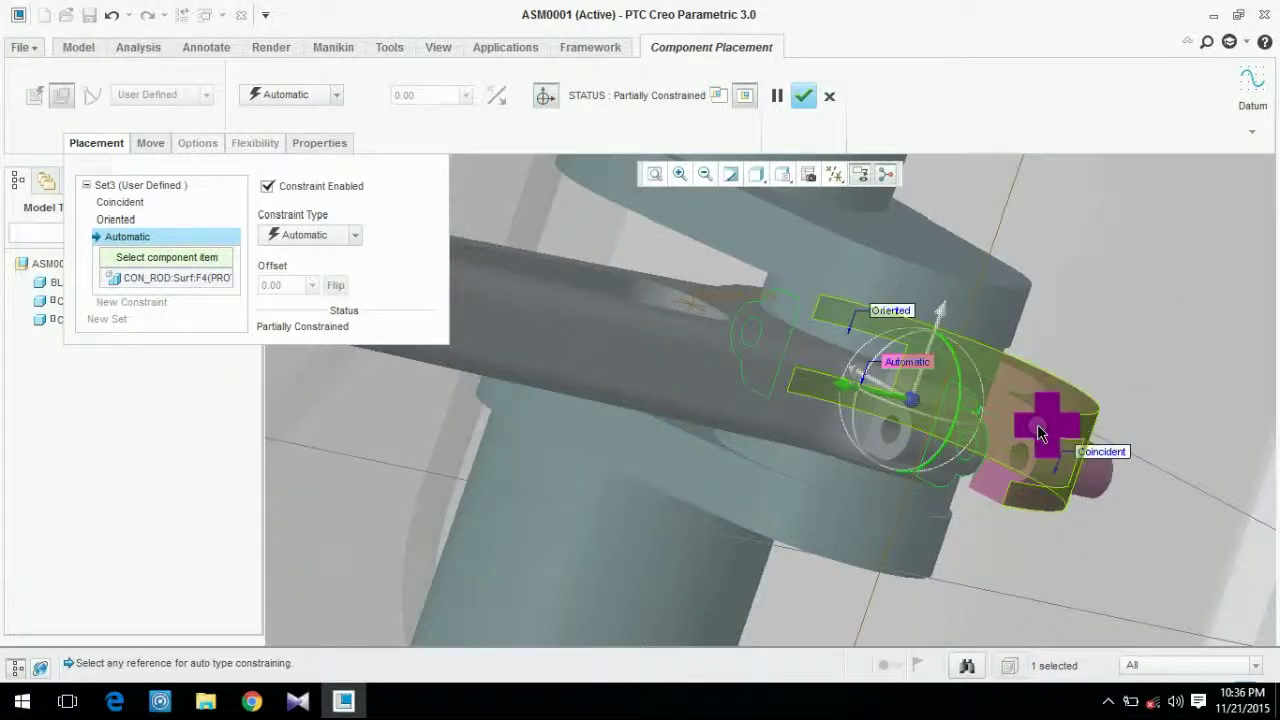
pyautogui.click(1008, 432)
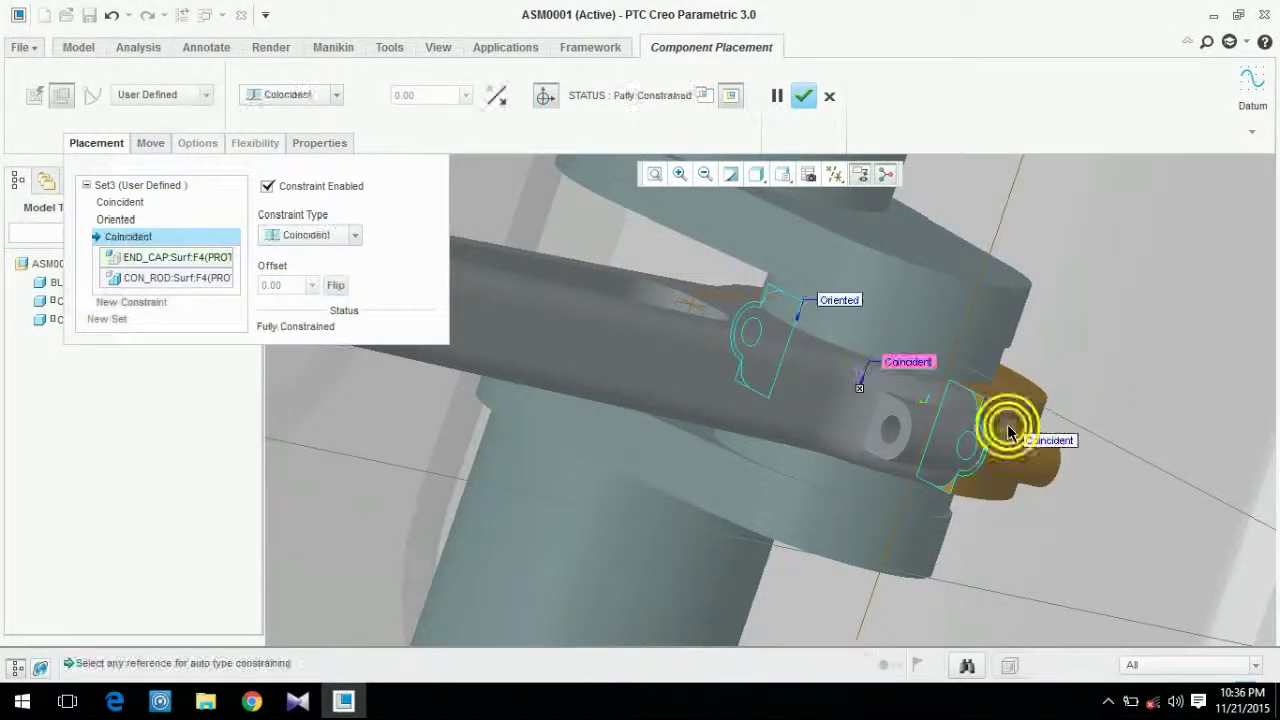
# - Check the end cap's fit around the crank pin and accept its placement
pyautogui.scroll(3, 1007, 432)
pyautogui.moveTo(1003, 434); pyautogui.dragTo(796, 474, button='middle')
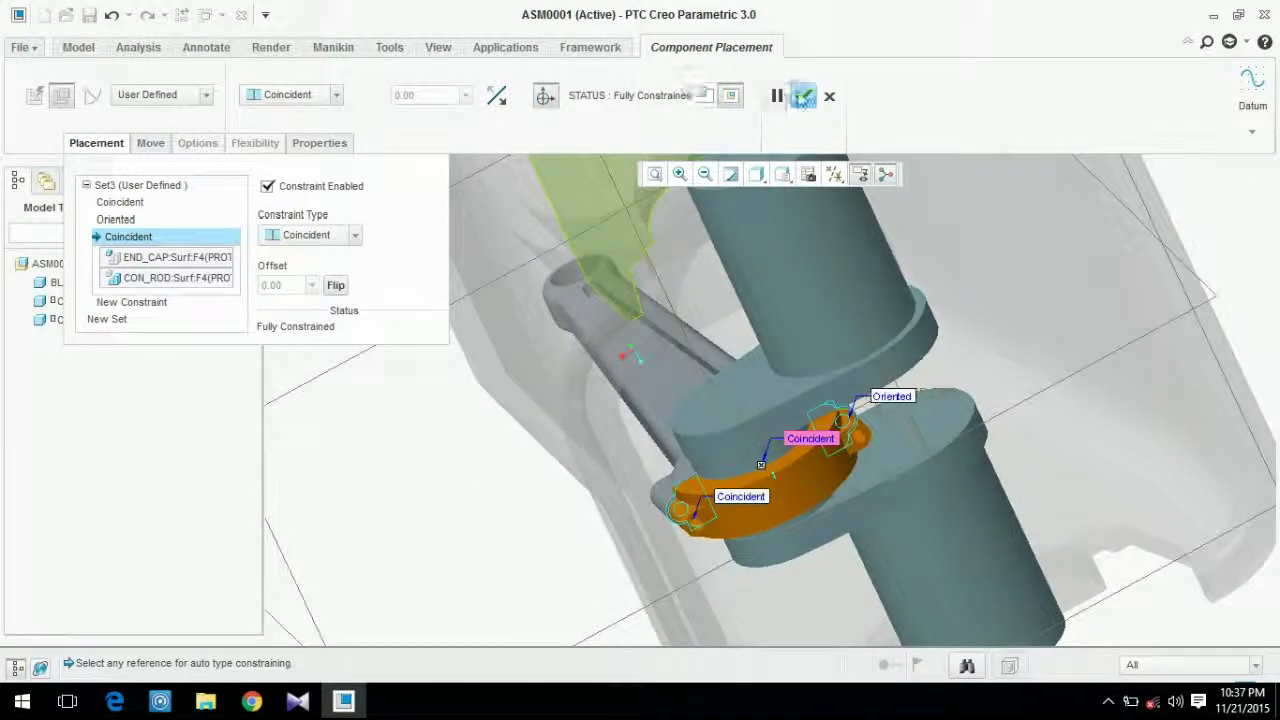
pyautogui.click(804, 96)
# - Insert piston_head.prt from the tutorial1 folder into the assembly
pyautogui.scroll(5, 1216, 238)
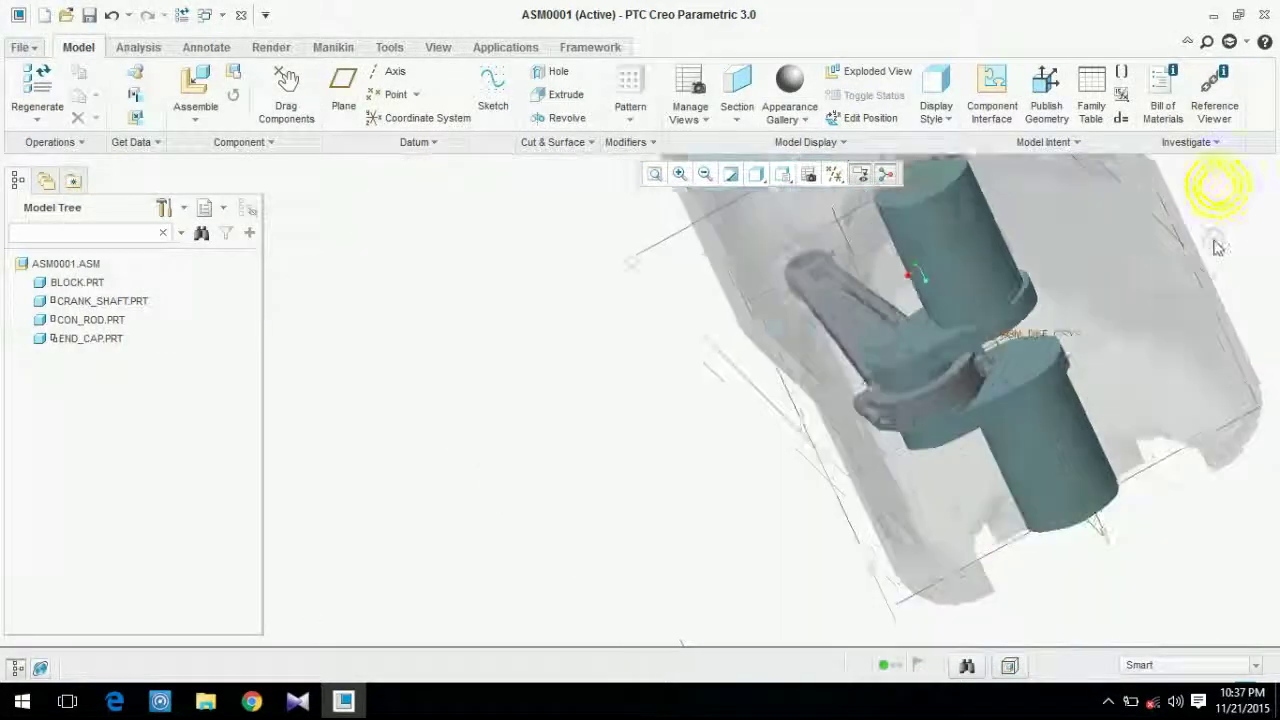
pyautogui.moveTo(1134, 326); pyautogui.dragTo(962, 422, button='middle')
pyautogui.scroll(2, 962, 422)
pyautogui.moveTo(1050, 397); pyautogui.dragTo(1228, 367, button='middle')
pyautogui.click(197, 90)
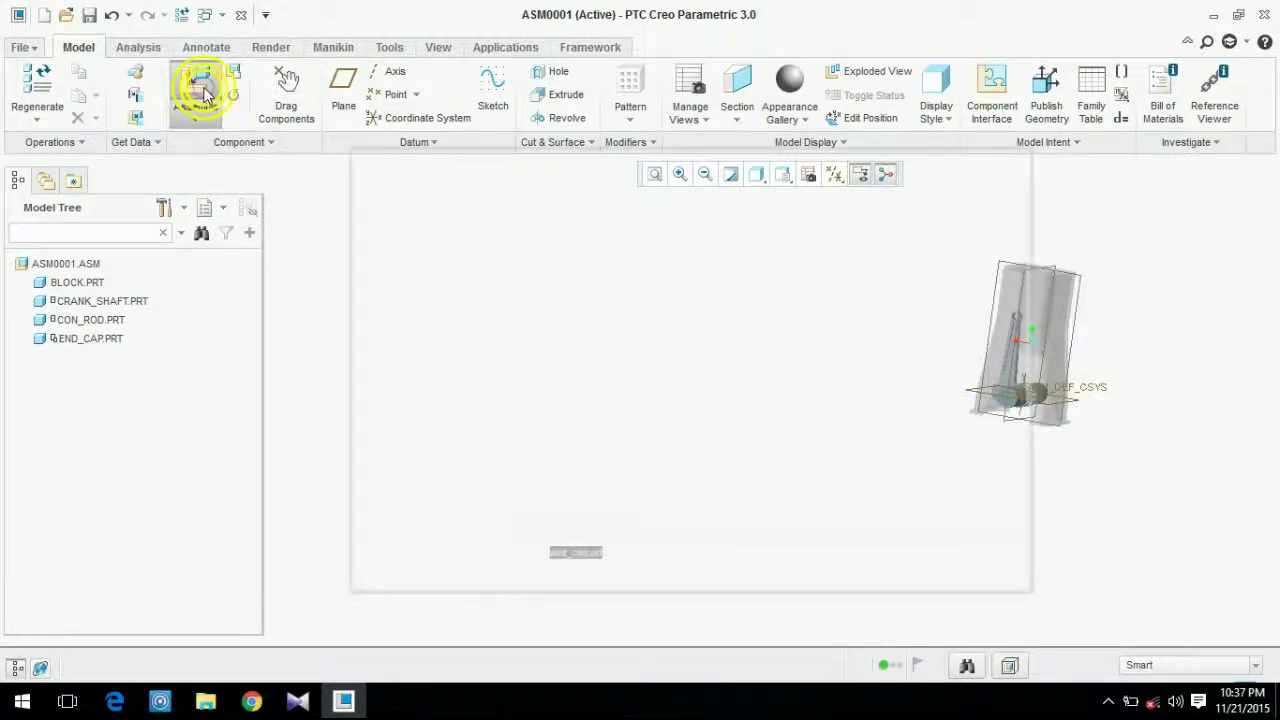
pyautogui.doubleClick(535, 385)
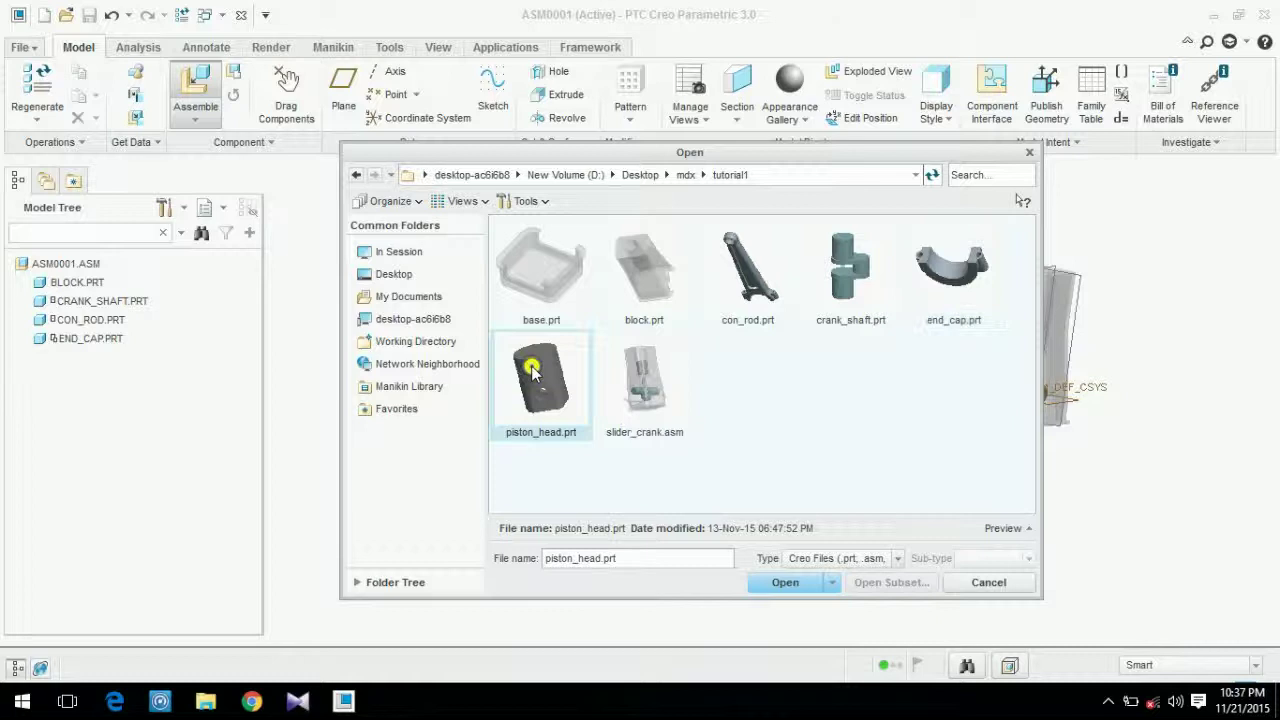
pyautogui.scroll(-6, 967, 365)
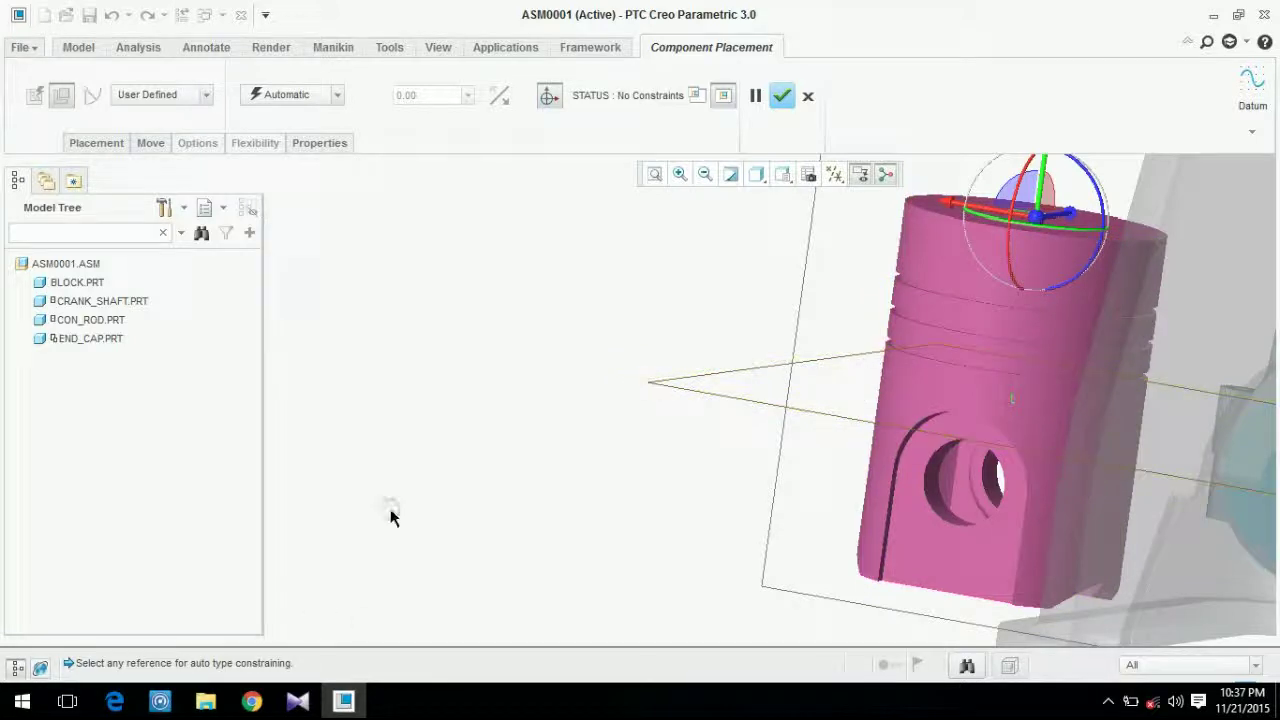
pyautogui.scroll(8, 390, 515)
pyautogui.scroll(-8, 694, 308)
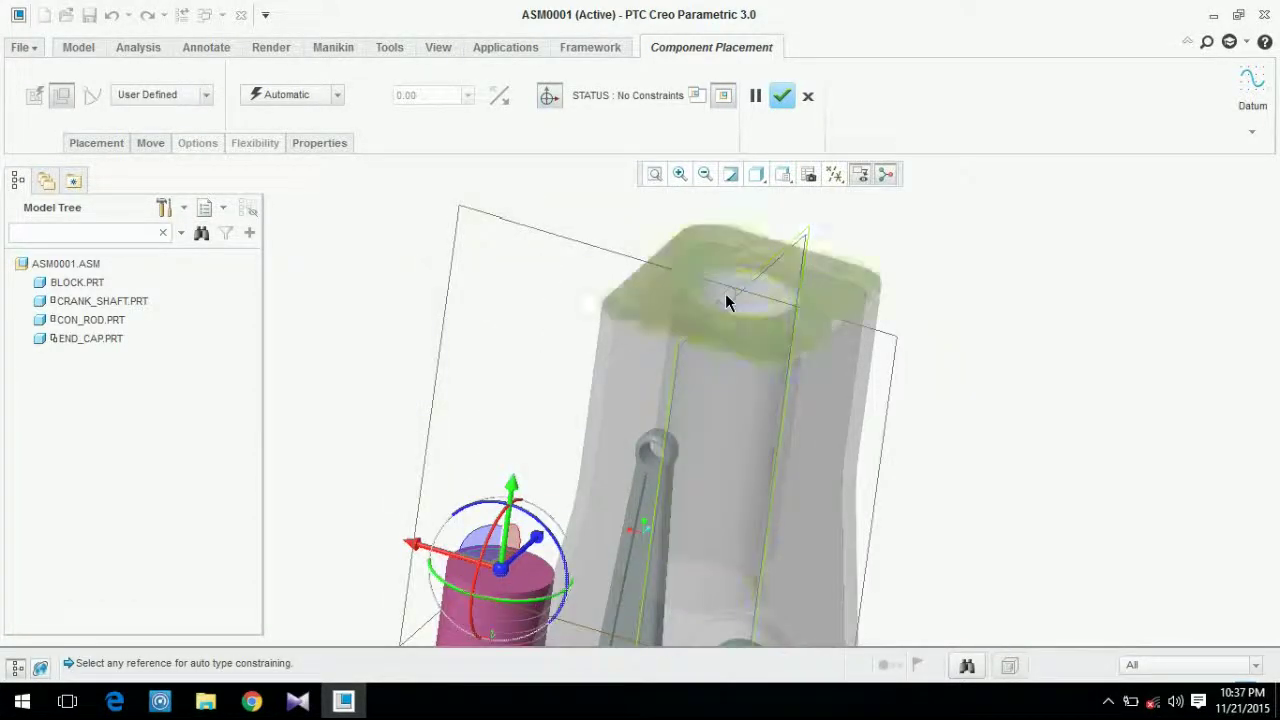
pyautogui.click(746, 282)
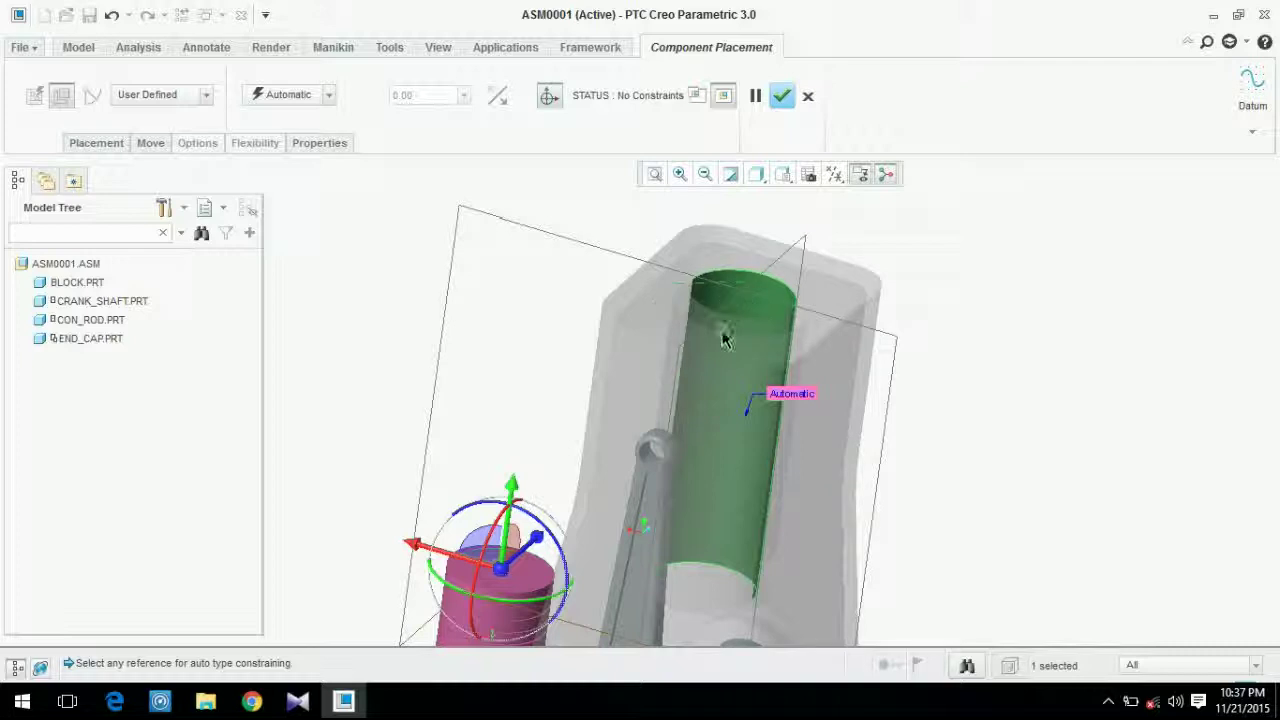
# - Examine the connecting rod's small end, the piston head's pin hole and the block's cylinder bore
pyautogui.scroll(-4, 666, 471)
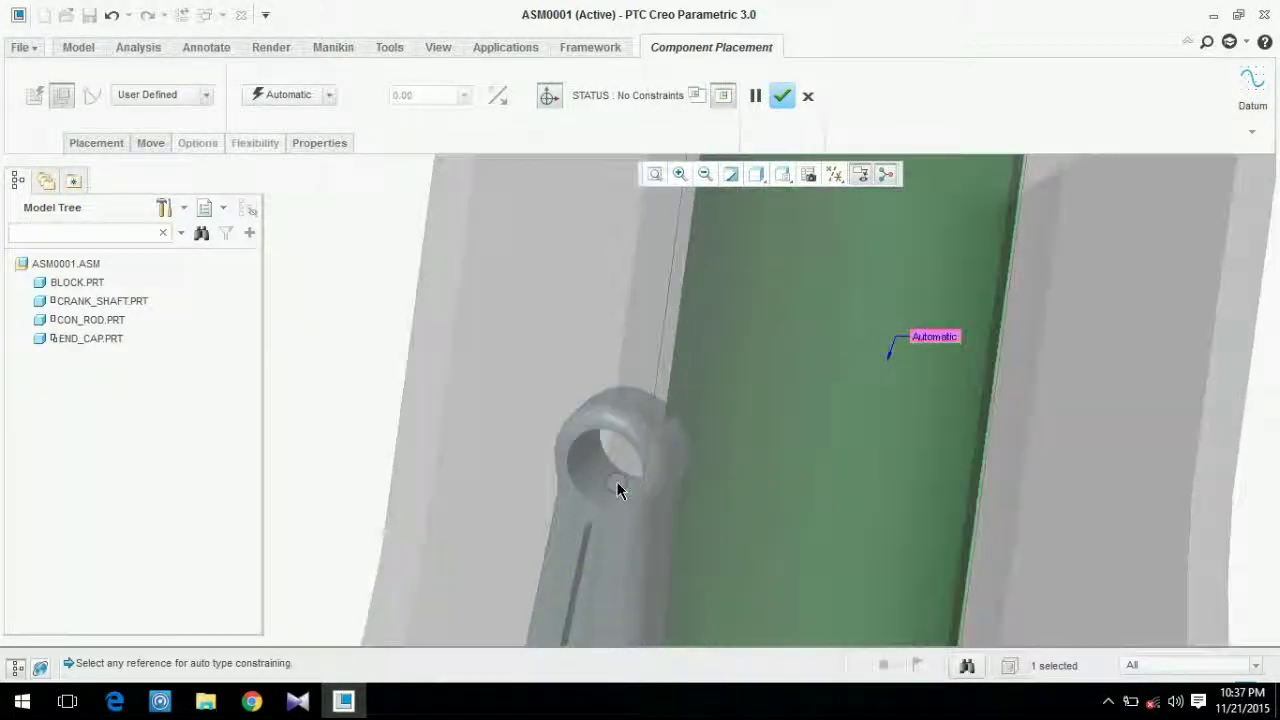
pyautogui.scroll(5, 617, 486)
pyautogui.scroll(2, 645, 503)
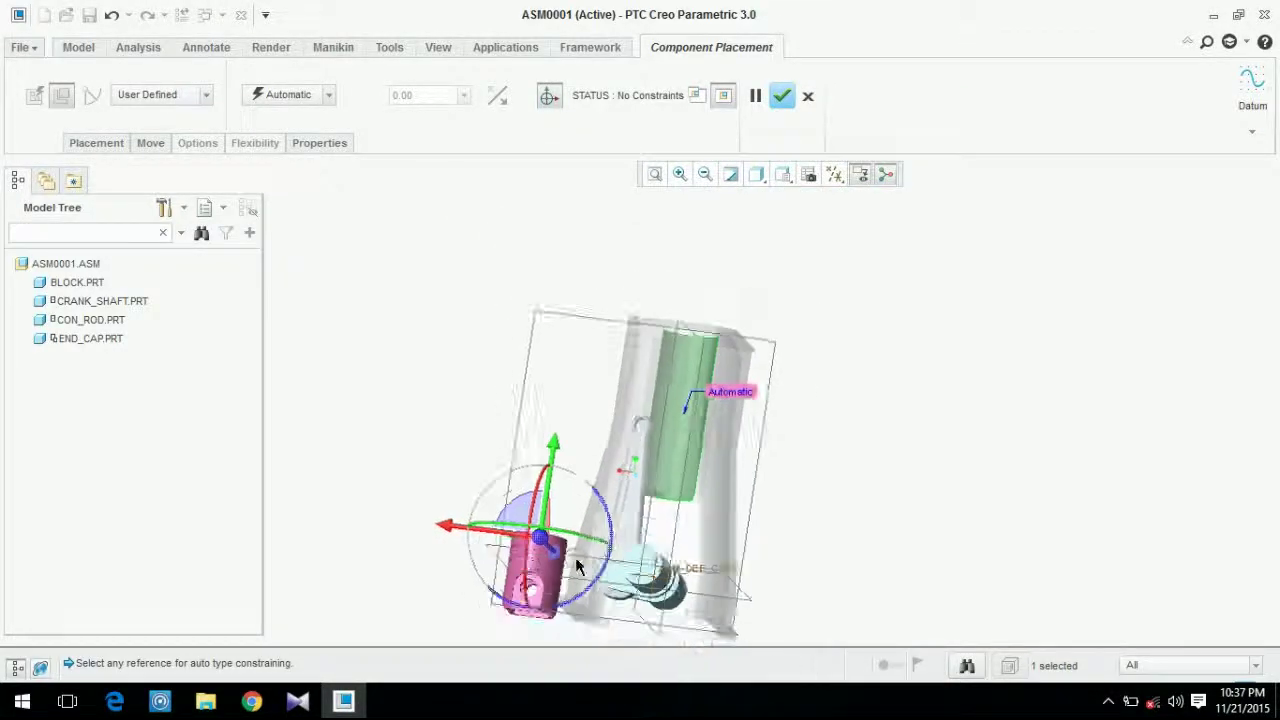
pyautogui.scroll(-5, 560, 550)
pyautogui.scroll(3, 556, 534)
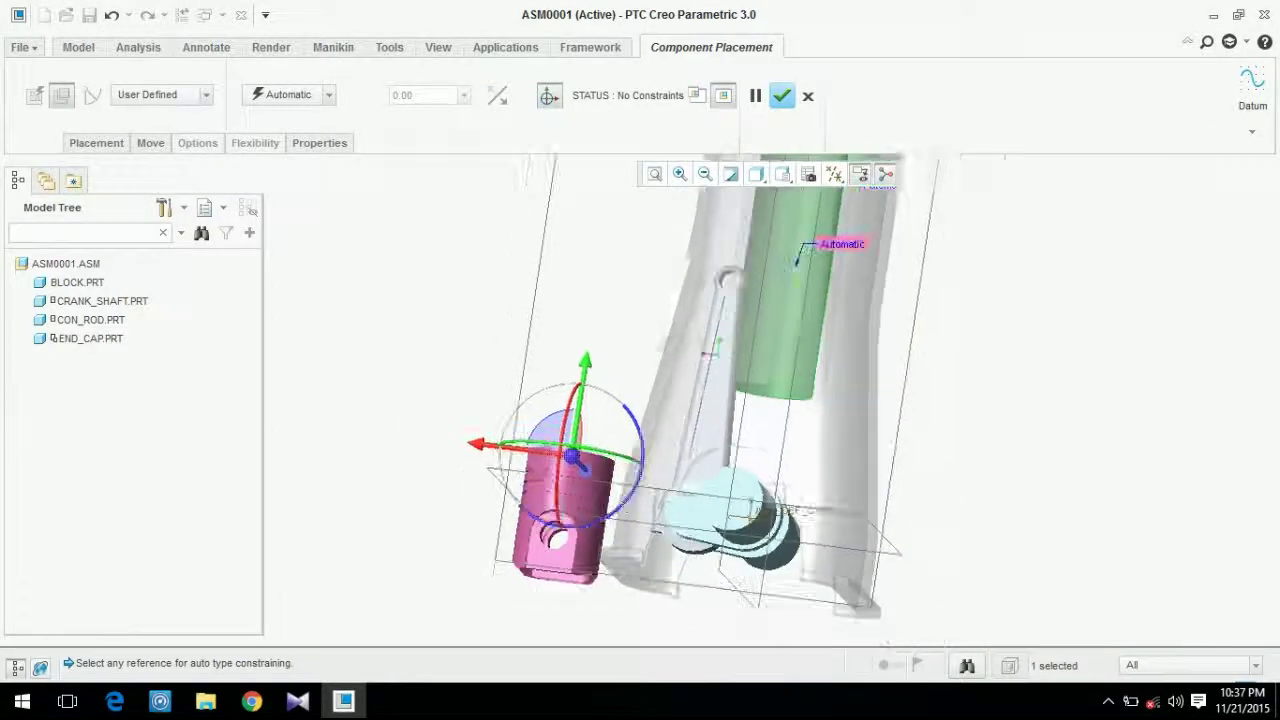
pyautogui.scroll(-4, 736, 283)
pyautogui.scroll(-1, 736, 283)
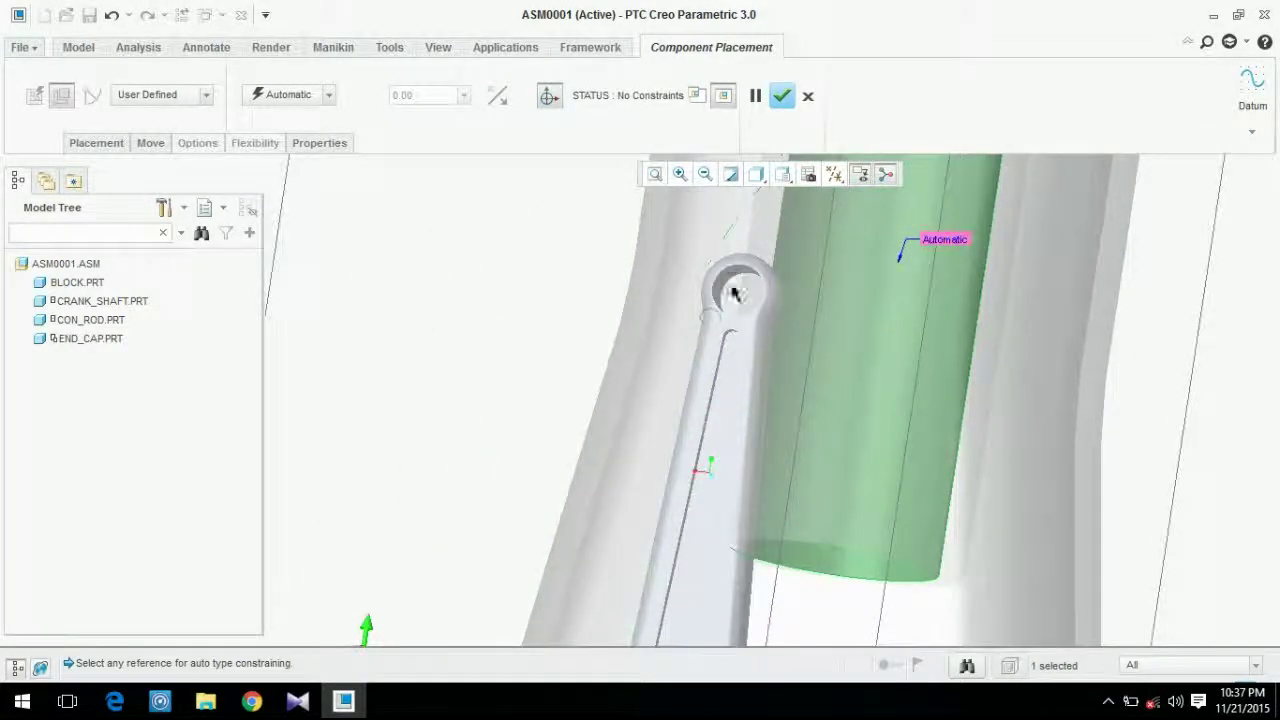
pyautogui.scroll(3, 709, 358)
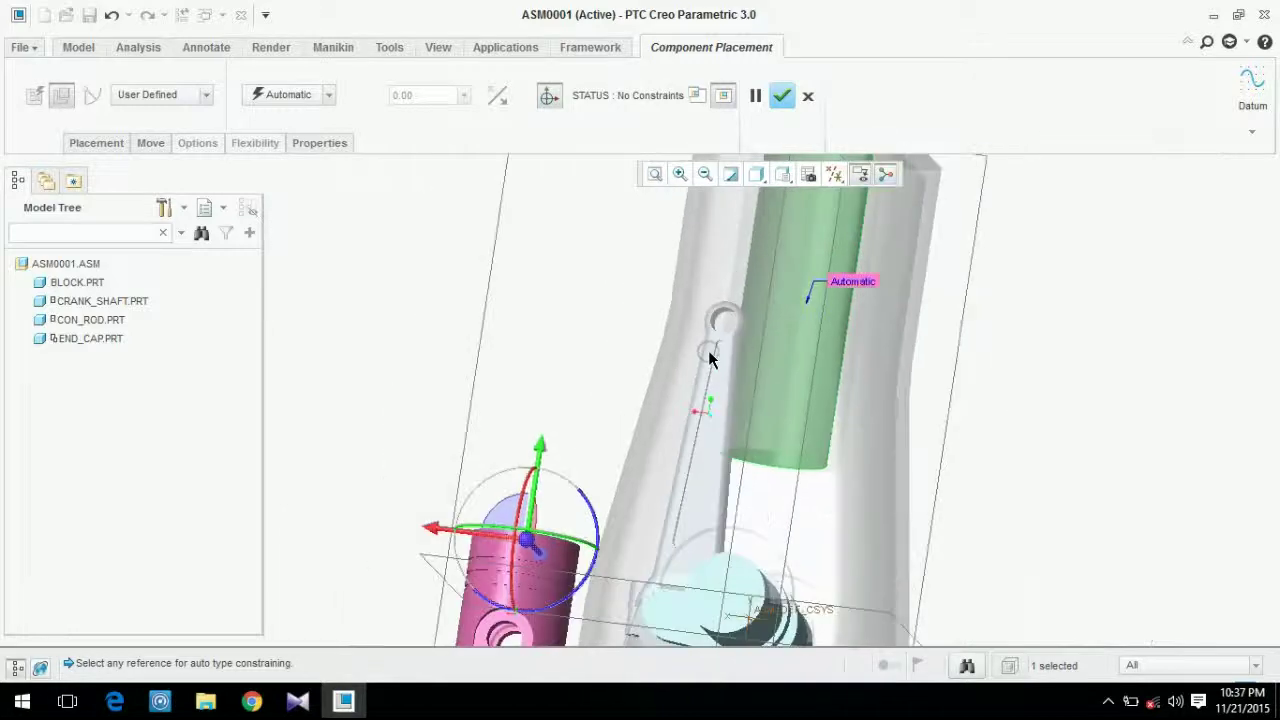
pyautogui.scroll(2, 666, 370)
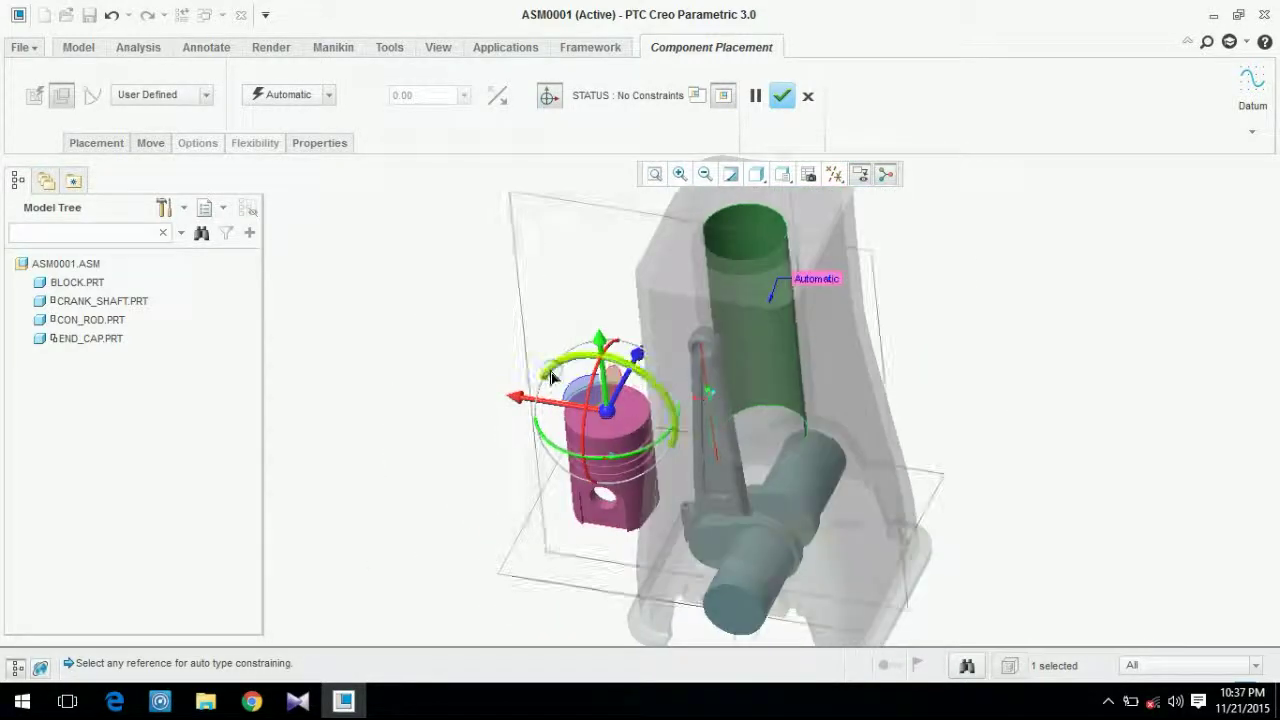
# - Set the piston head's connection type to Cylinder and align its outer cylindrical surface with the block's cylinder bore
pyautogui.scroll(-3, 674, 432)
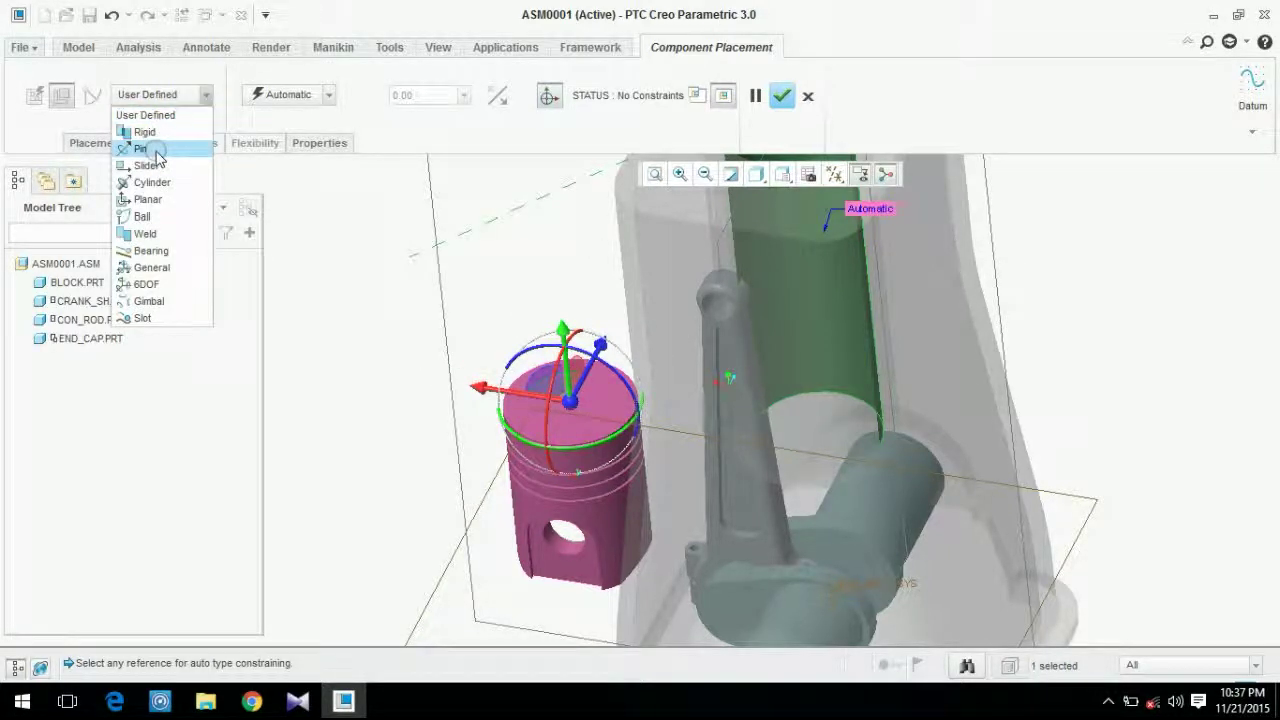
pyautogui.click(151, 182)
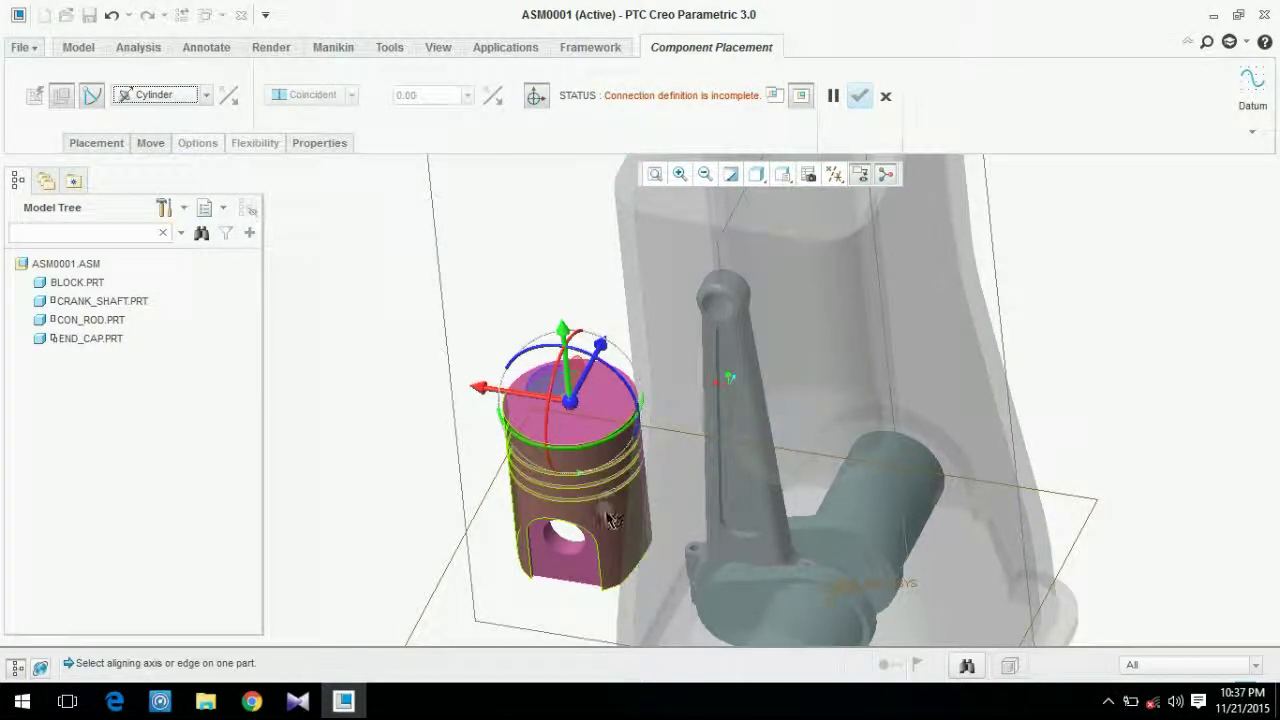
pyautogui.click(117, 148)
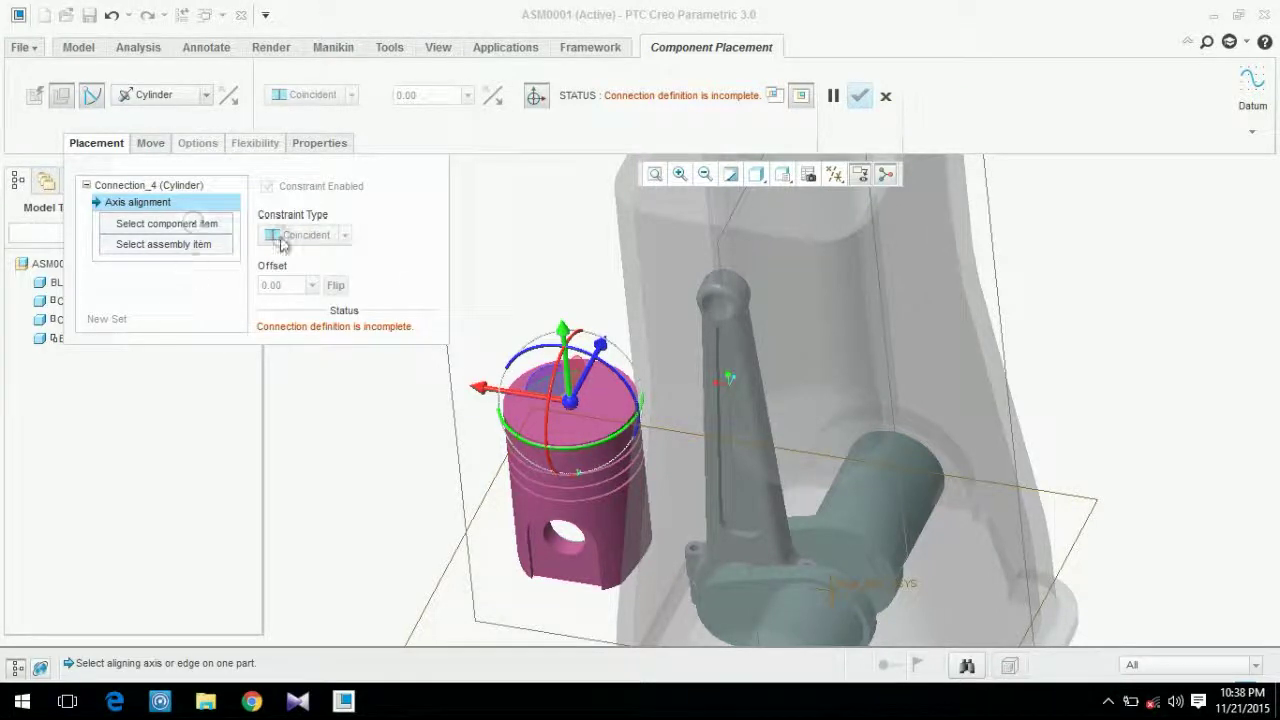
pyautogui.click(528, 510)
pyautogui.moveTo(528, 510); pyautogui.dragTo(808, 214, button='middle')
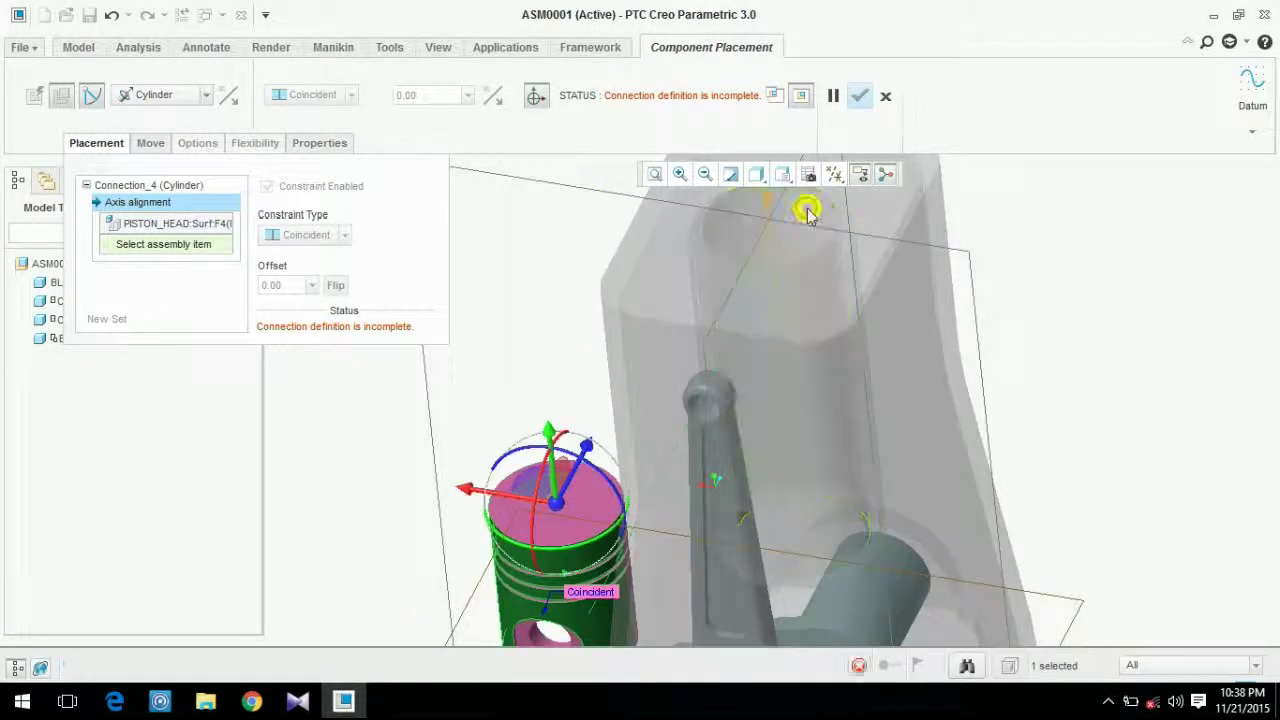
pyautogui.click(815, 306)
pyautogui.moveTo(815, 306); pyautogui.dragTo(790, 278, button='middle')
pyautogui.scroll(-3, 788, 278)
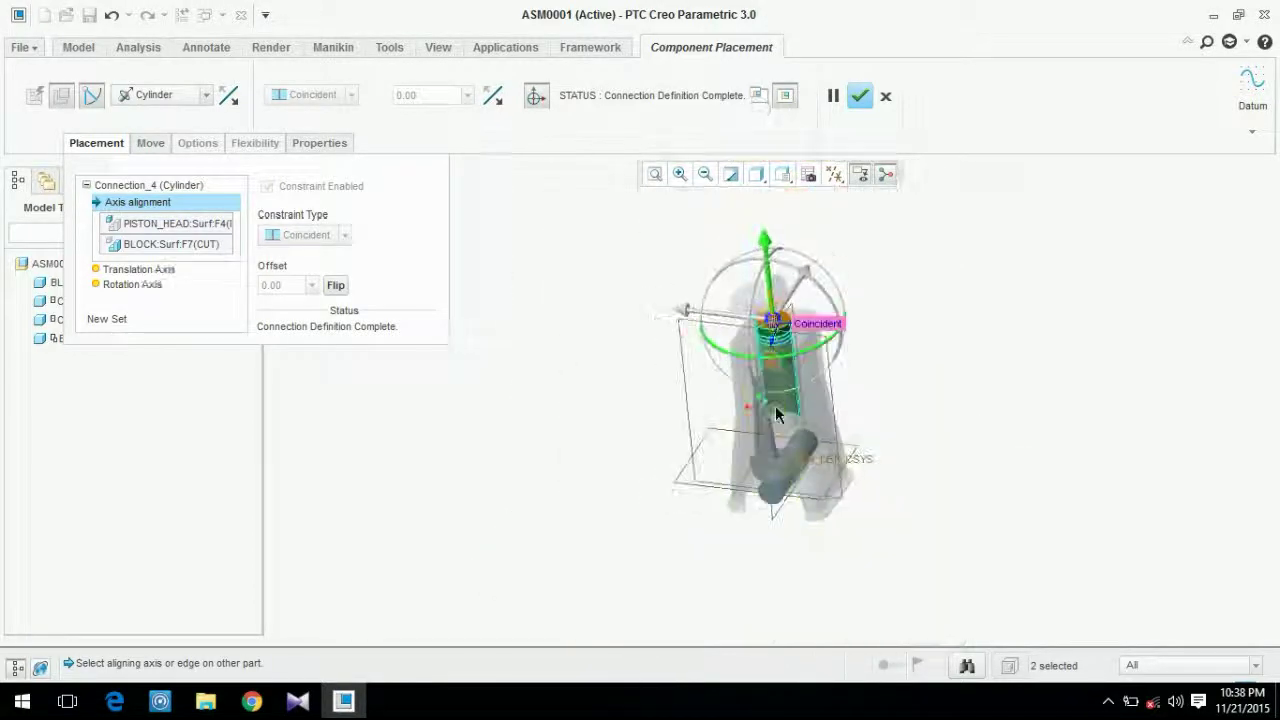
pyautogui.scroll(2, 785, 278)
pyautogui.moveTo(708, 437)
pyautogui.mouseDown()
pyautogui.moveTo(710, 448)
pyautogui.moveTo(712, 428)
pyautogui.mouseUp()
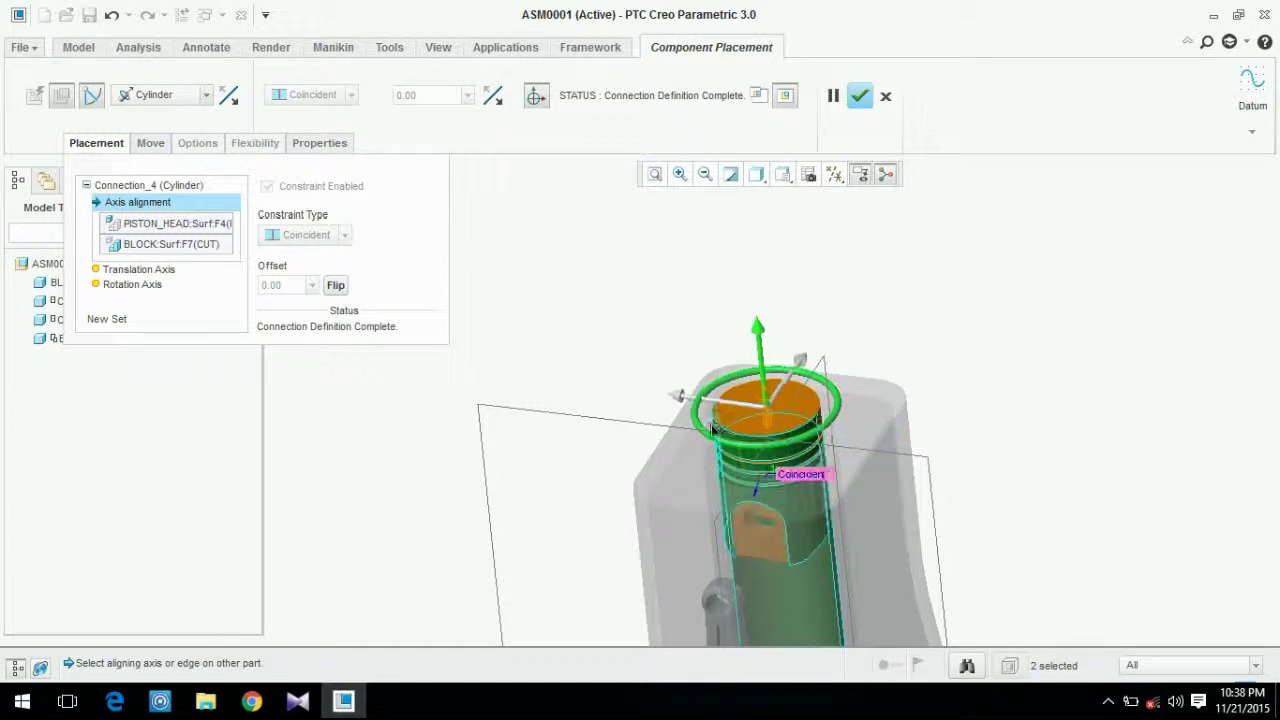
# - Add a second Cylinder connection aligning the piston head's pin hole with the connecting rod's small-end hole
pyautogui.click(106, 319)
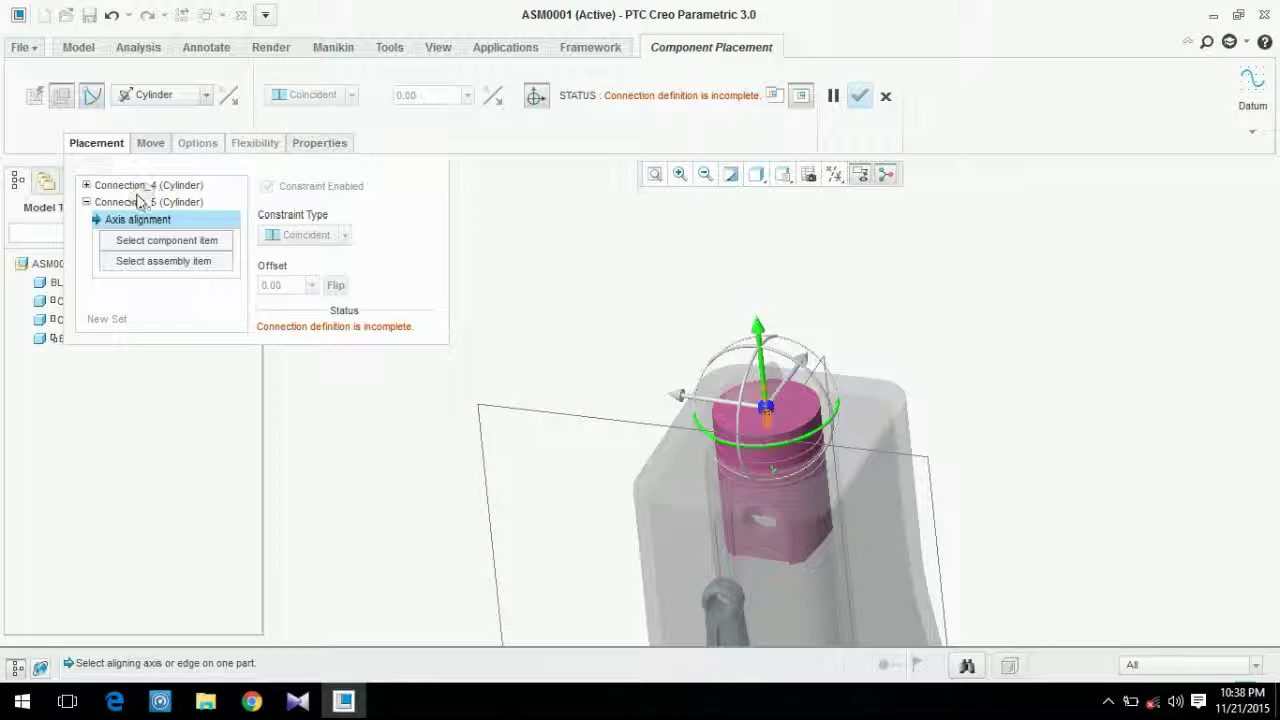
pyautogui.scroll(-3, 583, 369)
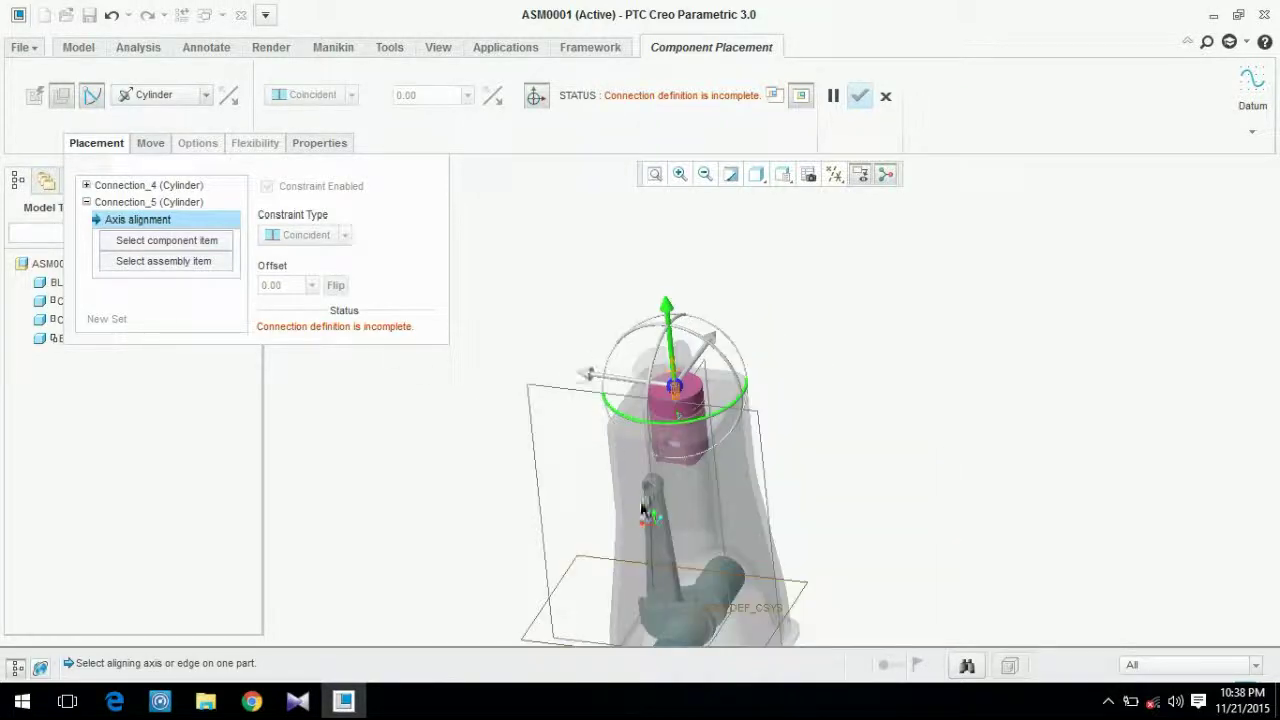
pyautogui.scroll(5, 645, 505)
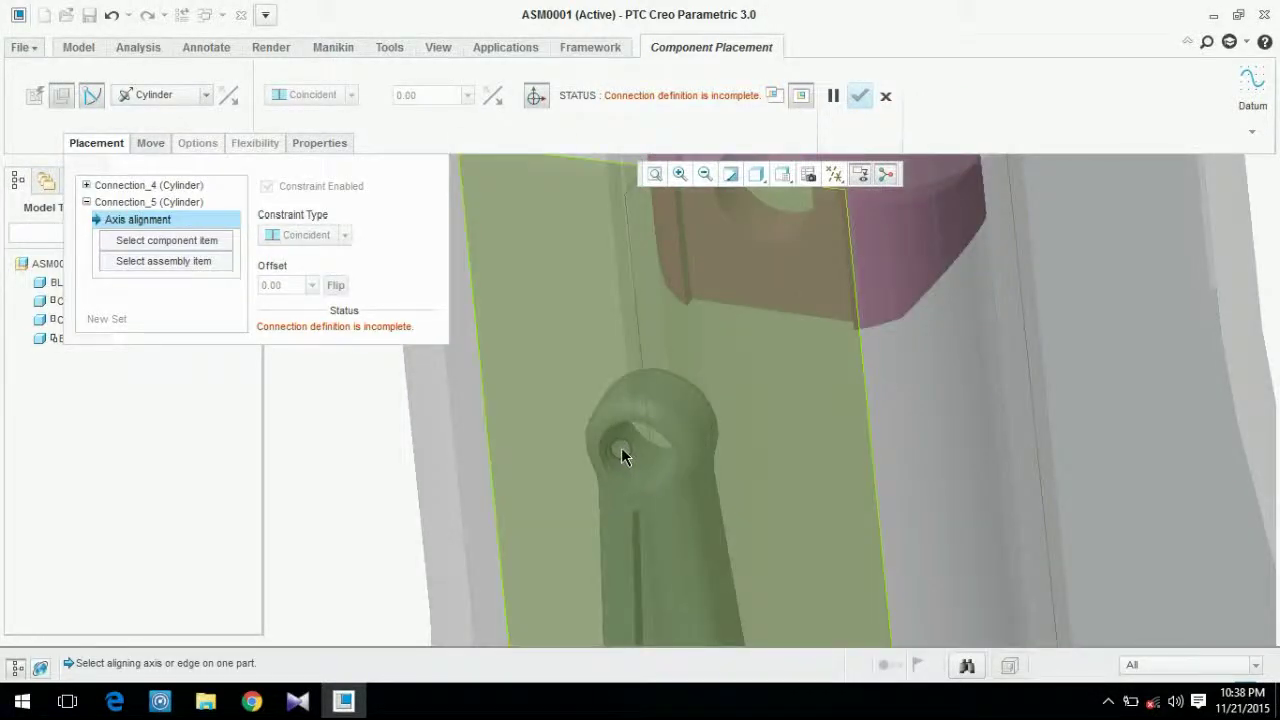
pyautogui.click(610, 446)
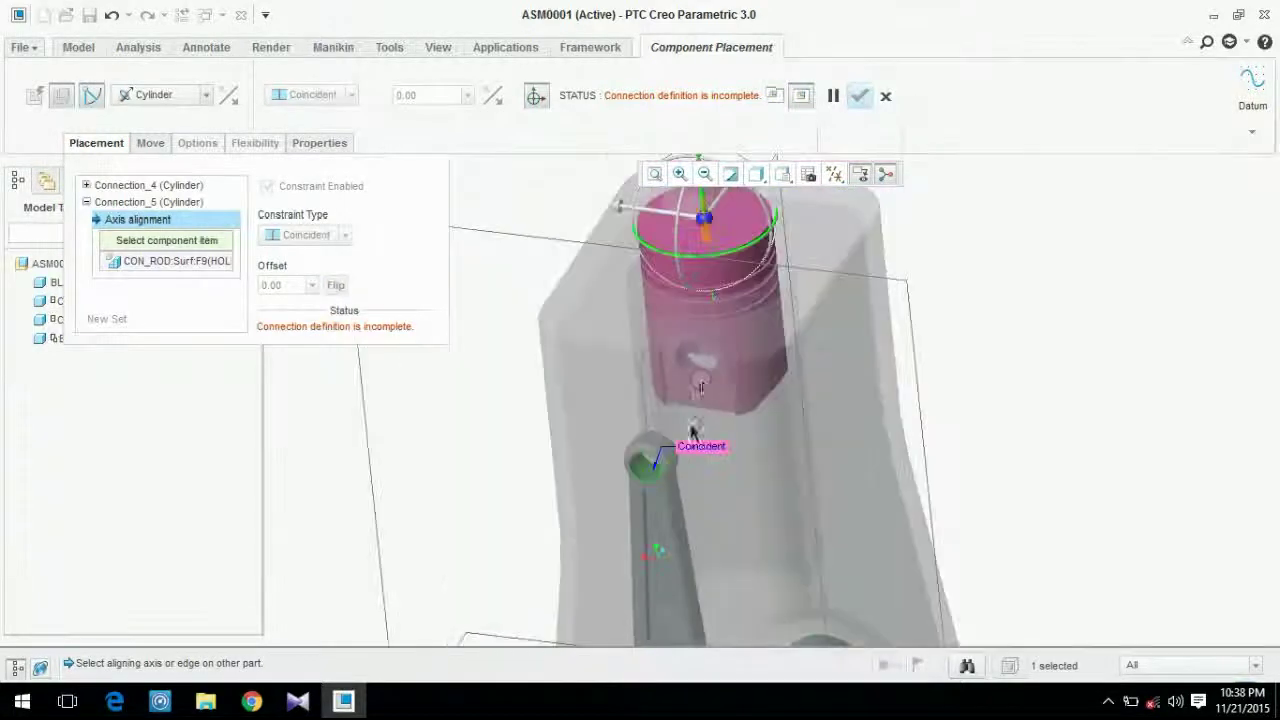
pyautogui.scroll(4, 693, 430)
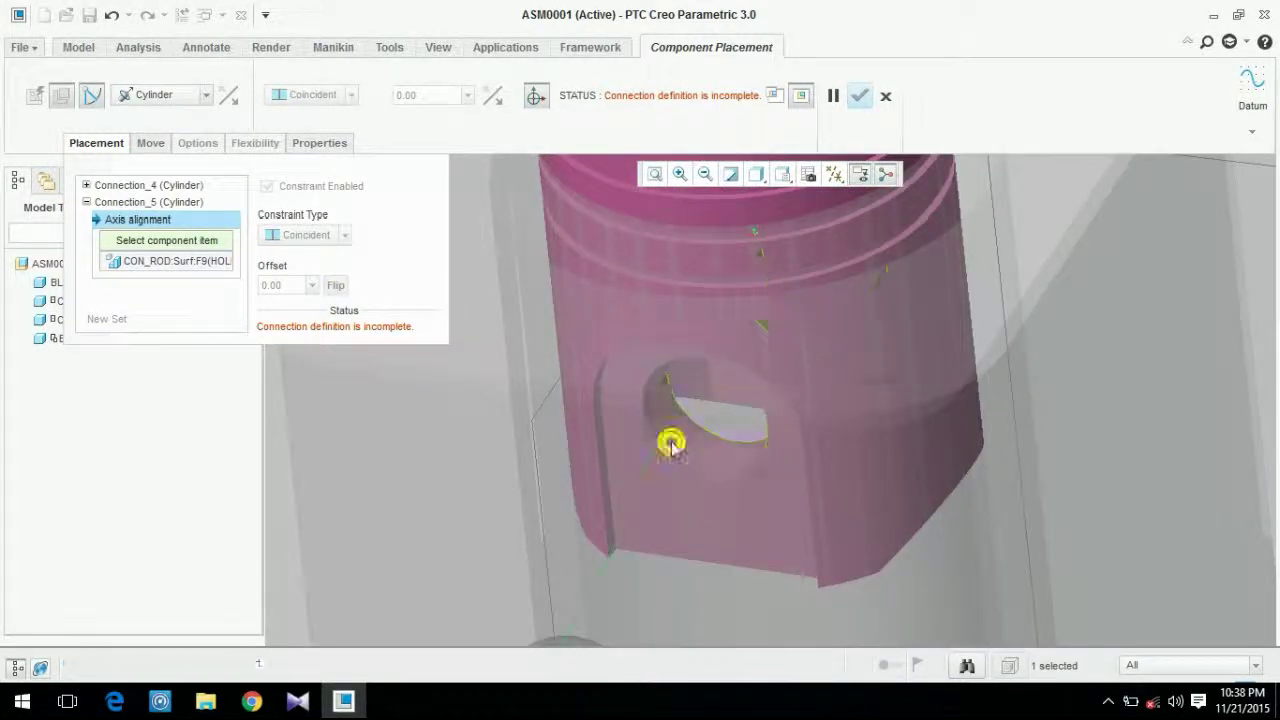
pyautogui.click(671, 446)
pyautogui.scroll(-5, 677, 450)
pyautogui.moveTo(687, 408); pyautogui.dragTo(656, 455, button='middle')
pyautogui.moveTo(685, 406); pyautogui.dragTo(690, 354)
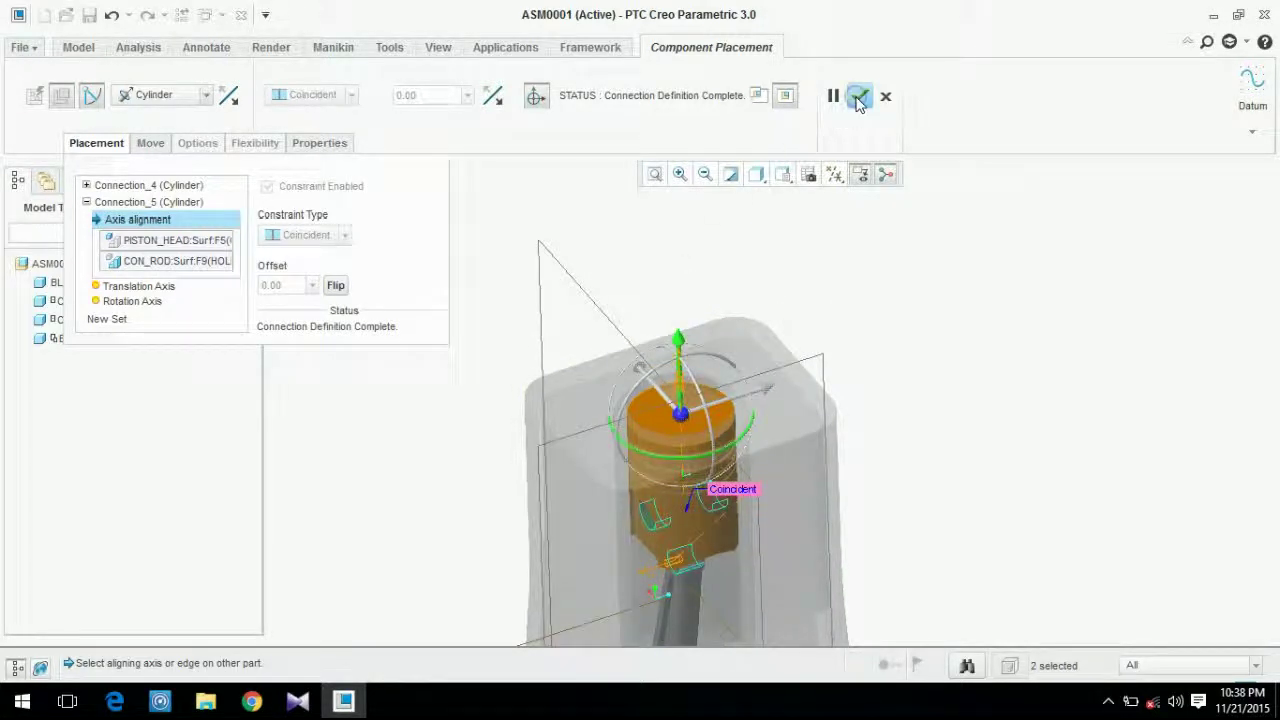
# - Accept the piston head's placement and regenerate the assembly
pyautogui.click(861, 96)
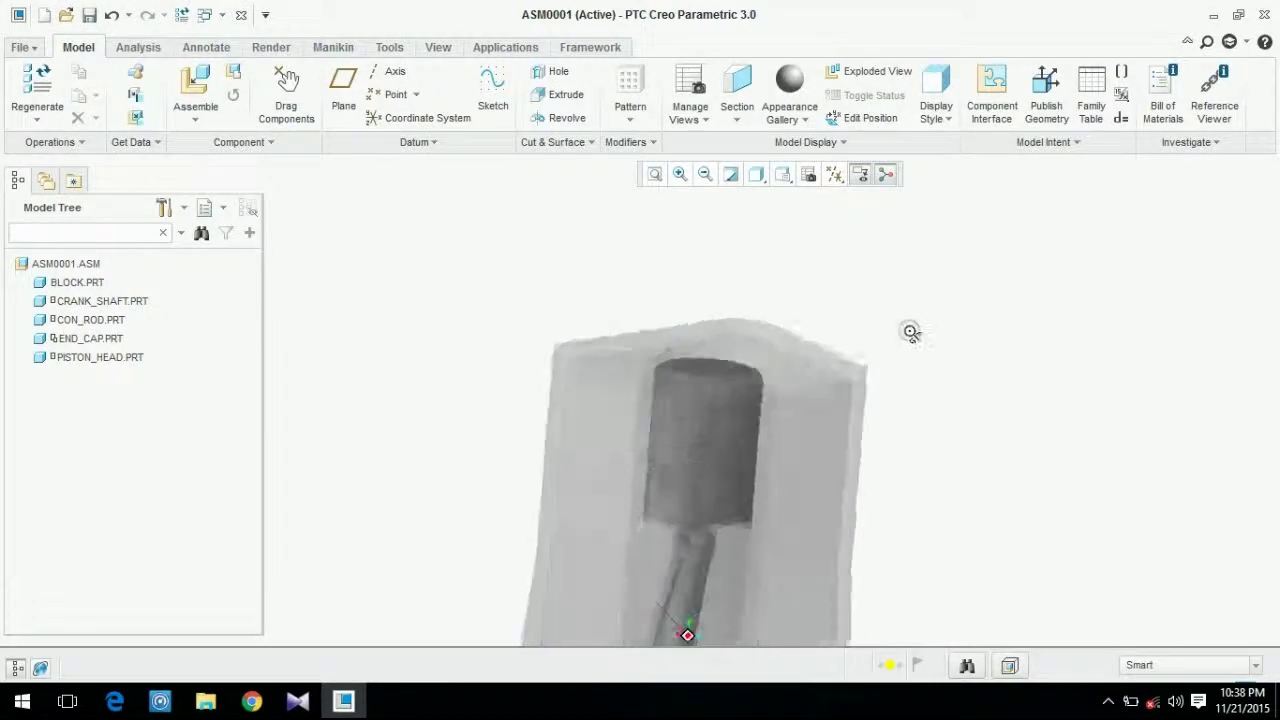
pyautogui.click(40, 88)
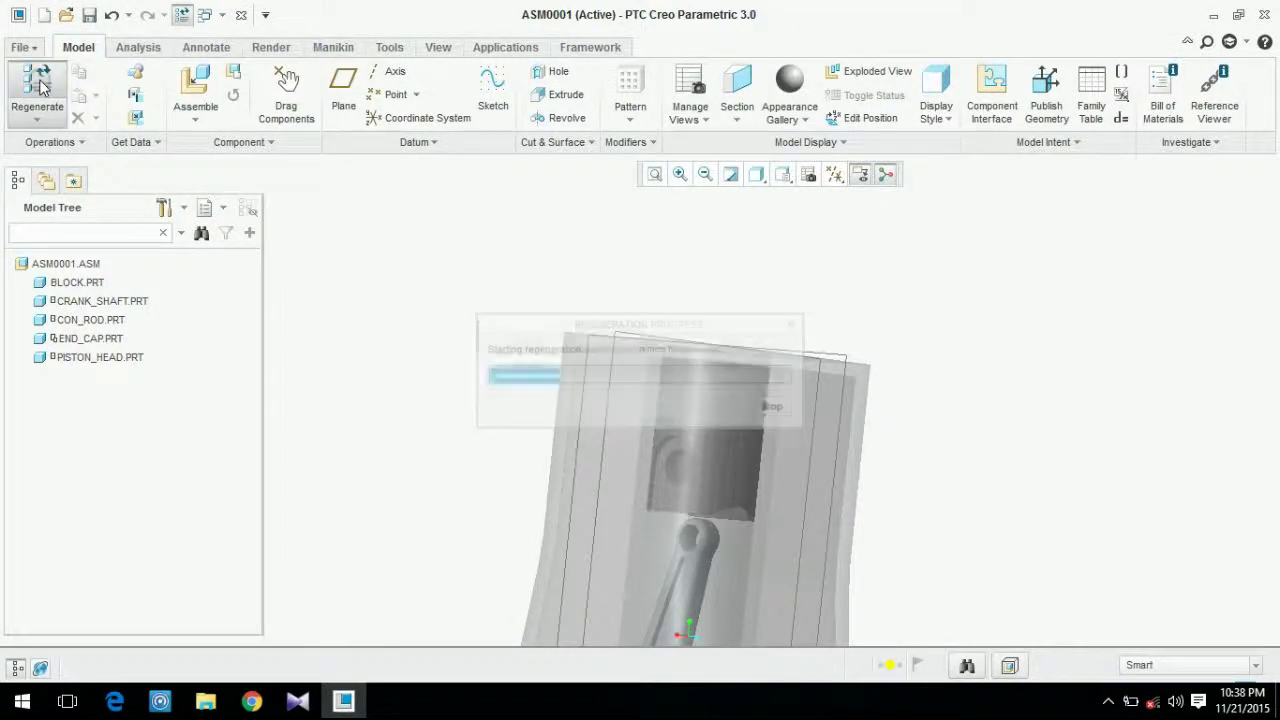
pyautogui.moveTo(413, 313); pyautogui.dragTo(410, 414, button='middle')
pyautogui.scroll(3, 399, 339)
pyautogui.moveTo(399, 339); pyautogui.dragTo(503, 373, button='middle')
pyautogui.scroll(-5, 503, 373)
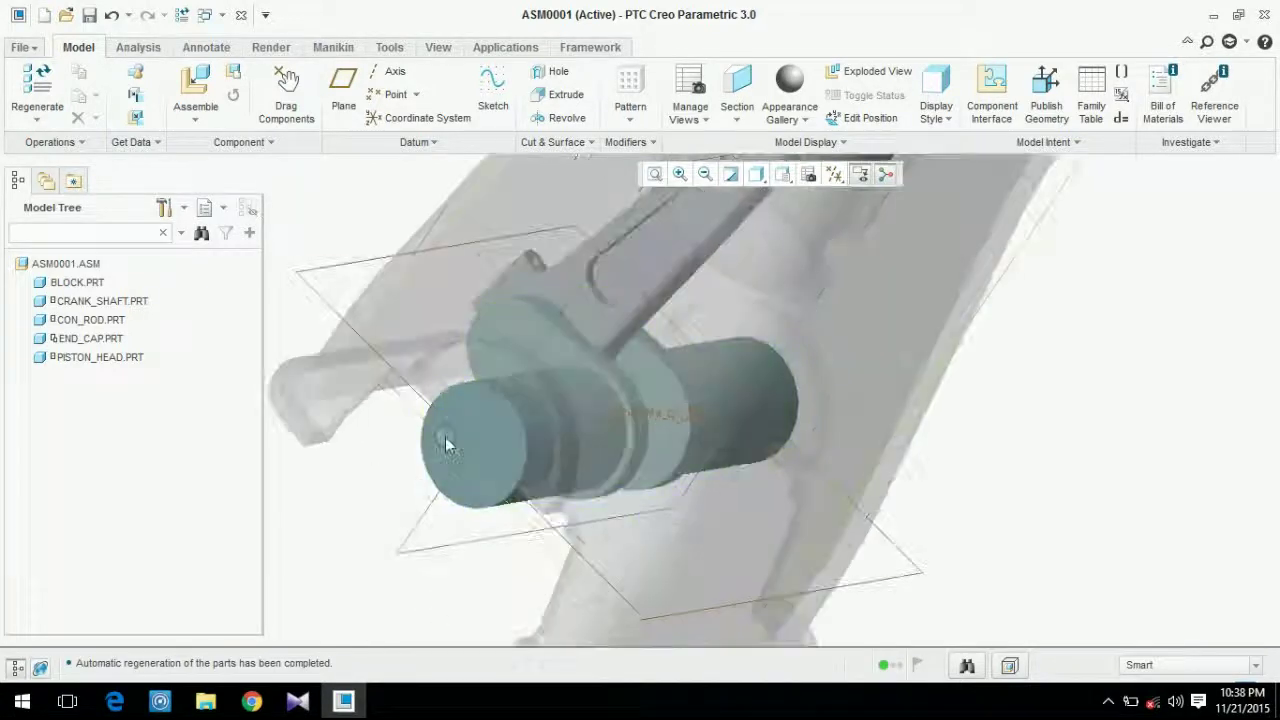
# - Try to move the crankshaft with Drag Components, using a point drag and a body drag
pyautogui.click(474, 391)
pyautogui.click(335, 225)
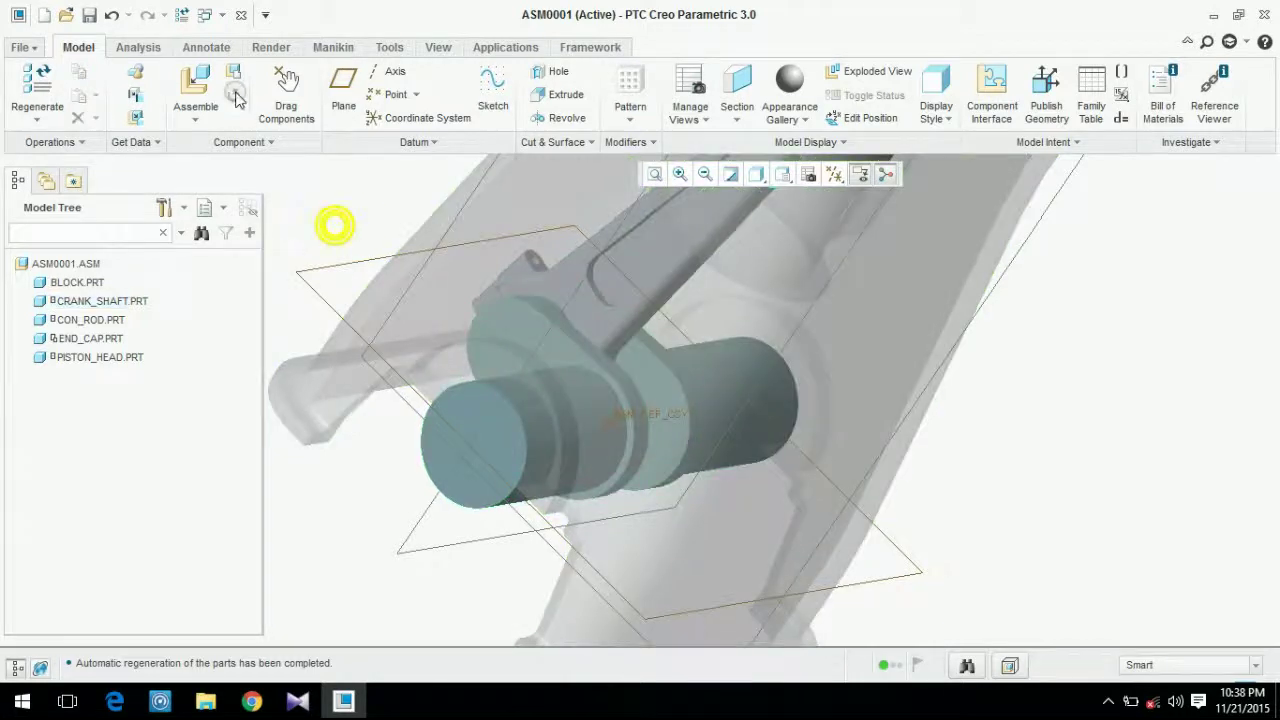
pyautogui.click(285, 85)
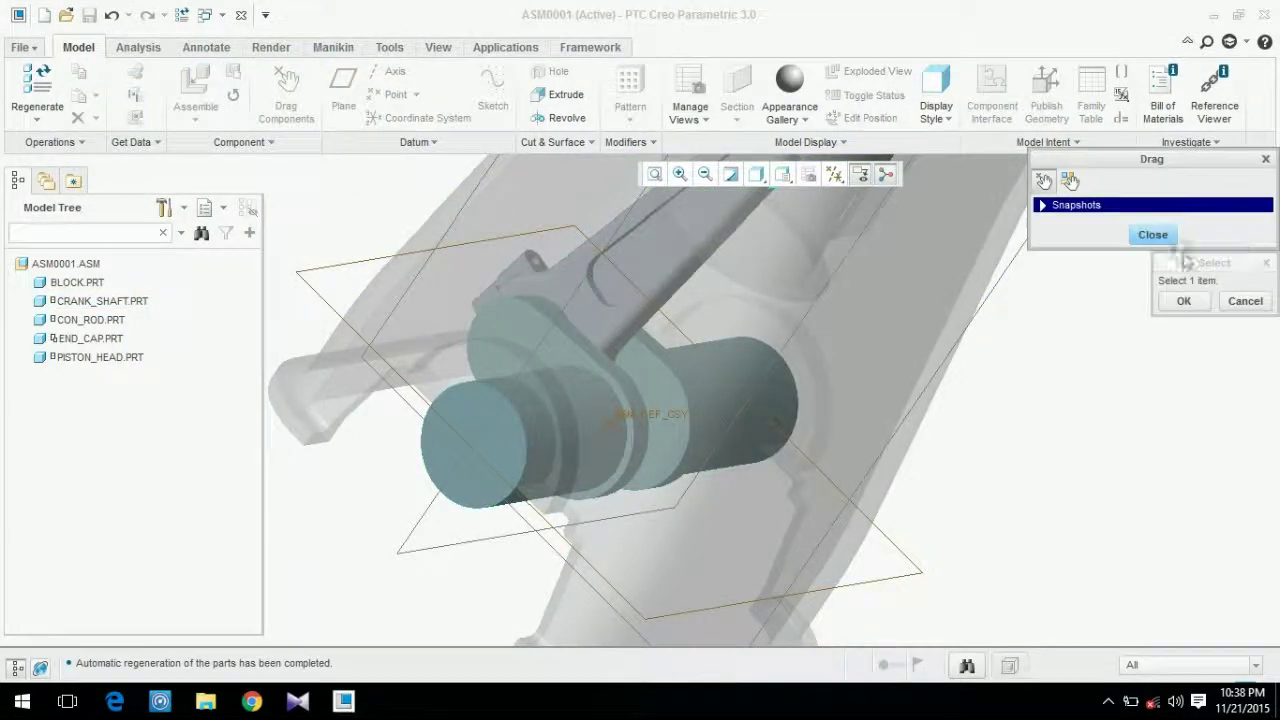
pyautogui.click(522, 425)
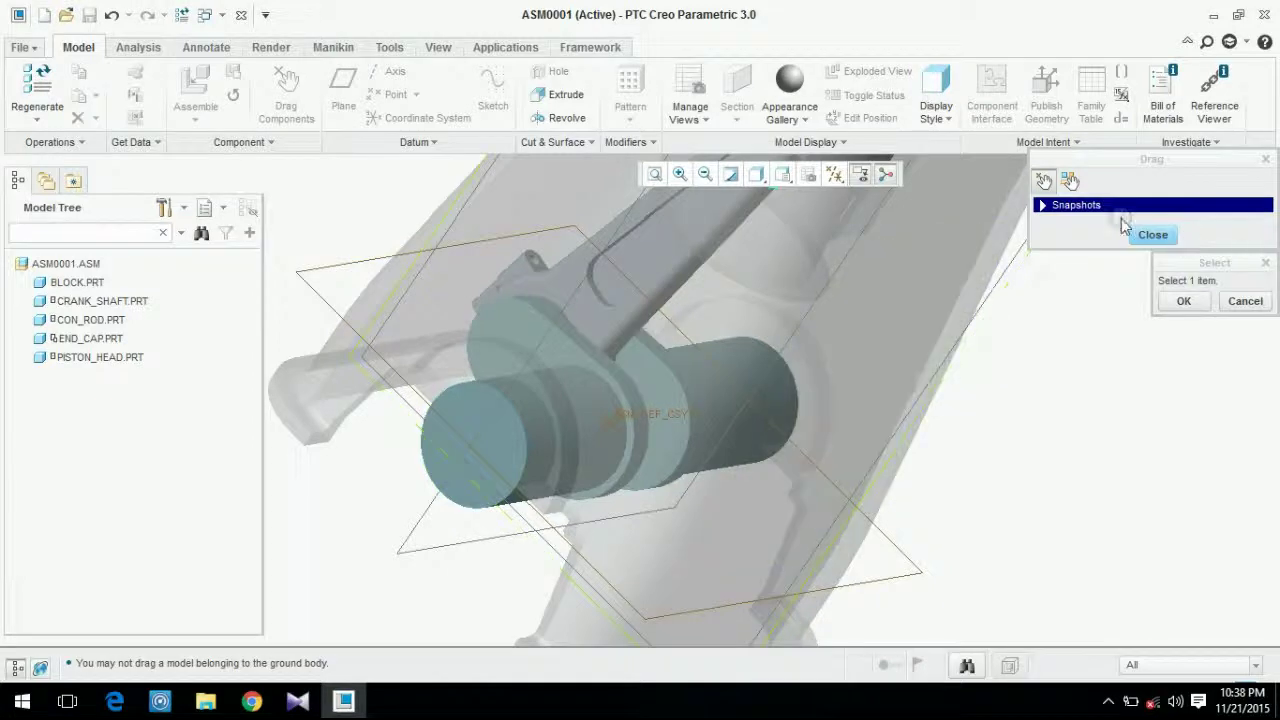
pyautogui.click(1068, 180)
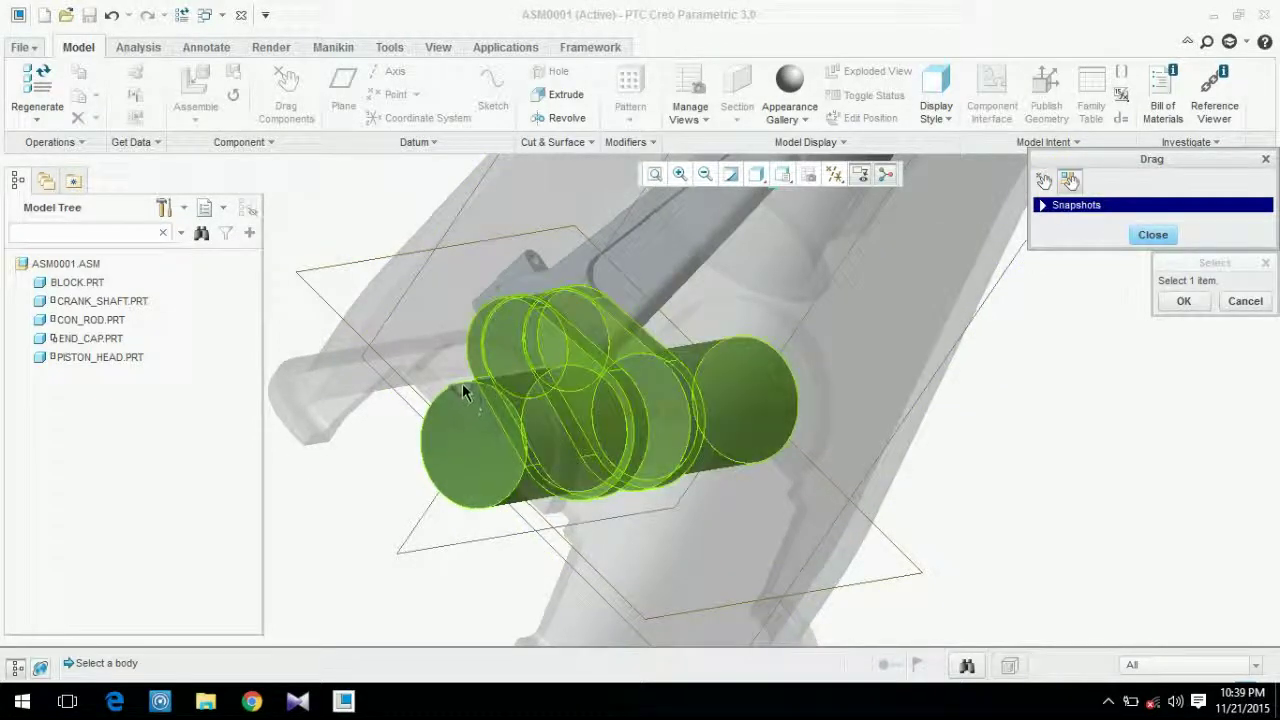
pyautogui.click(421, 437)
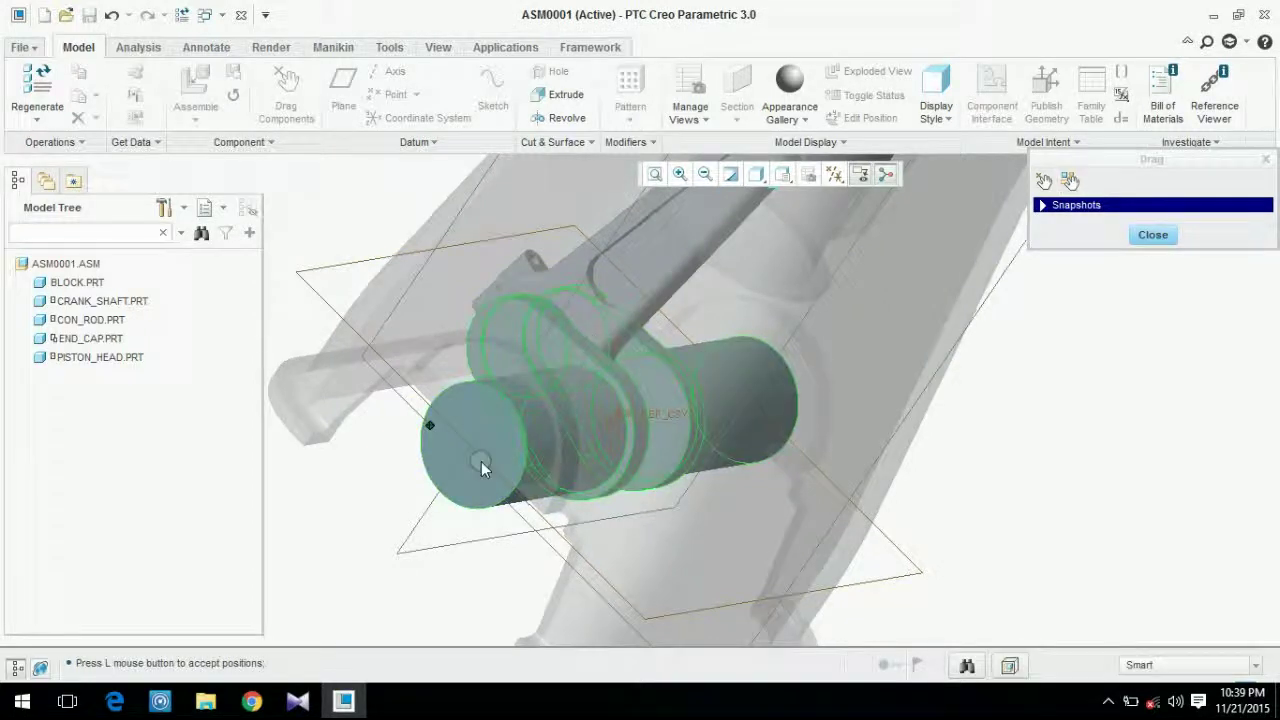
pyautogui.click(1160, 272)
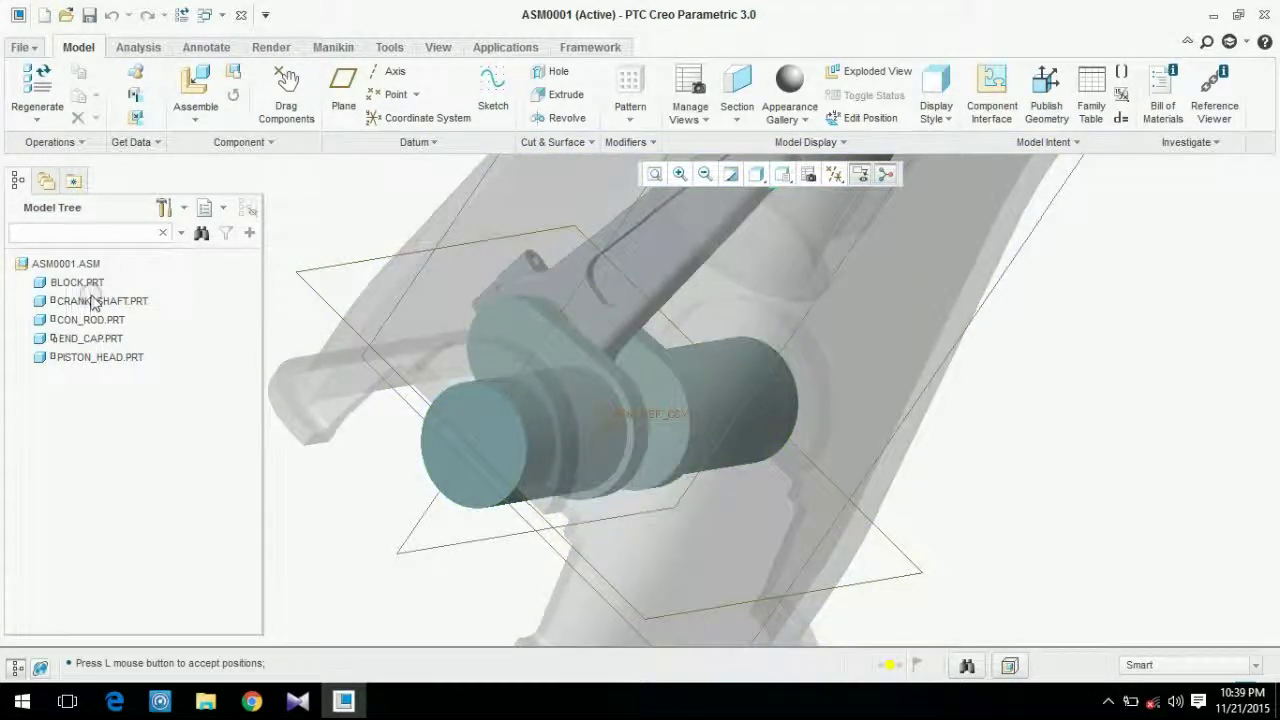
# - Activate CRANK_SHAFT.PRT for editing inside the assembly
pyautogui.scroll(3, 463, 402)
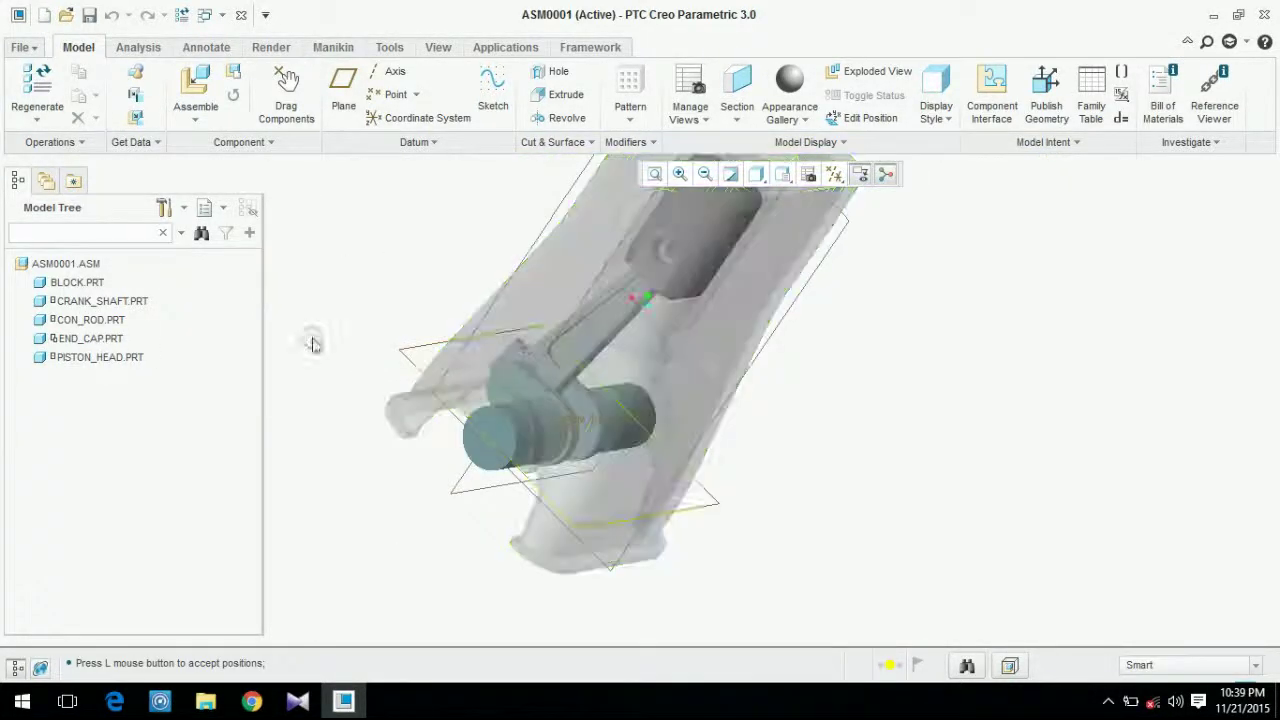
pyautogui.scroll(1, 986, 553)
pyautogui.moveTo(883, 497); pyautogui.dragTo(851, 491, button='middle')
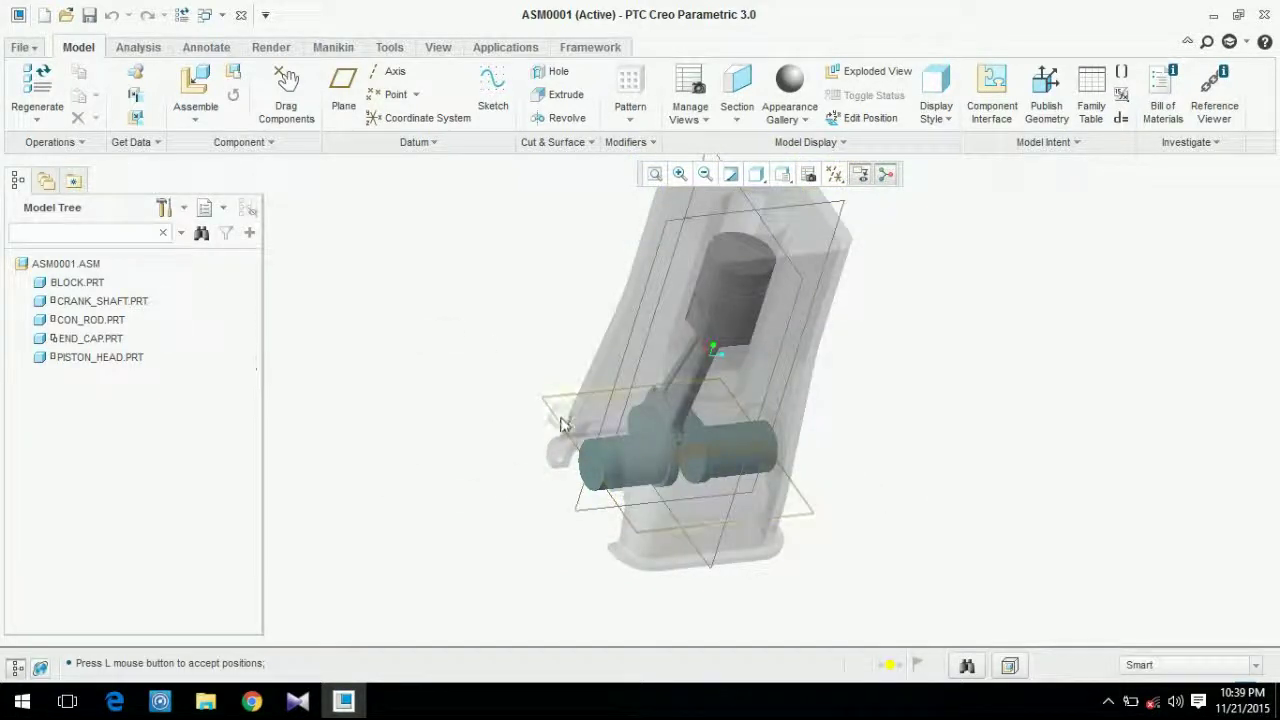
pyautogui.click(72, 302)
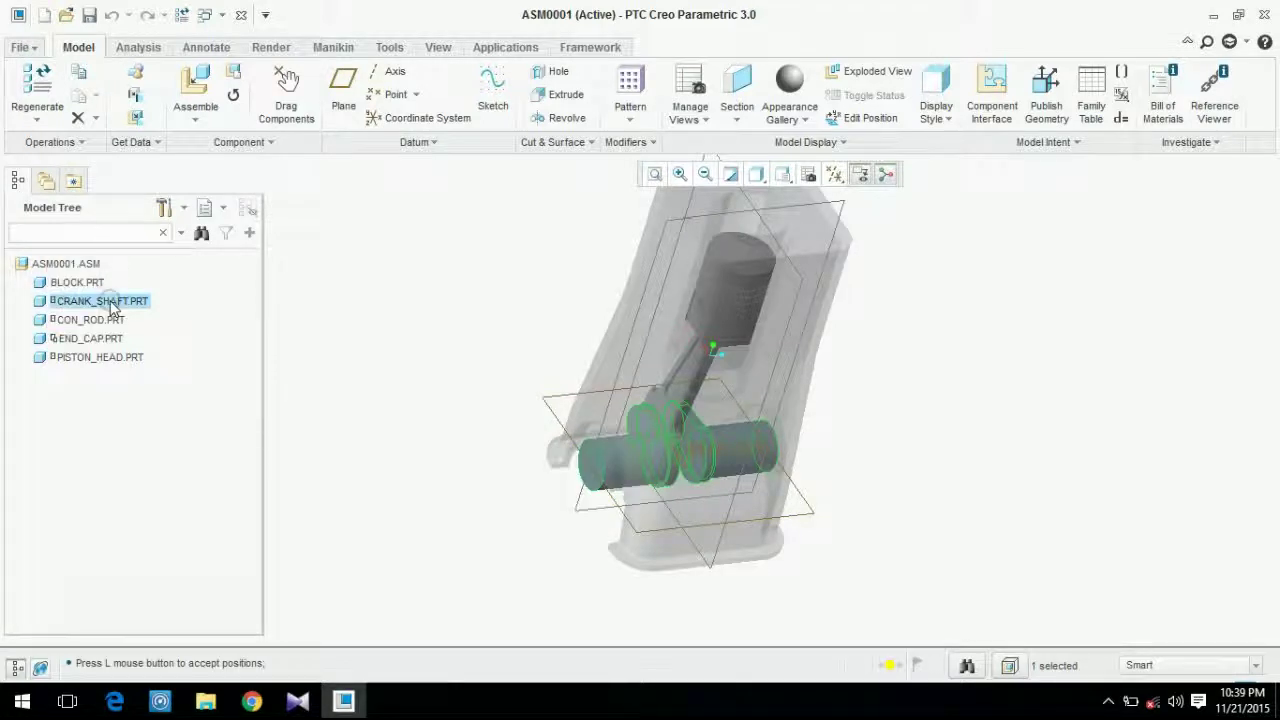
pyautogui.rightClick(110, 305)
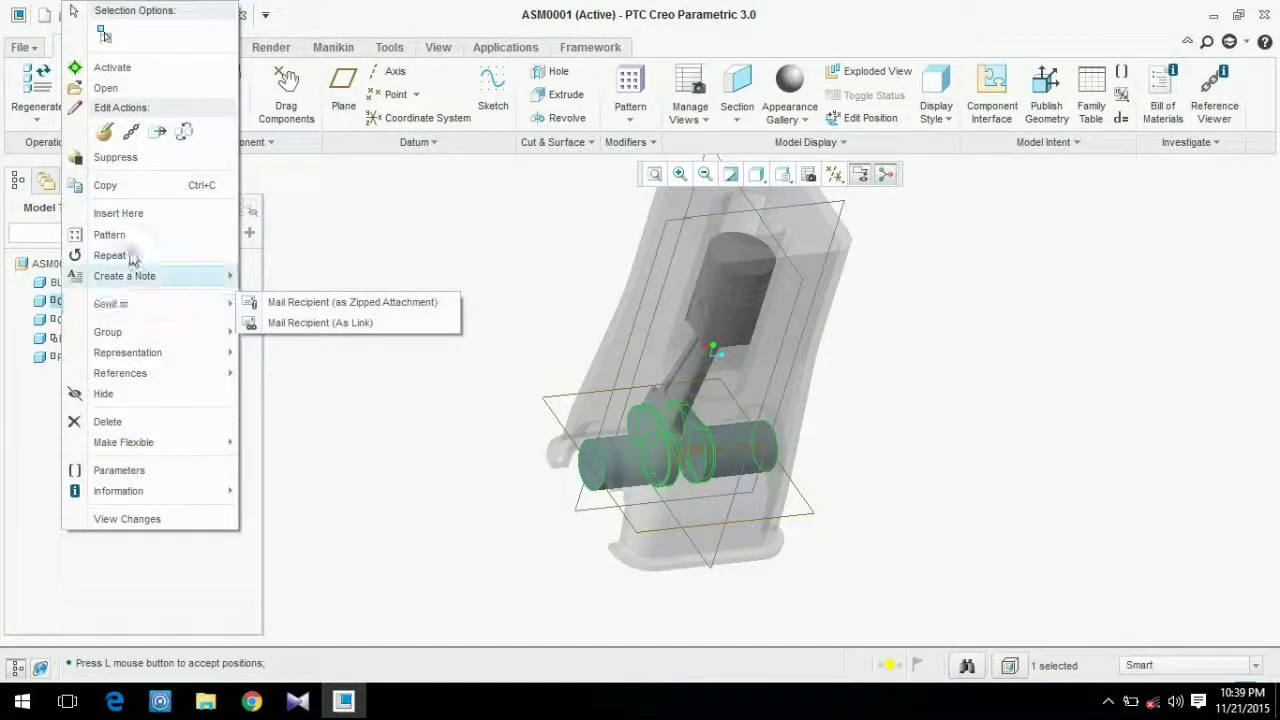
pyautogui.click(90, 68)
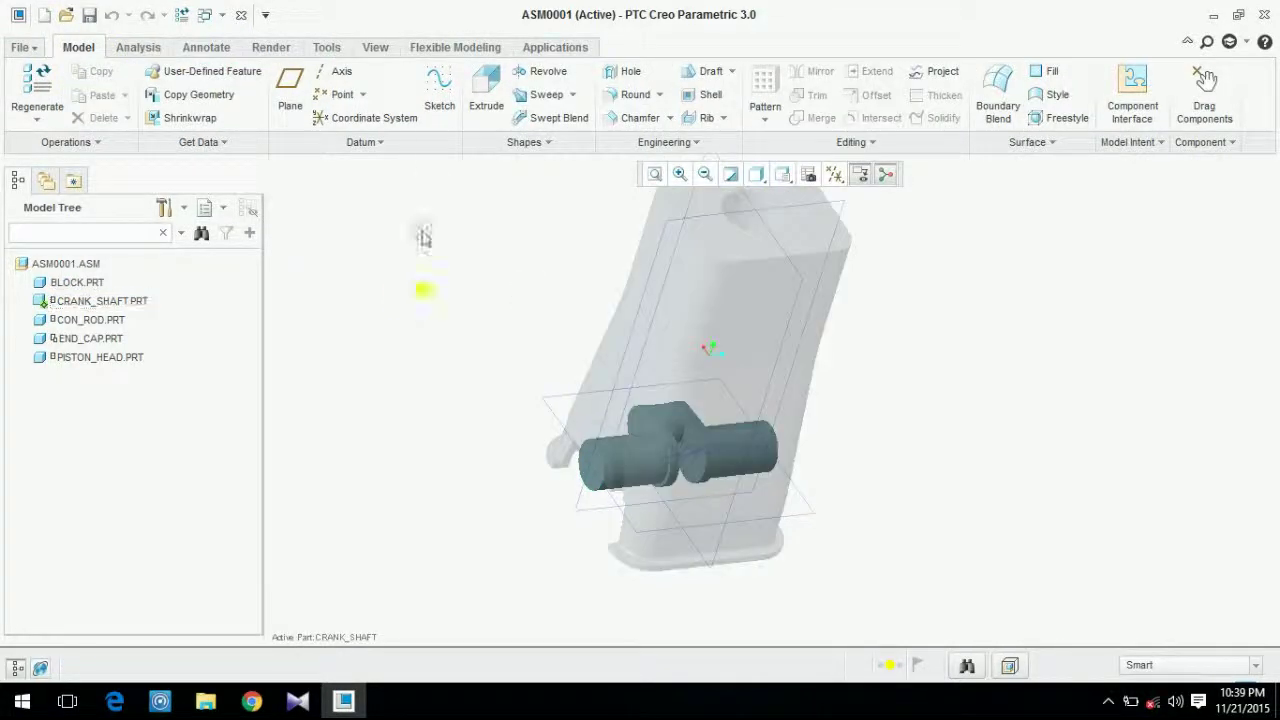
# - Start an Extrude sketch on the crankshaft's free end face and orient the view to the sketch plane
pyautogui.click(478, 92)
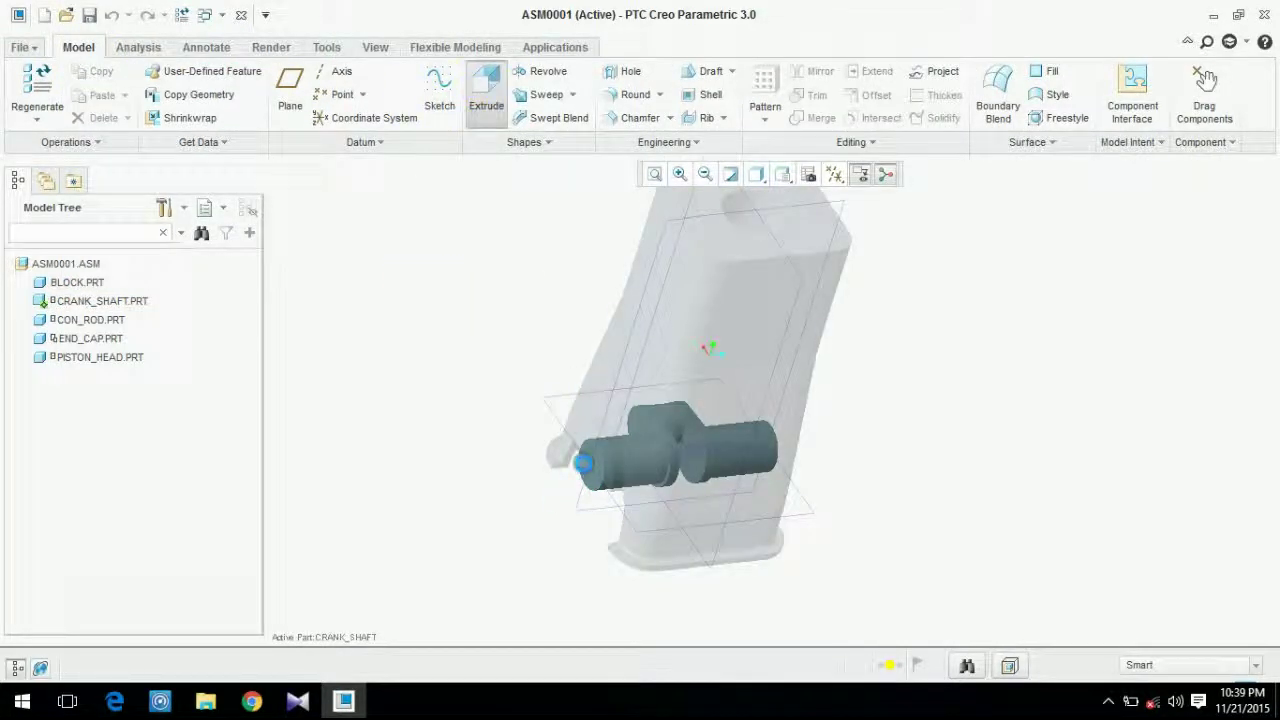
pyautogui.scroll(5, 585, 461)
pyautogui.click(567, 461)
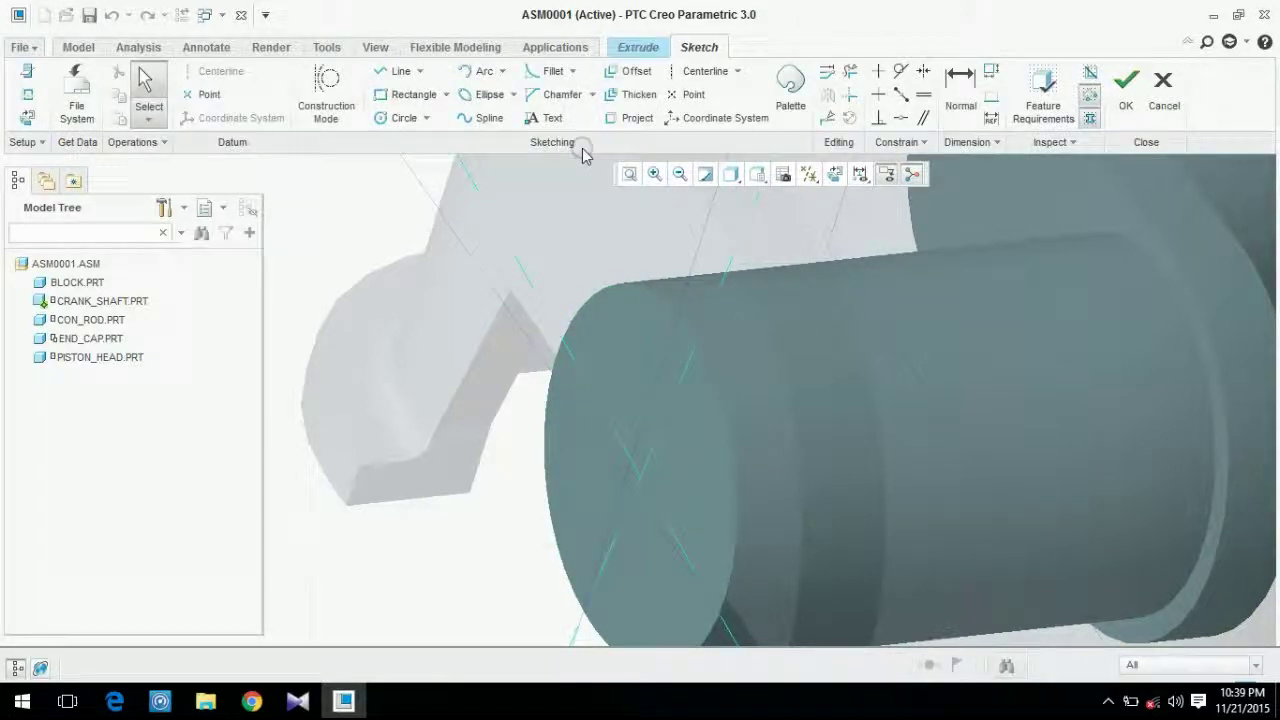
pyautogui.click(836, 175)
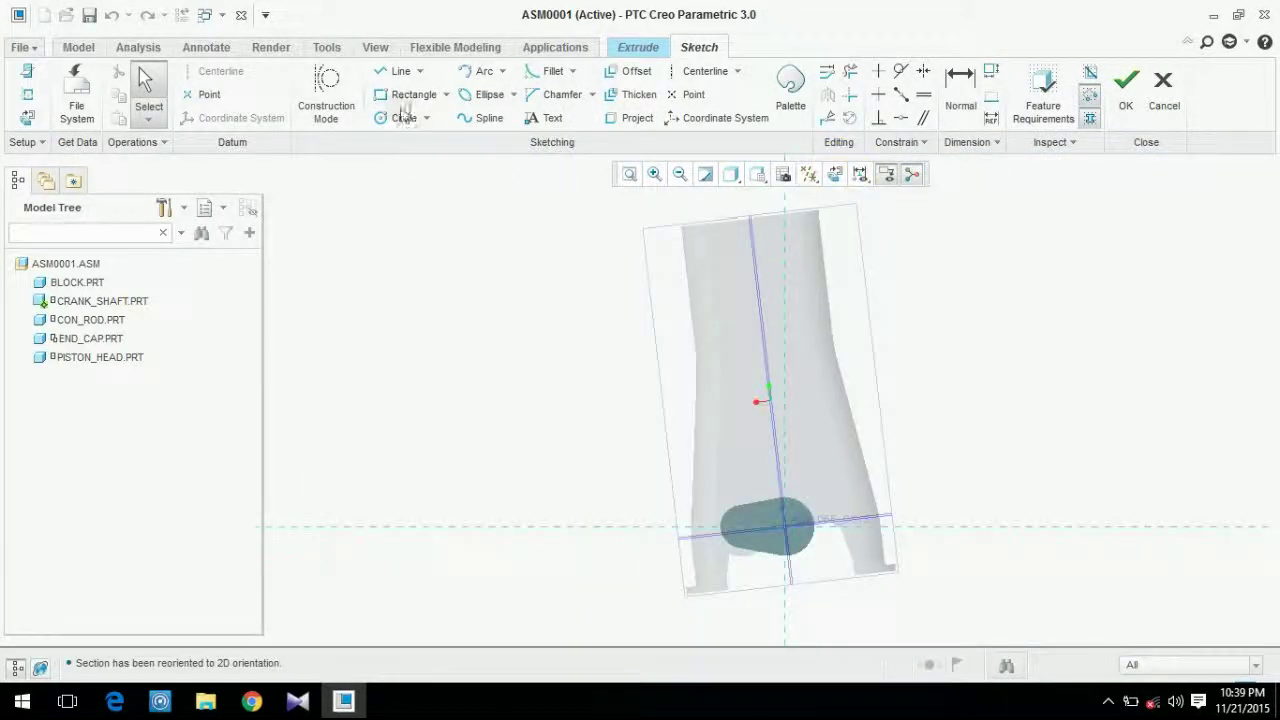
# - Display the model shaded with visible edges, return to the sketch orientation and cancel the stray rectangle
pyautogui.click(412, 94)
pyautogui.scroll(-5, 768, 545)
pyautogui.moveTo(788, 536)
pyautogui.mouseDown(button='middle')
pyautogui.moveTo(803, 550)
pyautogui.moveTo(800, 540)
pyautogui.mouseUp(button='middle')
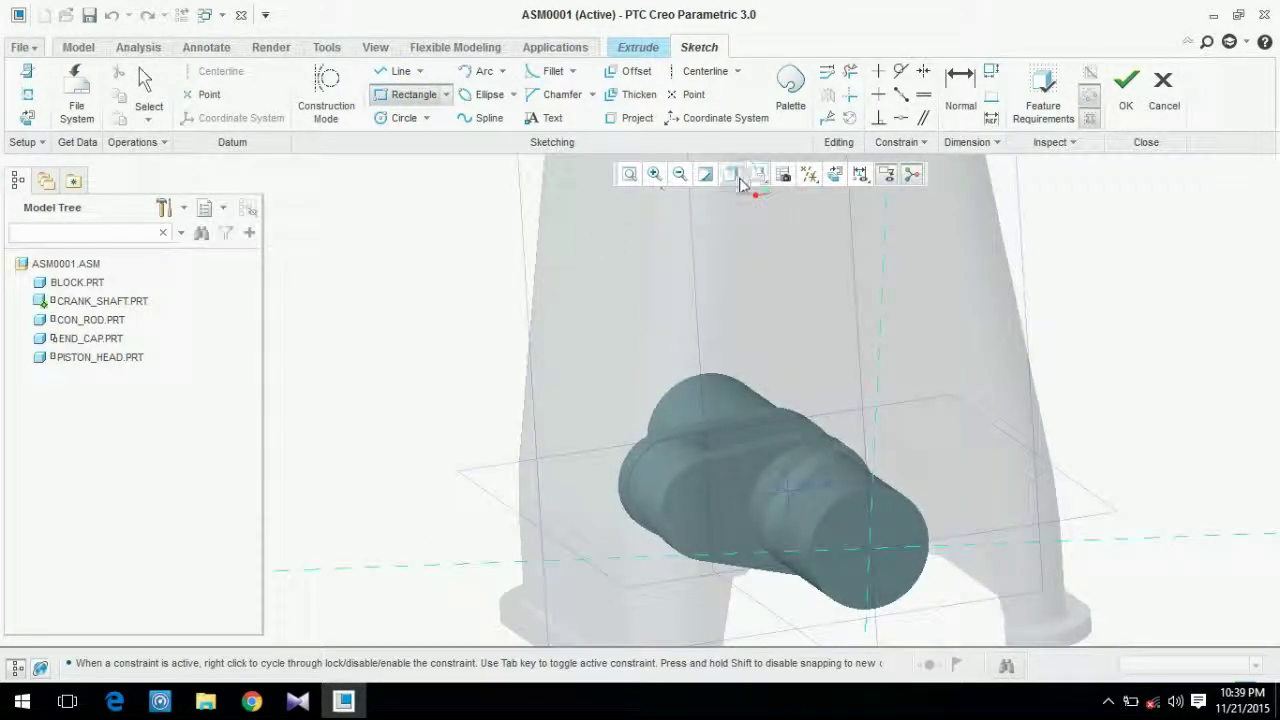
pyautogui.click(740, 180)
pyautogui.click(749, 214)
pyautogui.click(1100, 231)
pyautogui.click(810, 175)
pyautogui.click(834, 175)
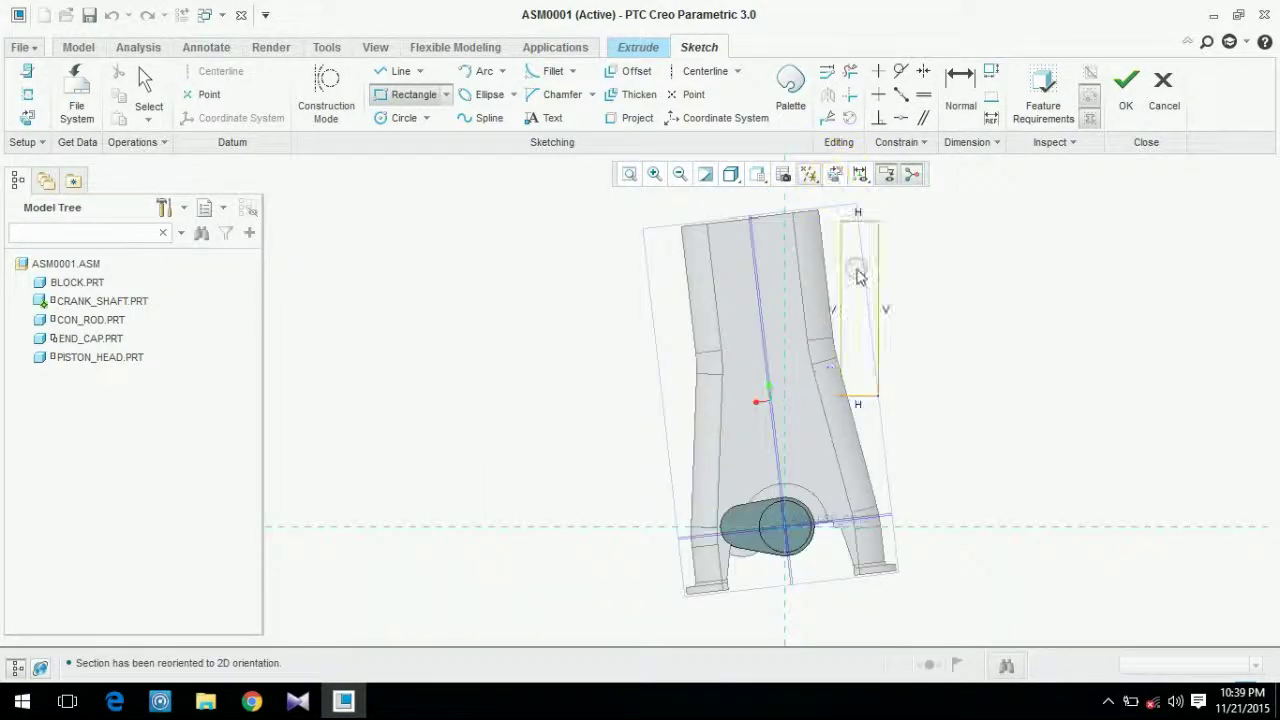
pyautogui.middleClick(948, 403)
# - Sketch a small corner rectangle across the circular rim of the crankshaft's end face, near the horizontal reference
pyautogui.scroll(5, 786, 580)
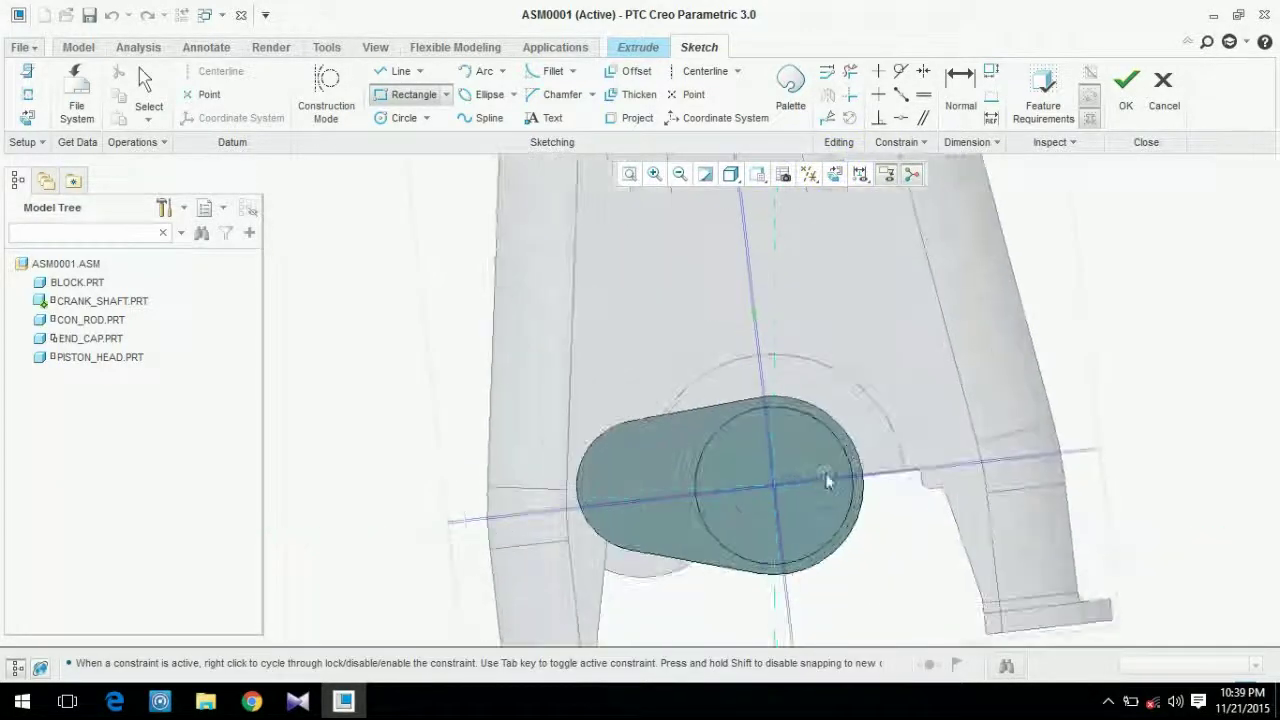
pyautogui.click(836, 176)
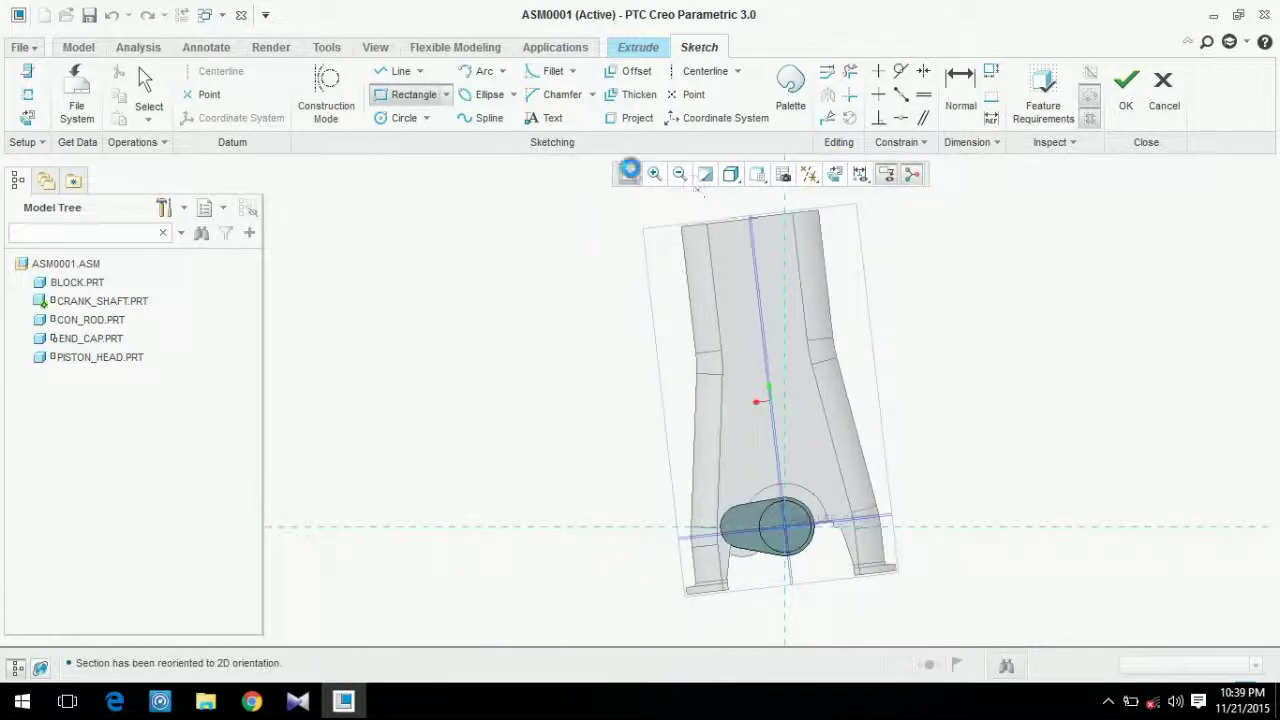
pyautogui.scroll(5, 786, 560)
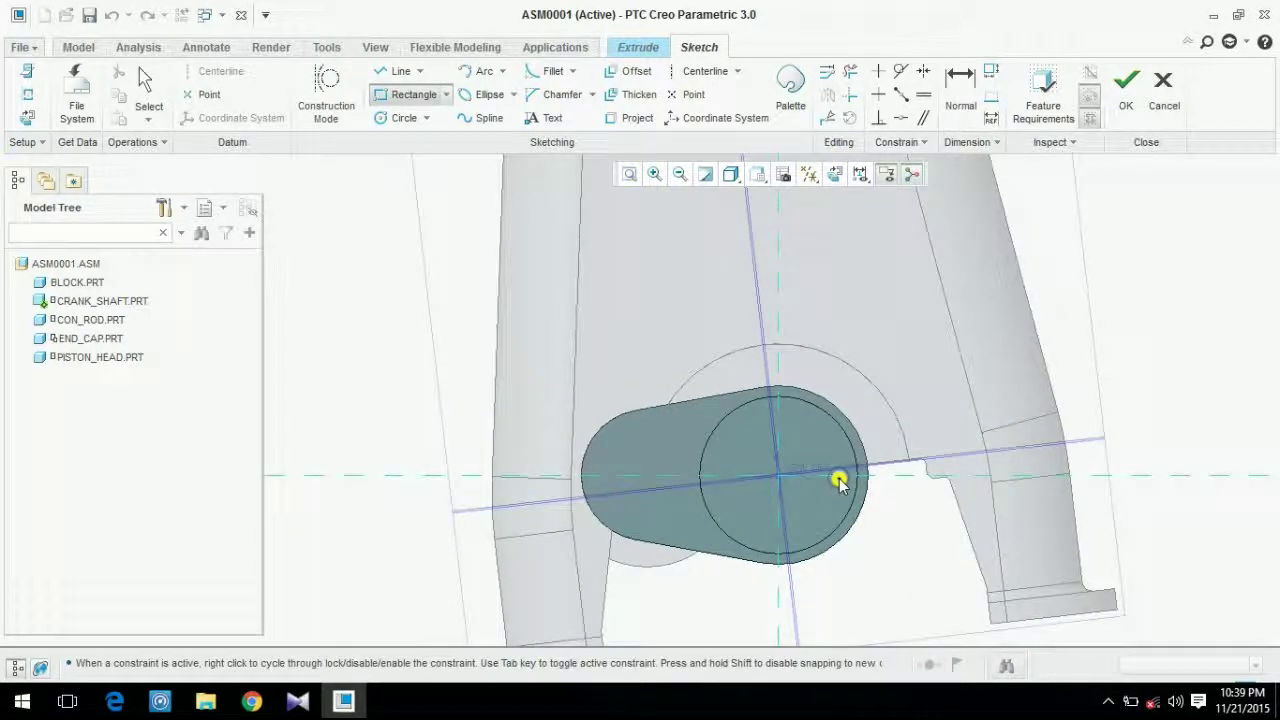
pyautogui.click(864, 497)
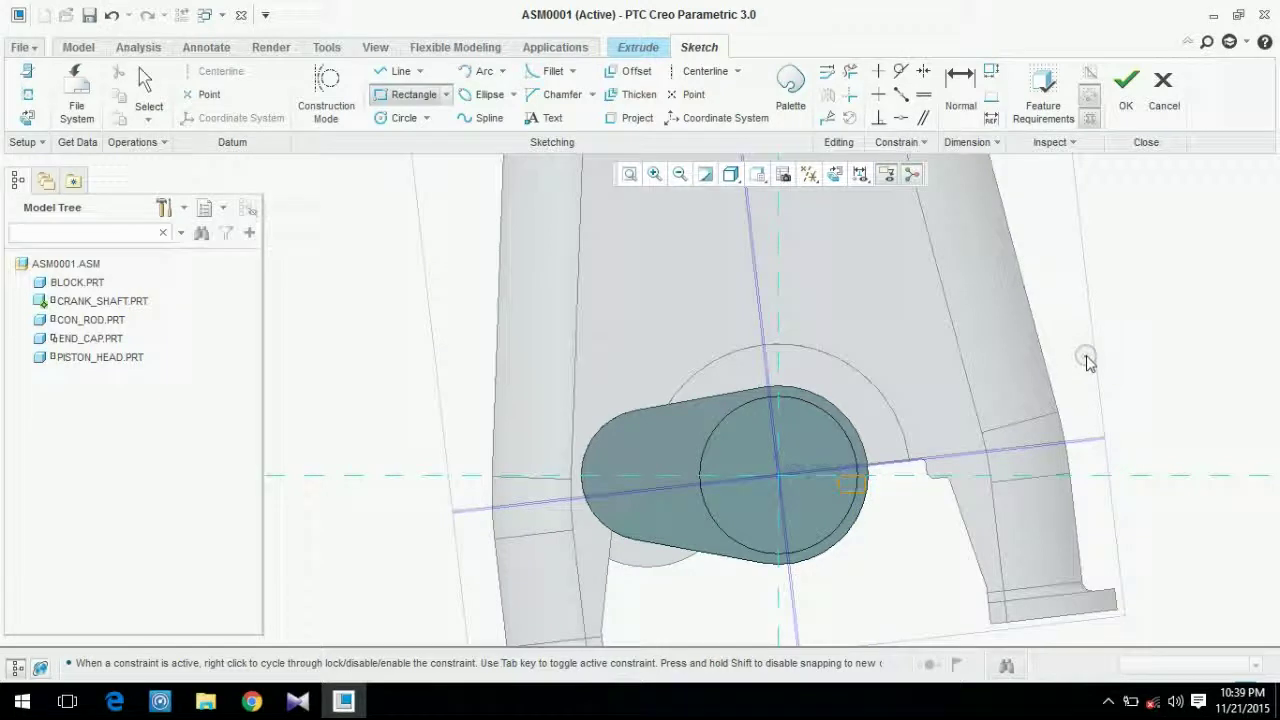
# - Finish the rectangle sketch and extrude it about 0.28 into the crankshaft as a material-removing cut, forming a small notch in the rim
pyautogui.middleClick(1071, 351)
pyautogui.click(1124, 100)
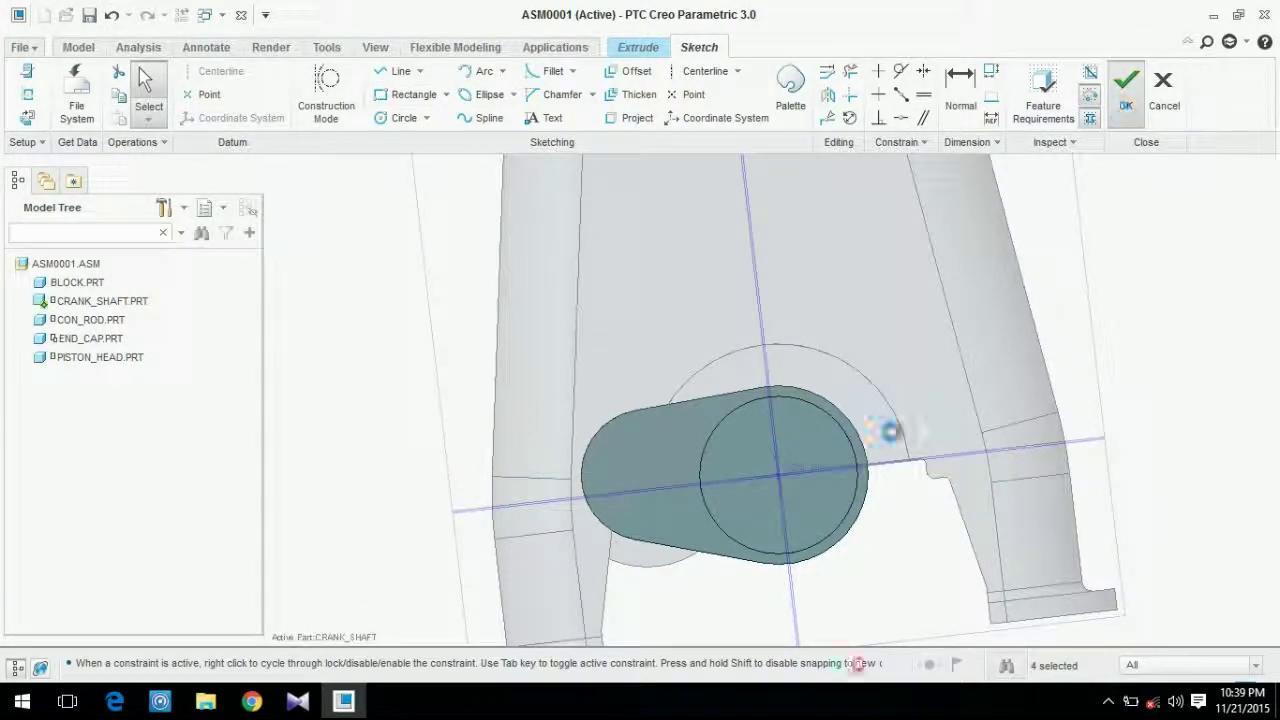
pyautogui.moveTo(827, 483); pyautogui.dragTo(514, 508, button='middle')
pyautogui.scroll(2, 540, 506)
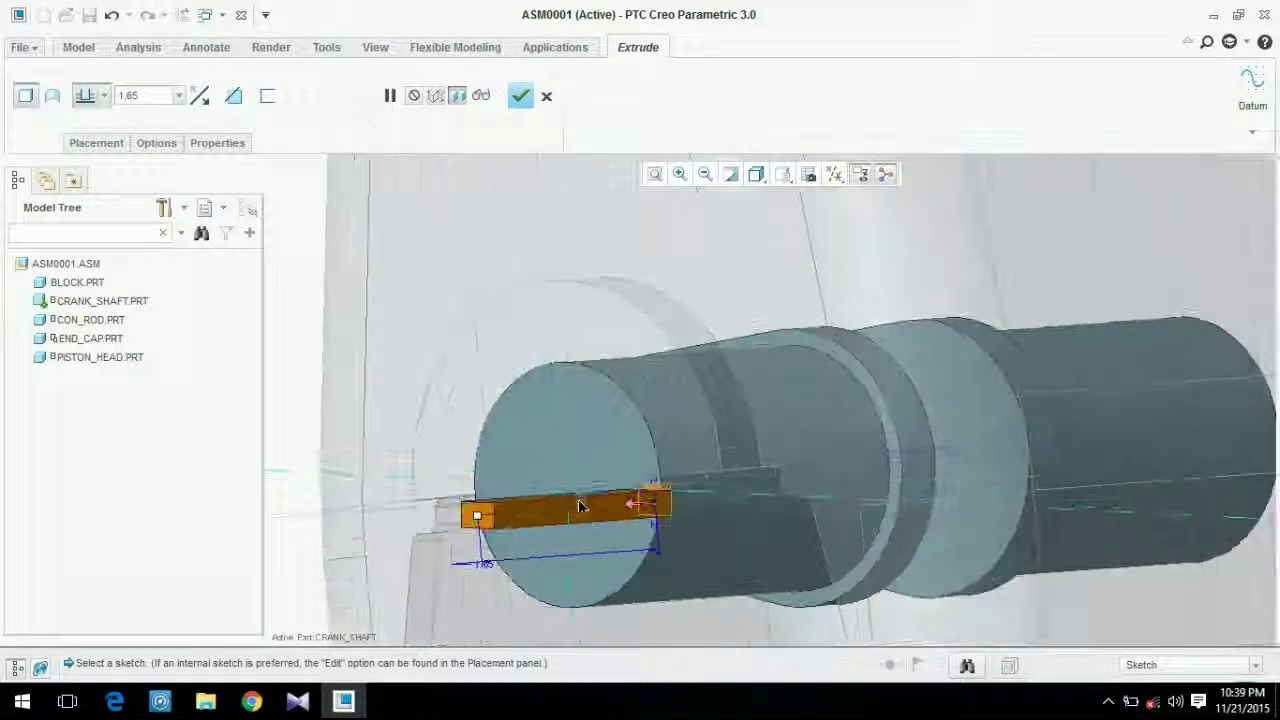
pyautogui.click(199, 97)
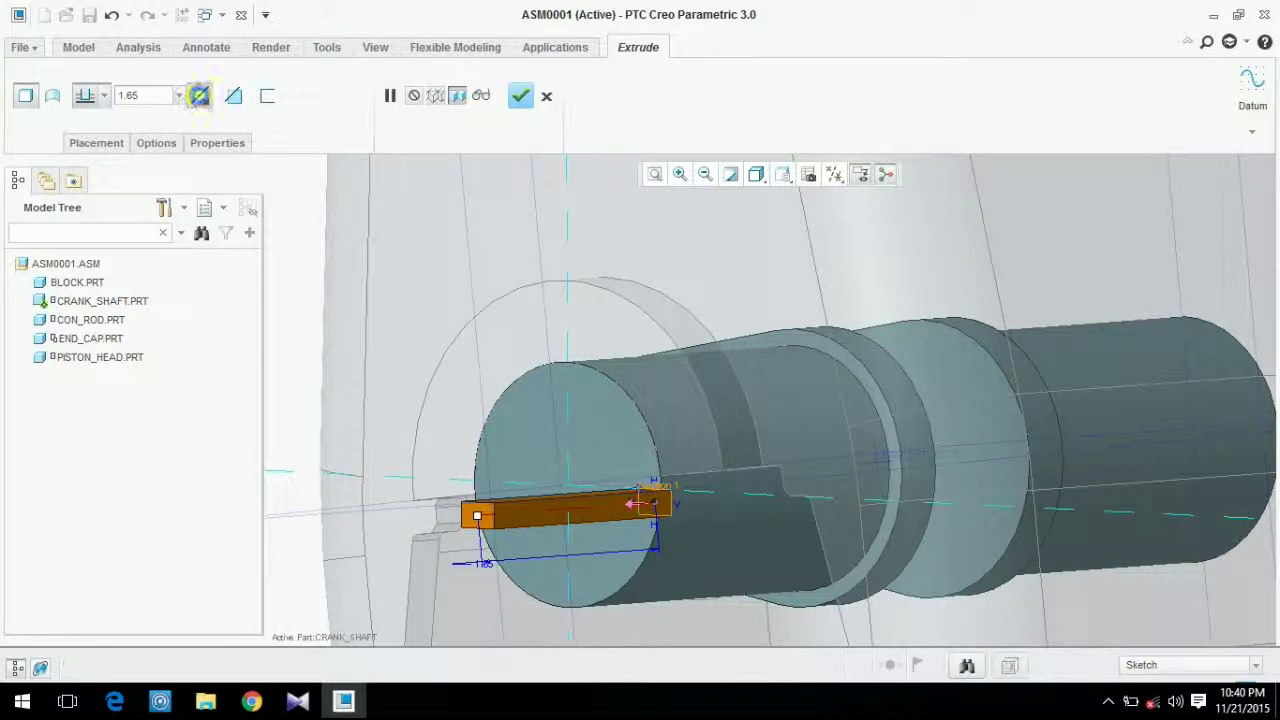
pyautogui.moveTo(831, 497); pyautogui.dragTo(722, 487)
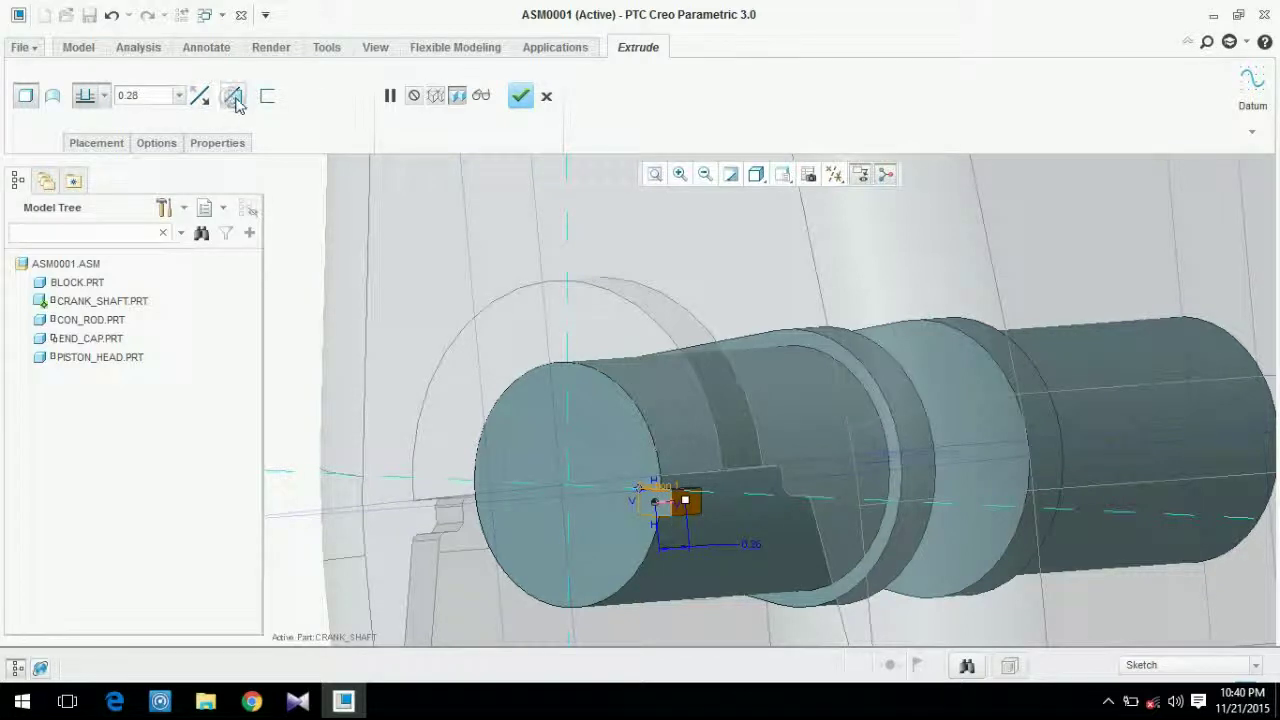
pyautogui.click(233, 97)
pyautogui.click(543, 96)
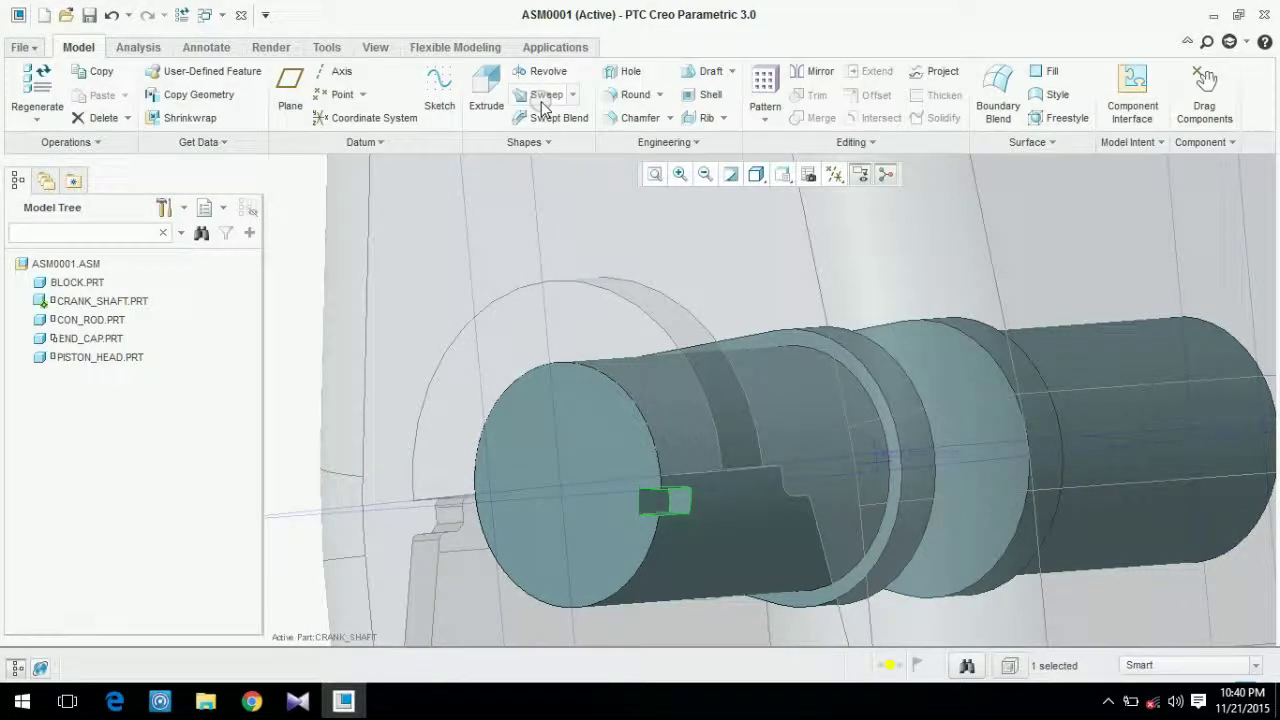
# - Reactivate the top-level assembly ASM0001.ASM to leave crankshaft part editing
pyautogui.click(650, 470)
pyautogui.scroll(5, 433, 396)
pyautogui.moveTo(1085, 460)
pyautogui.mouseDown(button='middle')
pyautogui.moveTo(1149, 457)
pyautogui.moveTo(1110, 456)
pyautogui.mouseUp(button='middle')
pyautogui.click(1080, 381)
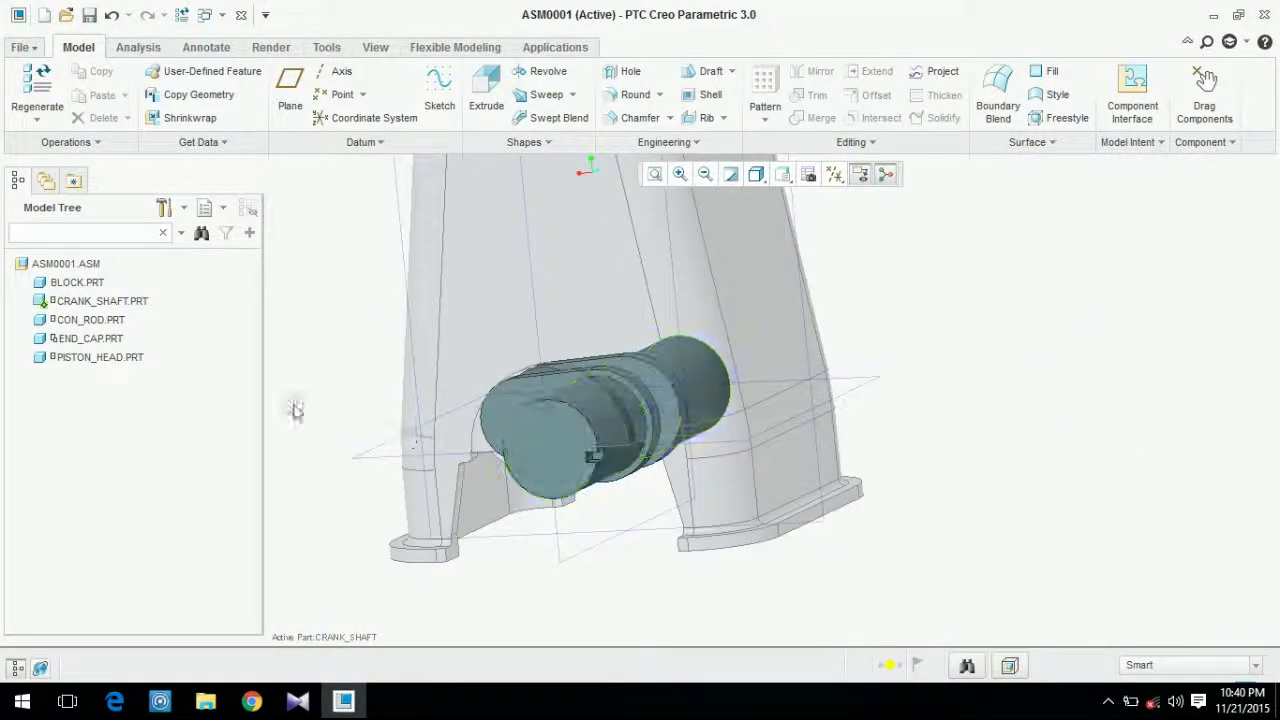
pyautogui.rightClick(66, 266)
pyautogui.click(82, 274)
pyautogui.click(1133, 336)
pyautogui.scroll(1, 1108, 357)
pyautogui.scroll(-2, 646, 448)
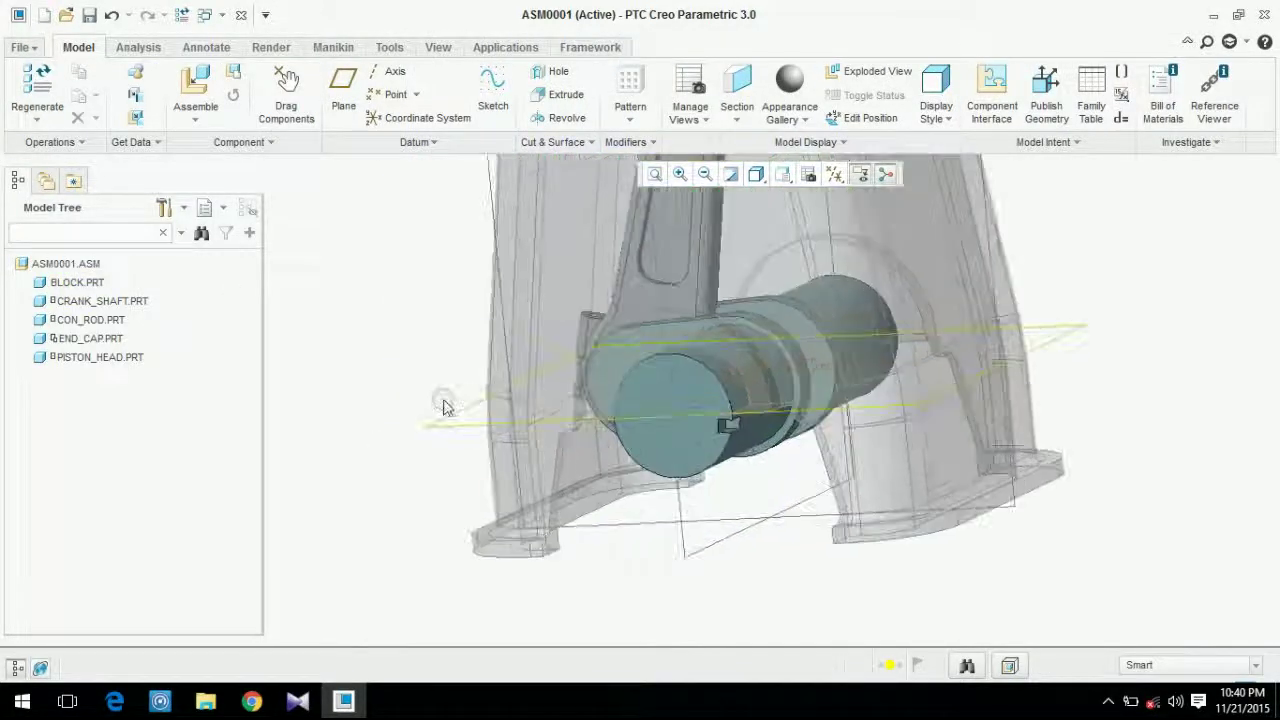
# - Try turning the crankshaft by its notch with Drag Components, and cancel the drag
pyautogui.click(286, 84)
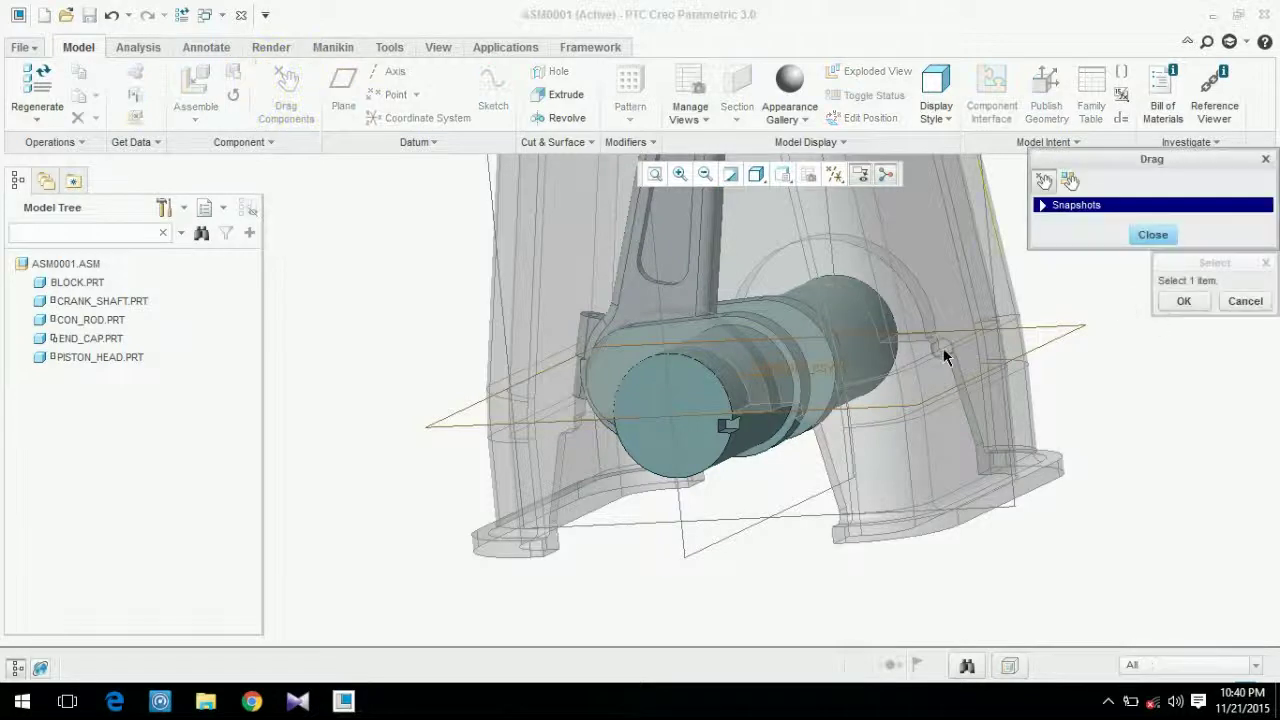
pyautogui.click(727, 441)
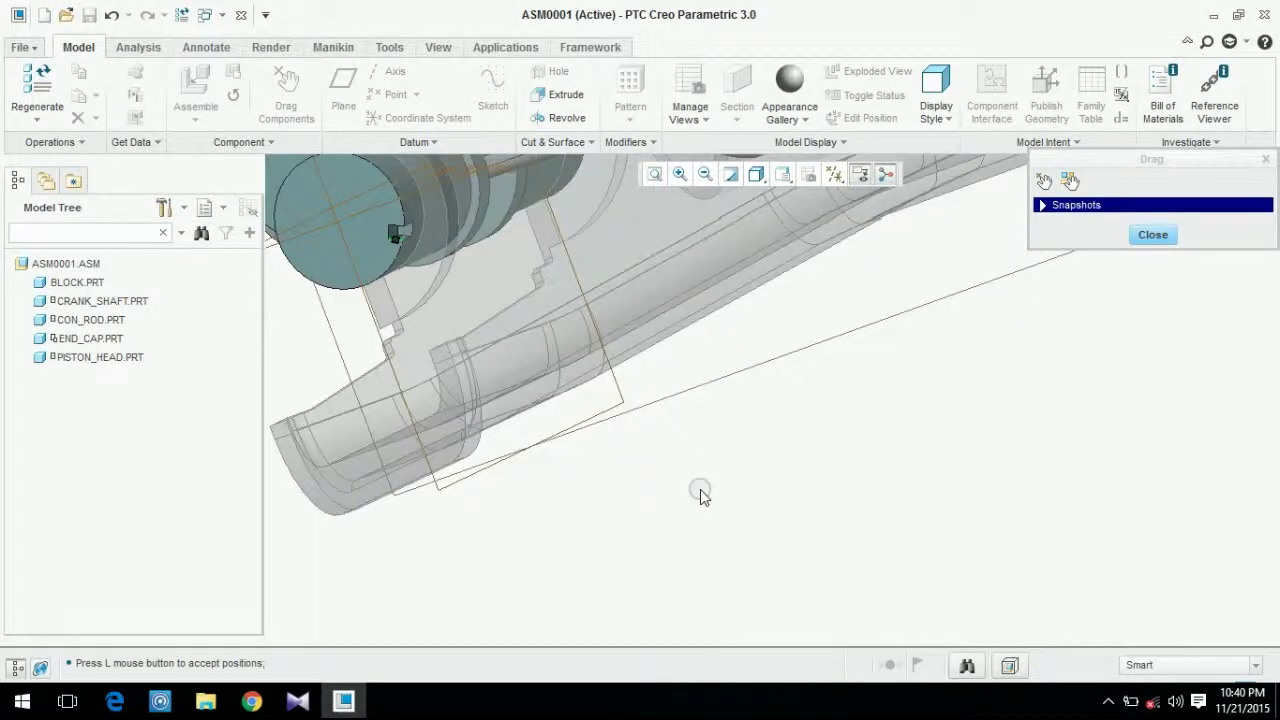
pyautogui.middleClick(934, 428)
pyautogui.click(1245, 300)
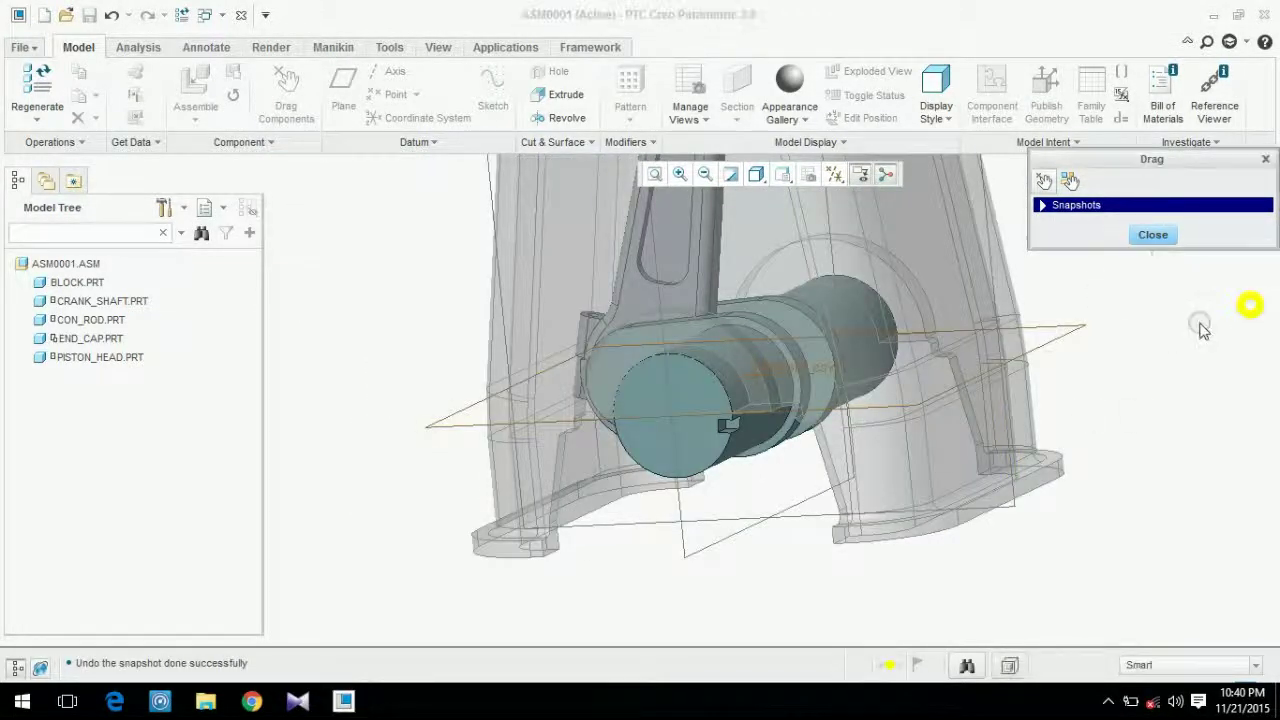
pyautogui.click(1152, 234)
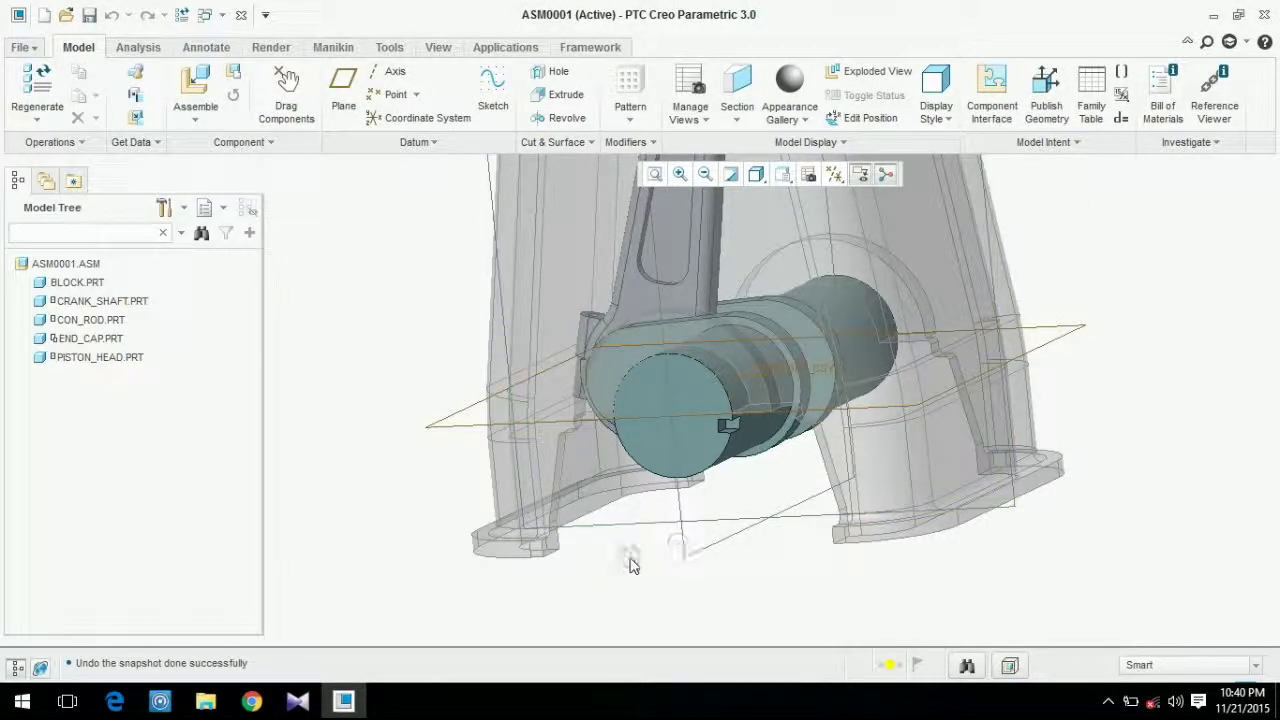
# - Test the slider-crank motion by turning the crankshaft from its end notch with Drag Components
pyautogui.hotkey('ctrl', 'd')
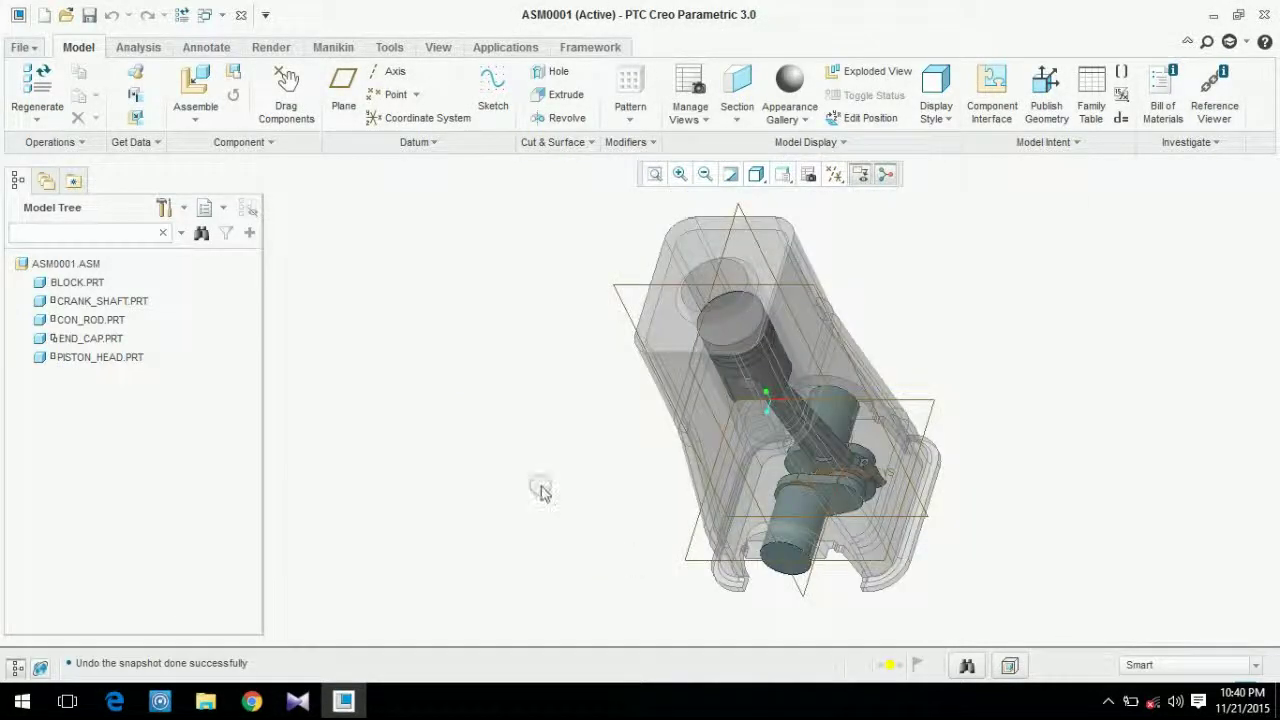
pyautogui.scroll(-3, 686, 479)
pyautogui.moveTo(797, 440); pyautogui.dragTo(575, 573, button='middle')
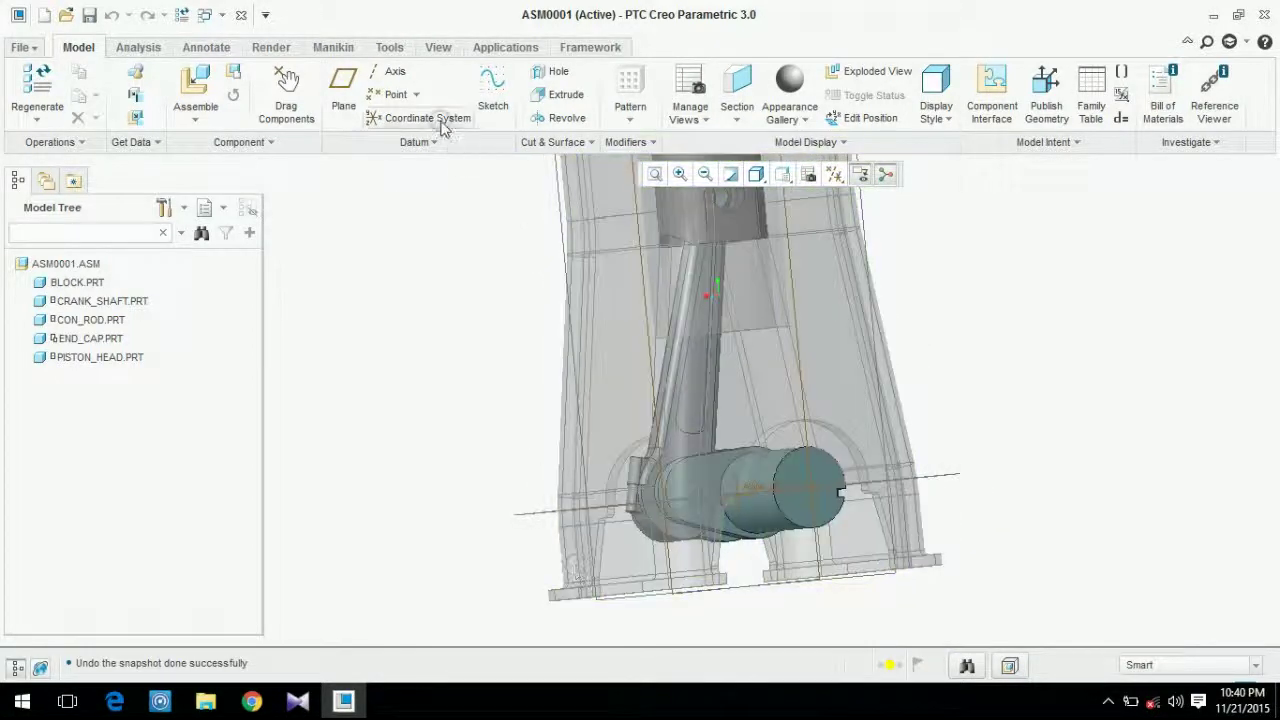
pyautogui.click(286, 92)
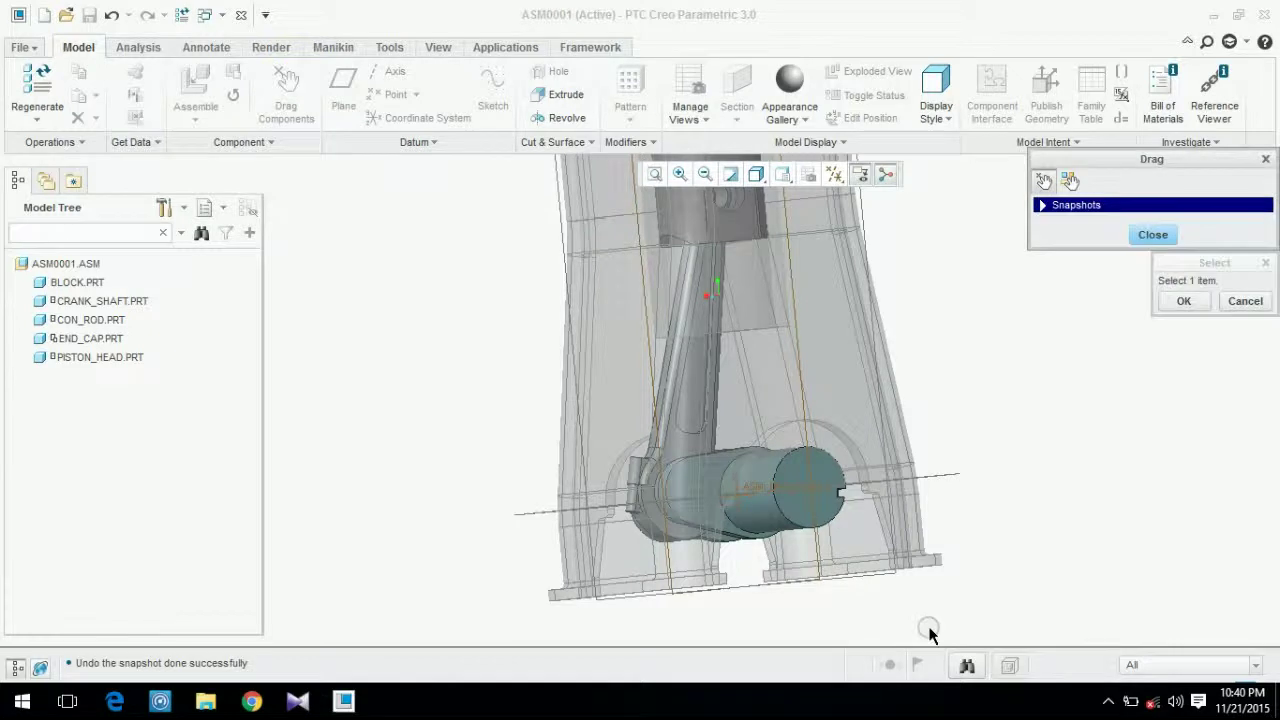
pyautogui.scroll(-3, 835, 475)
pyautogui.click(837, 478)
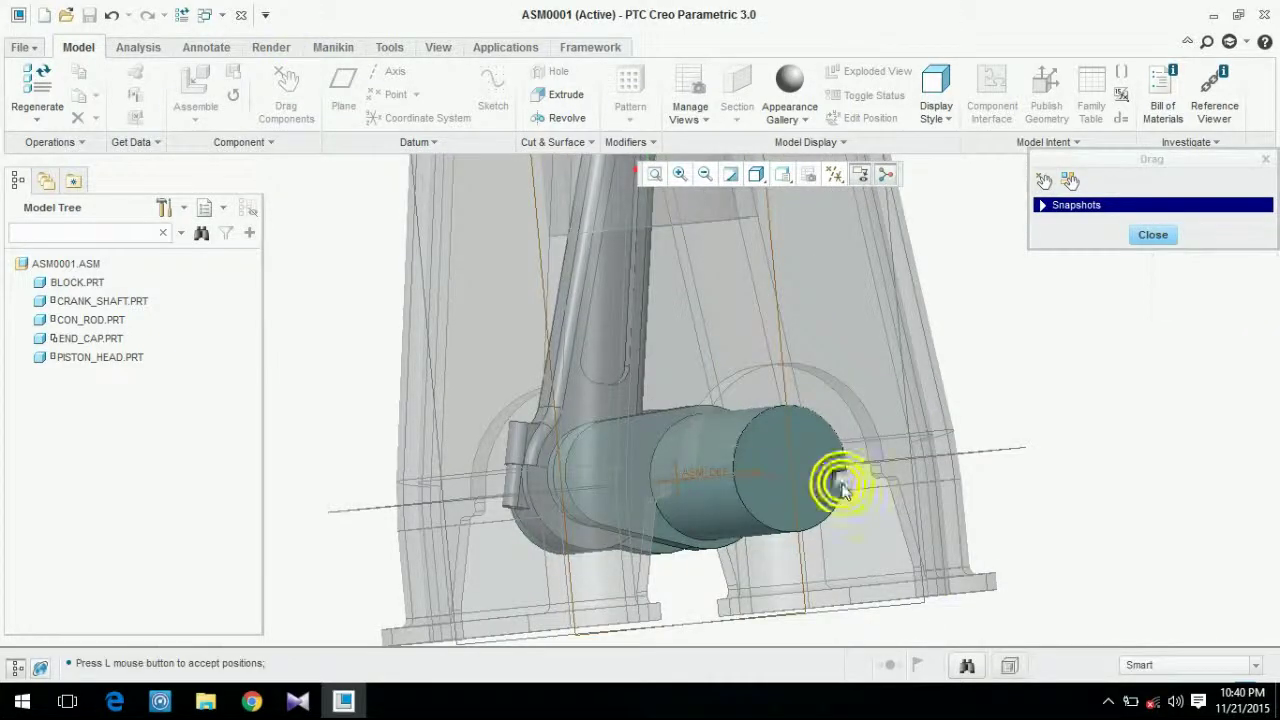
pyautogui.scroll(3, 806, 583)
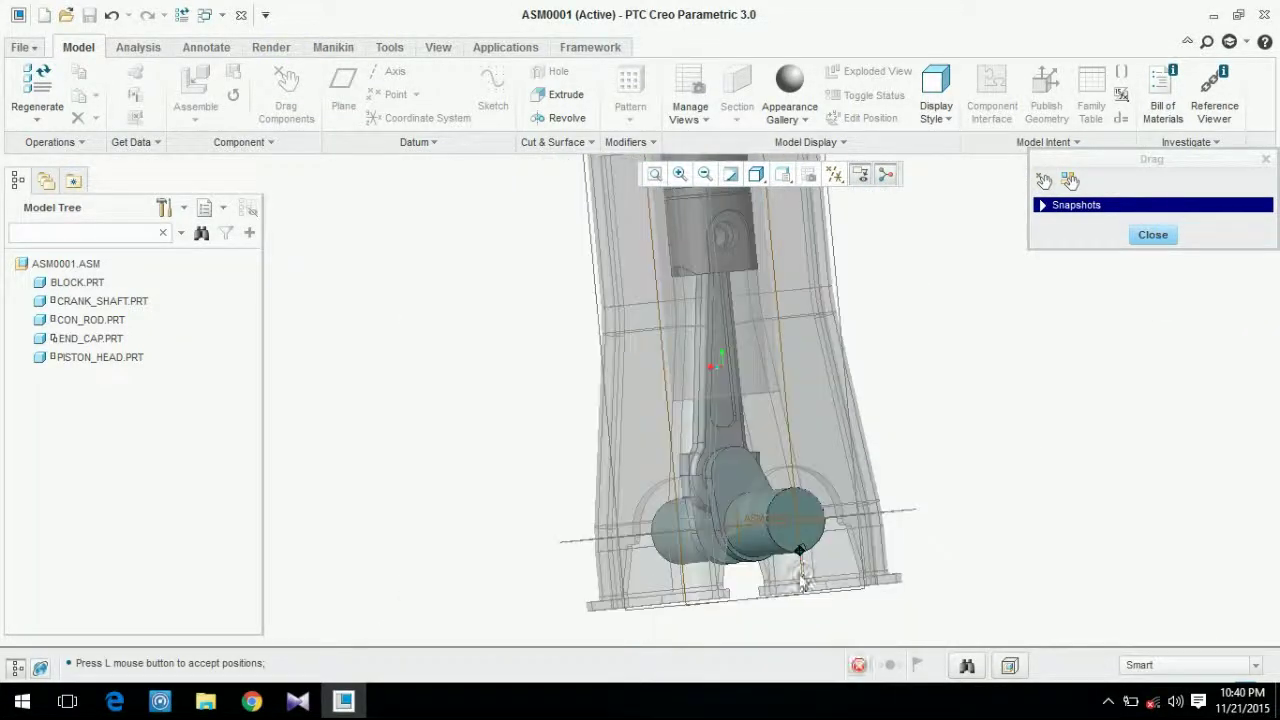
pyautogui.scroll(3, 836, 470)
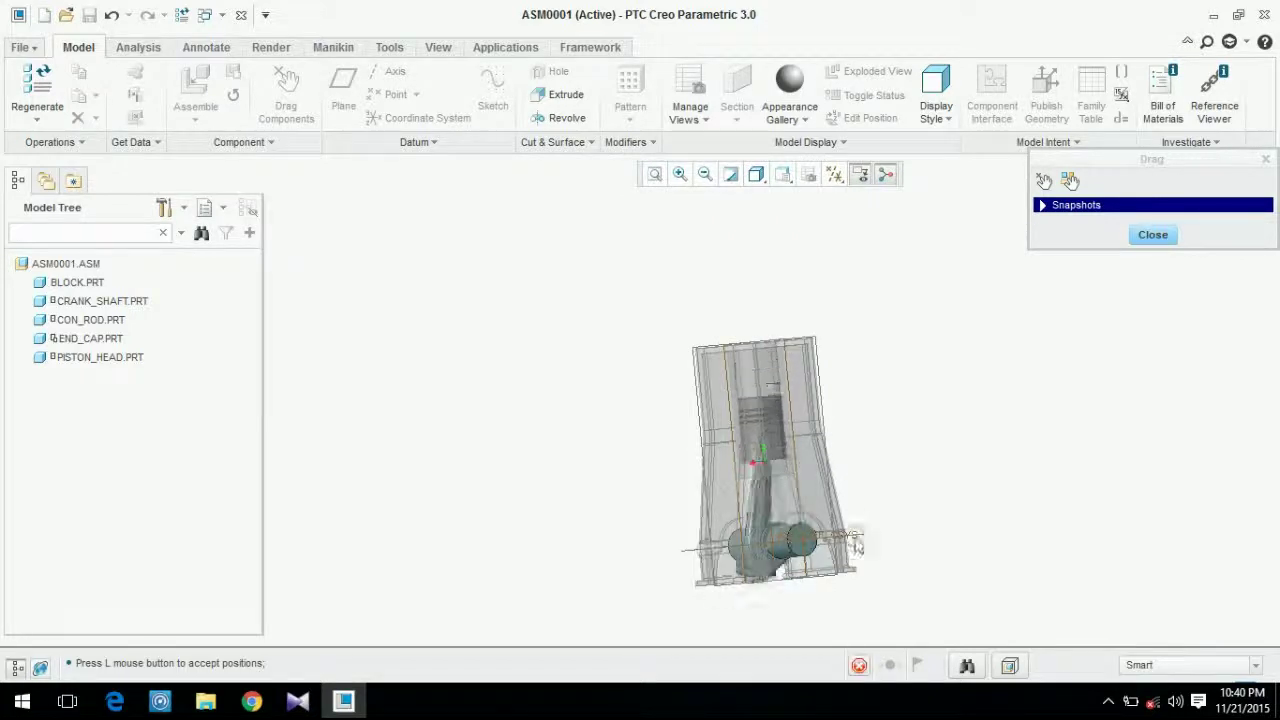
pyautogui.click(808, 596)
pyautogui.click(1230, 302)
pyautogui.click(1158, 237)
# - Assemble base.prt from the tutorial1 folder and make its flange mating face coincident with the block's open-end face
pyautogui.moveTo(634, 459); pyautogui.dragTo(671, 482, button='middle')
pyautogui.scroll(-3, 671, 482)
pyautogui.moveTo(671, 482); pyautogui.dragTo(750, 381, button='middle')
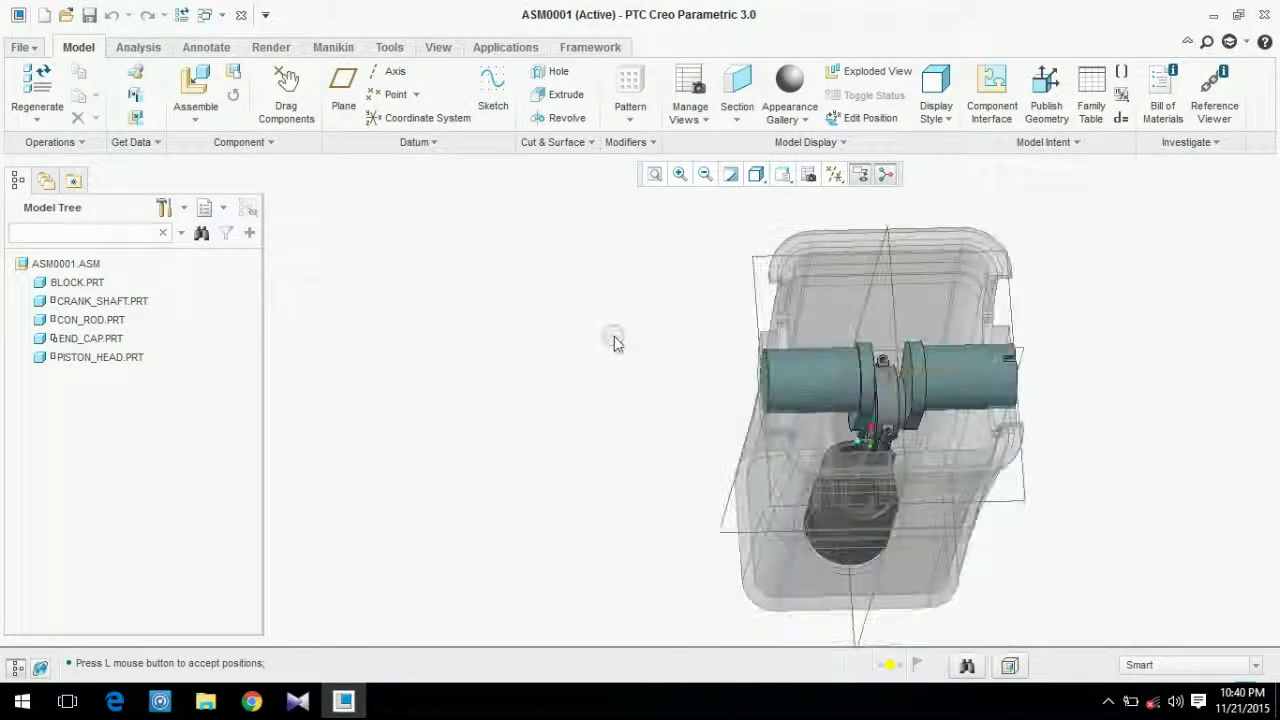
pyautogui.click(195, 85)
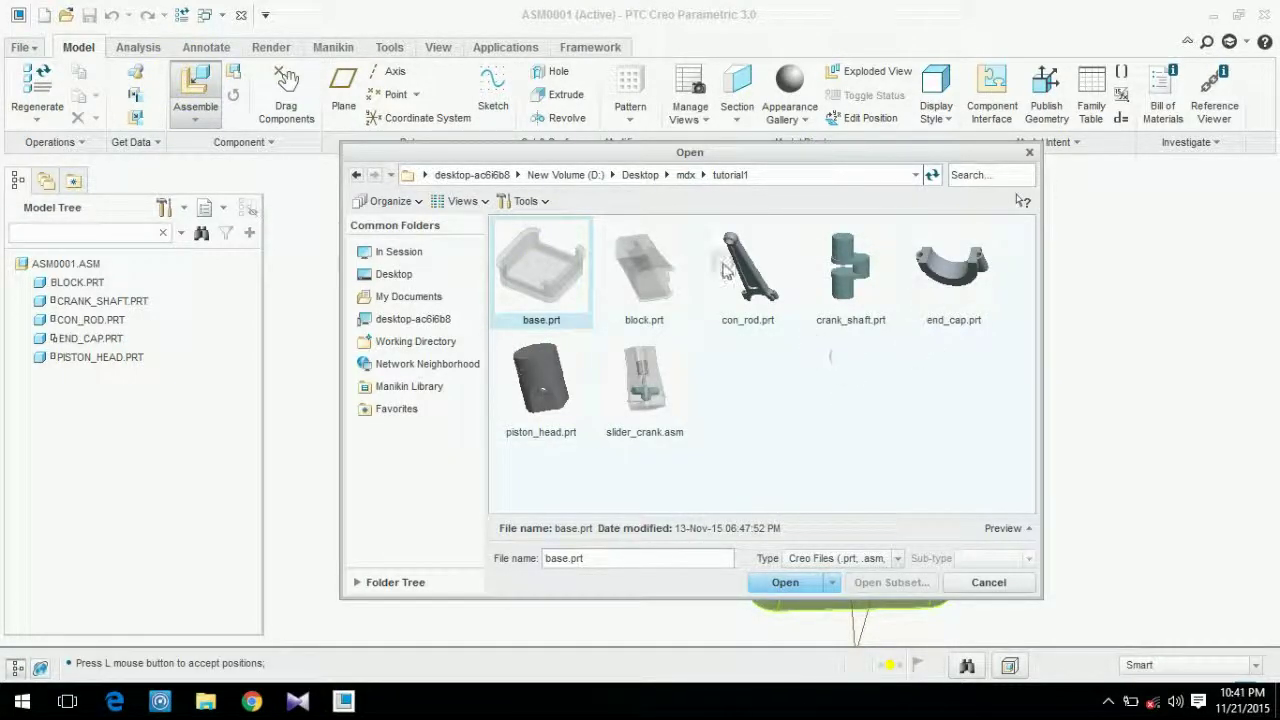
pyautogui.click(780, 582)
pyautogui.moveTo(735, 408)
pyautogui.mouseDown(button='middle')
pyautogui.moveTo(752, 376)
pyautogui.moveTo(671, 423)
pyautogui.moveTo(623, 351)
pyautogui.moveTo(977, 360)
pyautogui.moveTo(754, 416)
pyautogui.mouseUp(button='middle')
pyautogui.scroll(-6, 846, 214)
pyautogui.click(848, 221)
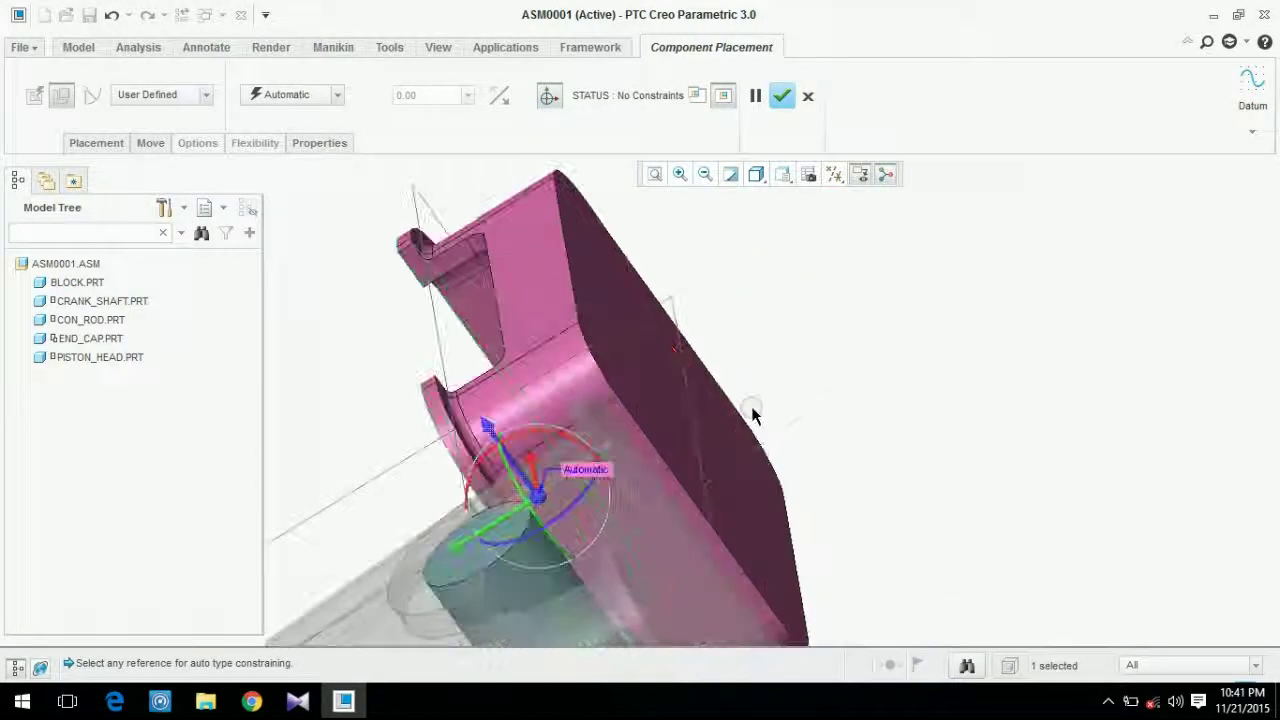
pyautogui.click(600, 416)
pyautogui.scroll(3, 603, 420)
pyautogui.moveTo(603, 420); pyautogui.dragTo(406, 329, button='middle')
pyautogui.click(334, 96)
pyautogui.click(314, 106)
# - Add a second constraint making the base flange's outer side face coincident with the block flange's matching side face
pyautogui.click(96, 142)
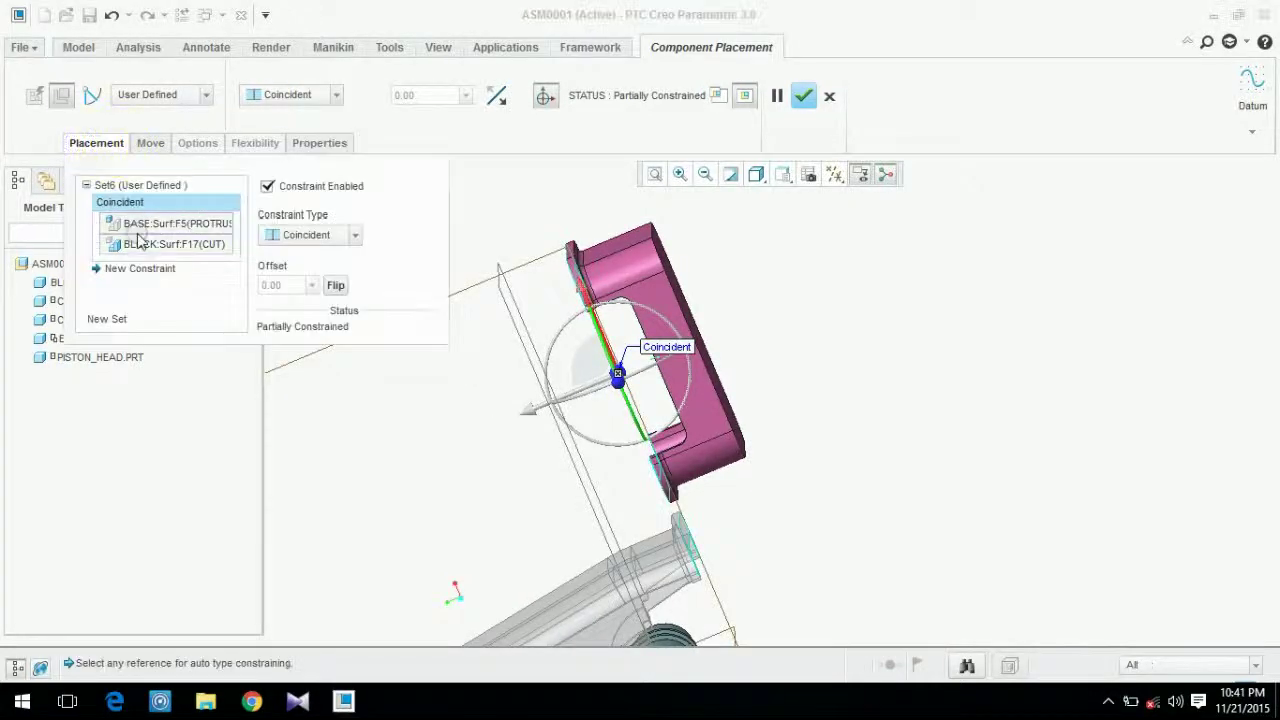
pyautogui.click(128, 290)
pyautogui.scroll(-5, 580, 305)
pyautogui.click(585, 310)
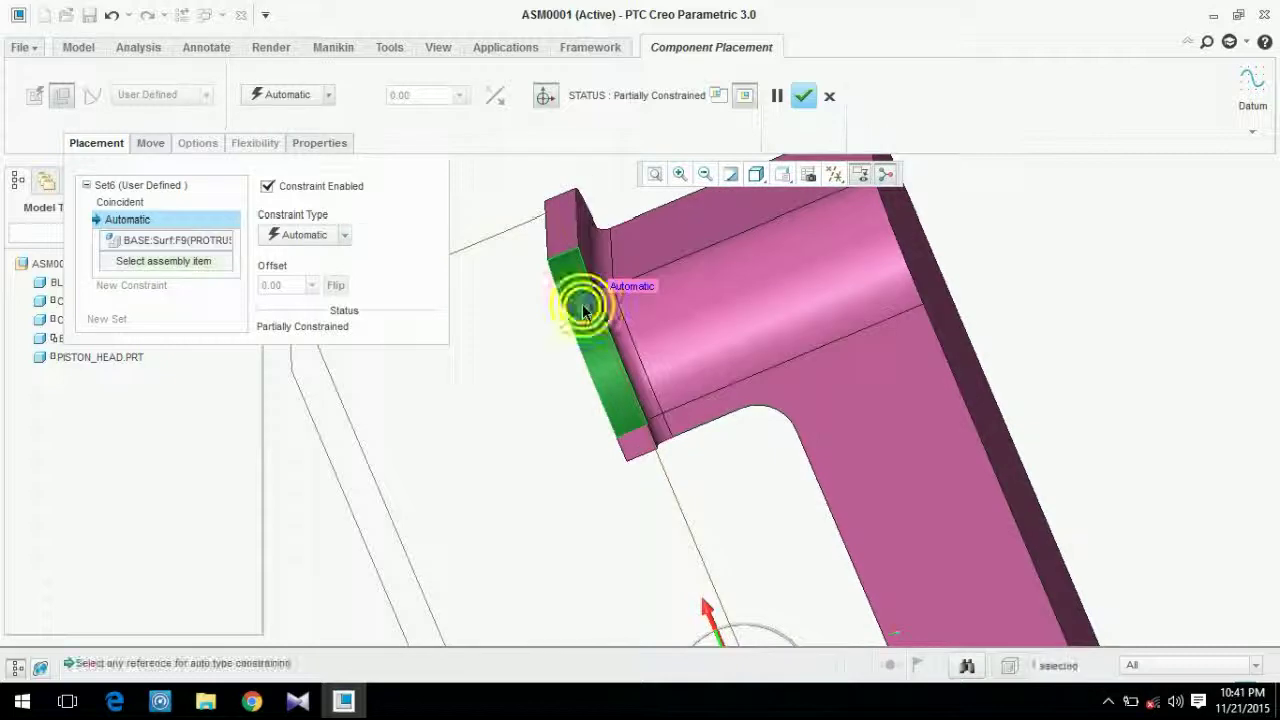
pyautogui.scroll(5, 585, 310)
pyautogui.moveTo(600, 420); pyautogui.dragTo(591, 360, button='middle')
pyautogui.click(680, 523)
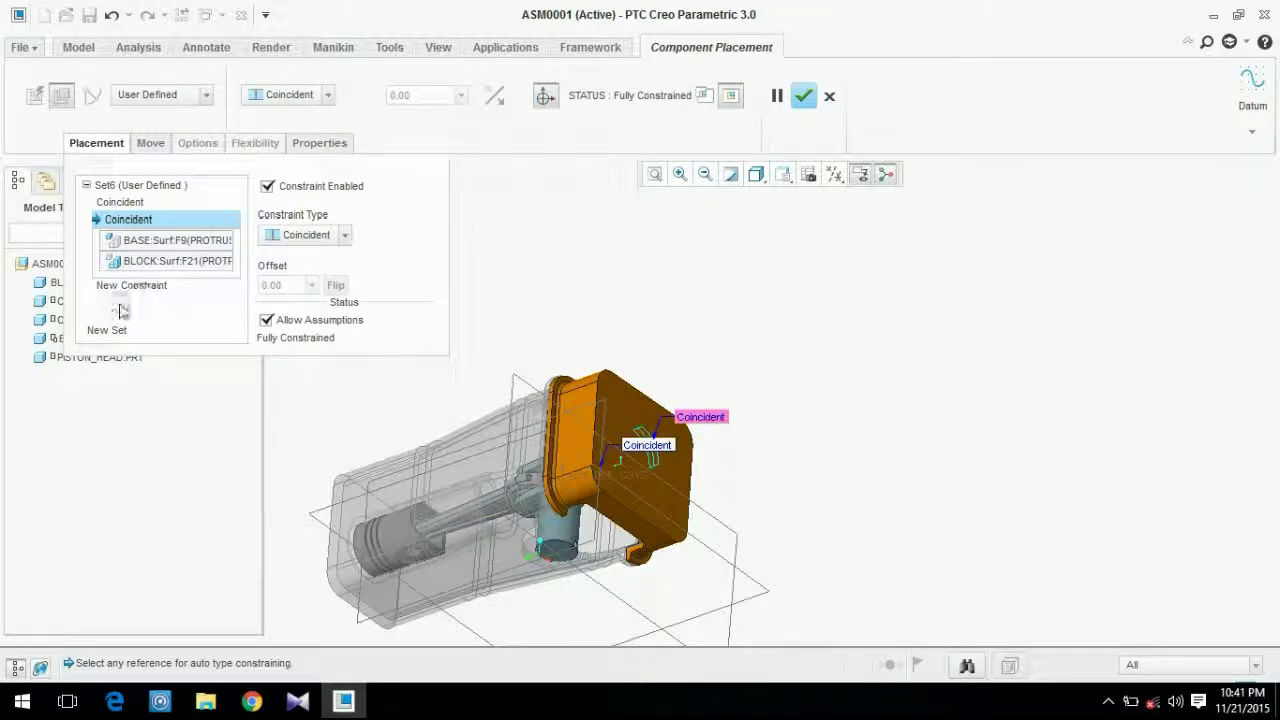
# - Add a third constraint, Oriented, between the curved flange surfaces of the base and the block, and accept the base's placement
pyautogui.click(147, 290)
pyautogui.moveTo(551, 471); pyautogui.dragTo(470, 428, button='middle')
pyautogui.moveTo(470, 428); pyautogui.dragTo(466, 422)
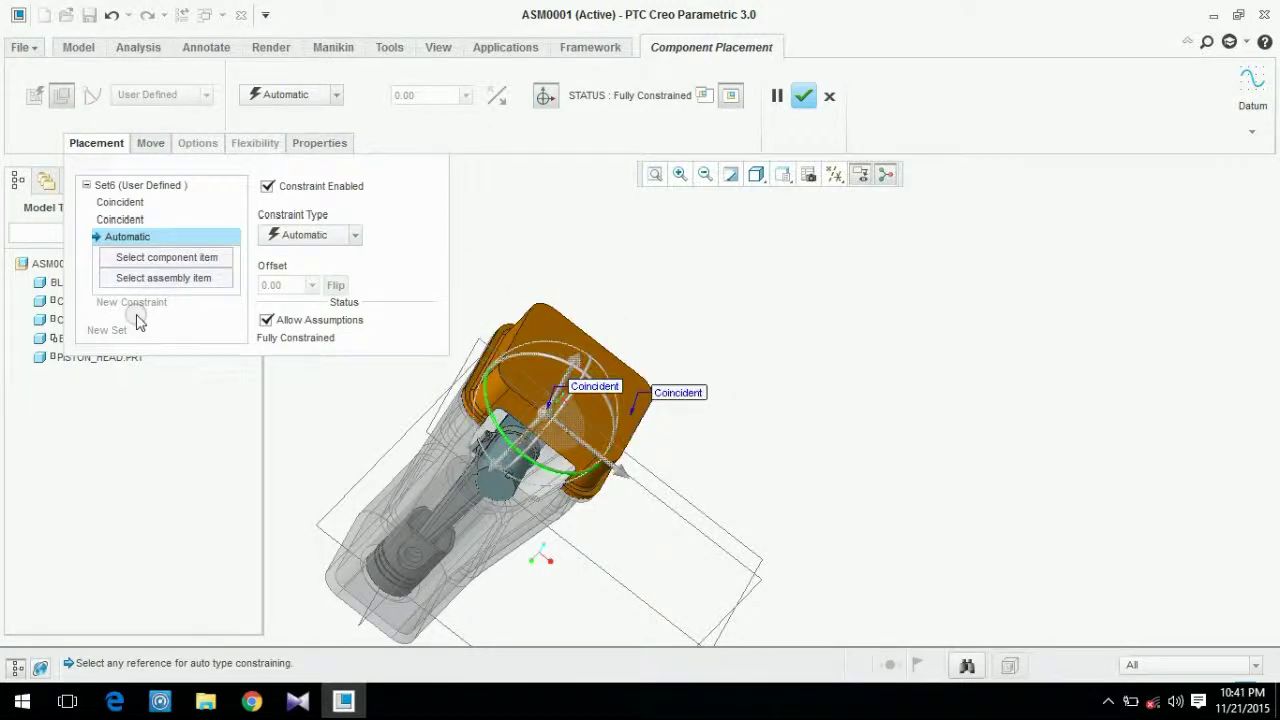
pyautogui.scroll(-7, 424, 400)
pyautogui.scroll(-3, 706, 427)
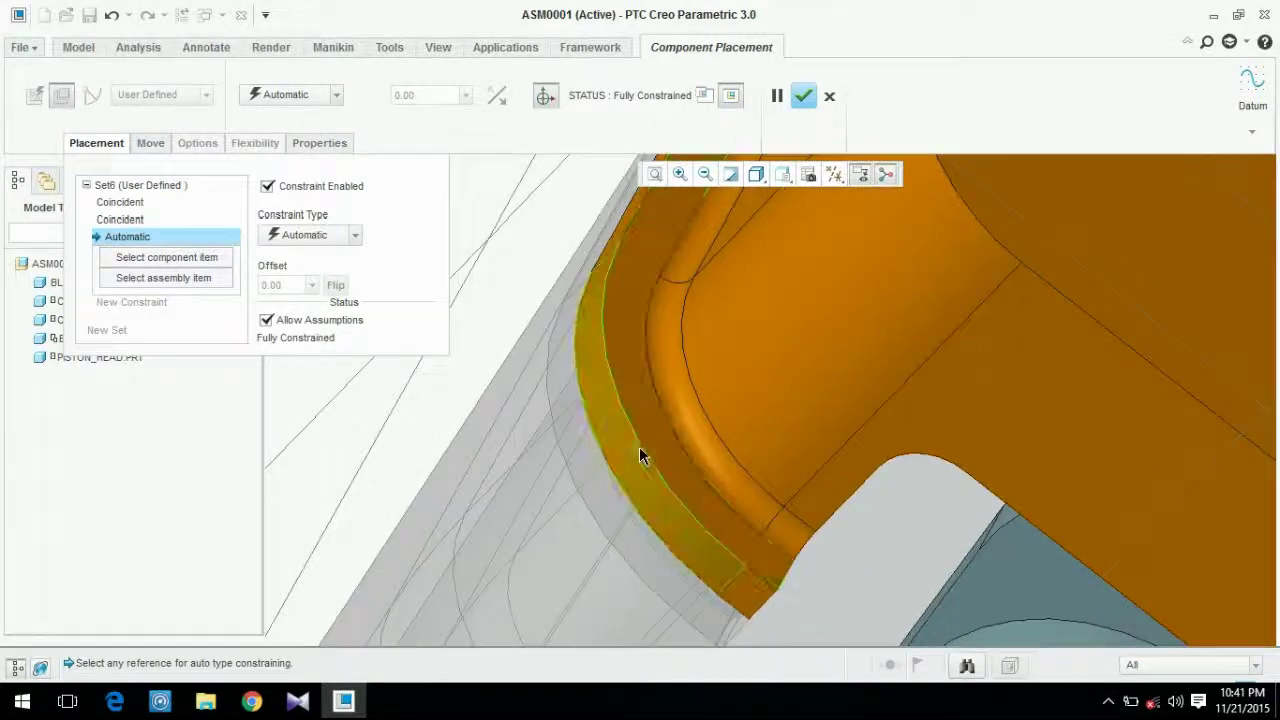
pyautogui.click(641, 456)
pyautogui.click(592, 463)
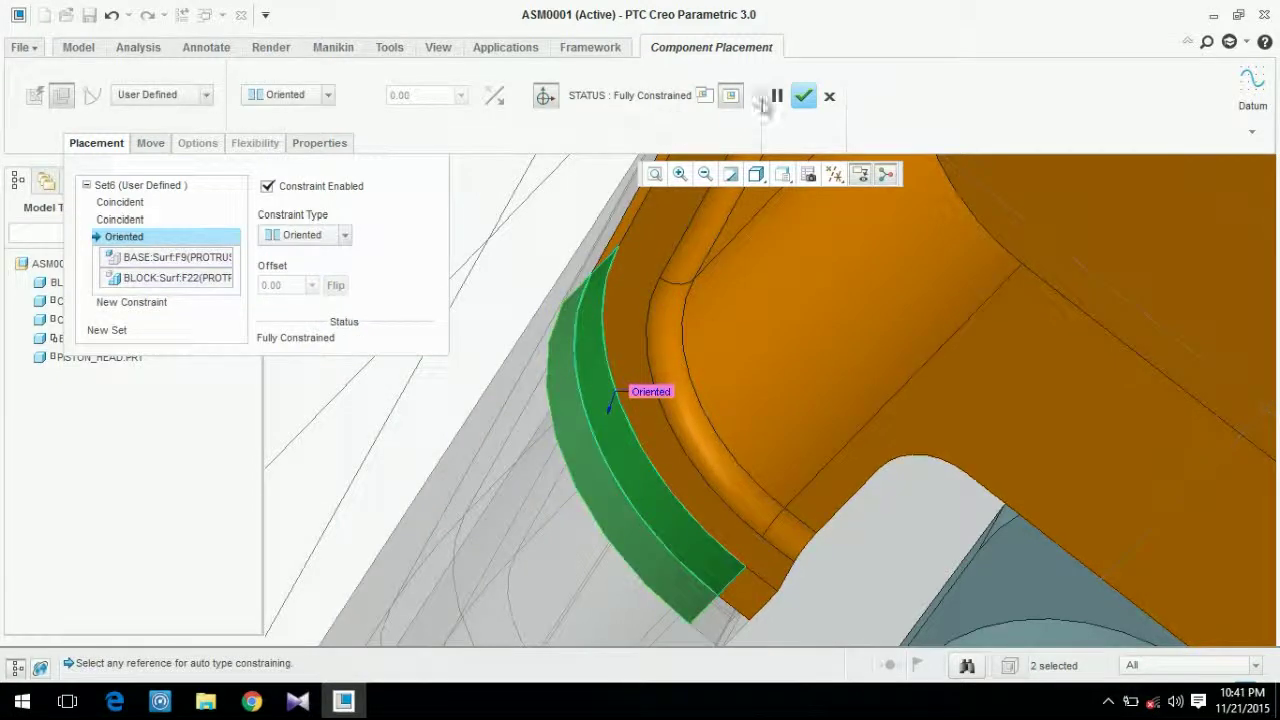
pyautogui.click(804, 95)
# - Switch the assembly to the Mechanism application
pyautogui.scroll(8, 565, 440)
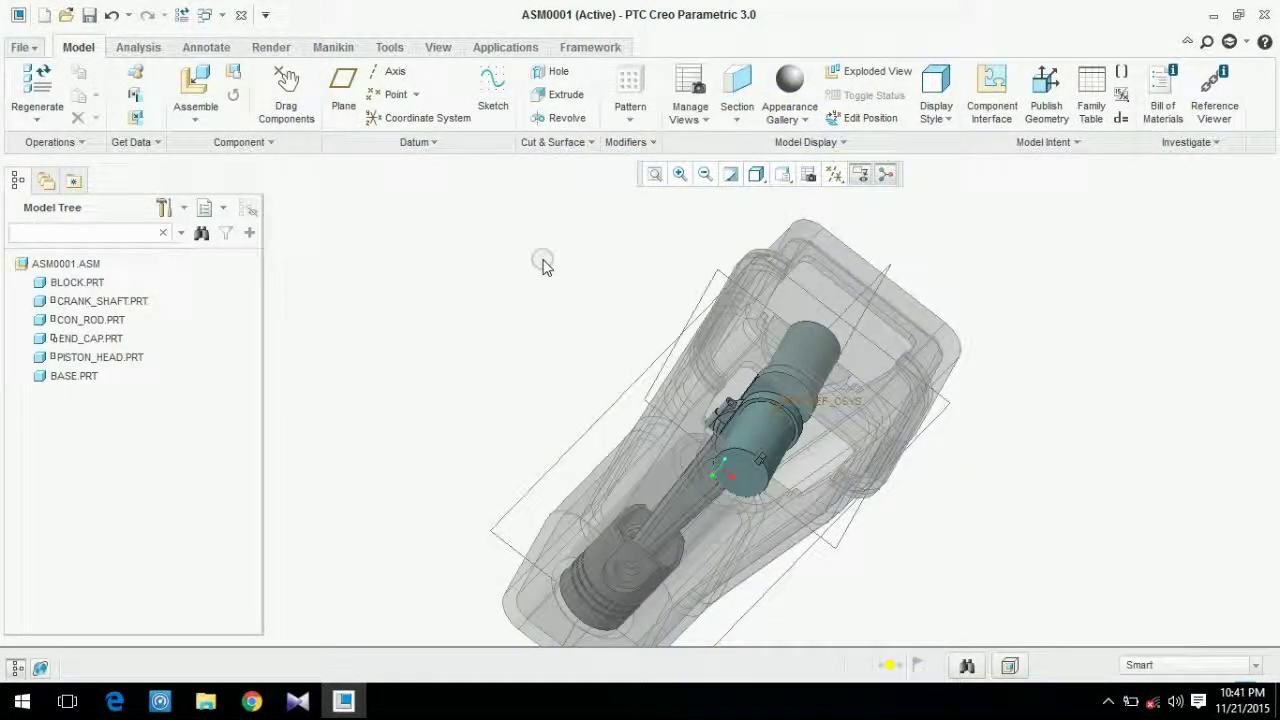
pyautogui.moveTo(543, 265); pyautogui.dragTo(679, 352, button='middle')
pyautogui.moveTo(500, 360); pyautogui.dragTo(85, 457, button='middle')
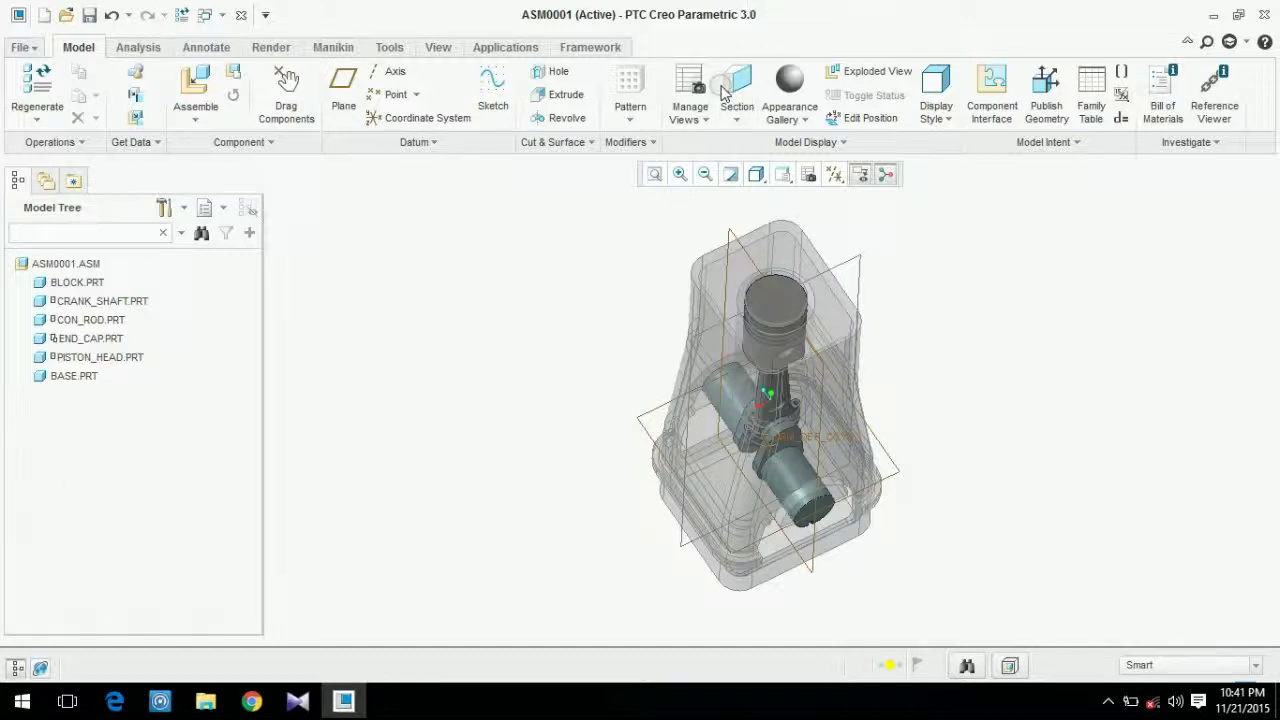
pyautogui.click(505, 50)
pyautogui.click(338, 85)
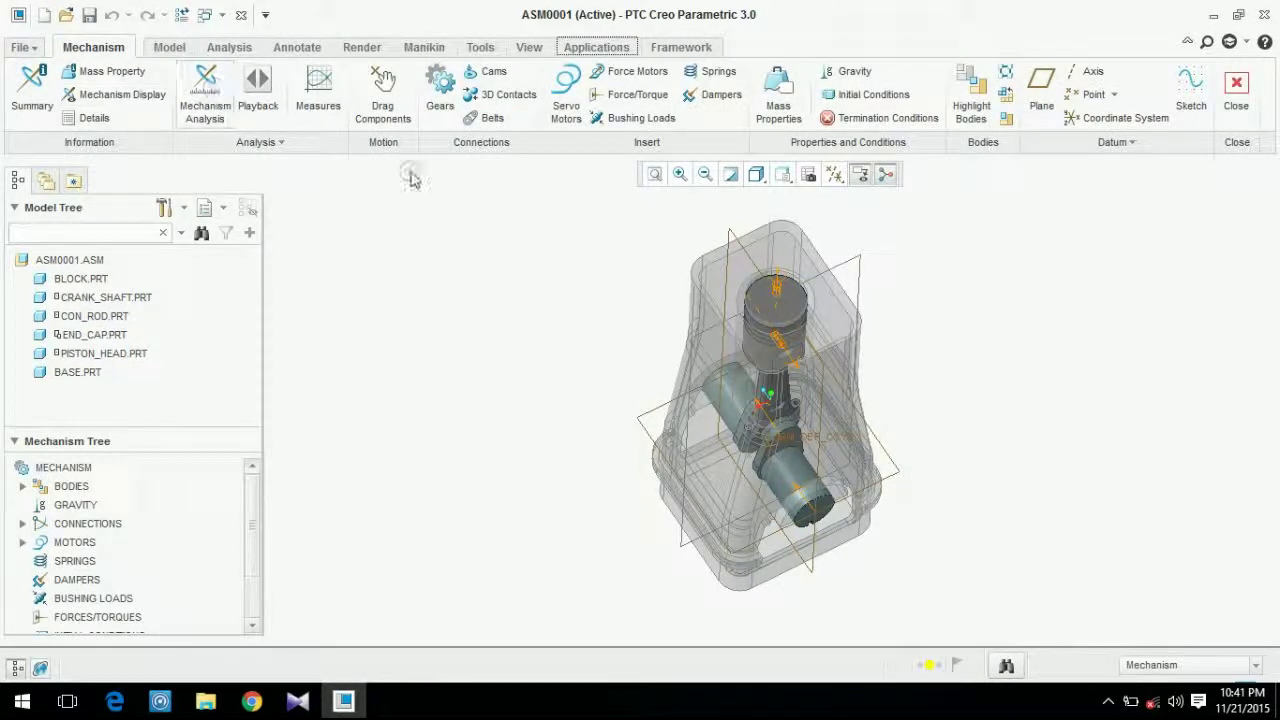
# - Examine the connection symbols on the piston head, connecting rod and crankshaft
pyautogui.scroll(-3, 735, 271)
pyautogui.moveTo(854, 277); pyautogui.dragTo(933, 295, button='middle')
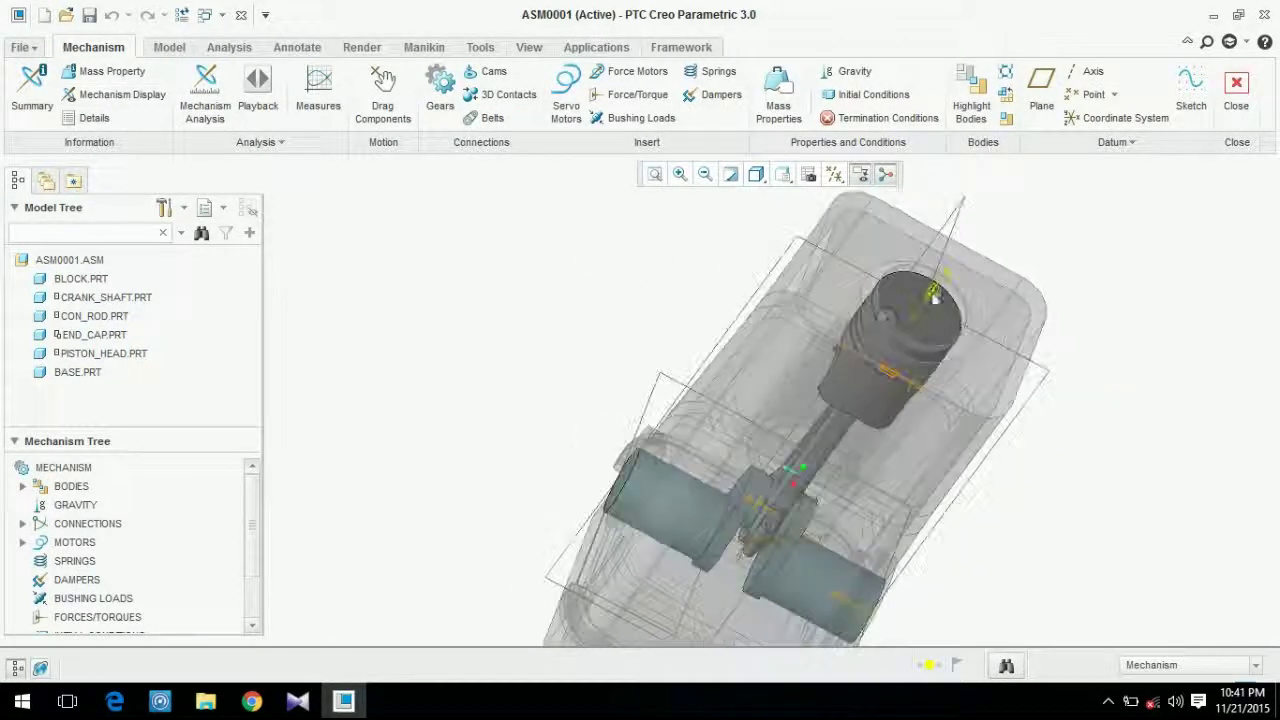
pyautogui.scroll(4, 876, 326)
pyautogui.moveTo(1032, 294); pyautogui.dragTo(1040, 222, button='middle')
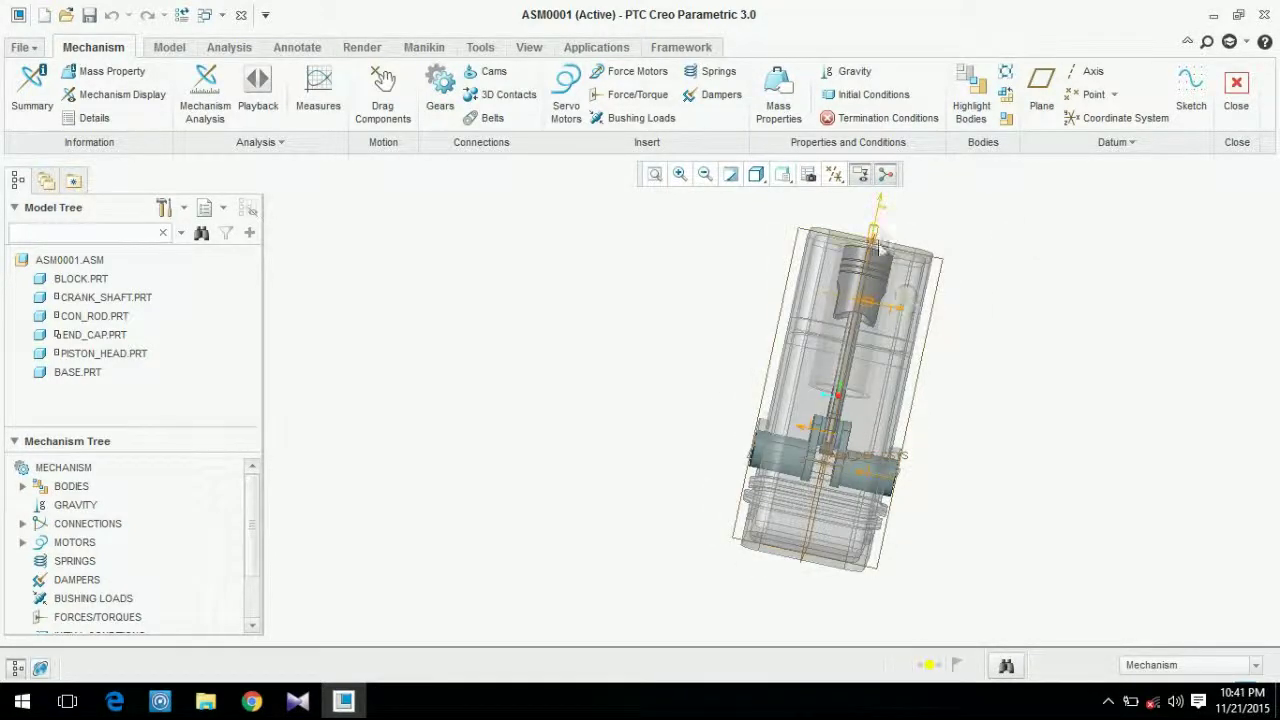
pyautogui.scroll(-2, 883, 238)
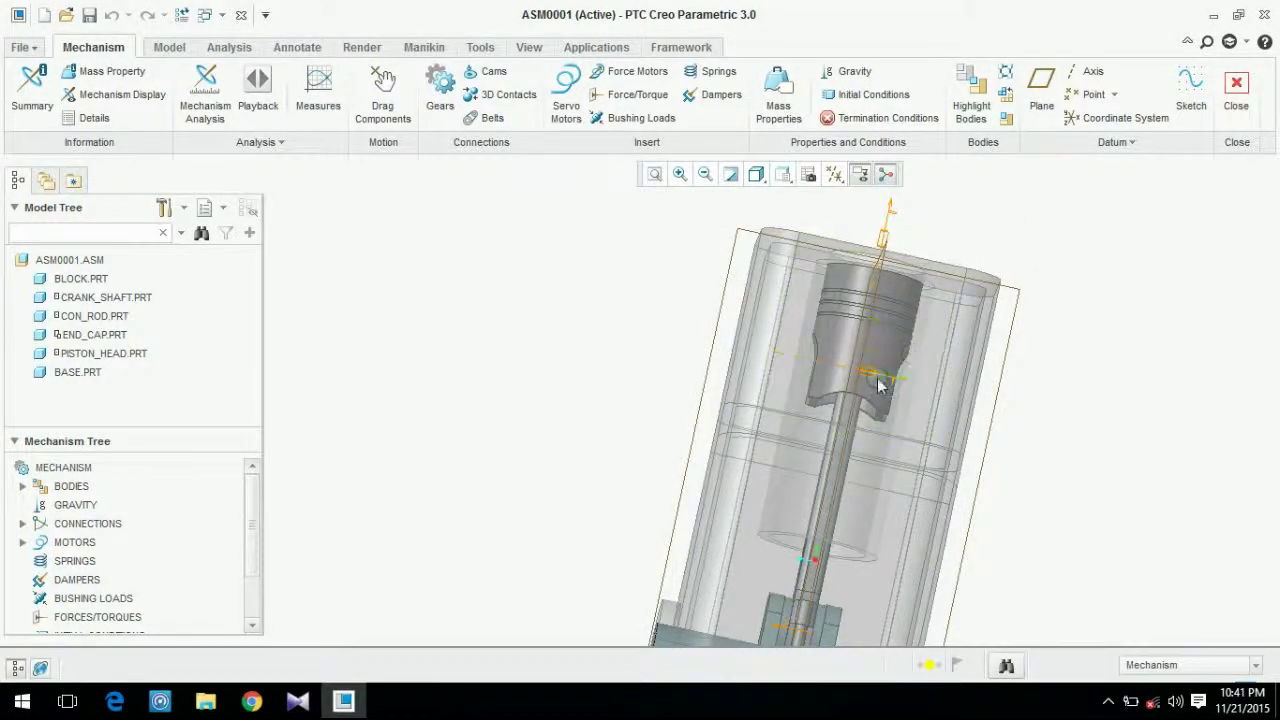
pyautogui.scroll(2, 878, 385)
pyautogui.scroll(-2, 896, 568)
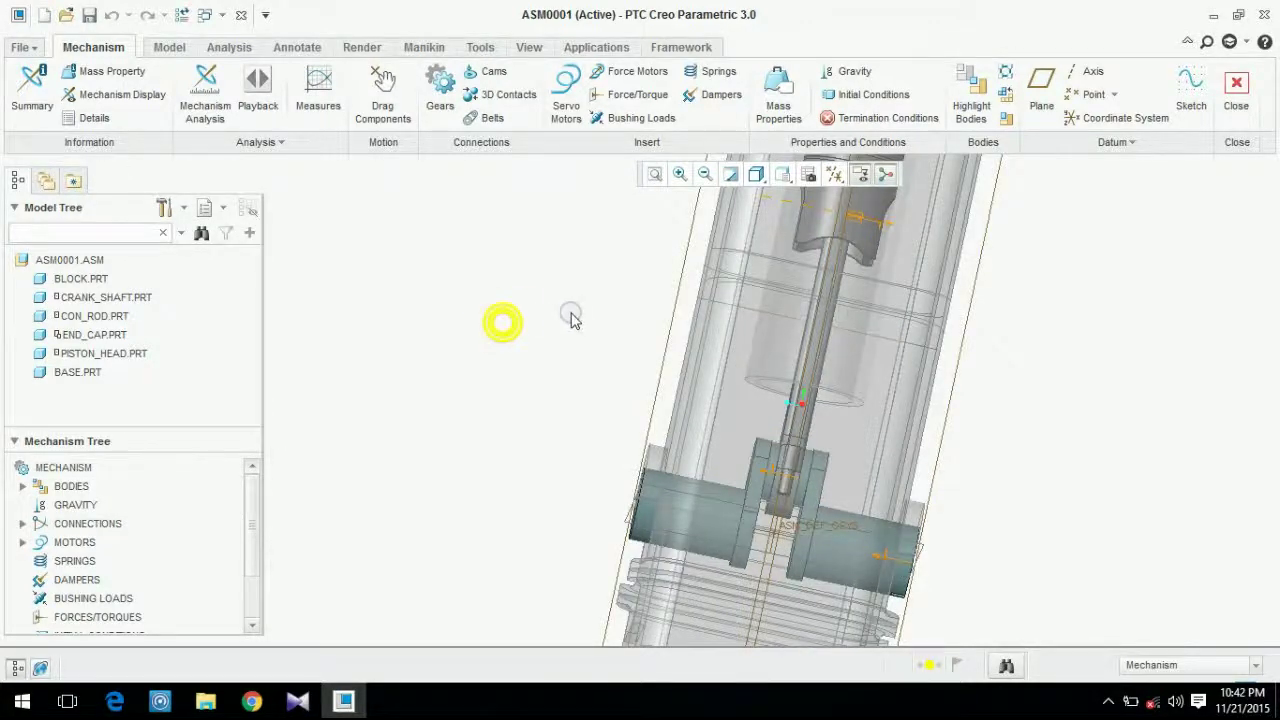
pyautogui.scroll(3, 590, 325)
pyautogui.moveTo(611, 331); pyautogui.dragTo(672, 427, button='middle')
pyautogui.click(459, 341)
pyautogui.click(222, 86)
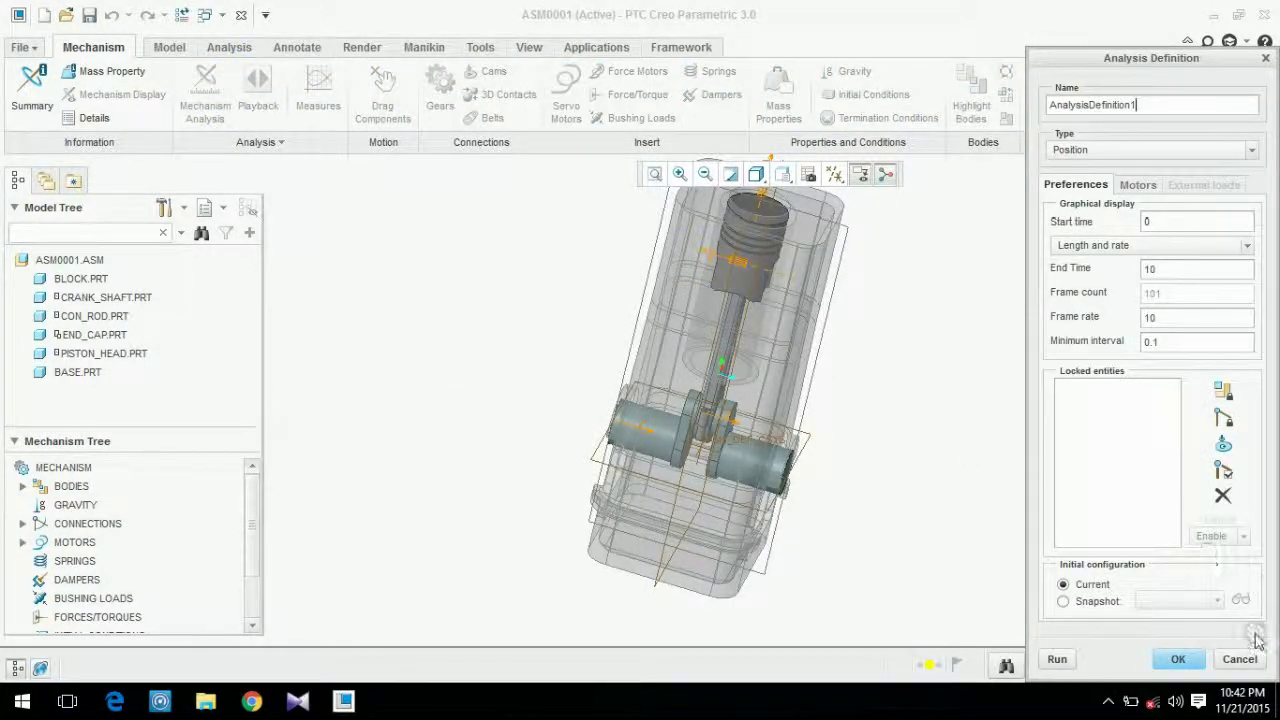
pyautogui.click(1238, 657)
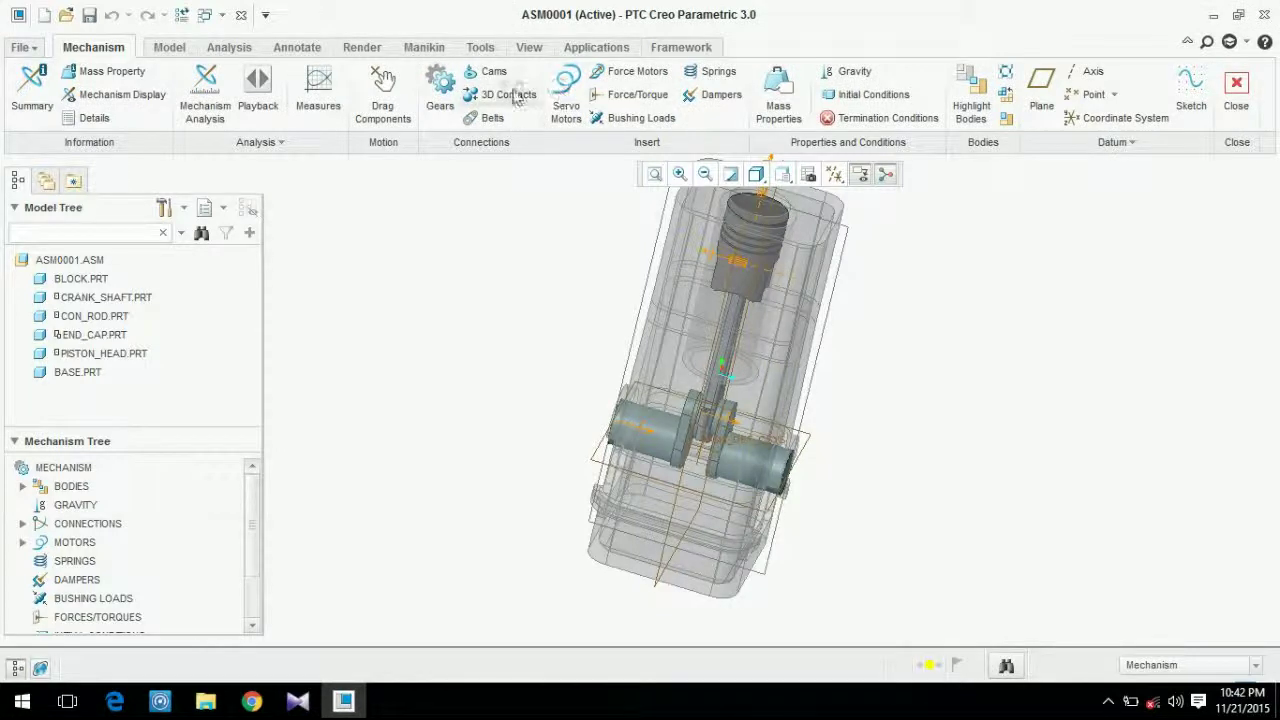
# - Start a servo motor definition driven by the motion axis of the crankshaft's rotating connection to the block
pyautogui.scroll(3, 673, 463)
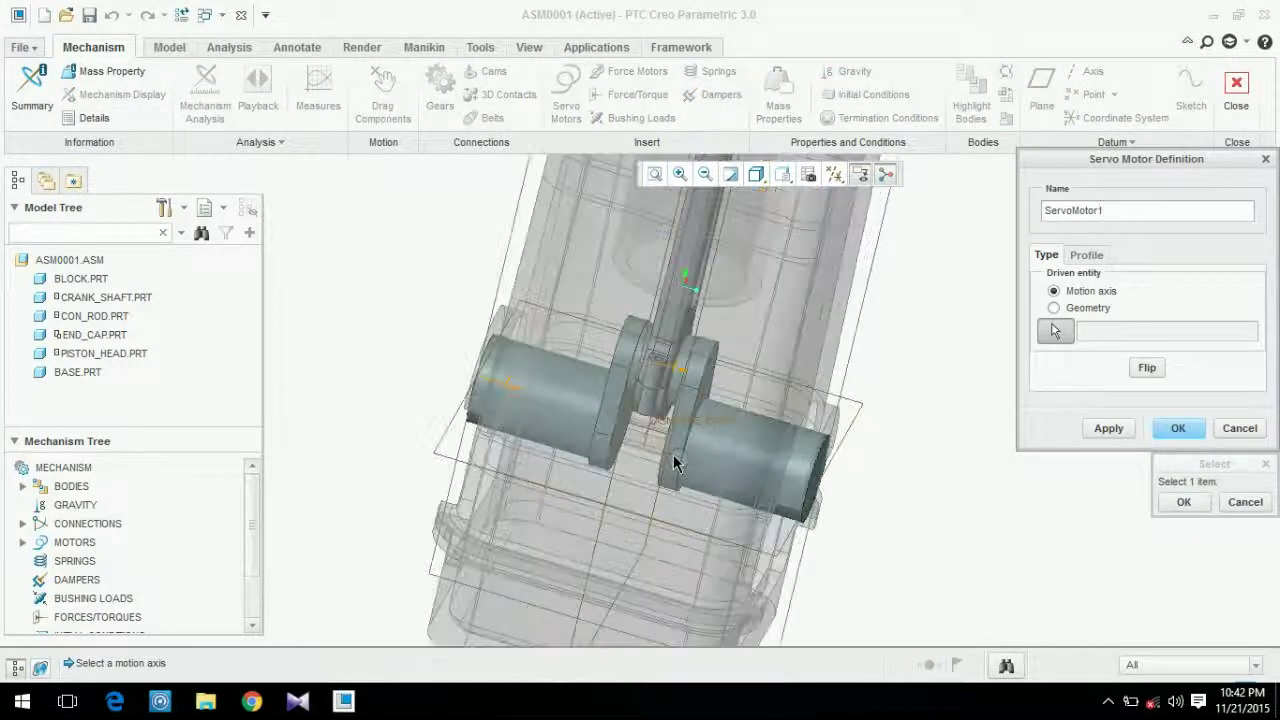
pyautogui.click(502, 398)
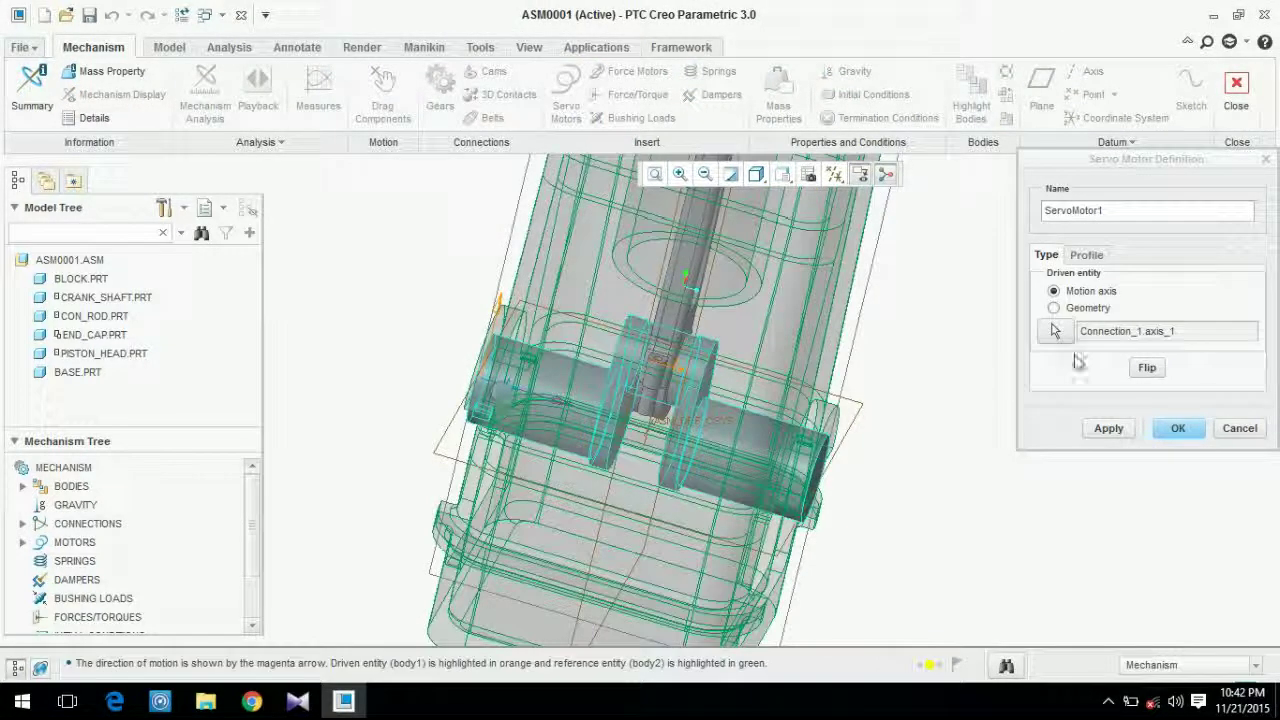
# - Examine the motor's rotation direction and the highlighted driven and reference bodies around the crankshaft and piston
pyautogui.scroll(-3, 889, 415)
pyautogui.moveTo(886, 414)
pyautogui.mouseDown(button='middle')
pyautogui.moveTo(829, 413)
pyautogui.moveTo(916, 388)
pyautogui.moveTo(971, 414)
pyautogui.moveTo(745, 462)
pyautogui.mouseUp(button='middle')
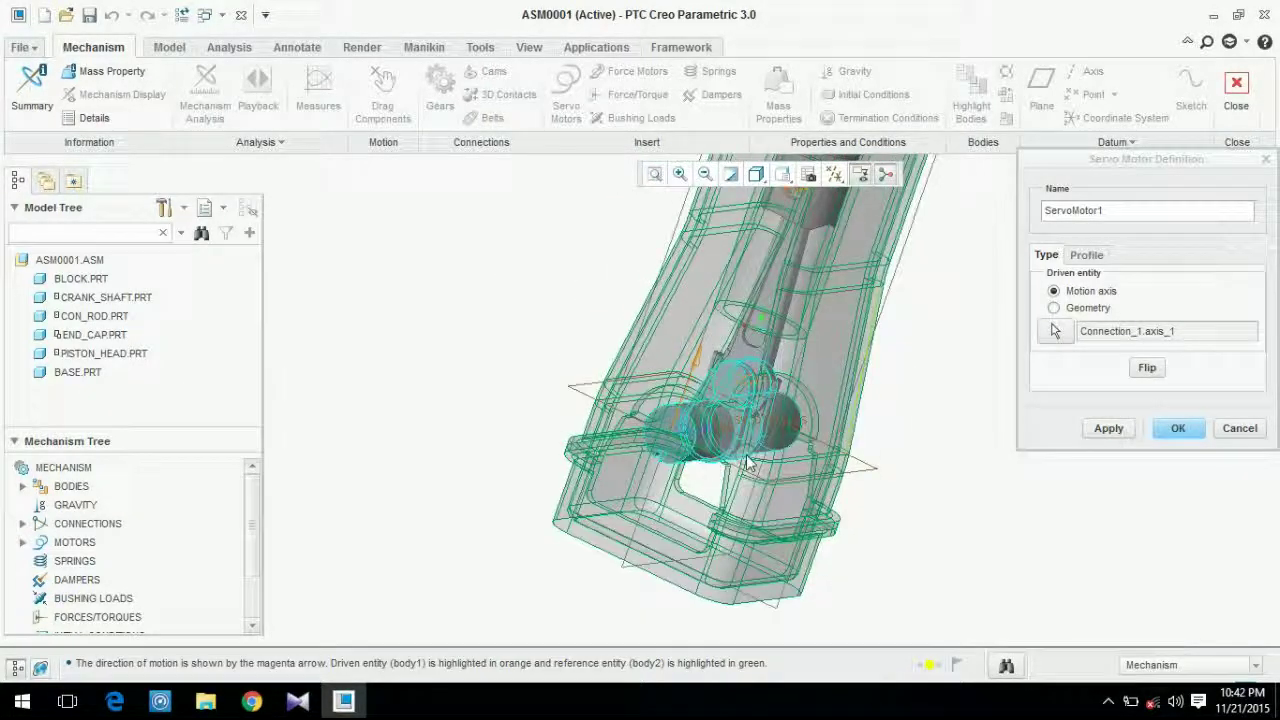
pyautogui.scroll(-2, 857, 325)
pyautogui.moveTo(893, 376); pyautogui.dragTo(901, 285, button='middle')
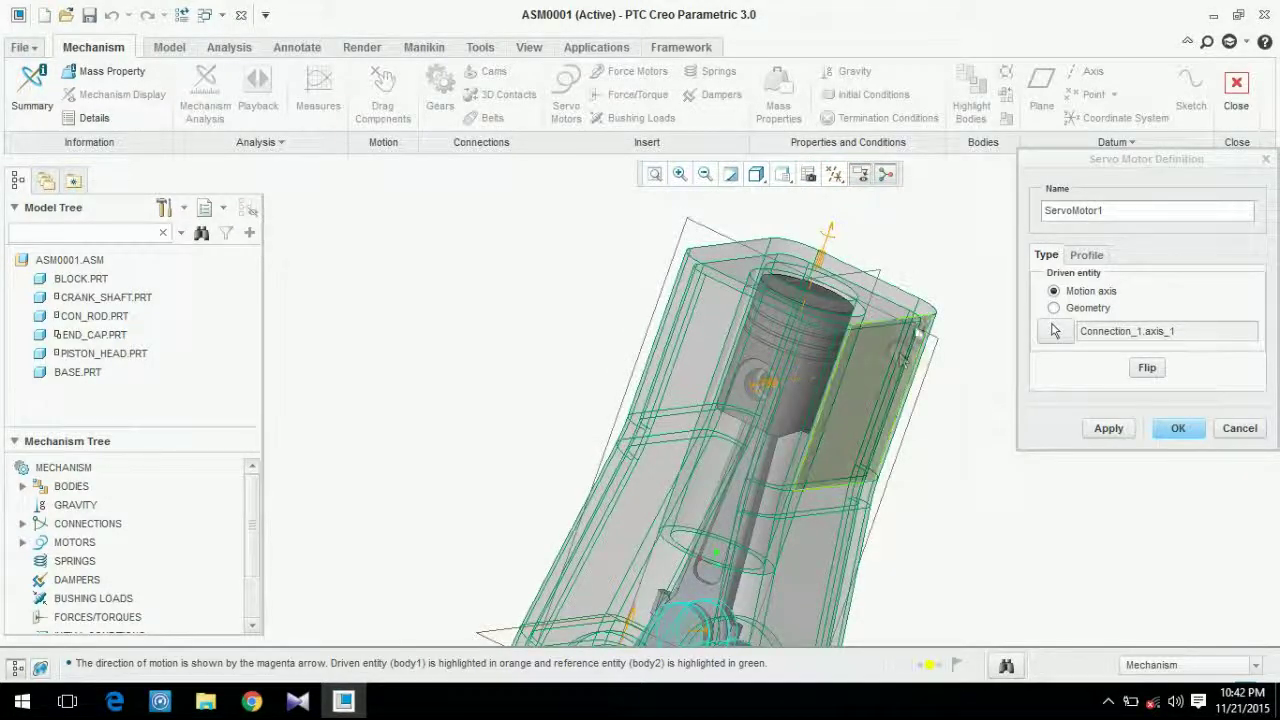
pyautogui.scroll(3, 919, 325)
pyautogui.scroll(-5, 840, 494)
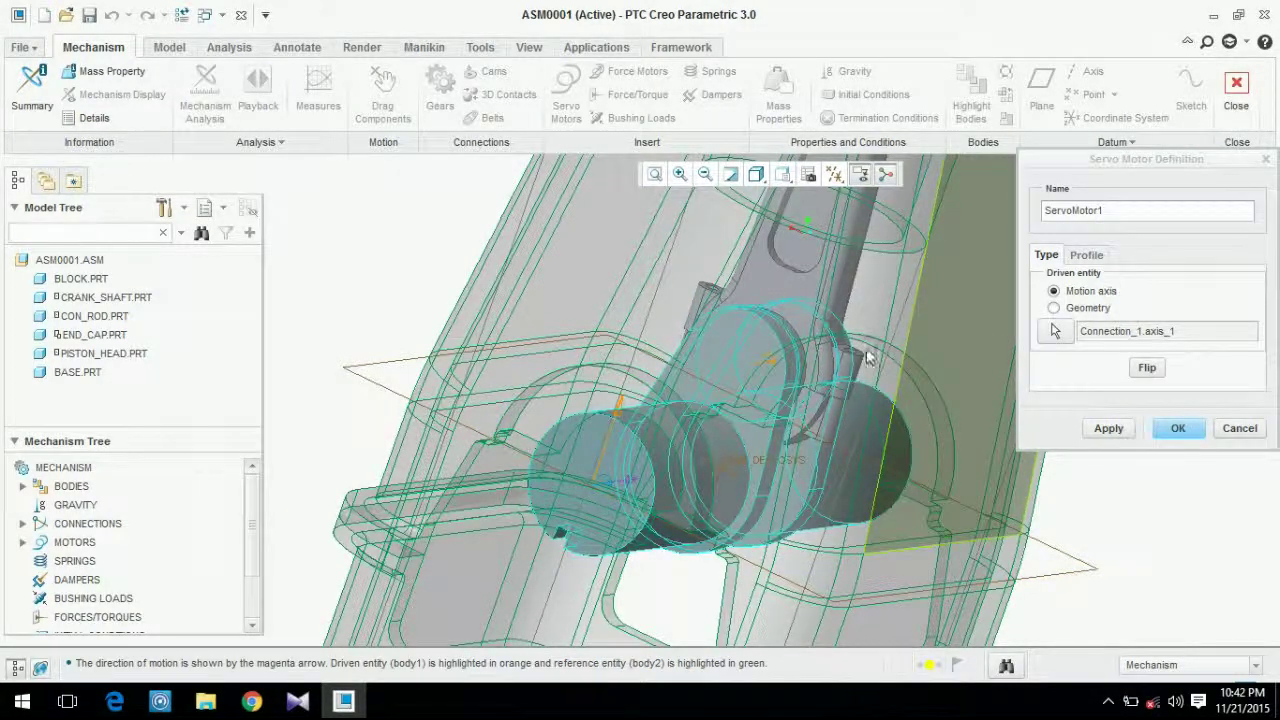
pyautogui.scroll(-4, 692, 354)
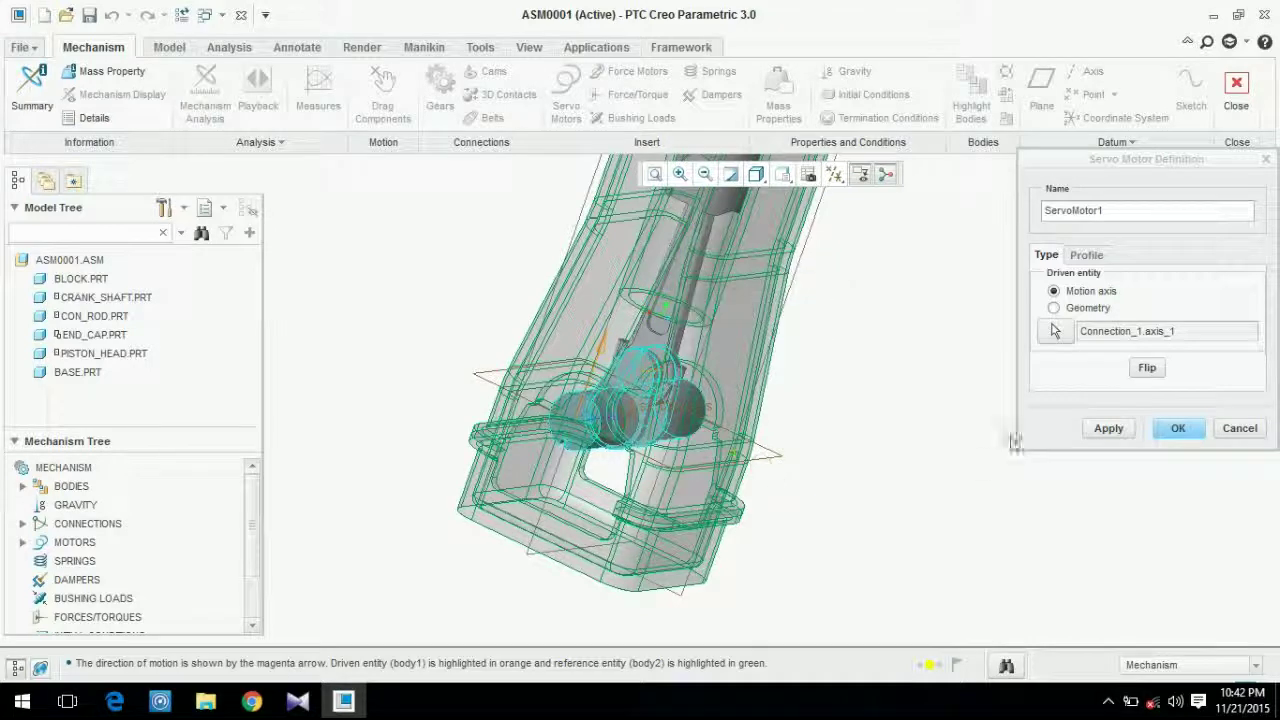
pyautogui.moveTo(895, 413); pyautogui.dragTo(860, 414, button='middle')
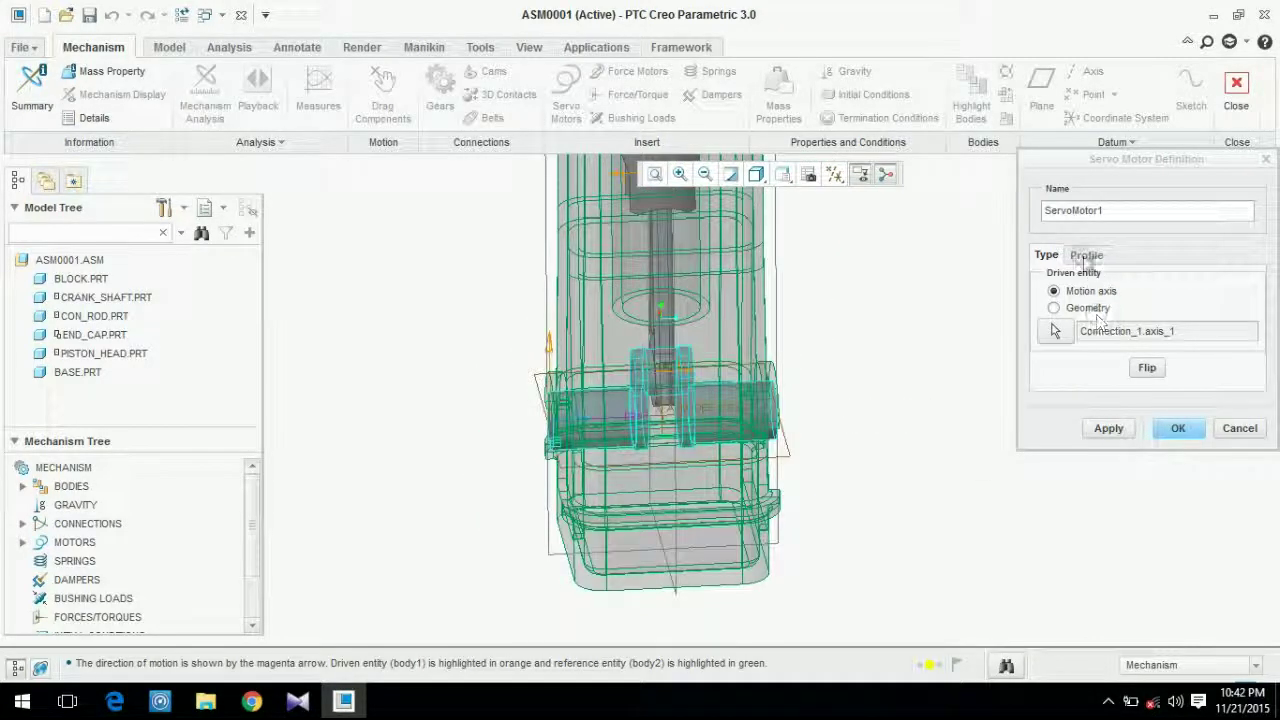
# - Set the servo motor's profile to a constant velocity of 100 deg/sec and accept the motor
pyautogui.click(1086, 254)
pyautogui.click(1147, 290)
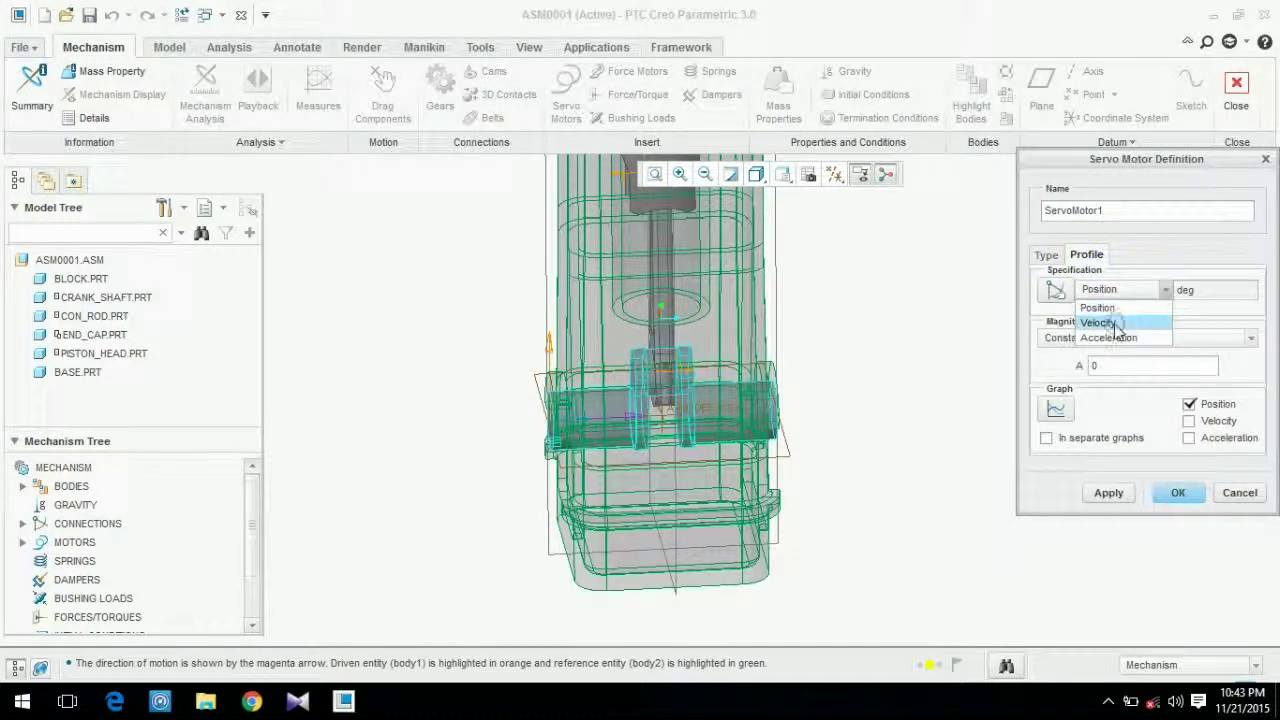
pyautogui.click(1117, 323)
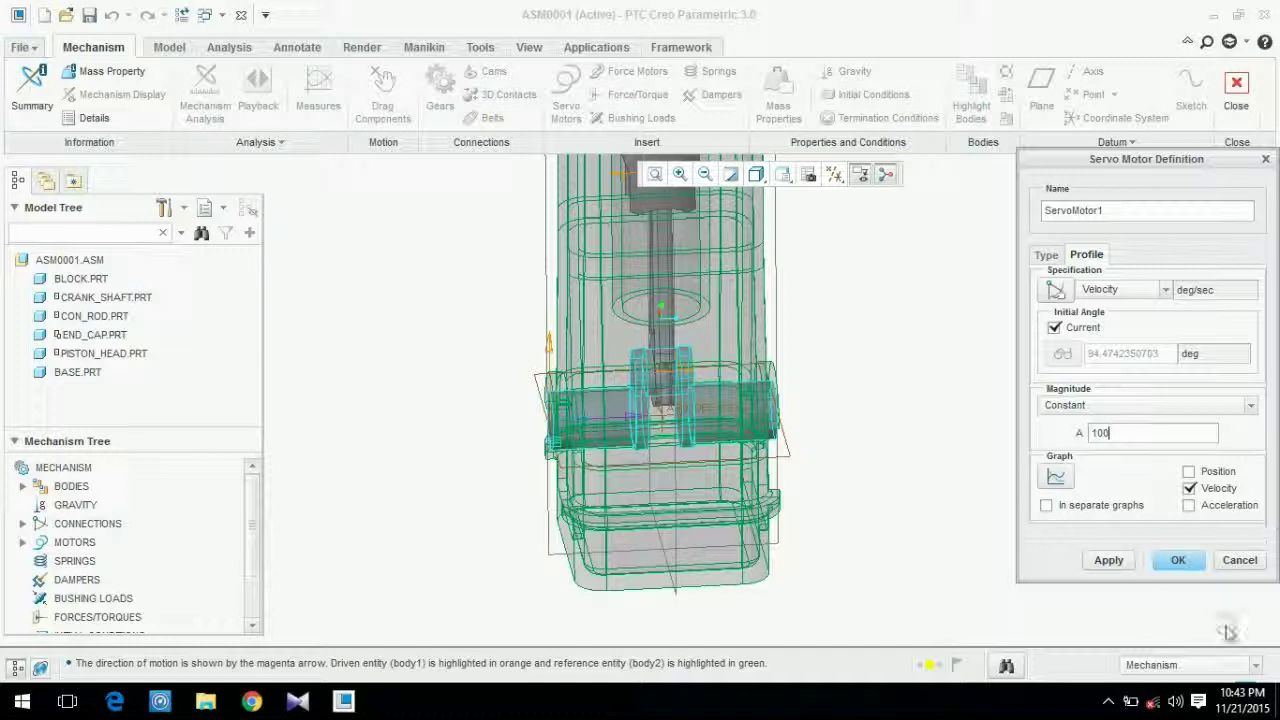
pyautogui.click(1172, 562)
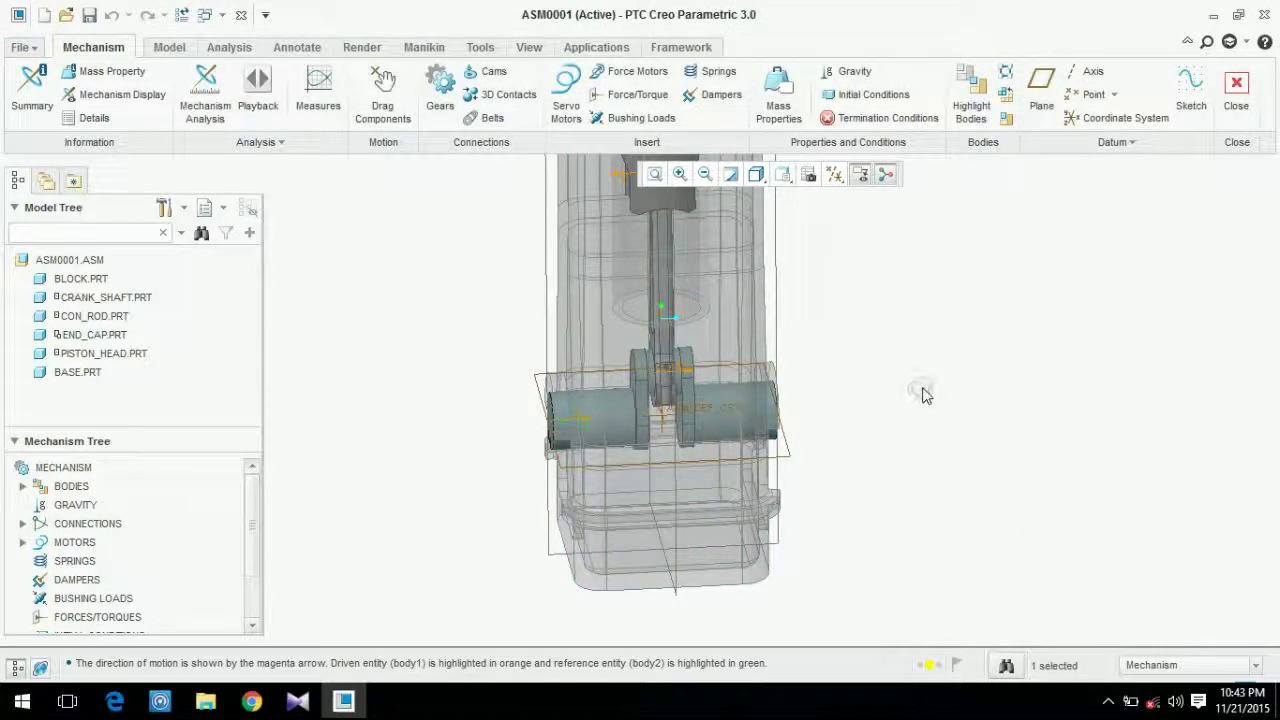
# - Create a Position analysis with the default time settings, run it twice, overwriting the first result set, and accept the definition
pyautogui.moveTo(920, 395); pyautogui.dragTo(966, 444, button='middle')
pyautogui.scroll(2, 966, 444)
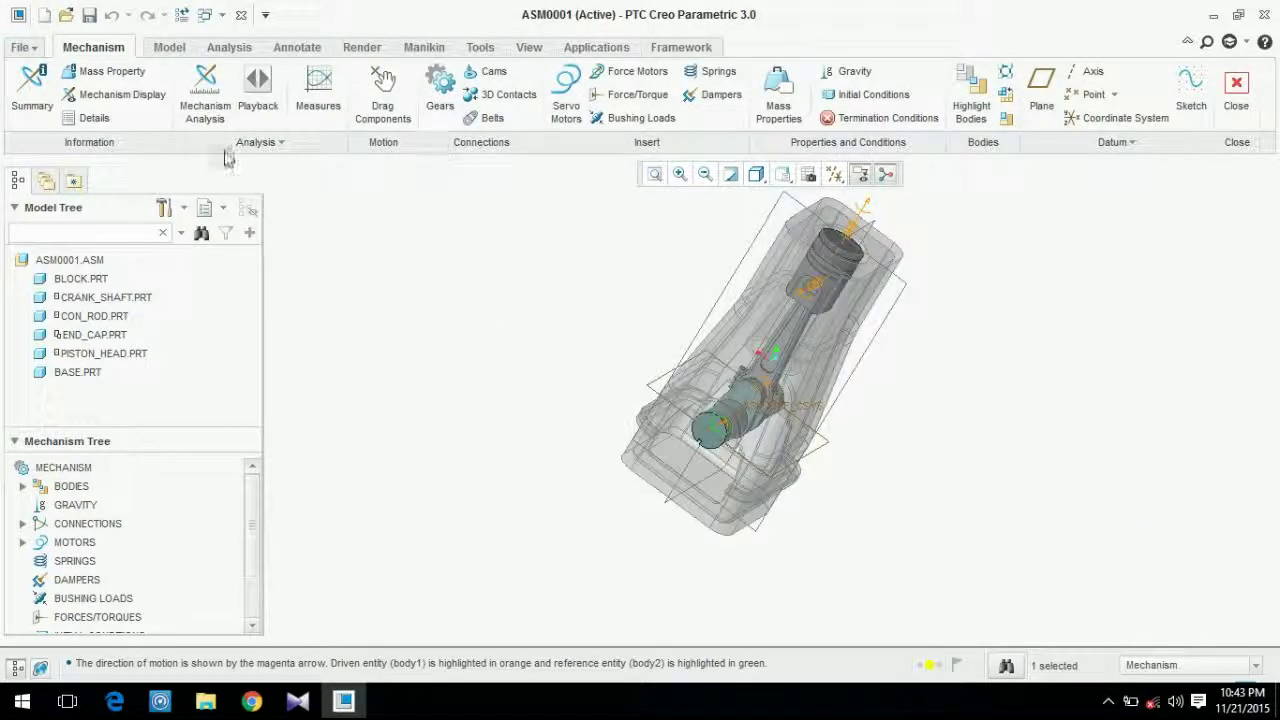
pyautogui.click(226, 94)
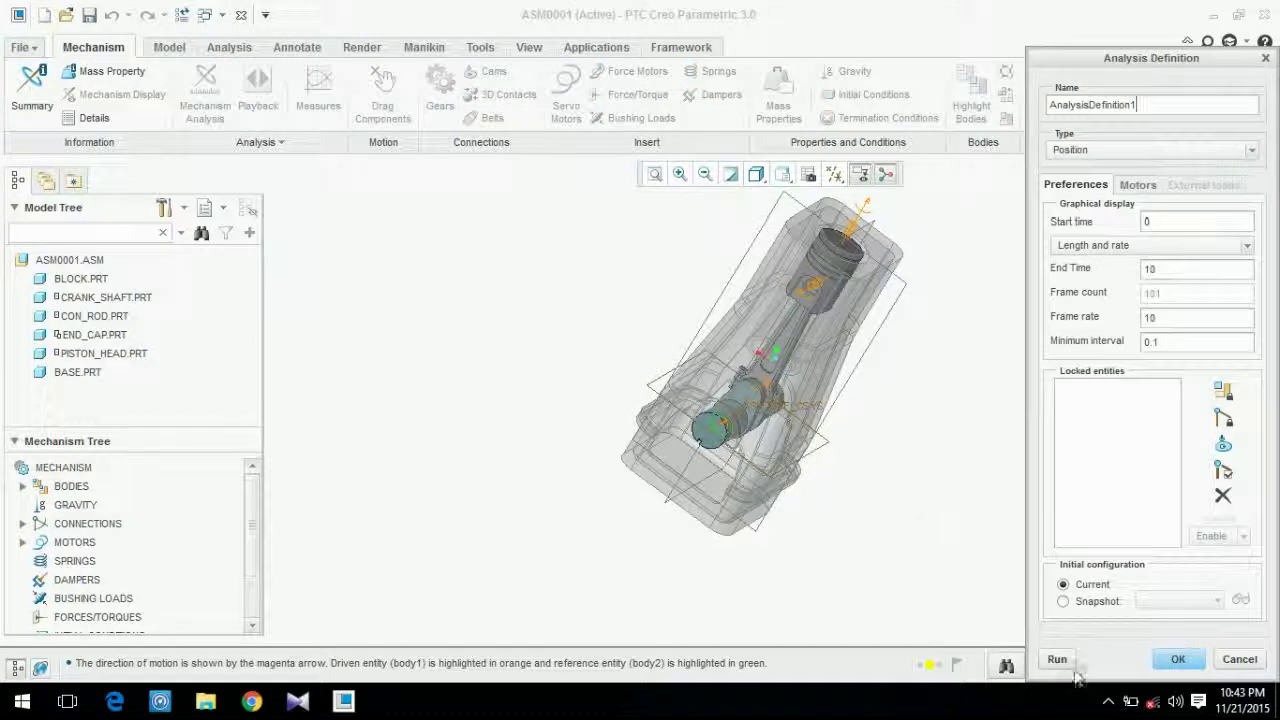
pyautogui.click(1060, 662)
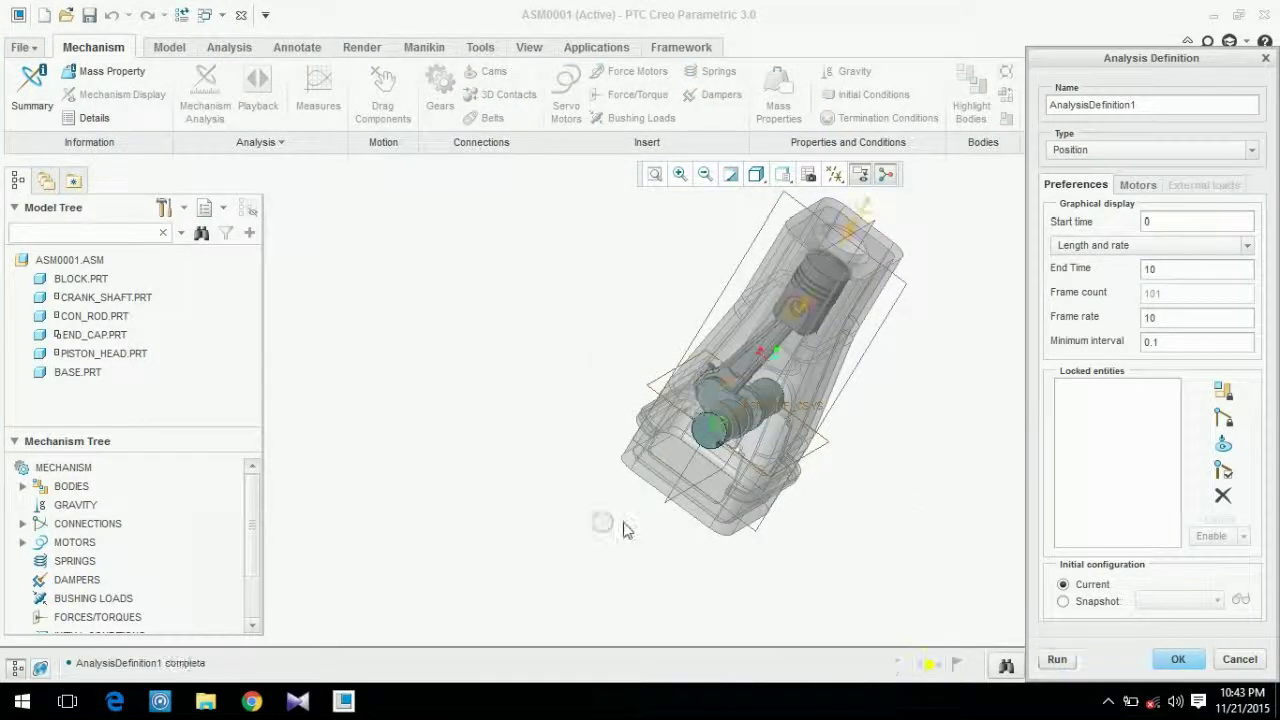
pyautogui.click(1062, 662)
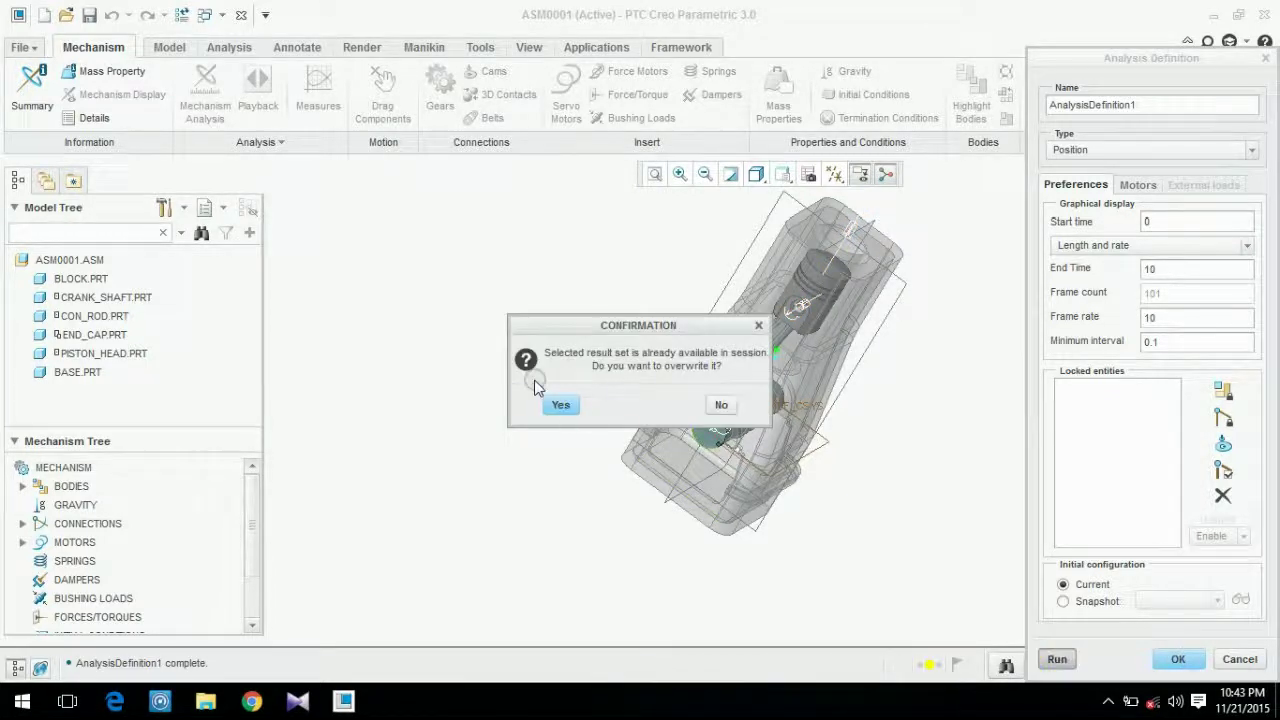
pyautogui.click(560, 404)
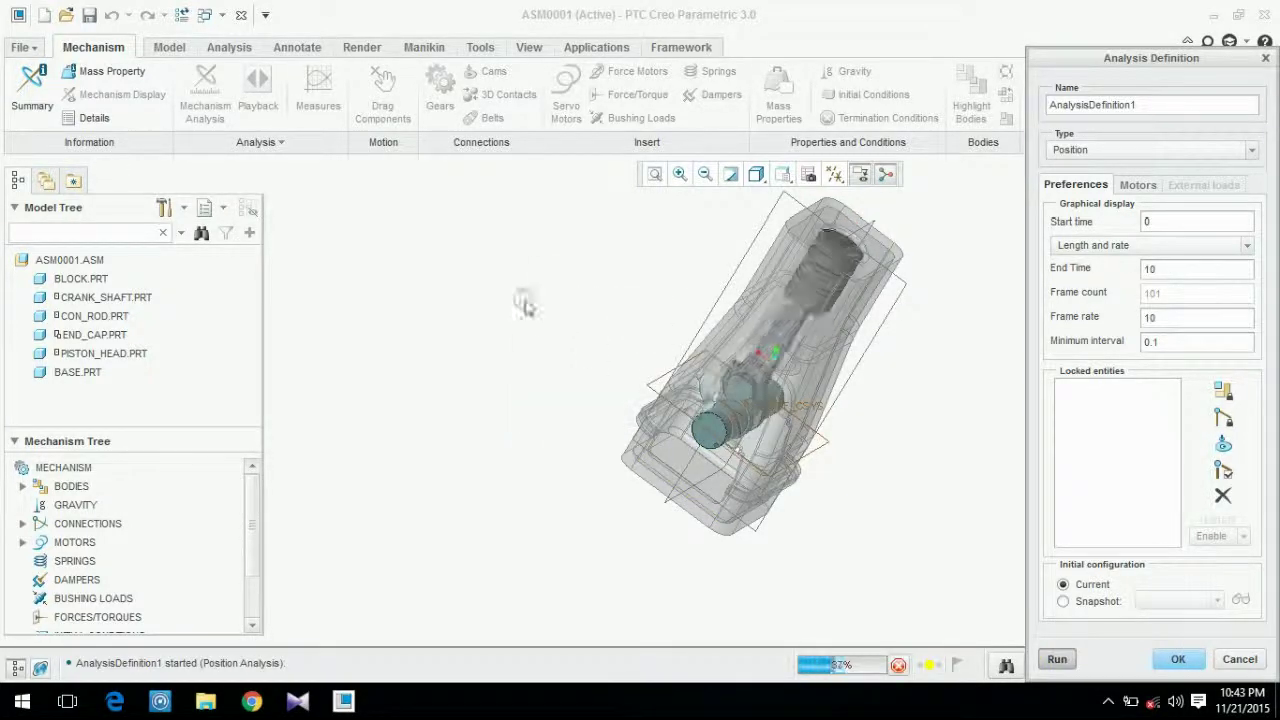
pyautogui.click(1176, 659)
# - Open the analysis playbacks with AnalysisDefinition1 as the result set
pyautogui.moveTo(440, 322); pyautogui.dragTo(408, 373, button='middle')
pyautogui.scroll(-5, 661, 398)
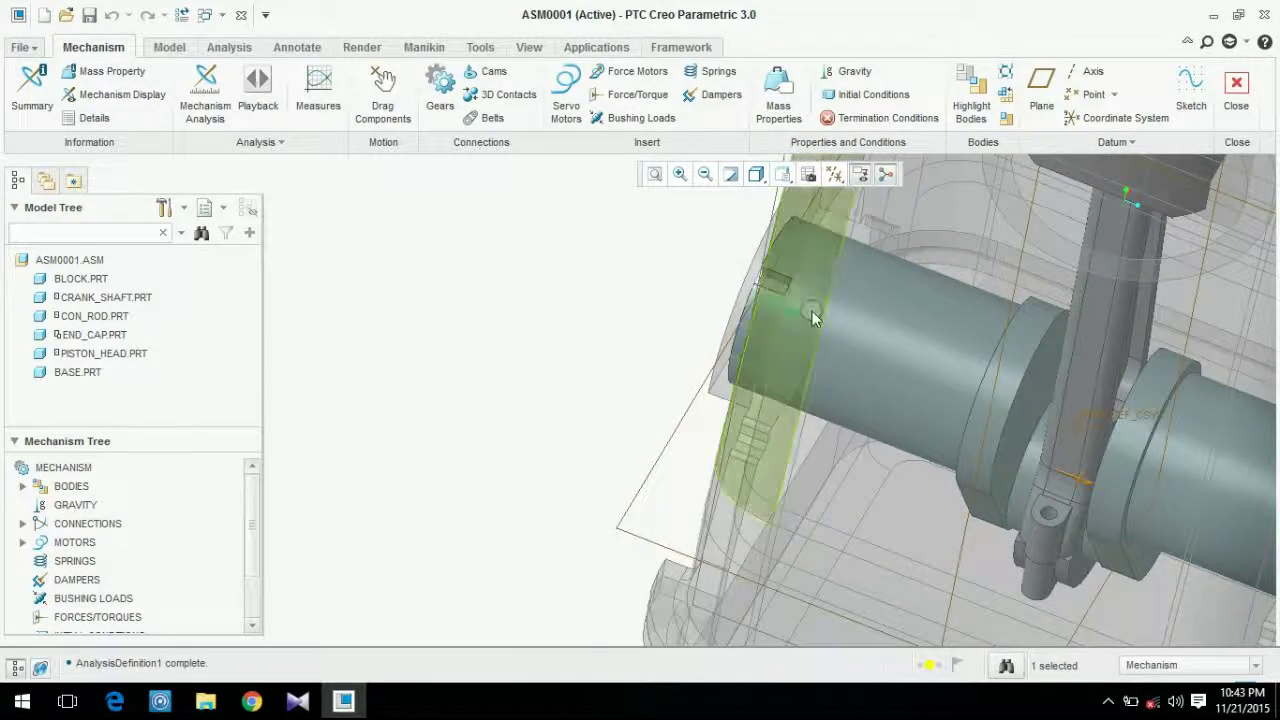
pyautogui.click(668, 303)
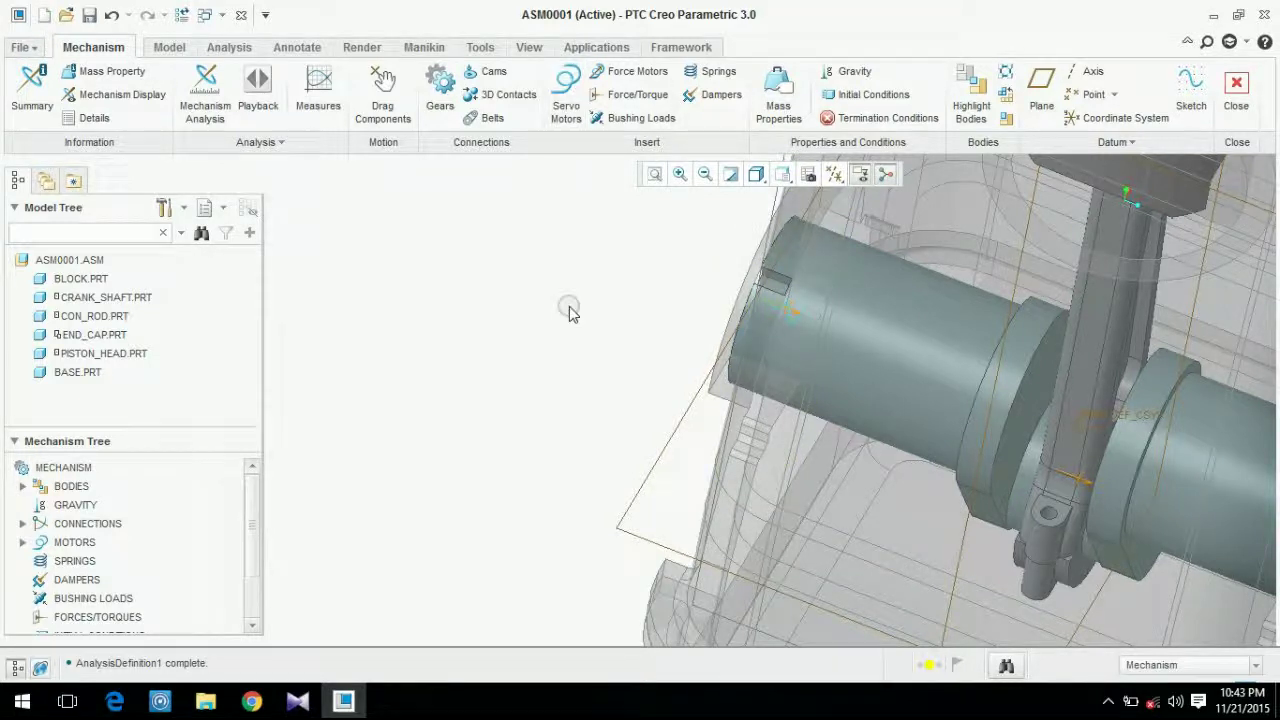
pyautogui.click(262, 100)
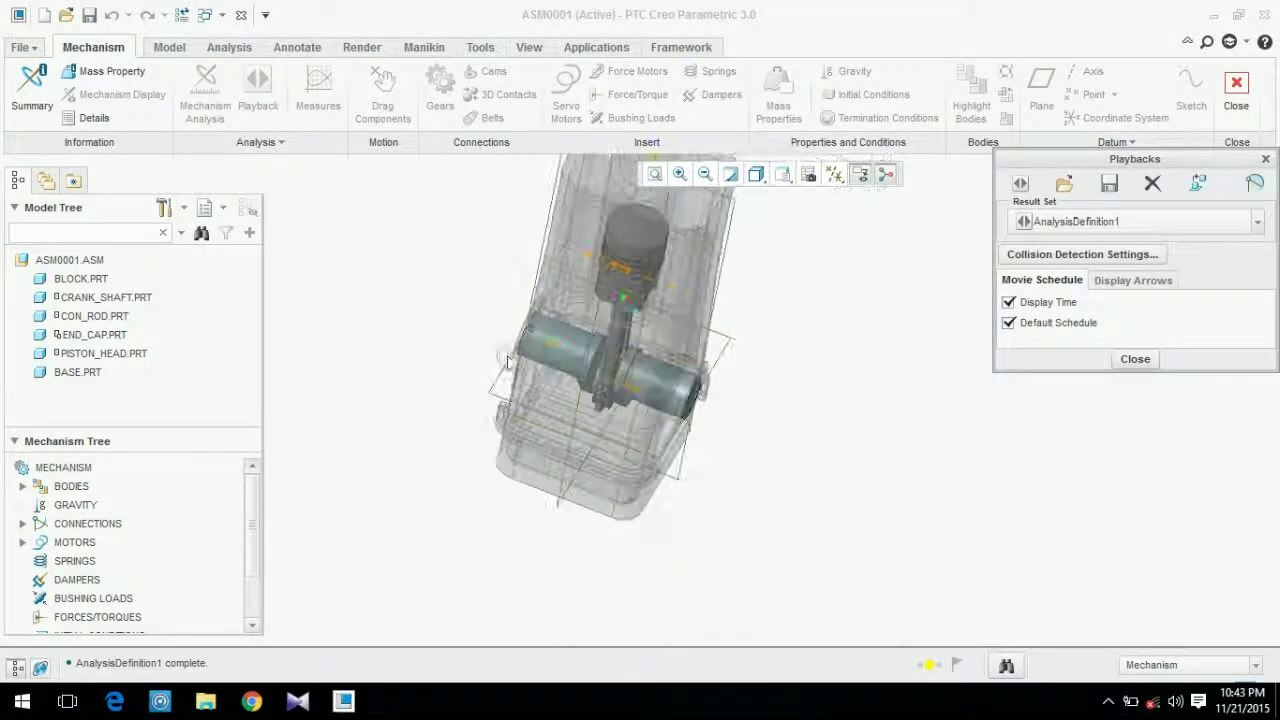
pyautogui.click(1055, 224)
pyautogui.click(1066, 246)
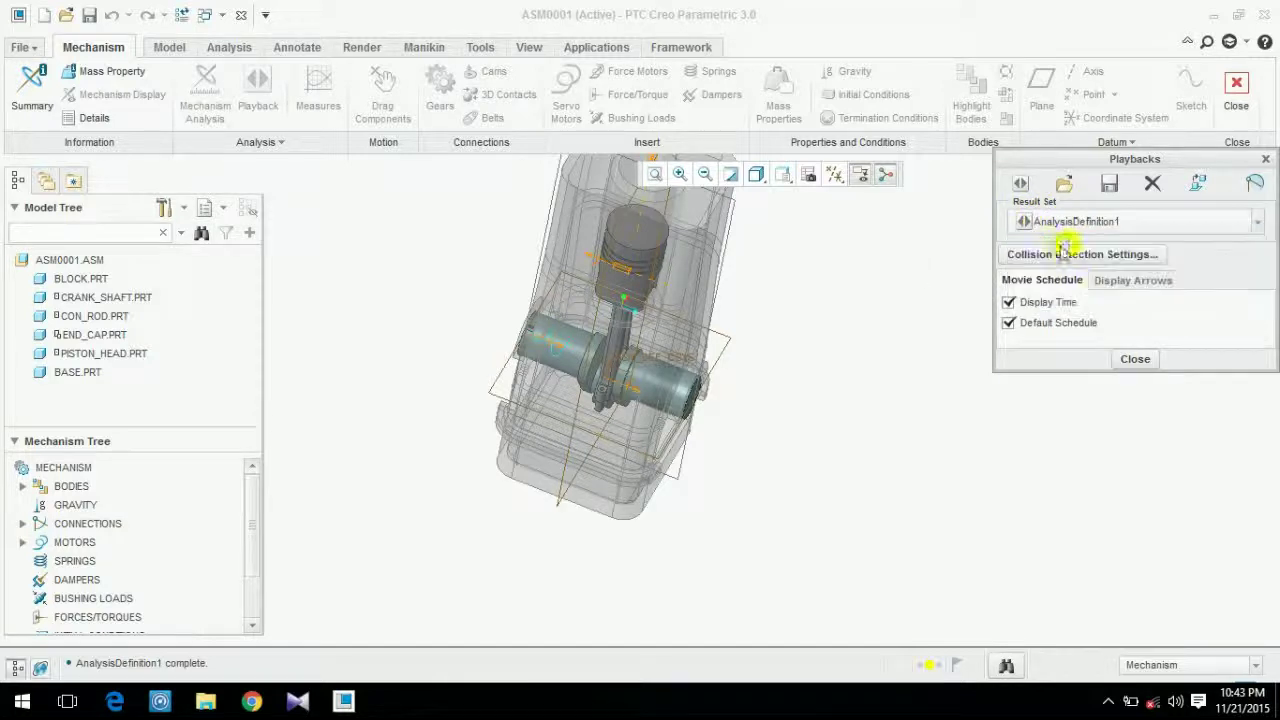
# - Play the result set's animation forward and inspect the piston and notched crankshaft in motion from several angles
pyautogui.scroll(5, 793, 455)
pyautogui.scroll(-4, 687, 270)
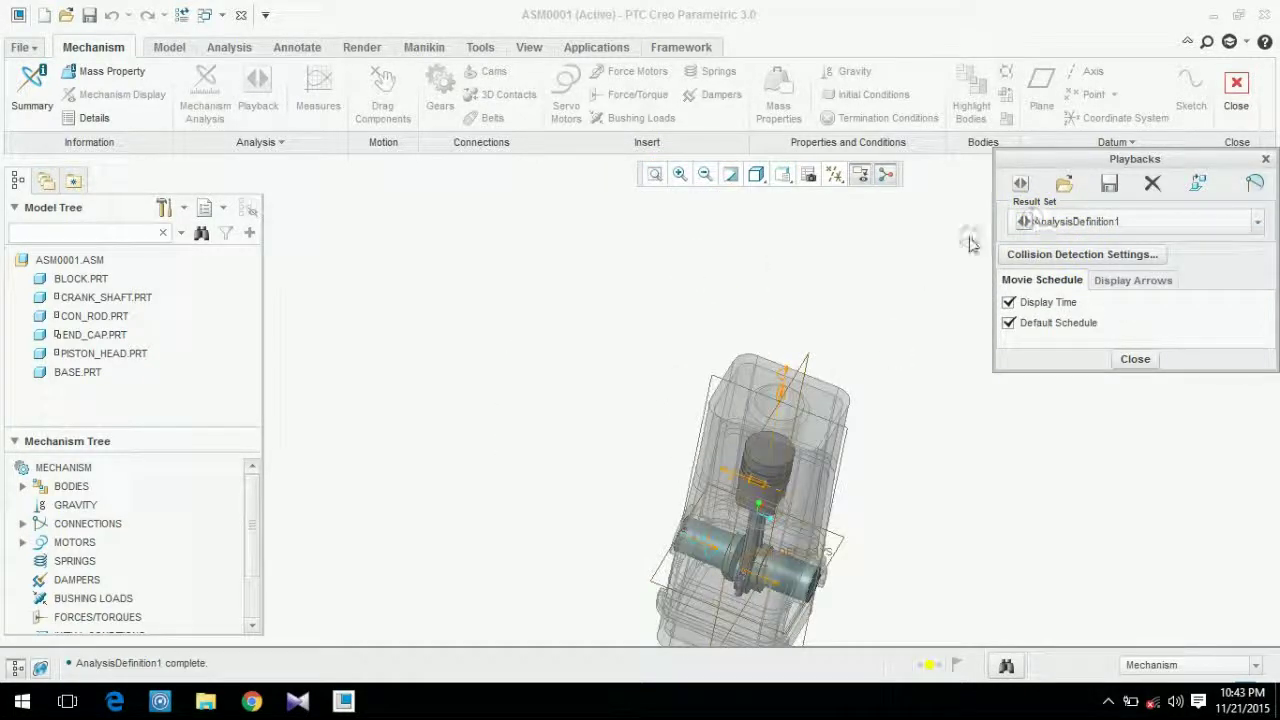
pyautogui.scroll(3, 668, 366)
pyautogui.scroll(-3, 853, 555)
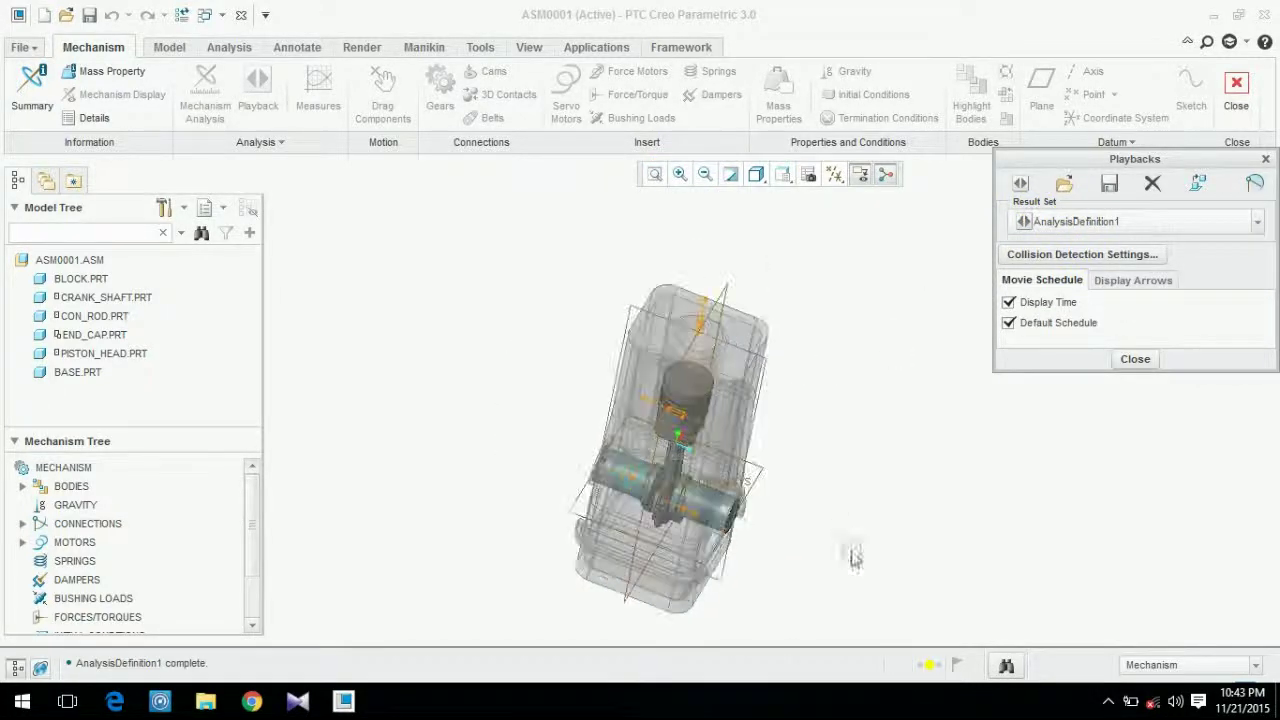
pyautogui.click(1019, 184)
pyautogui.click(1215, 286)
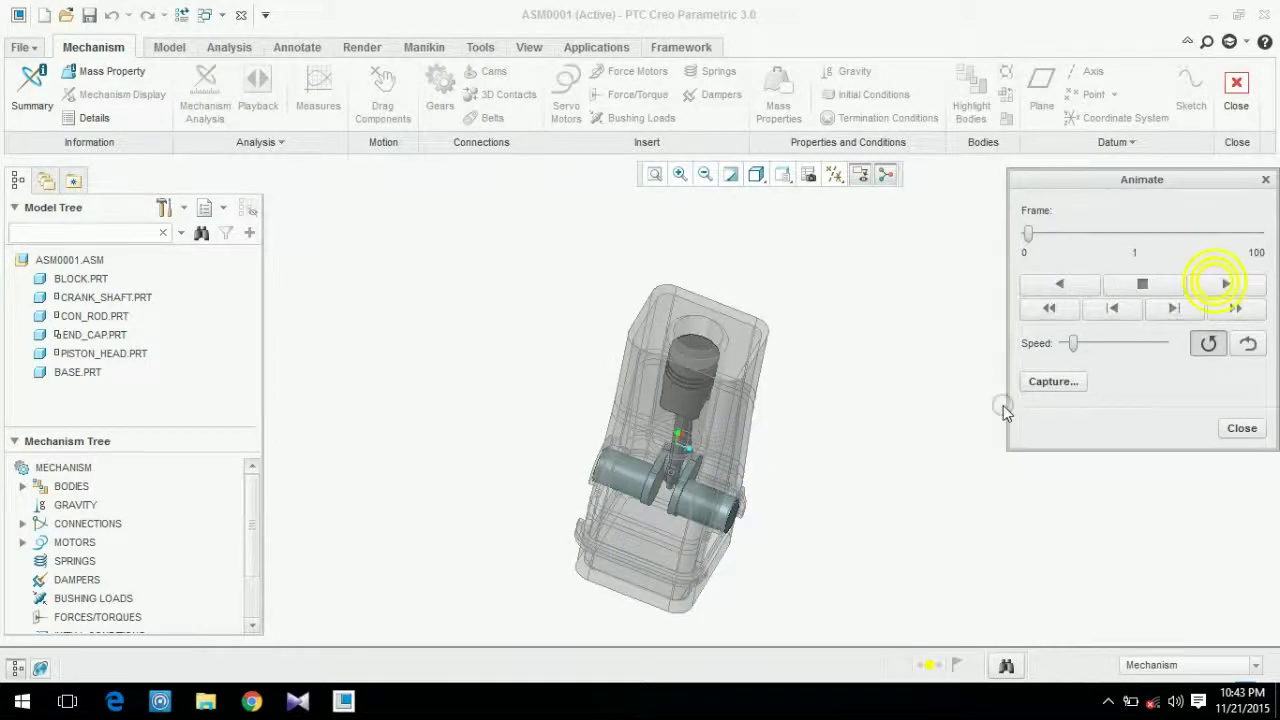
pyautogui.moveTo(771, 423); pyautogui.dragTo(861, 352, button='middle')
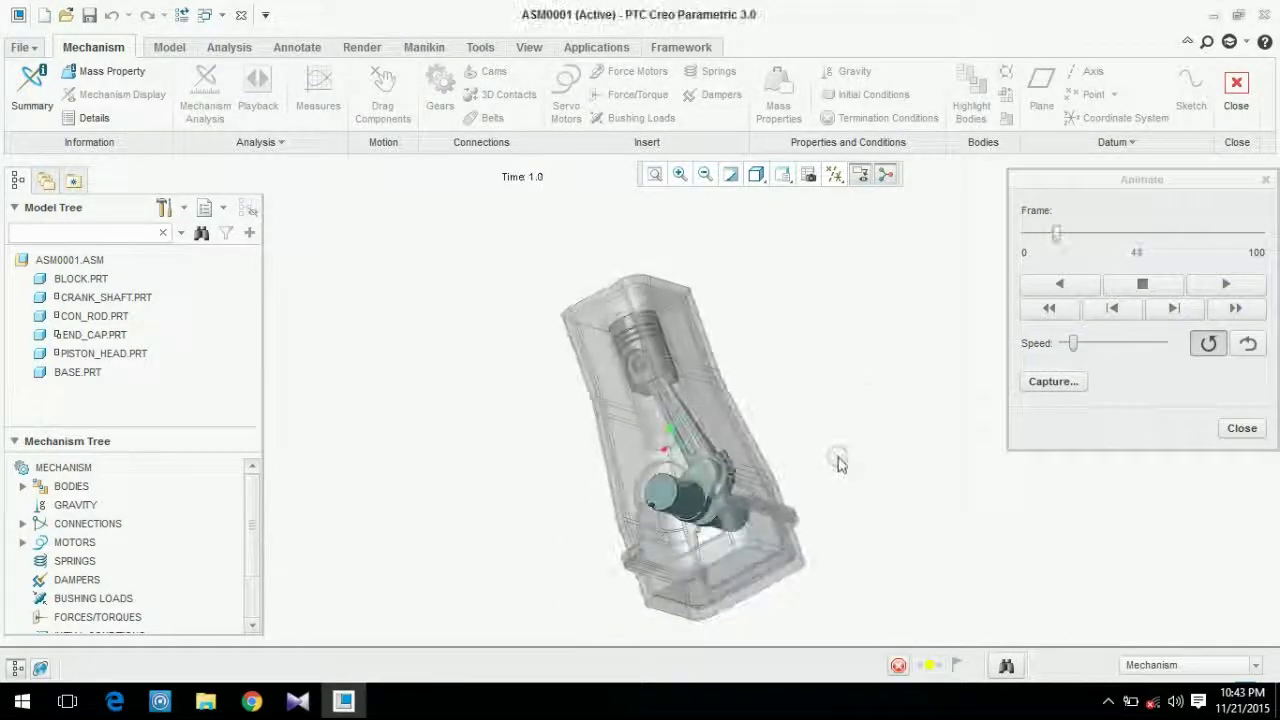
pyautogui.scroll(-5, 825, 440)
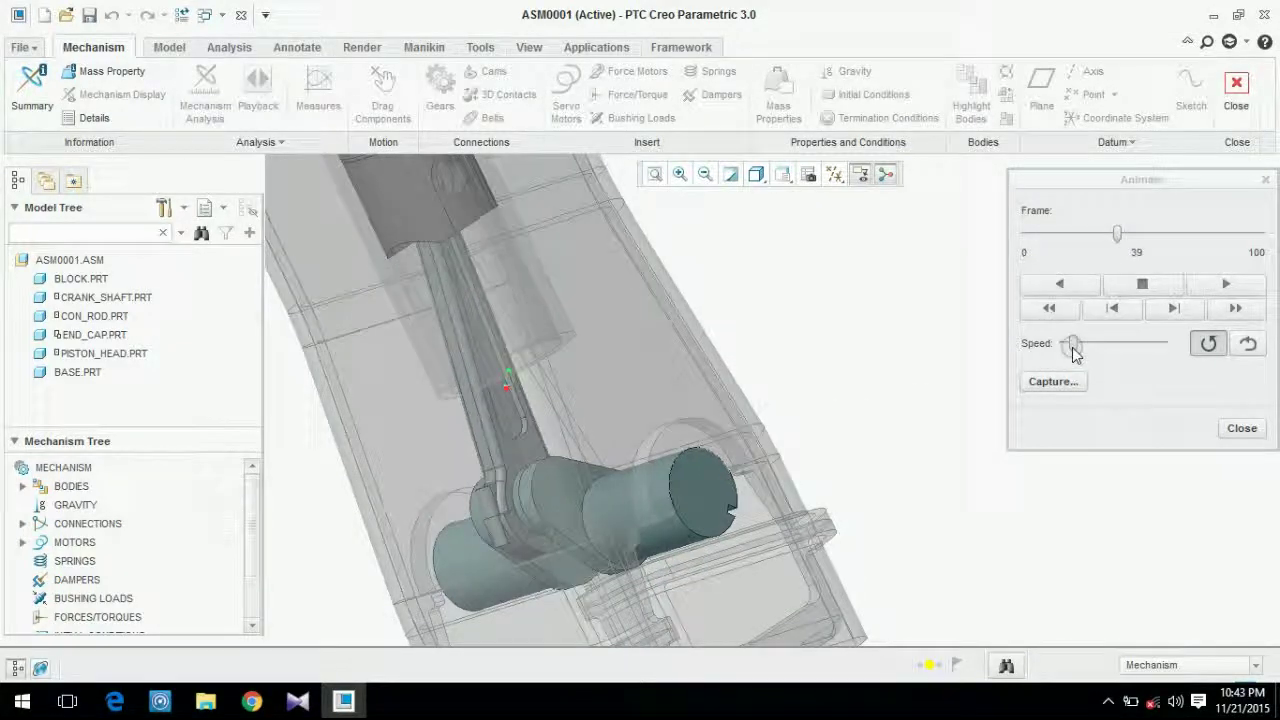
pyautogui.scroll(5, 757, 414)
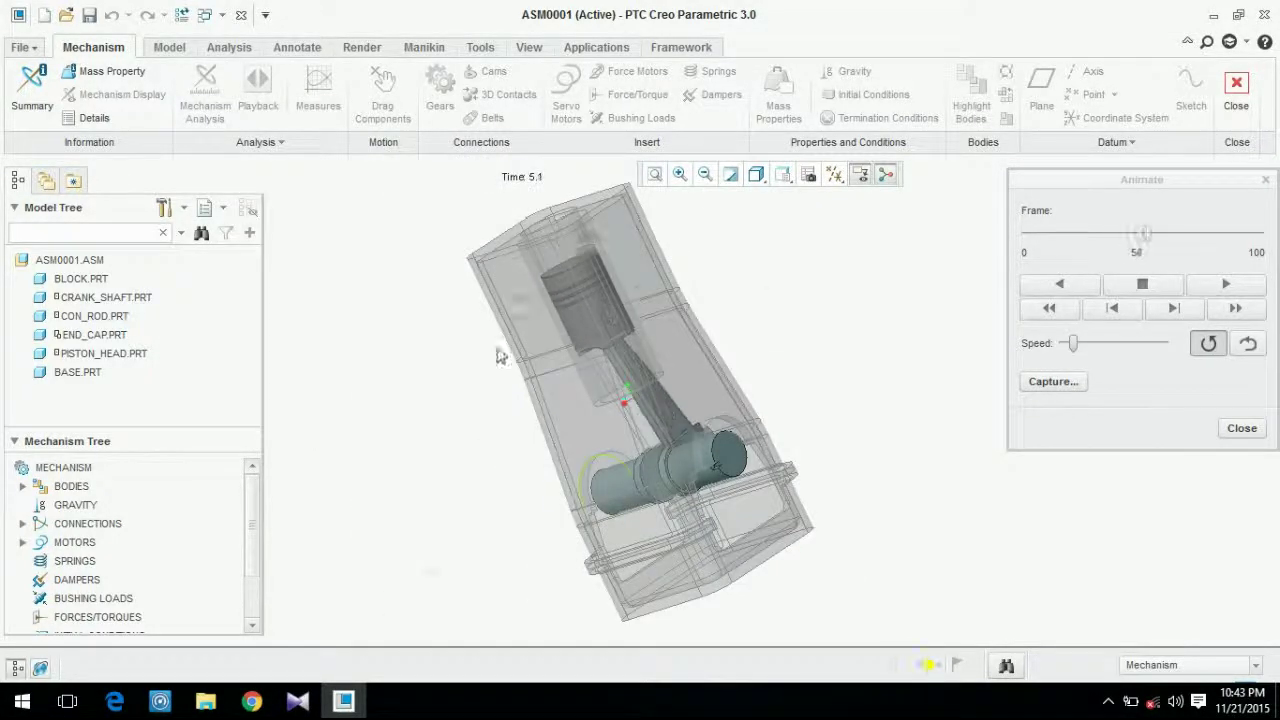
# - Raise the animation speed to about three quarters of its range and try reversing playback at the end before restoring plain looping
pyautogui.moveTo(1077, 345); pyautogui.dragTo(1130, 345)
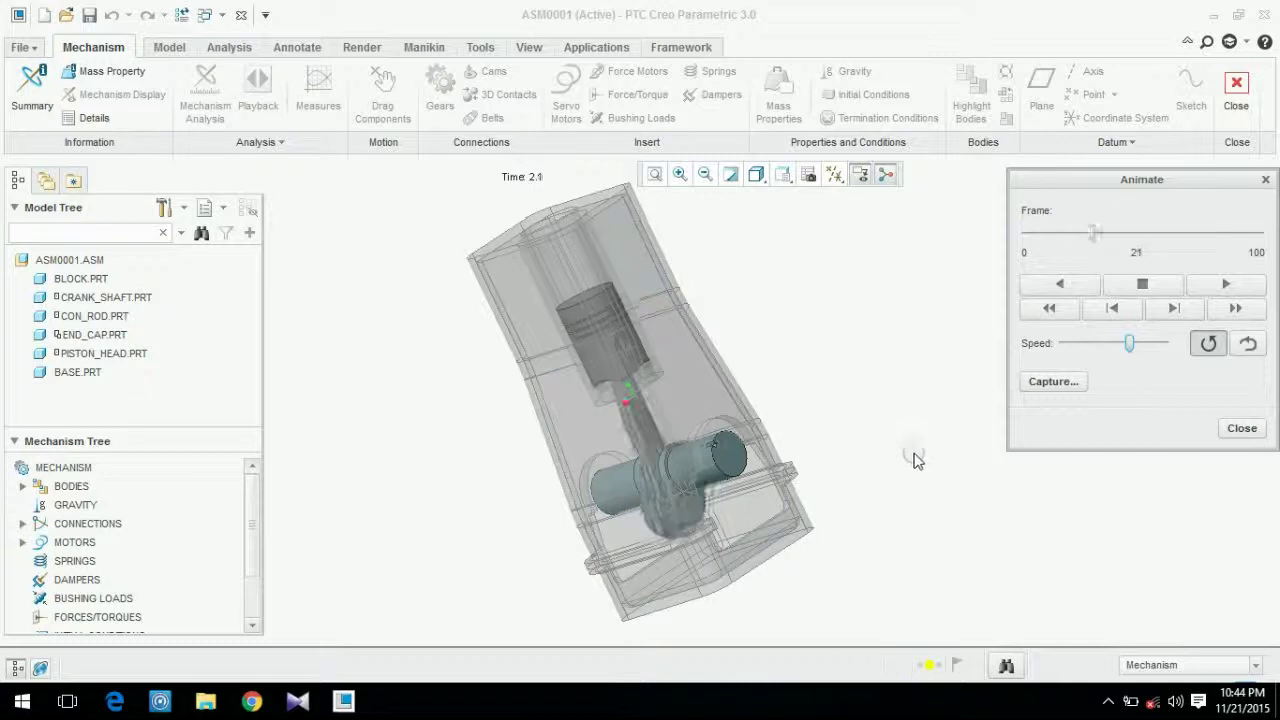
pyautogui.moveTo(1132, 353); pyautogui.dragTo(1126, 355)
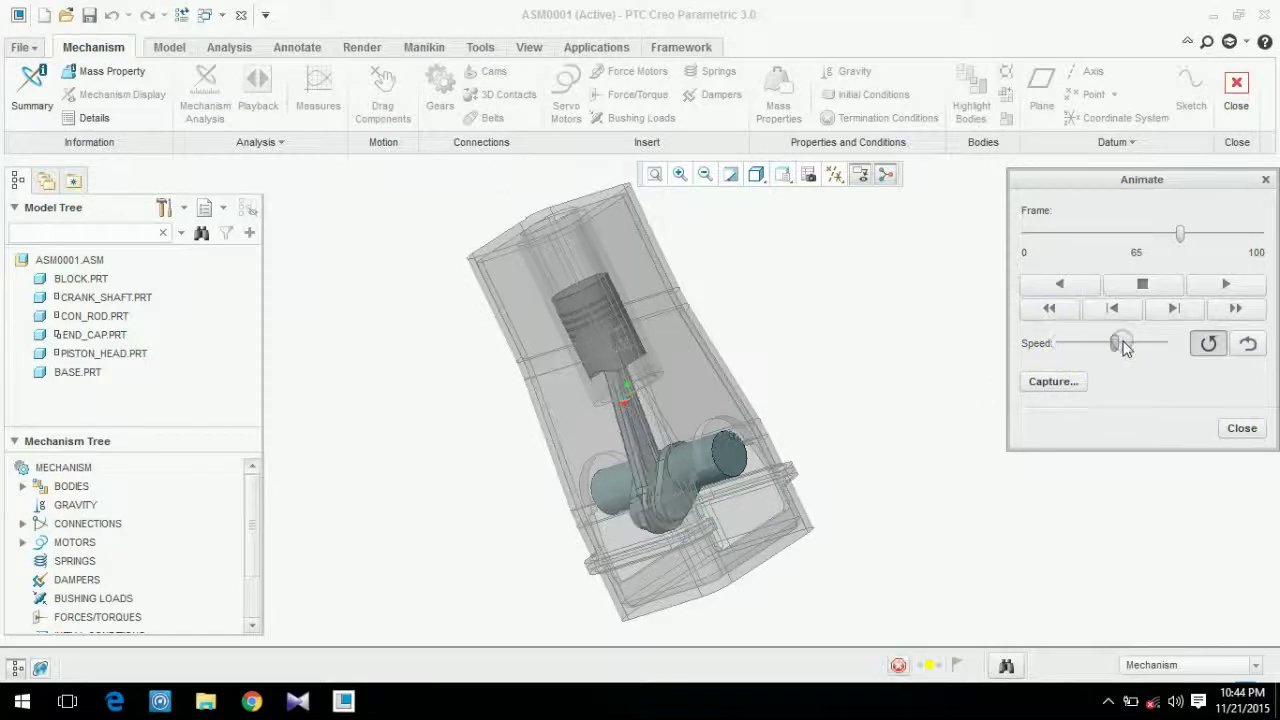
pyautogui.click(1247, 343)
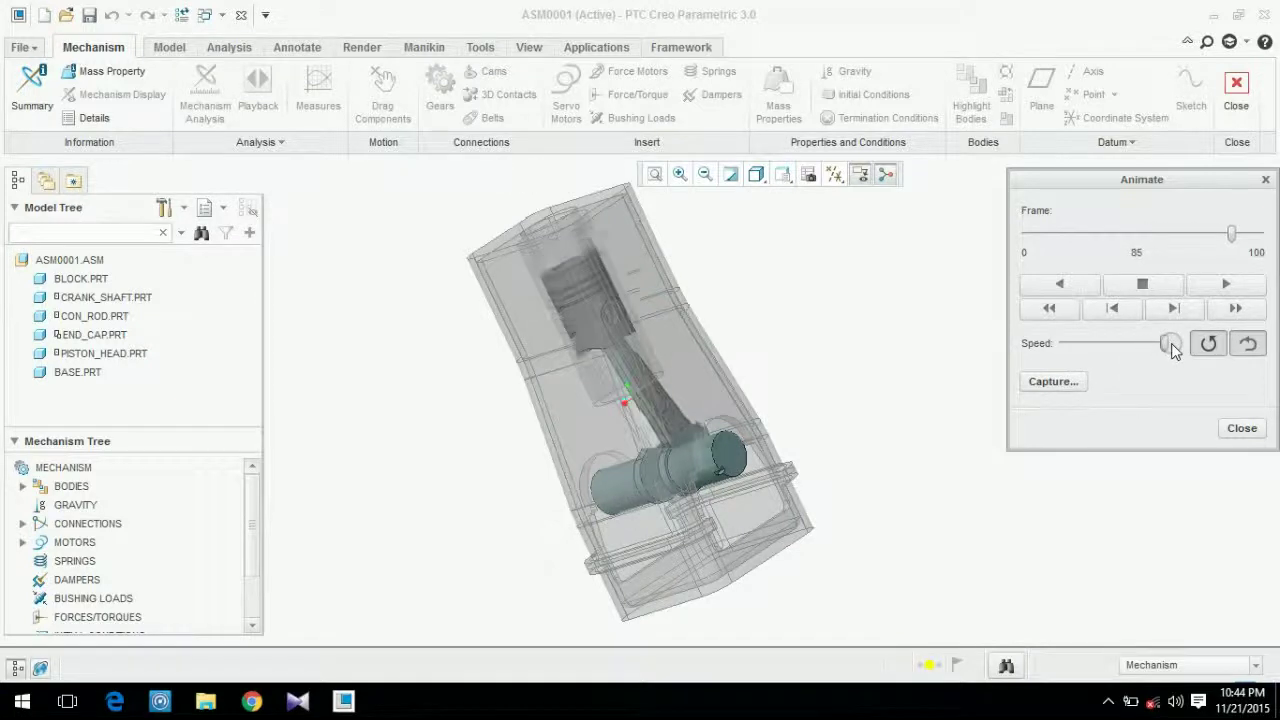
pyautogui.moveTo(1165, 347)
pyautogui.mouseDown()
pyautogui.moveTo(1063, 357)
pyautogui.moveTo(1143, 343)
pyautogui.mouseUp()
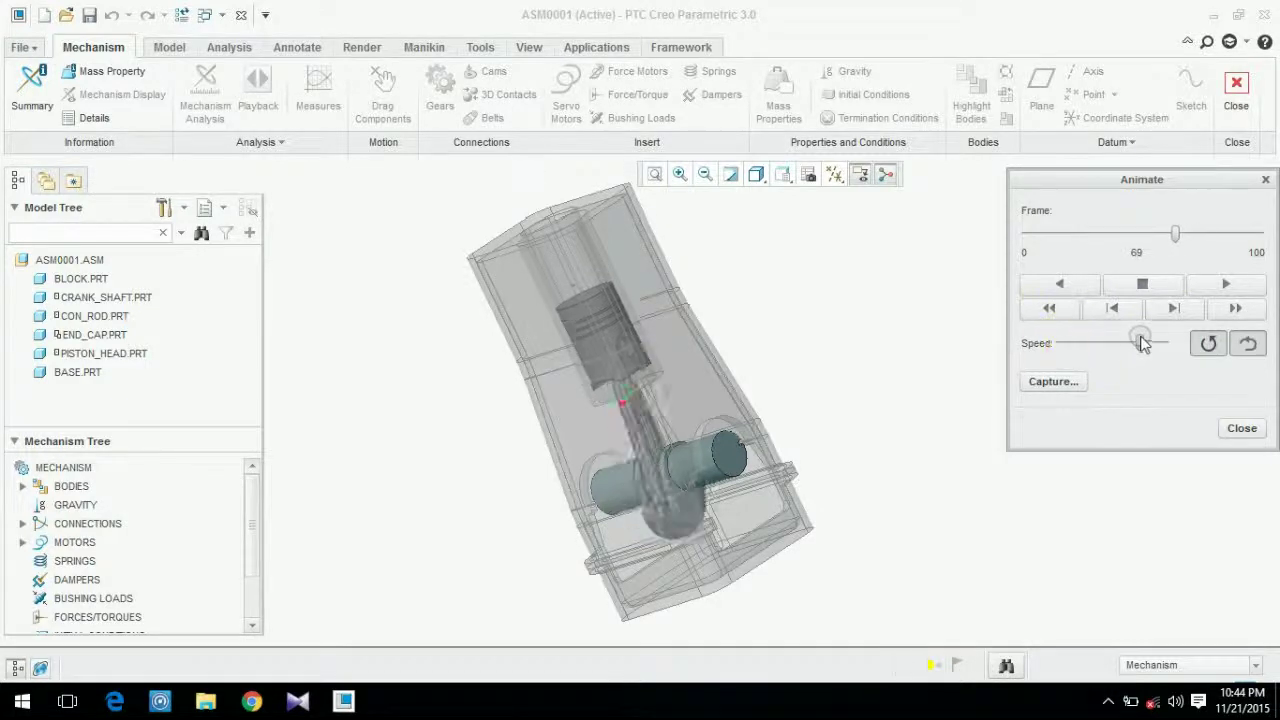
pyautogui.moveTo(1126, 233); pyautogui.dragTo(1053, 246)
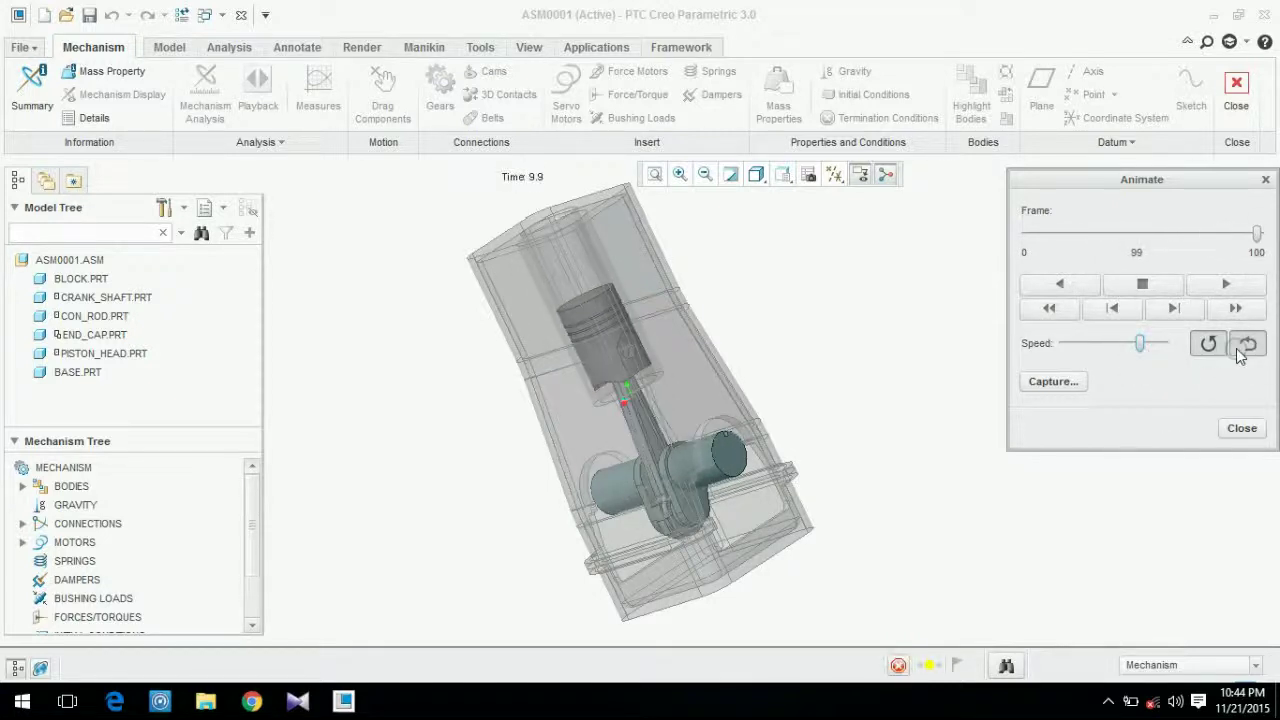
pyautogui.click(1242, 350)
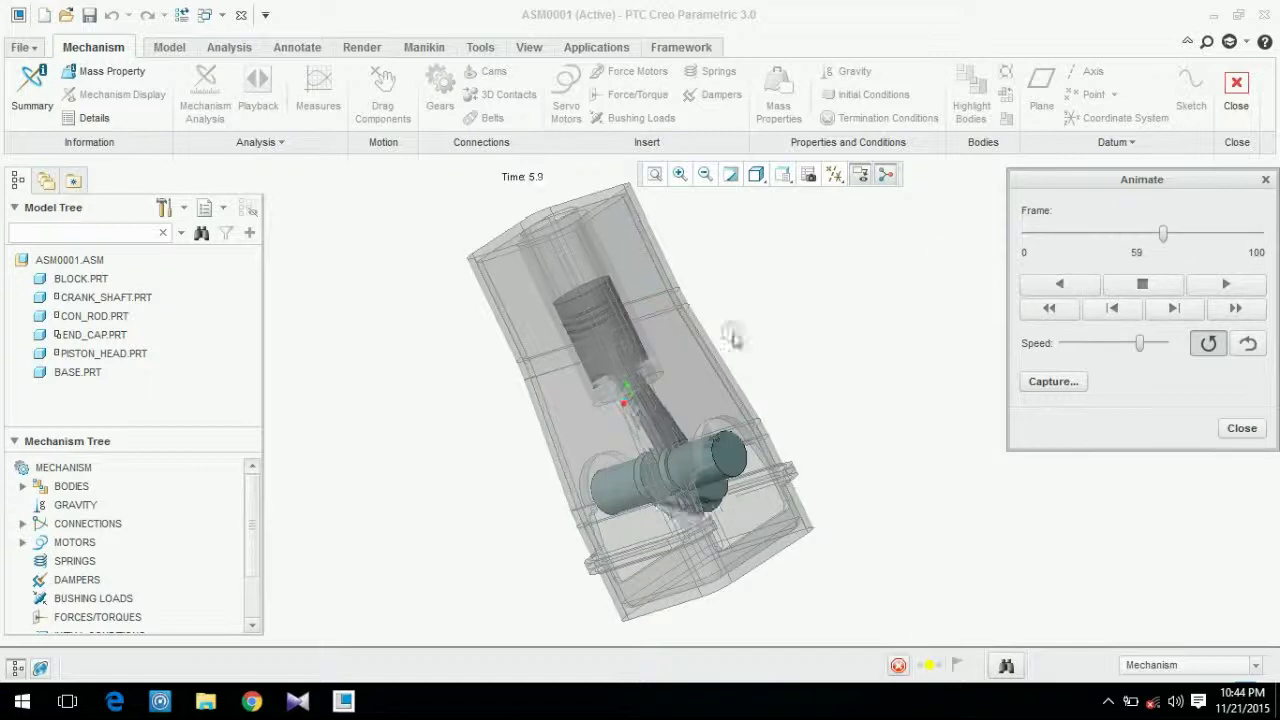
# - Orient the engine model upright and set its animation capture to save as engine.mpg in the desktop's mdx folder
pyautogui.moveTo(680, 403)
pyautogui.mouseDown(button='middle')
pyautogui.moveTo(808, 356)
pyautogui.moveTo(800, 337)
pyautogui.moveTo(770, 350)
pyautogui.mouseUp(button='middle')
pyautogui.click(1045, 382)
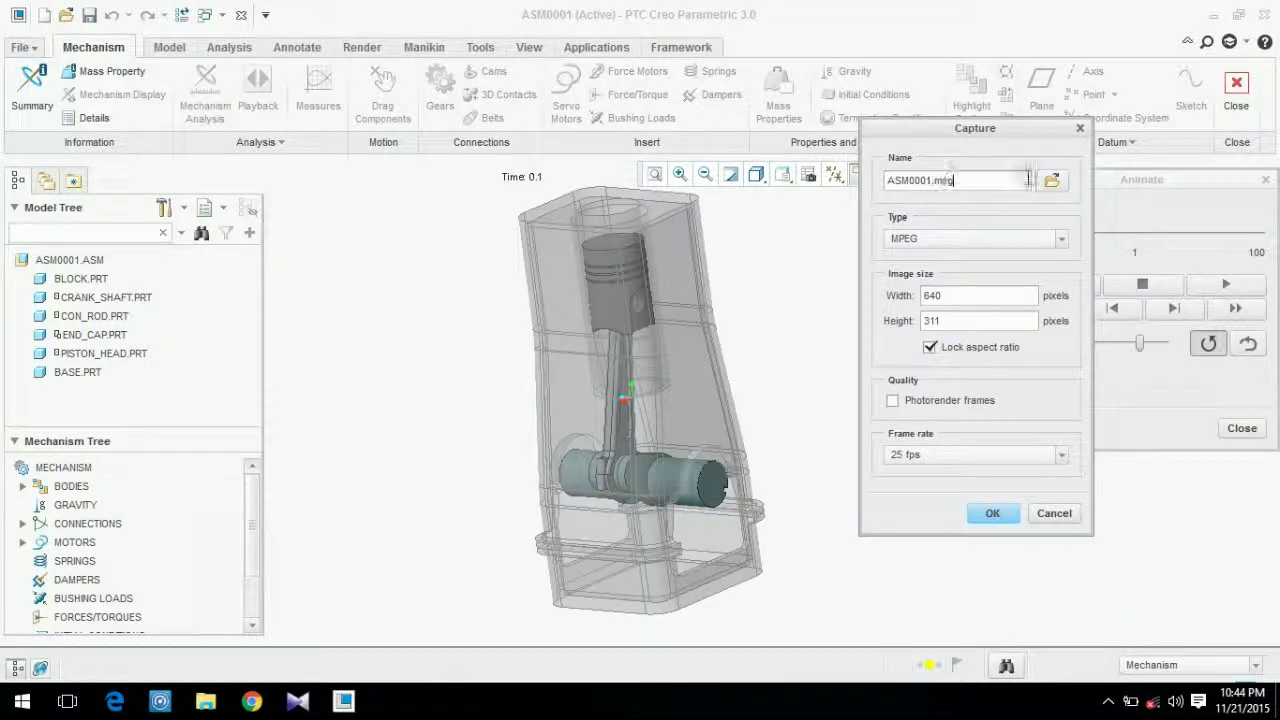
pyautogui.click(1051, 180)
pyautogui.click(340, 194)
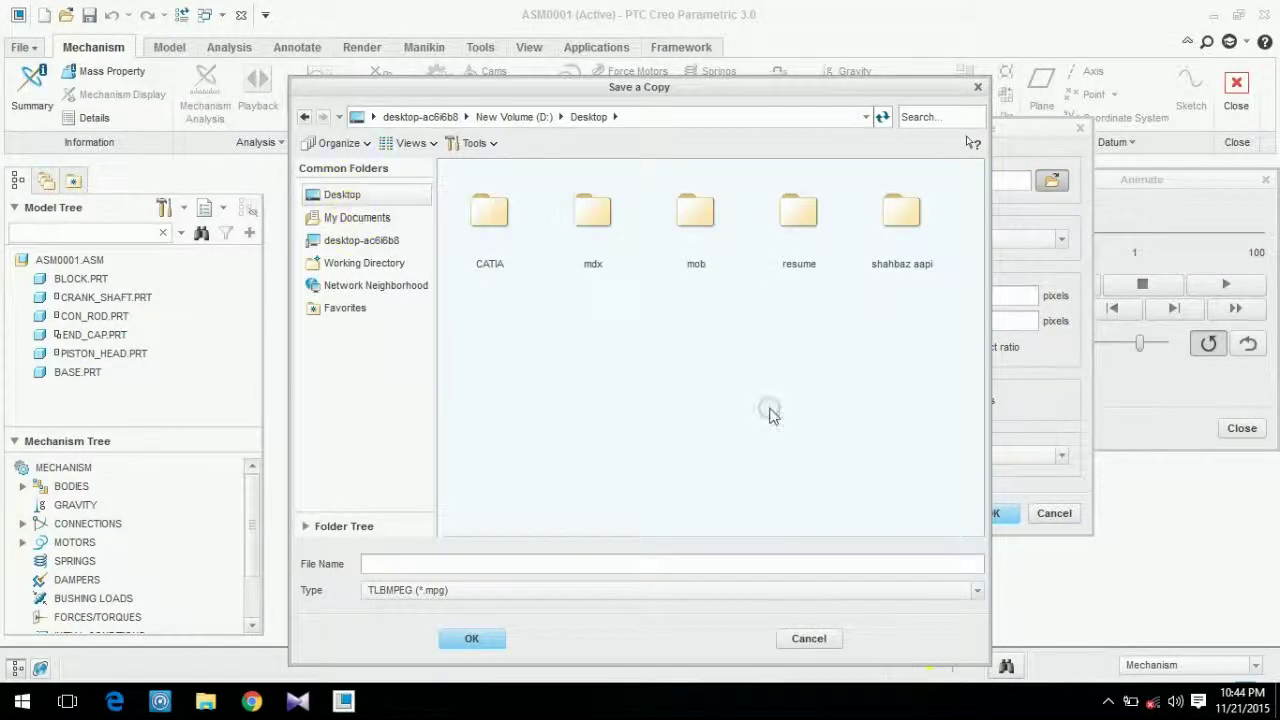
pyautogui.click(428, 562)
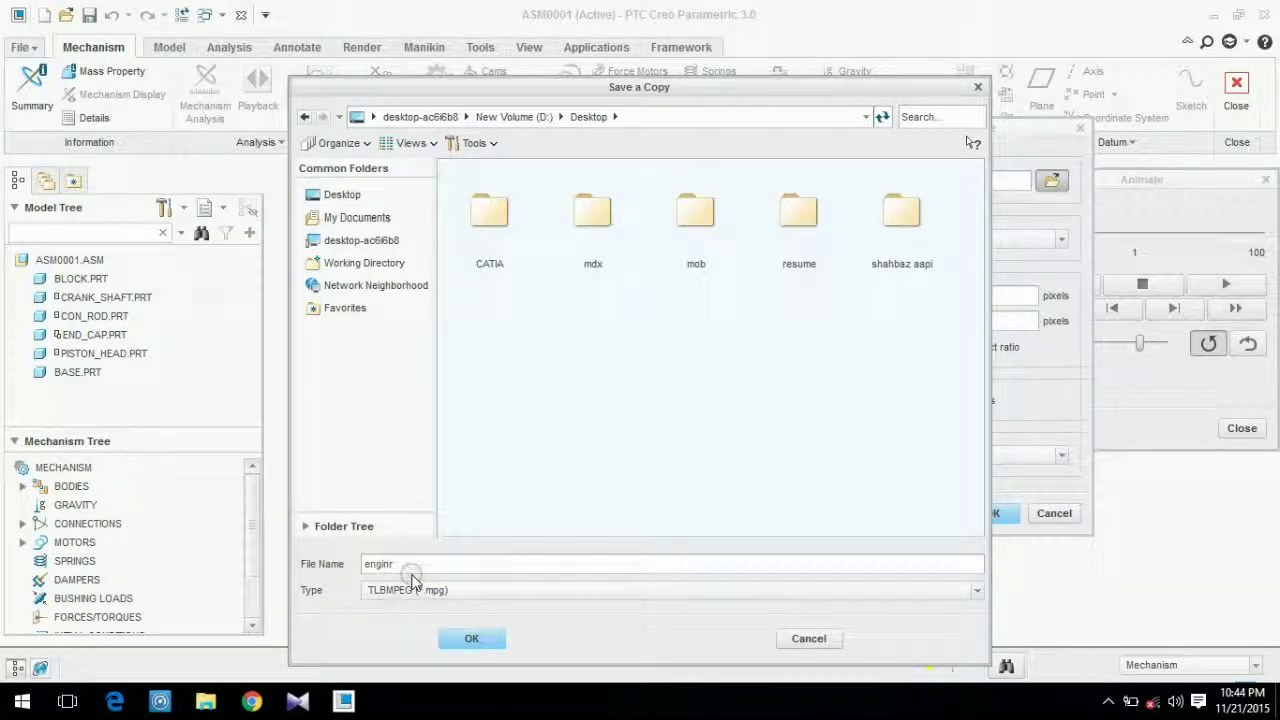
pyautogui.doubleClick(592, 212)
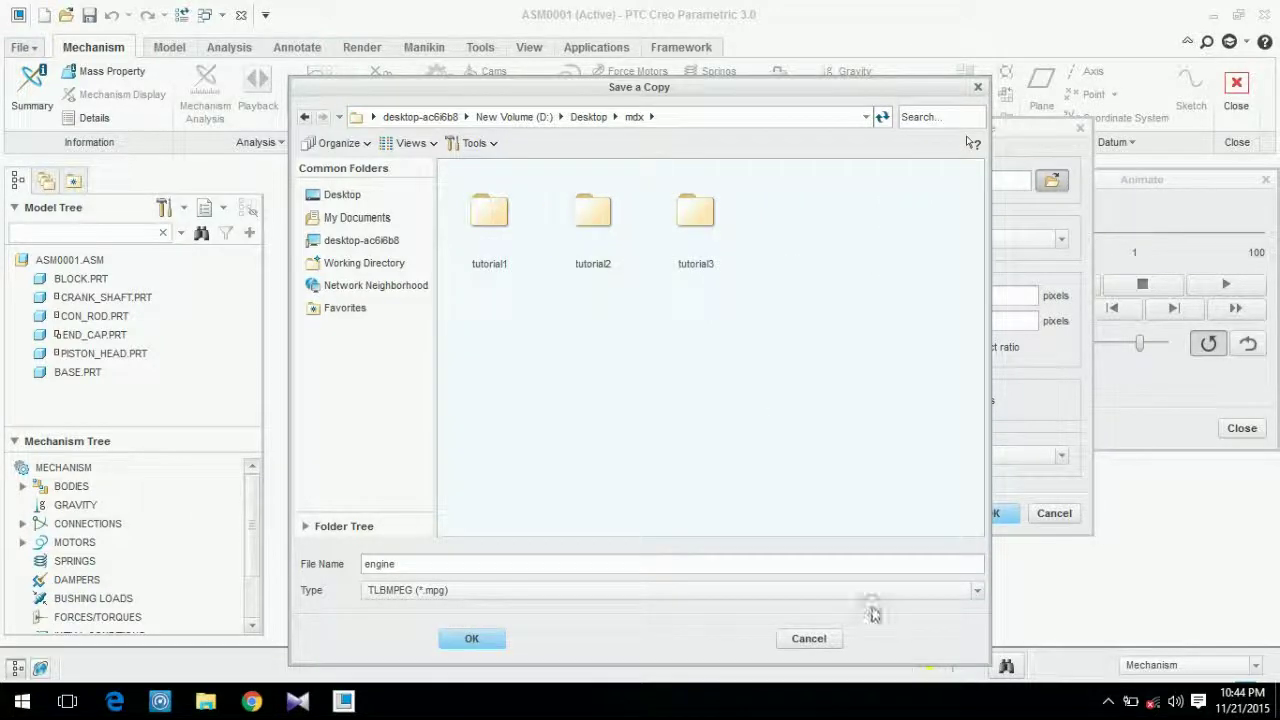
pyautogui.click(490, 637)
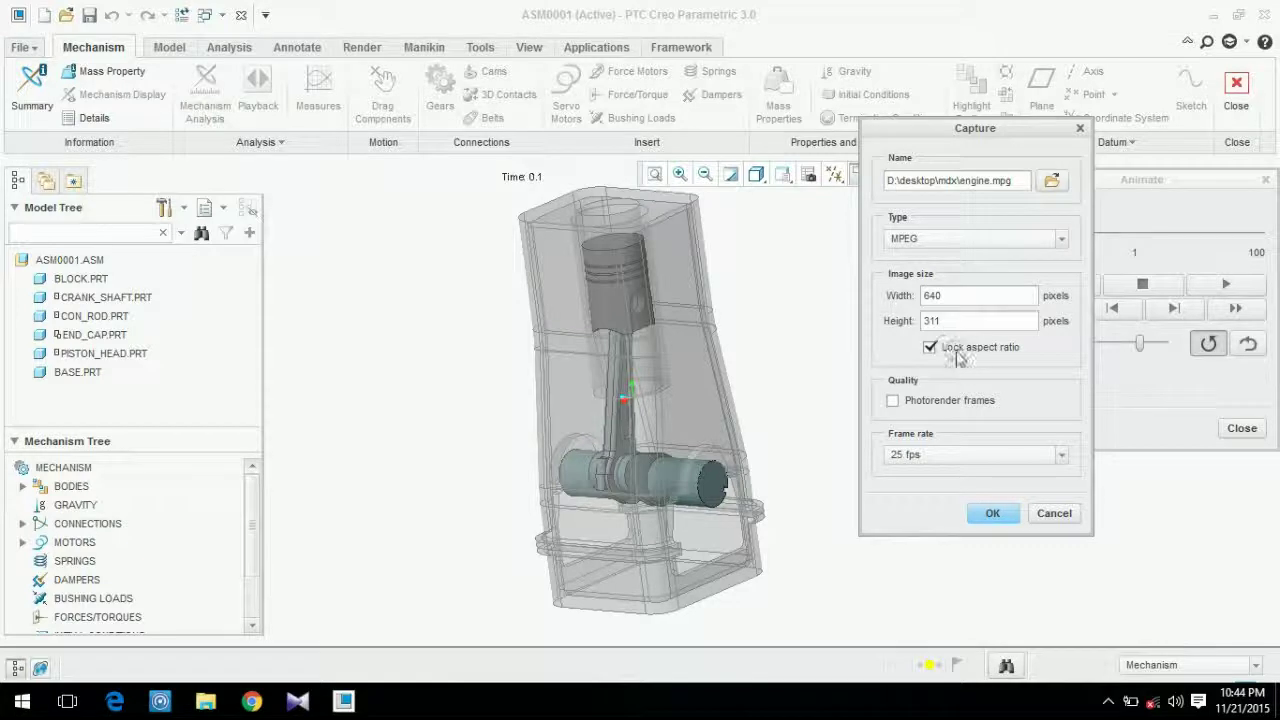
# - Keep MPEG as the capture type and record the animation at 640 x 311 pixels and 25 fps
pyautogui.click(968, 240)
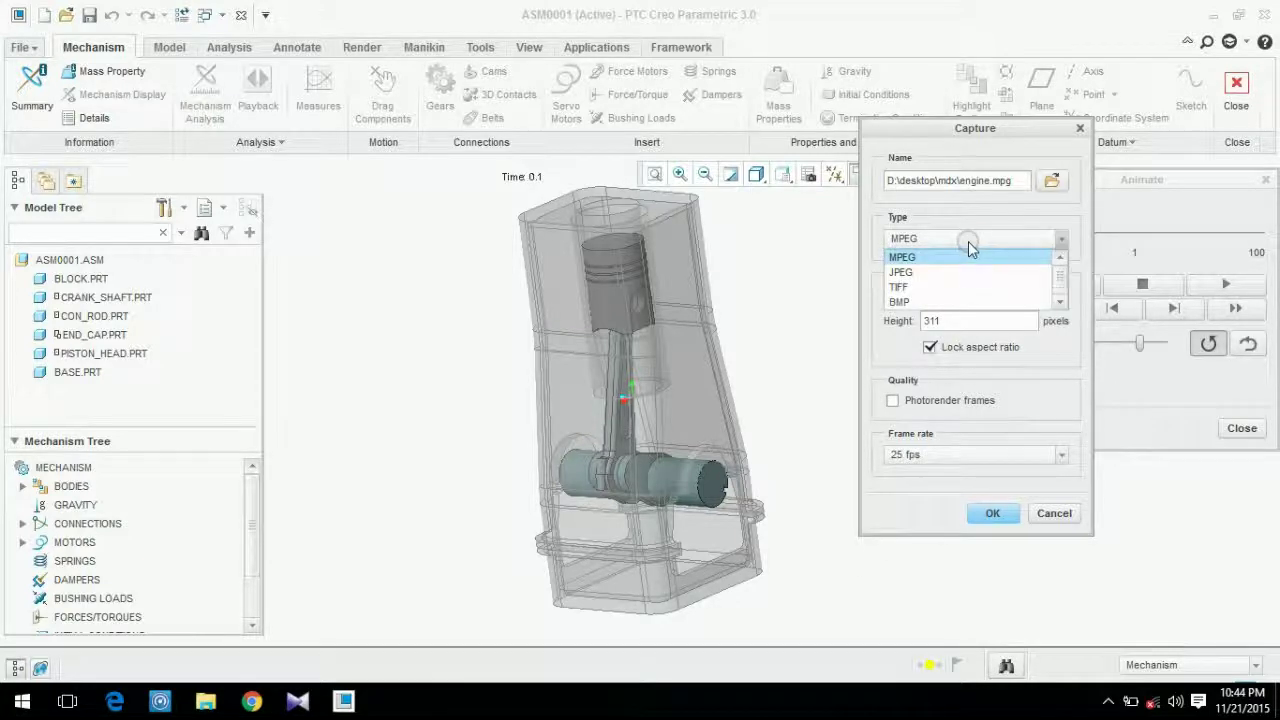
pyautogui.click(968, 245)
pyautogui.click(998, 522)
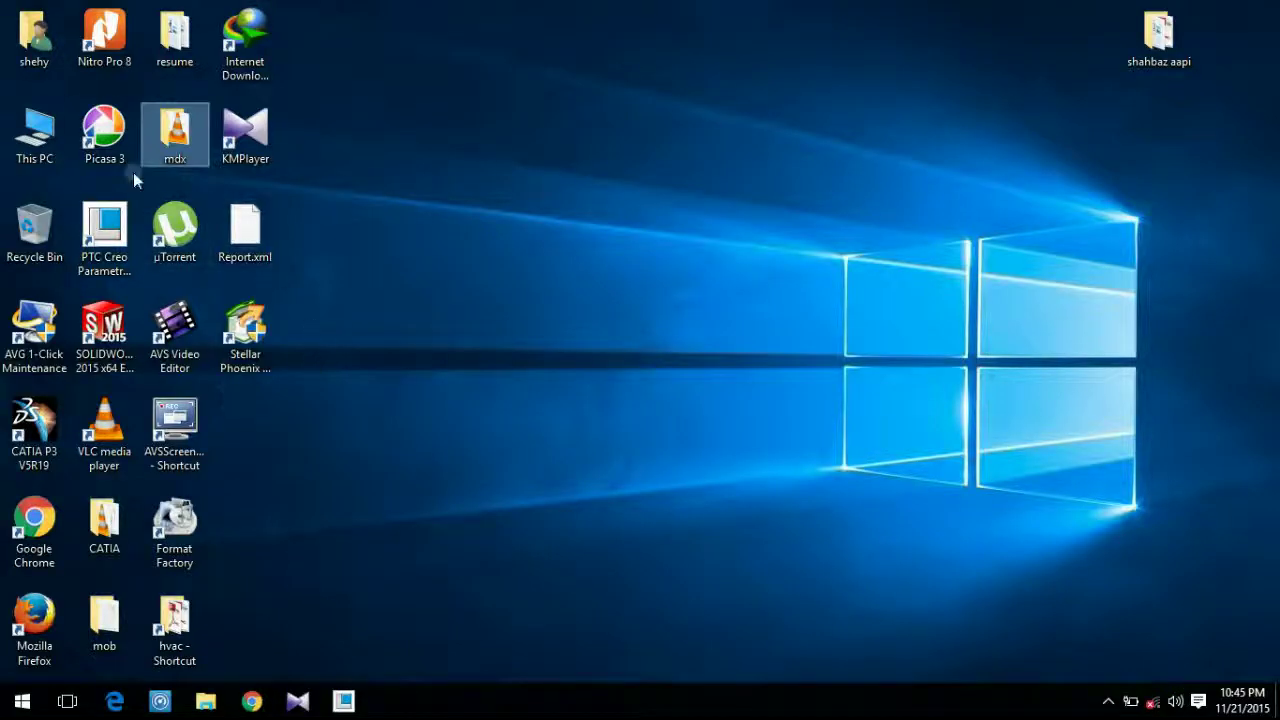
# - Open the mdx folder on the desktop and try to play engine.mpg in the default video player
pyautogui.doubleClick(175, 132)
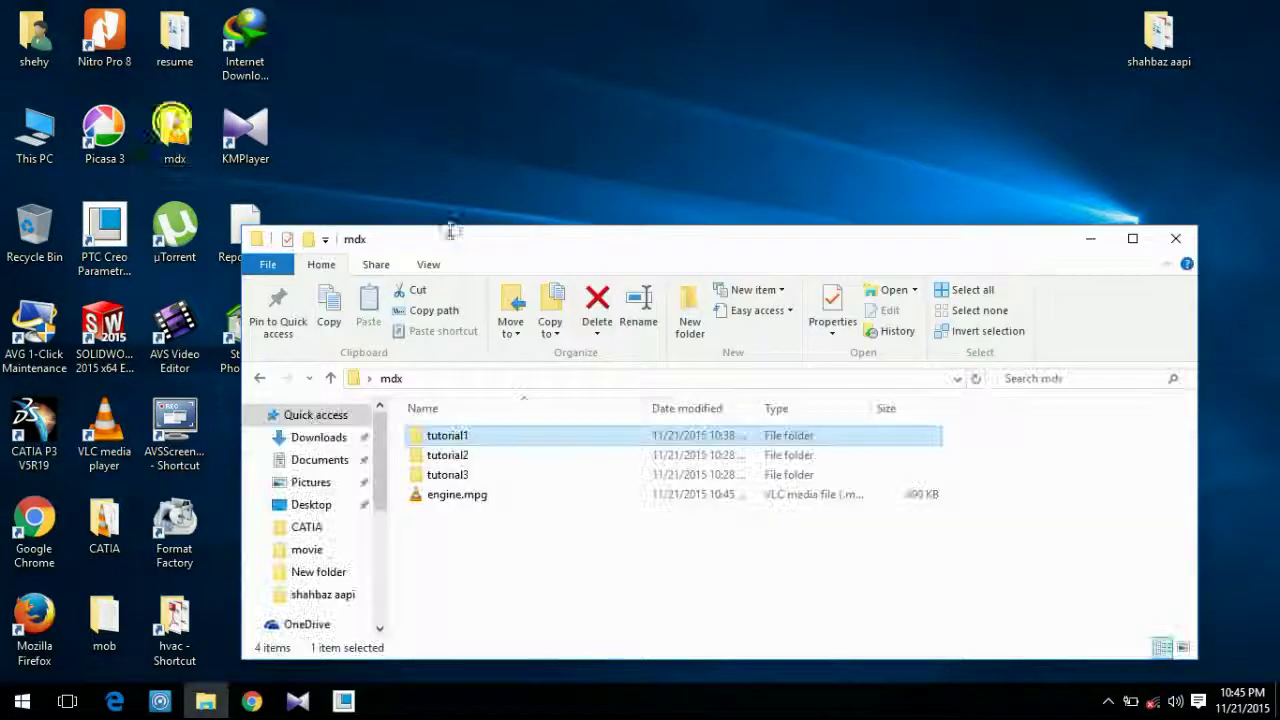
pyautogui.click(530, 500)
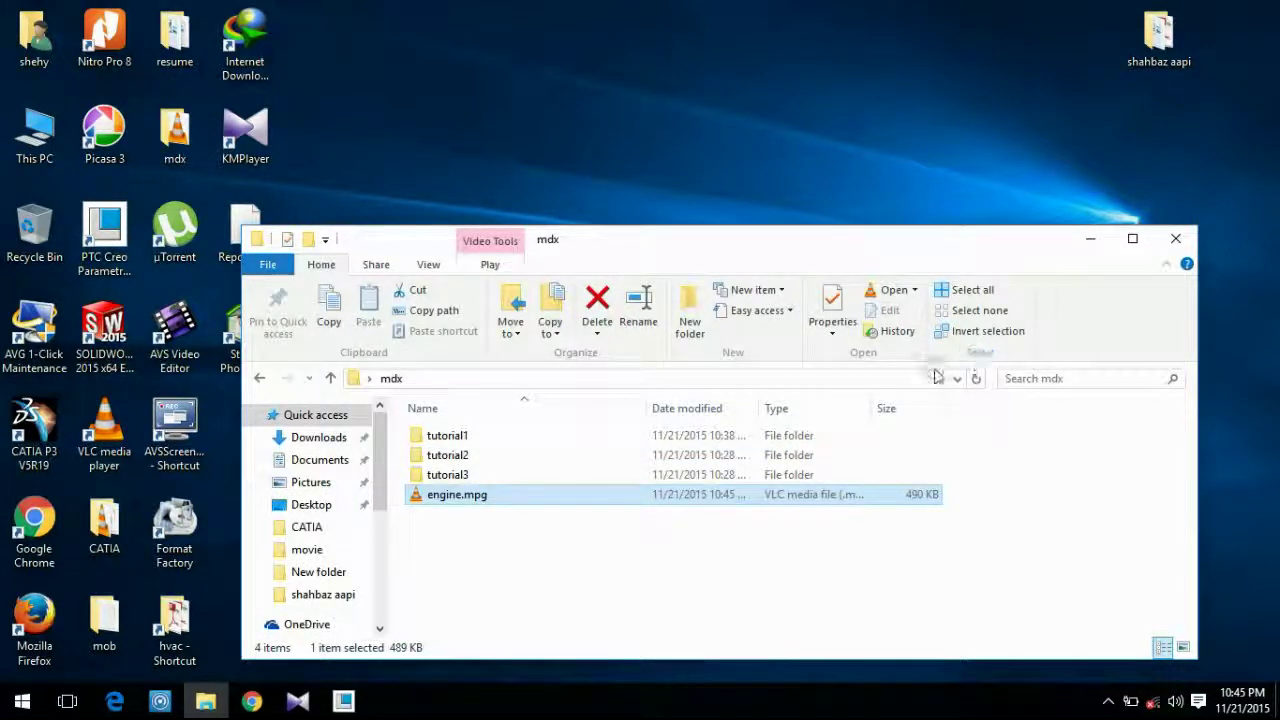
pyautogui.click(618, 580)
pyautogui.click(690, 631)
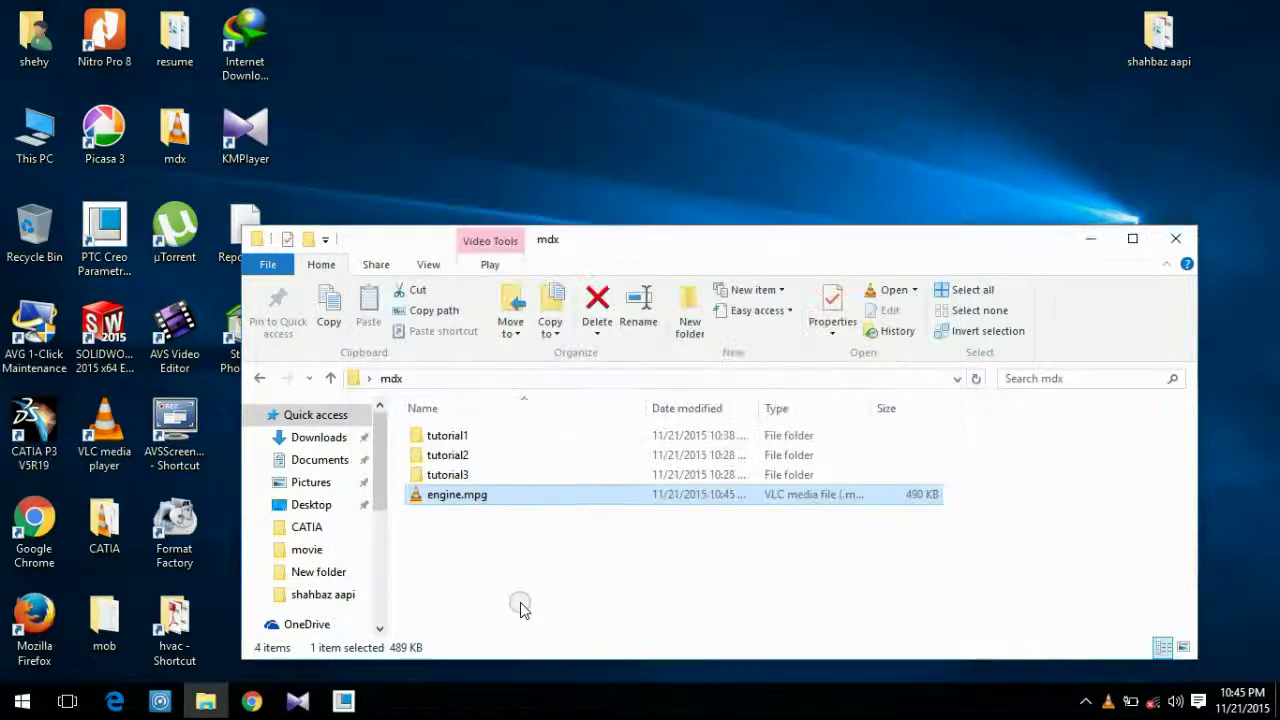
pyautogui.doubleClick(503, 497)
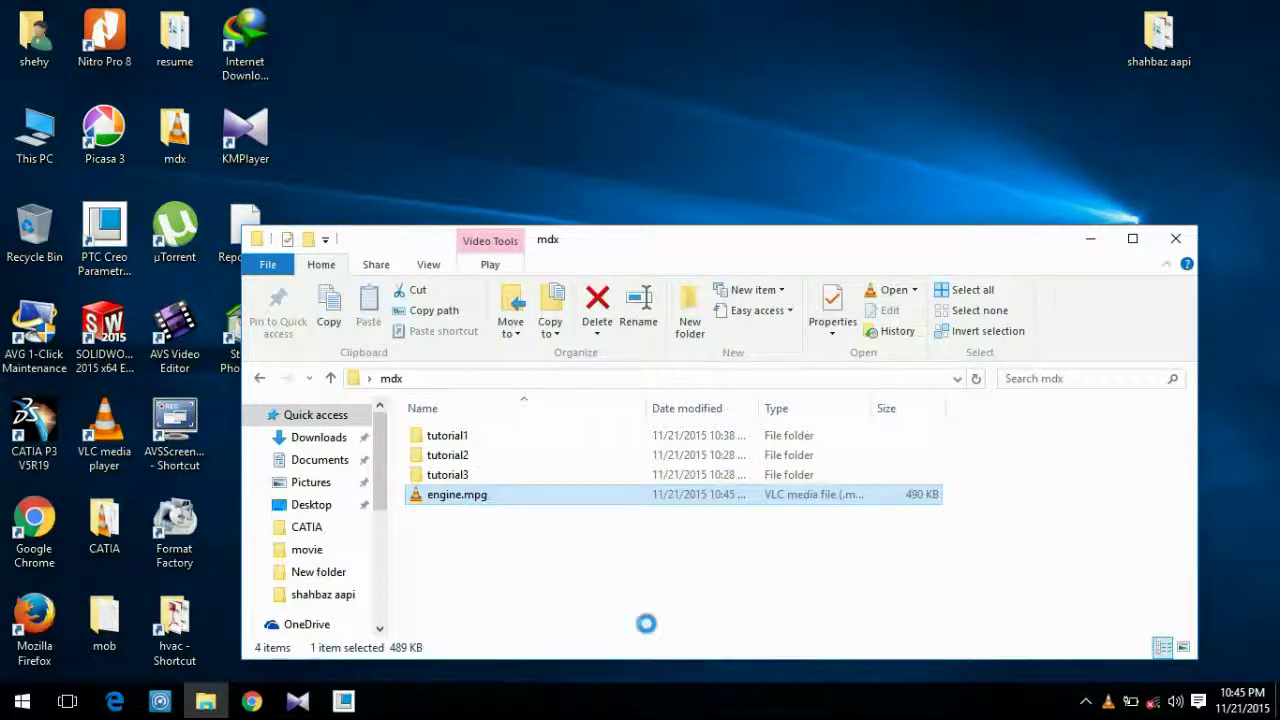
# - Open engine.mpg with KMPlayer instead of the default player
pyautogui.rightClick(503, 495)
pyautogui.moveTo(751, 395)
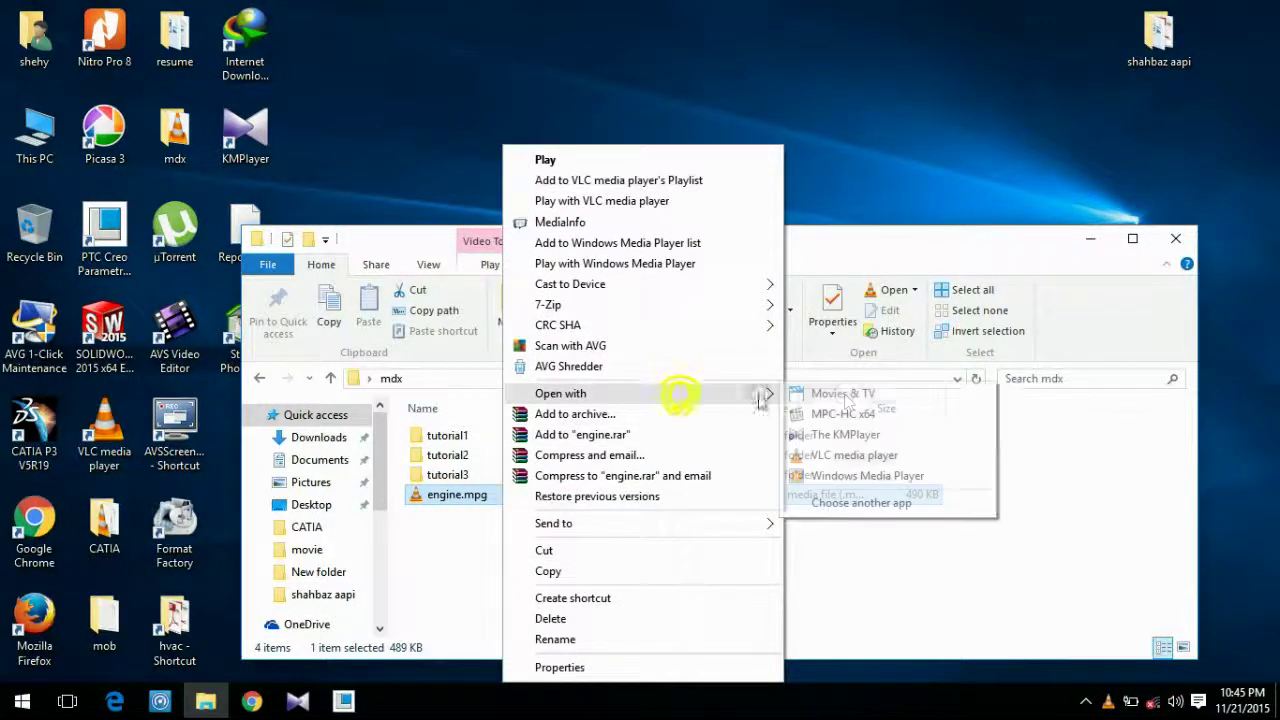
pyautogui.click(882, 437)
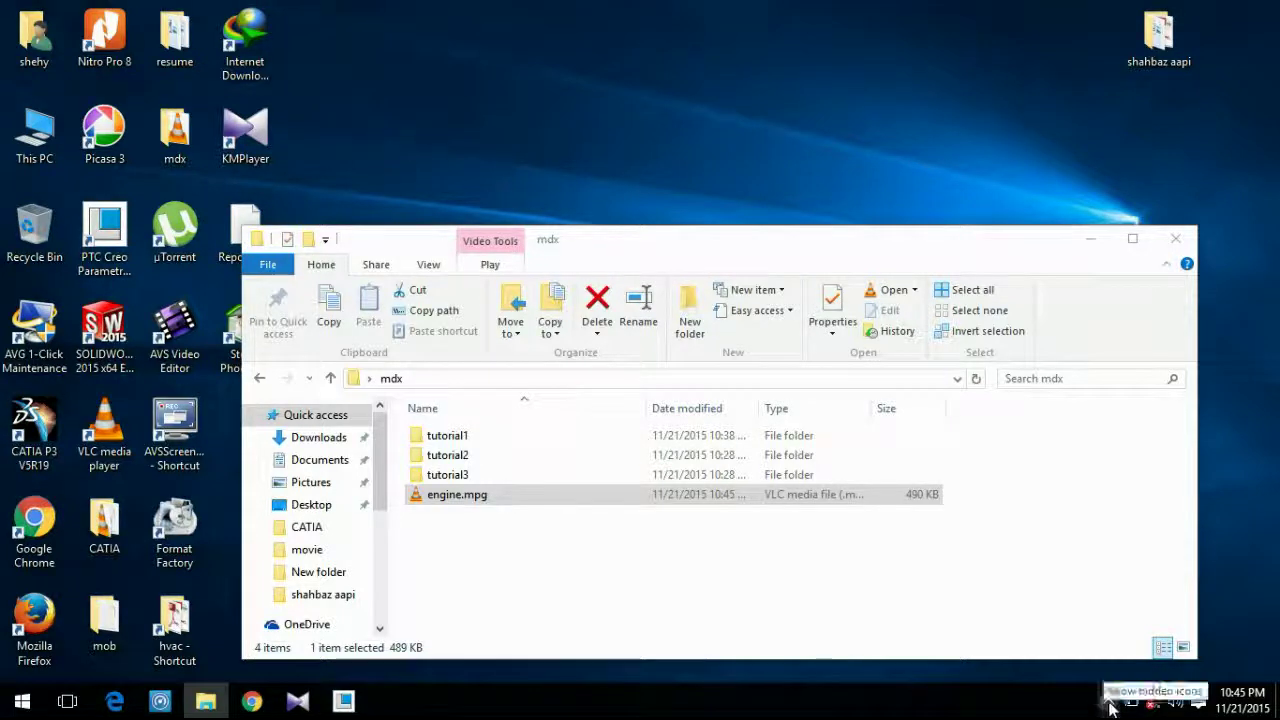
pyautogui.click(1104, 702)
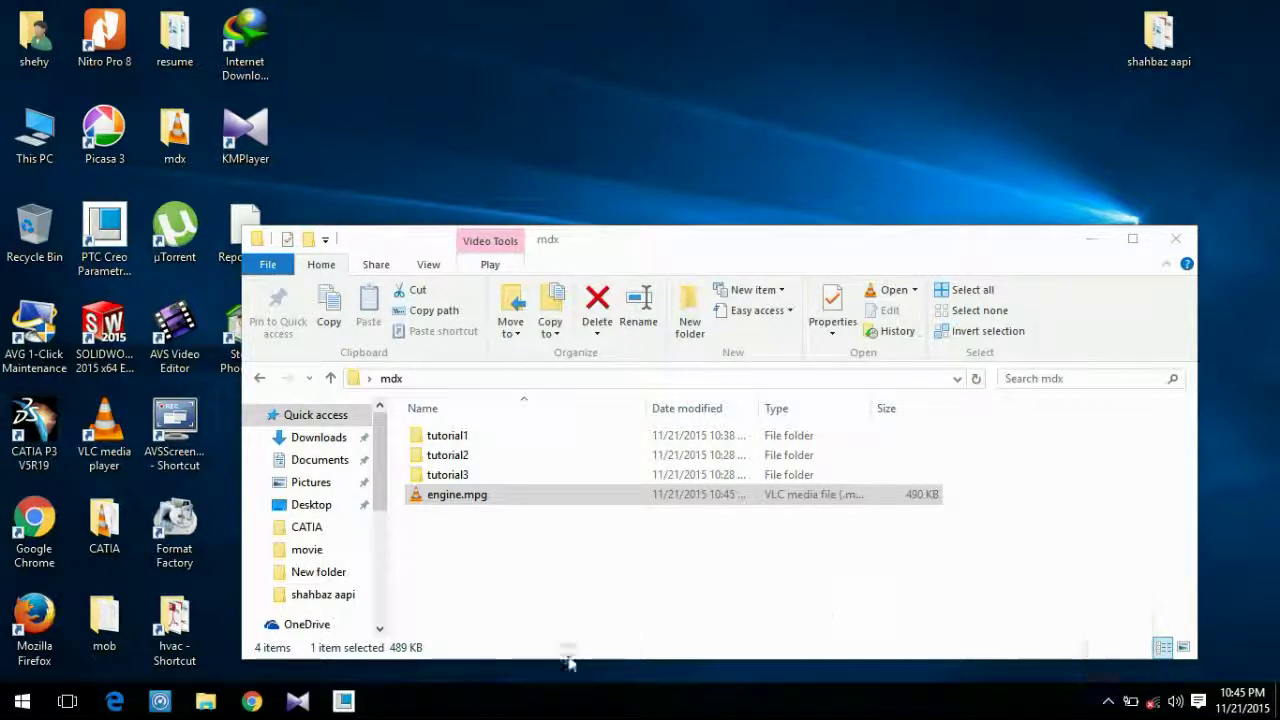
pyautogui.click(641, 608)
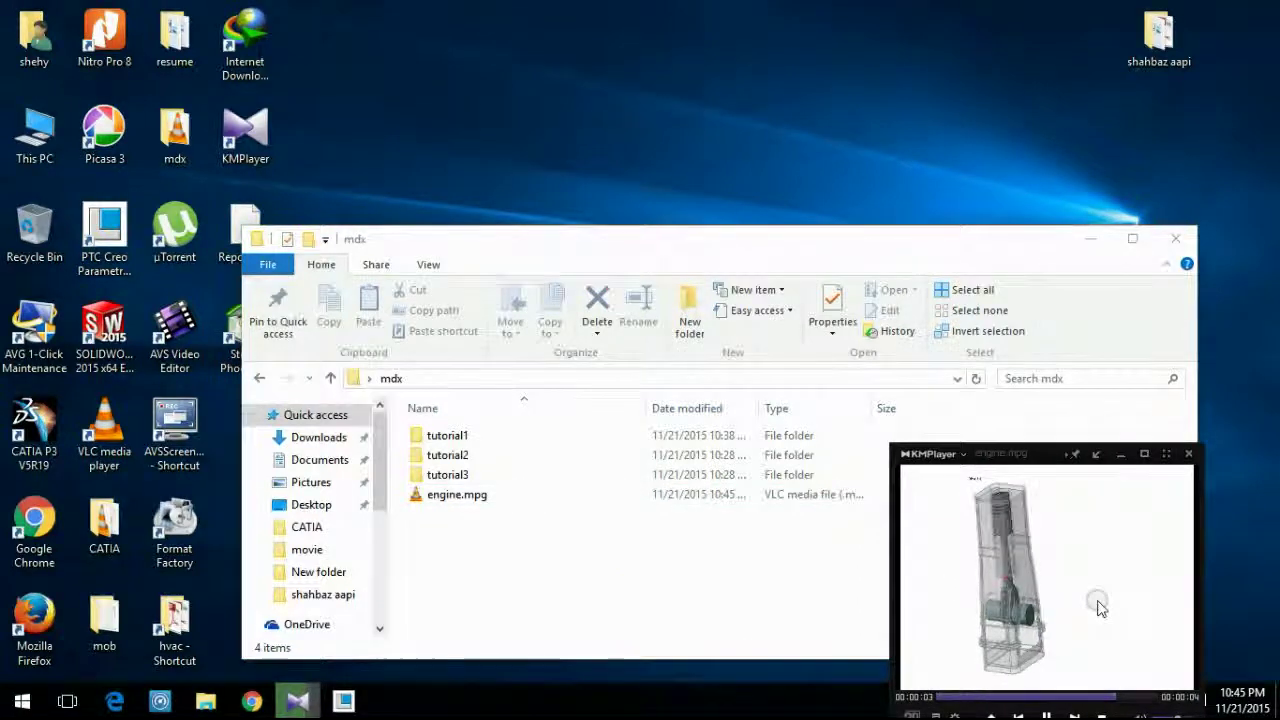
# - Enlarge the KMPlayer video to full screen, watch the captured engine motion, and close the player
pyautogui.doubleClick(1097, 606)
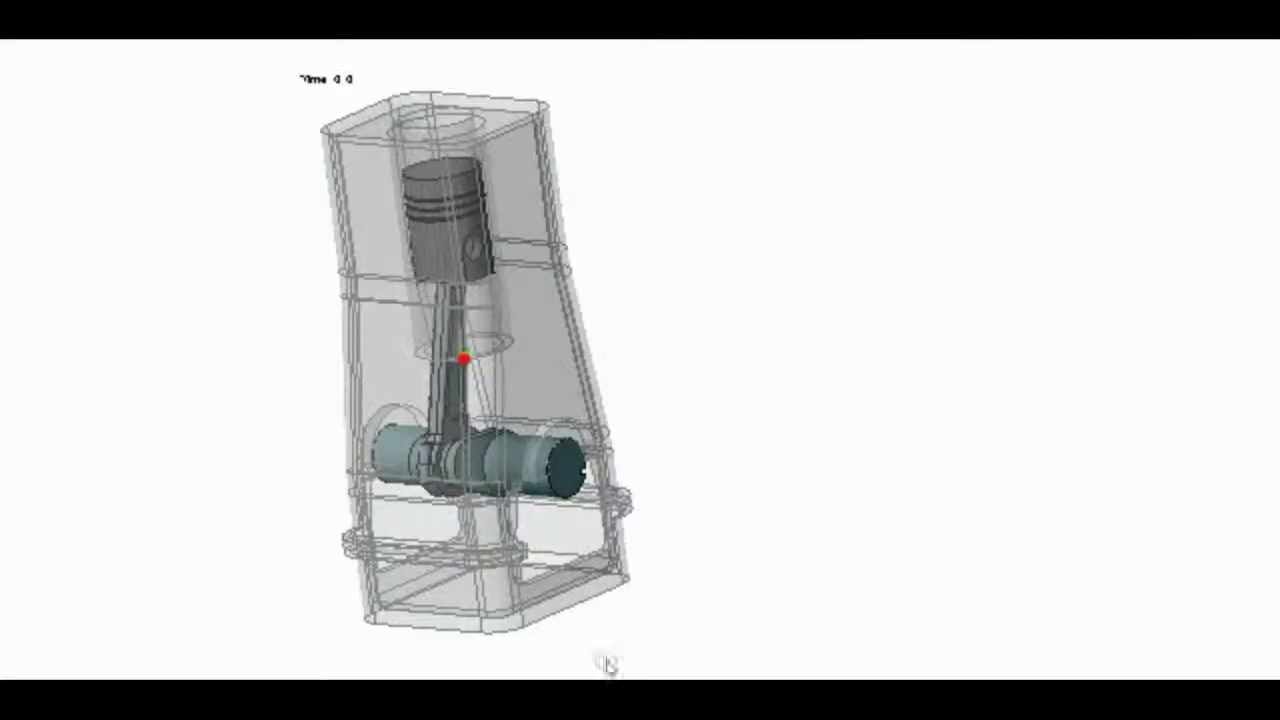
pyautogui.click(640, 701)
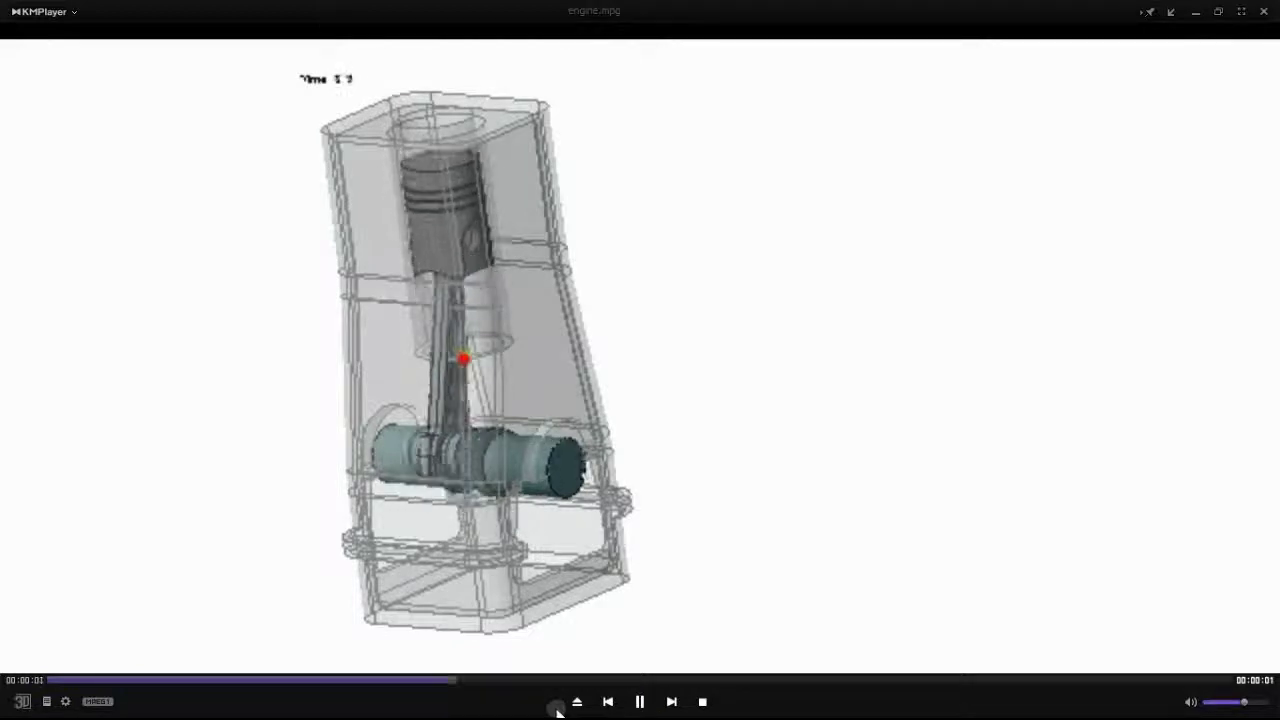
pyautogui.click(1267, 9)
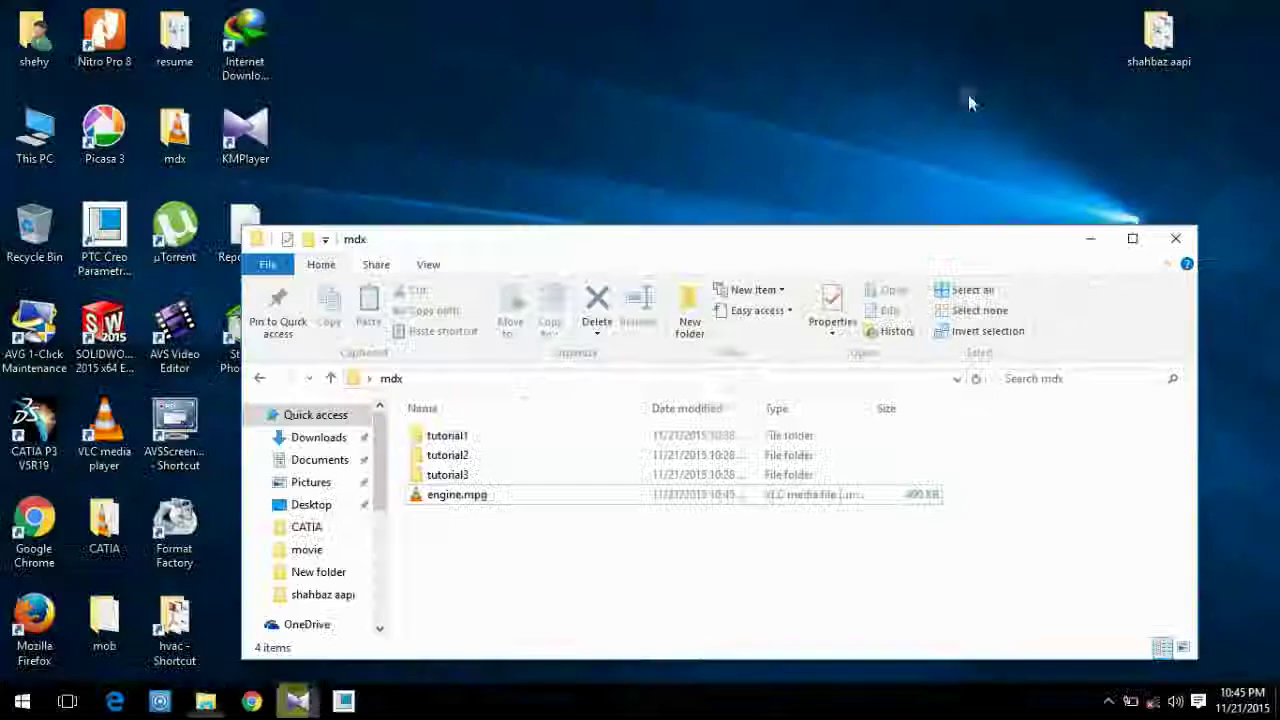
pyautogui.click(303, 698)
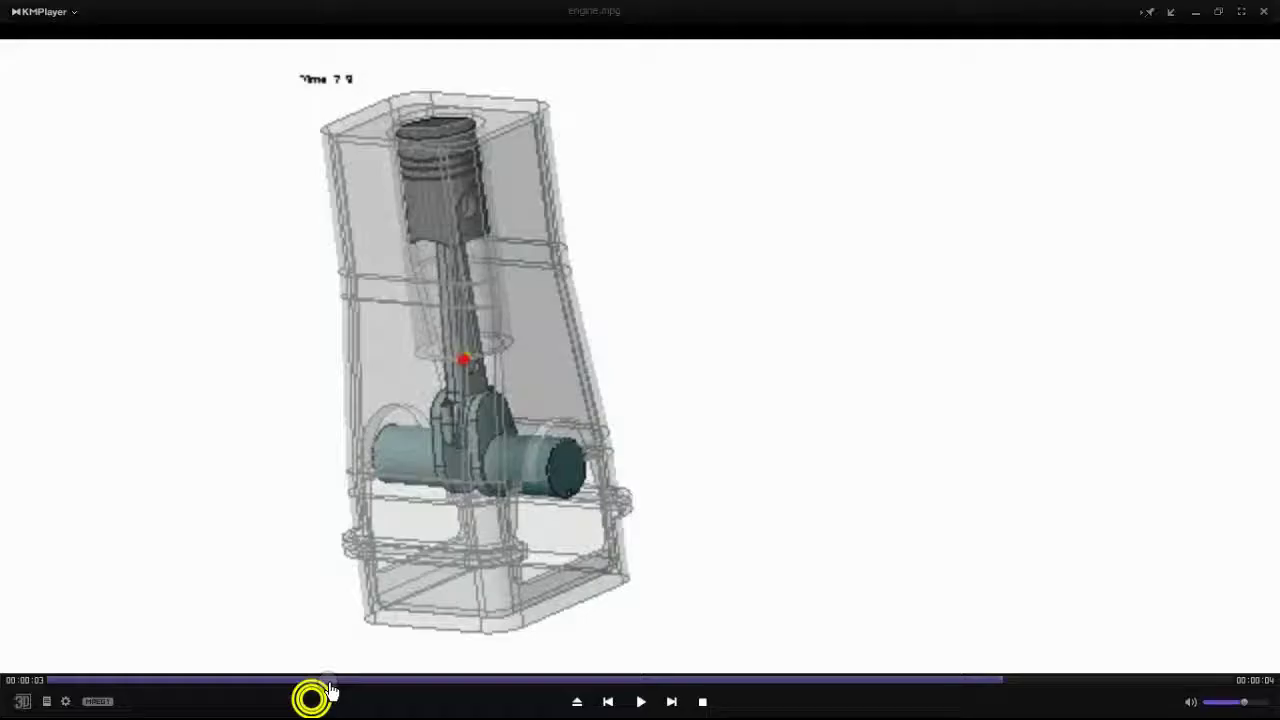
pyautogui.click(1263, 12)
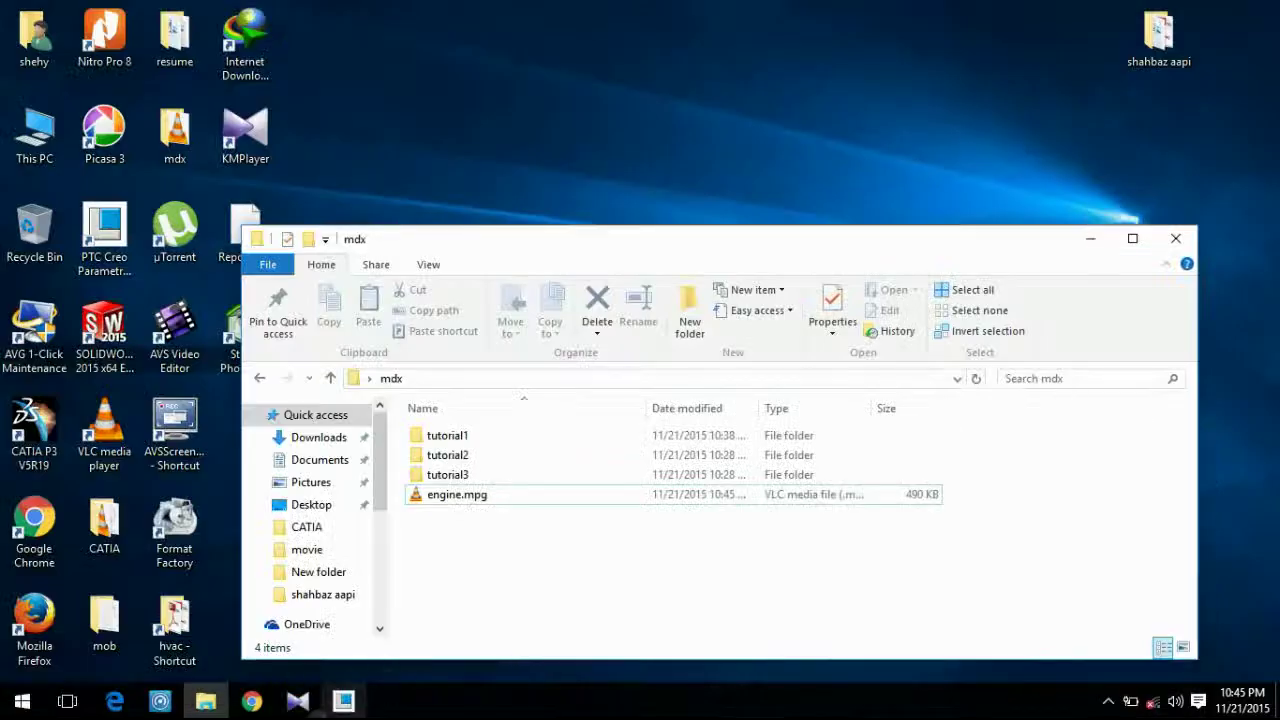
# - Switch back to Creo Parametric, review the animation capture's image size settings, and cancel without recording again
pyautogui.click(343, 701)
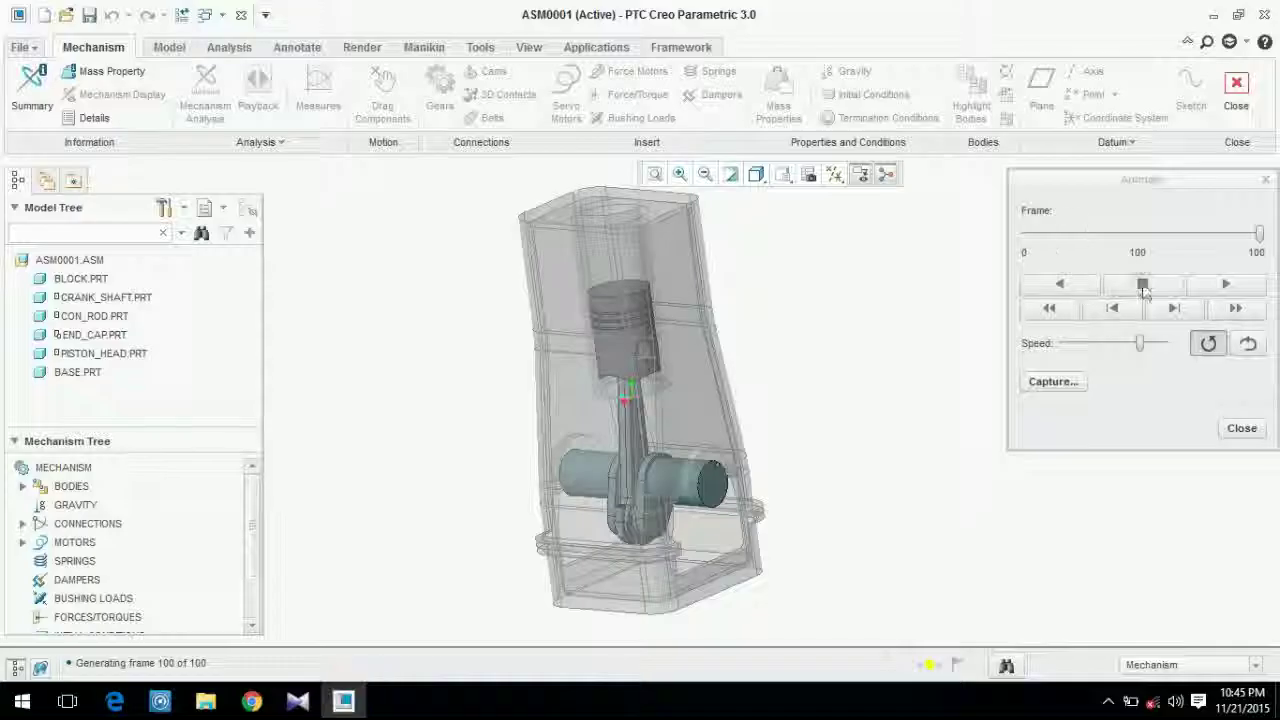
pyautogui.click(1080, 381)
pyautogui.click(1013, 322)
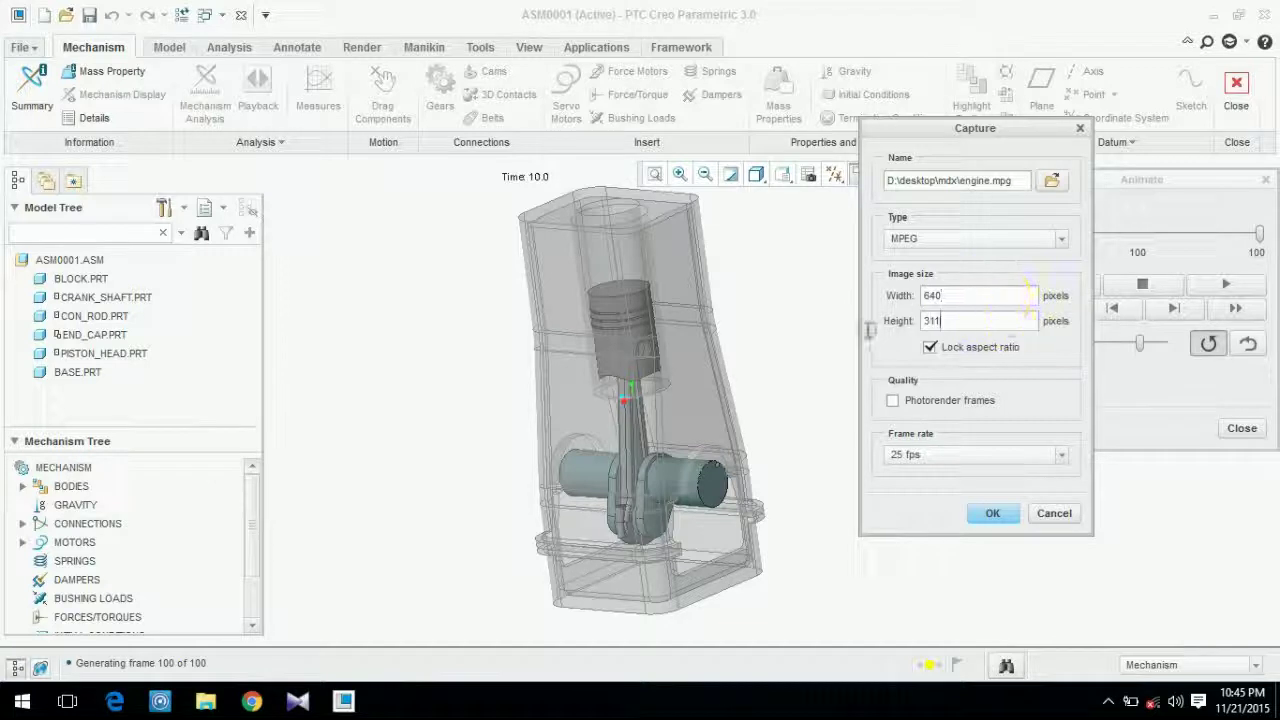
pyautogui.click(1055, 514)
# - Close the animation controls and the playbacks dialog, and tilt the view of the engine assembly
pyautogui.click(1242, 428)
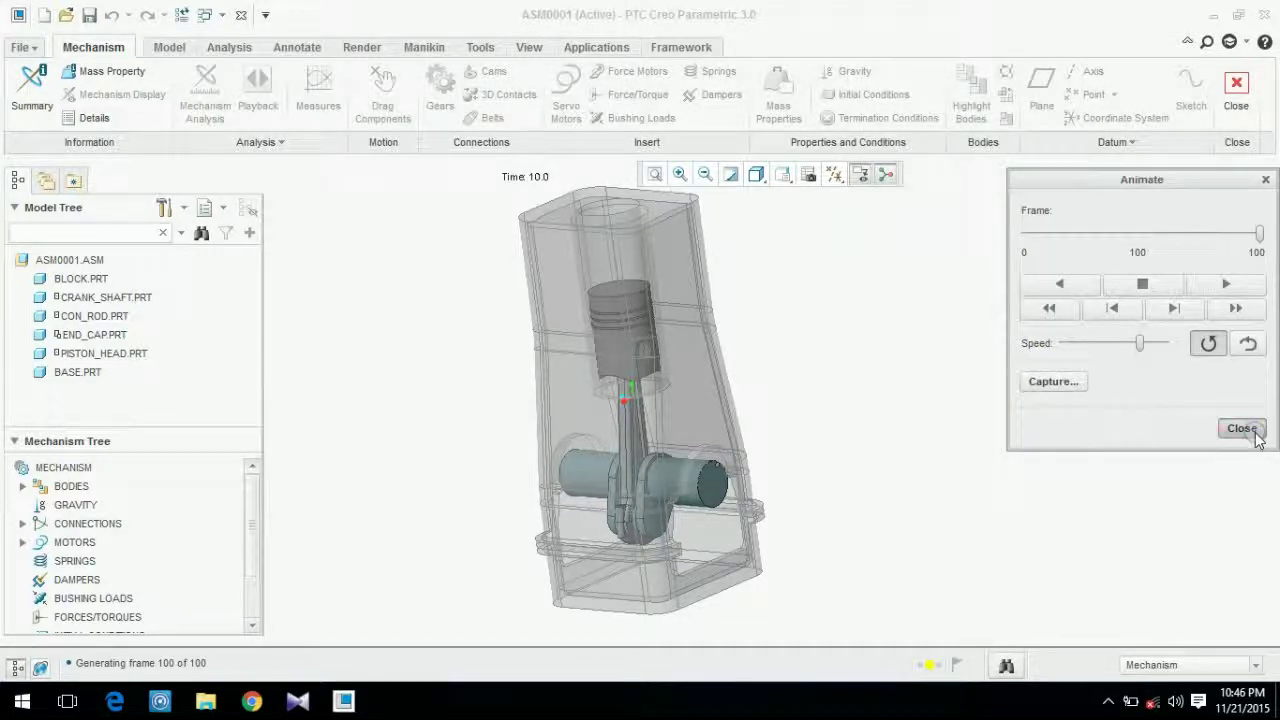
pyautogui.click(1160, 359)
pyautogui.moveTo(975, 410); pyautogui.dragTo(908, 343, button='middle')
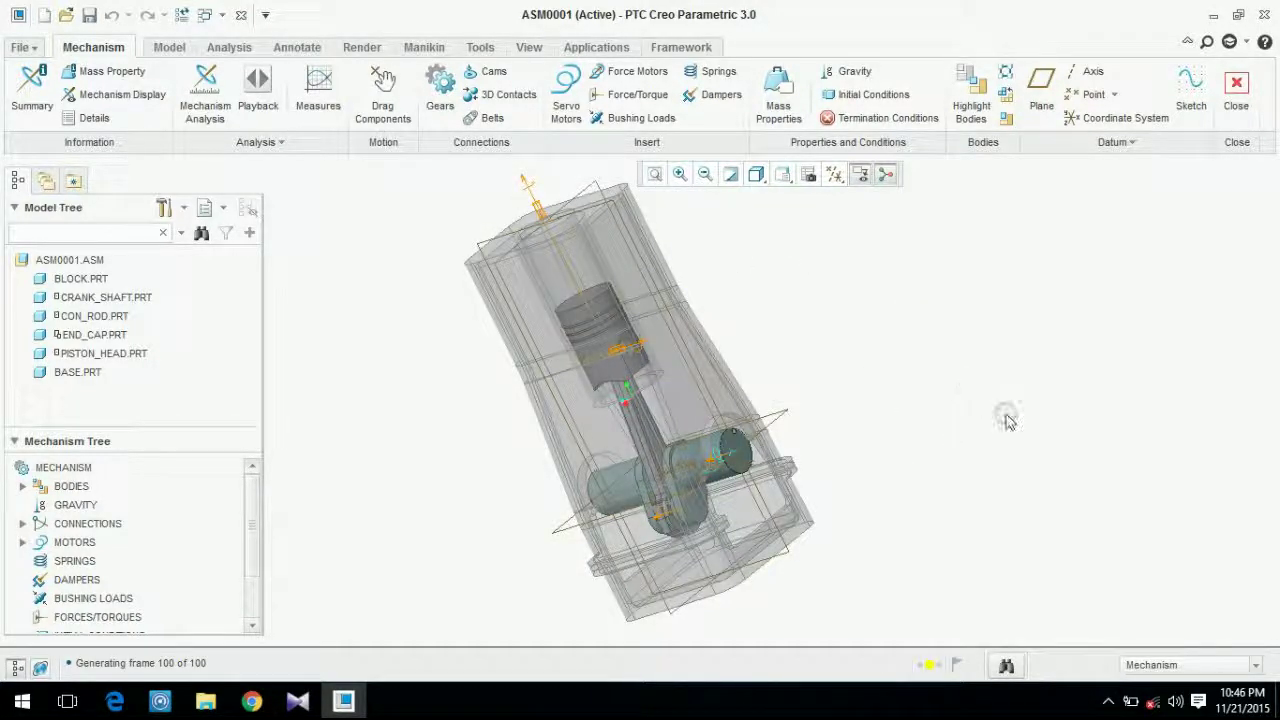